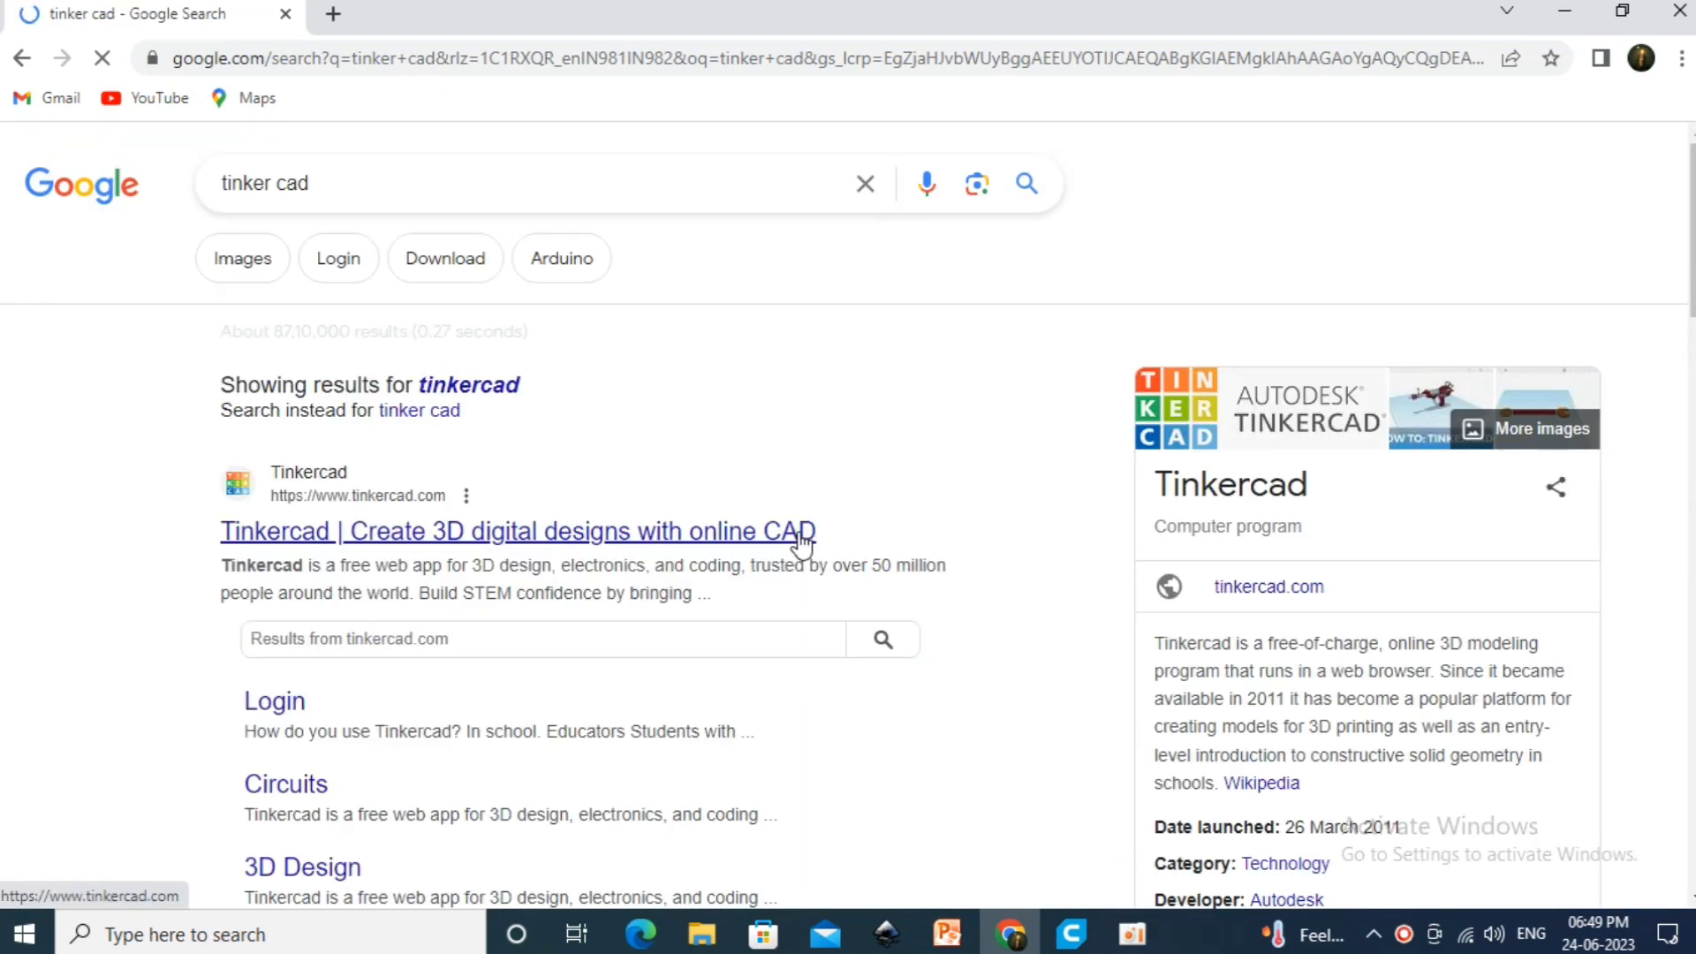
Open the Tinkercad website from the search results and browse the 3D Design, Circuits and Codeblocks sections of its home page
{"action": "left_click", "coordinate": [351, 532]}
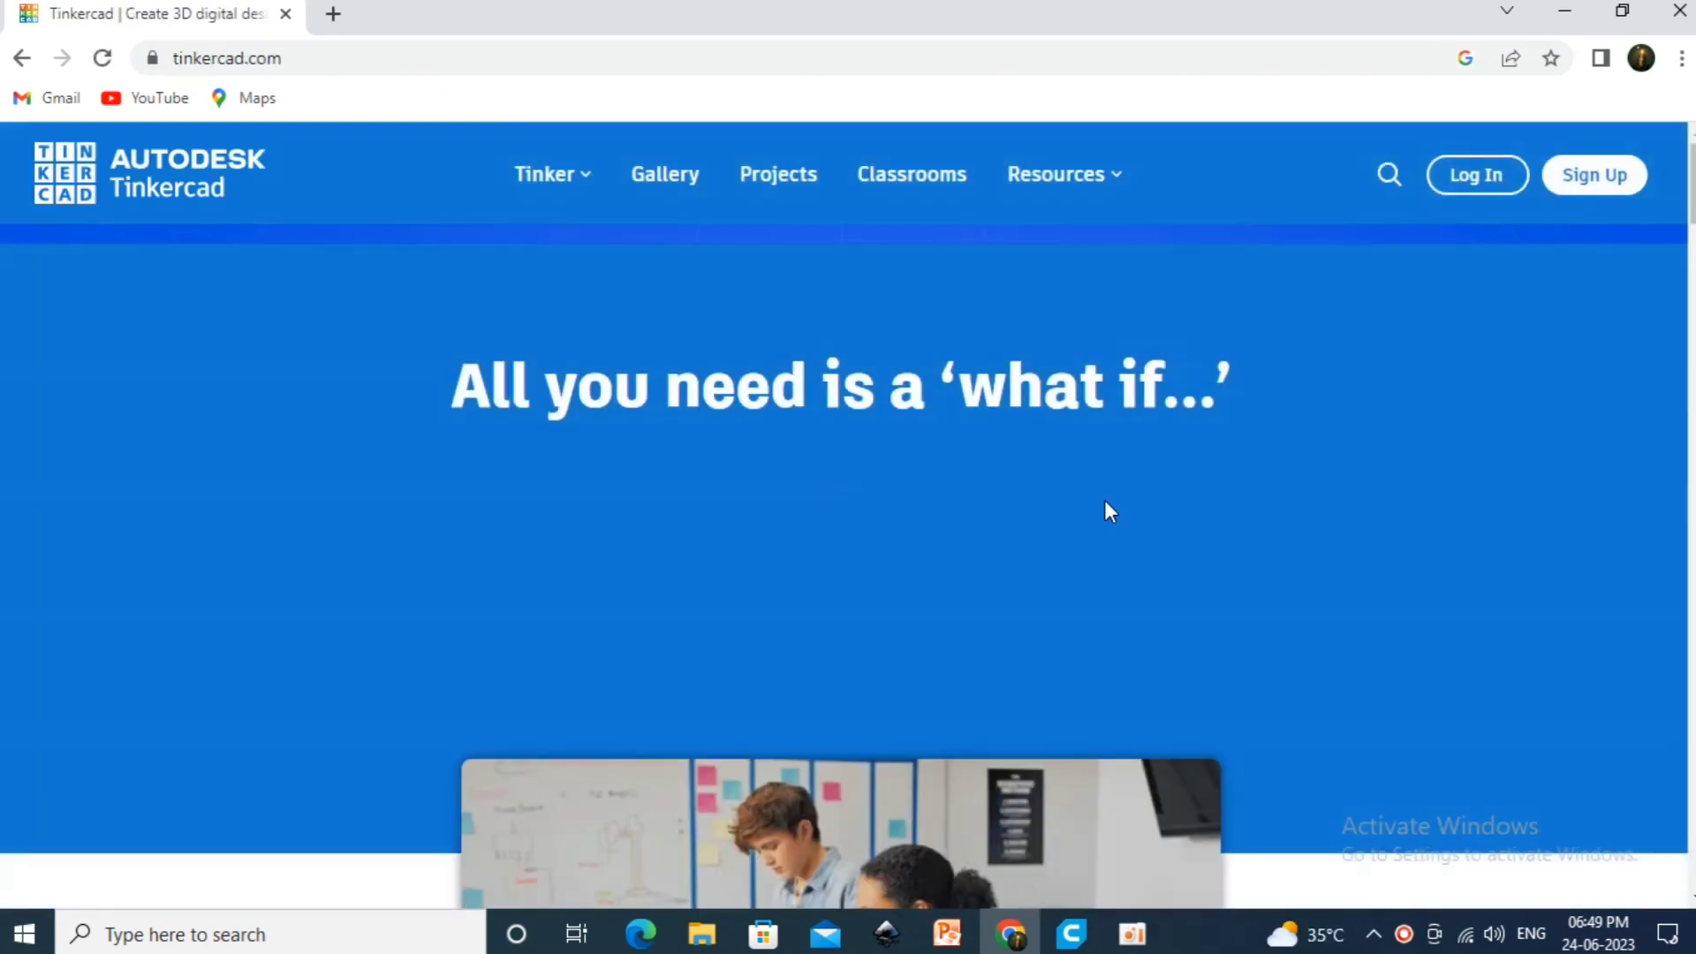
{"action": "scroll", "coordinate": [1105, 502], "scroll_direction": "down", "scroll_amount": 15}
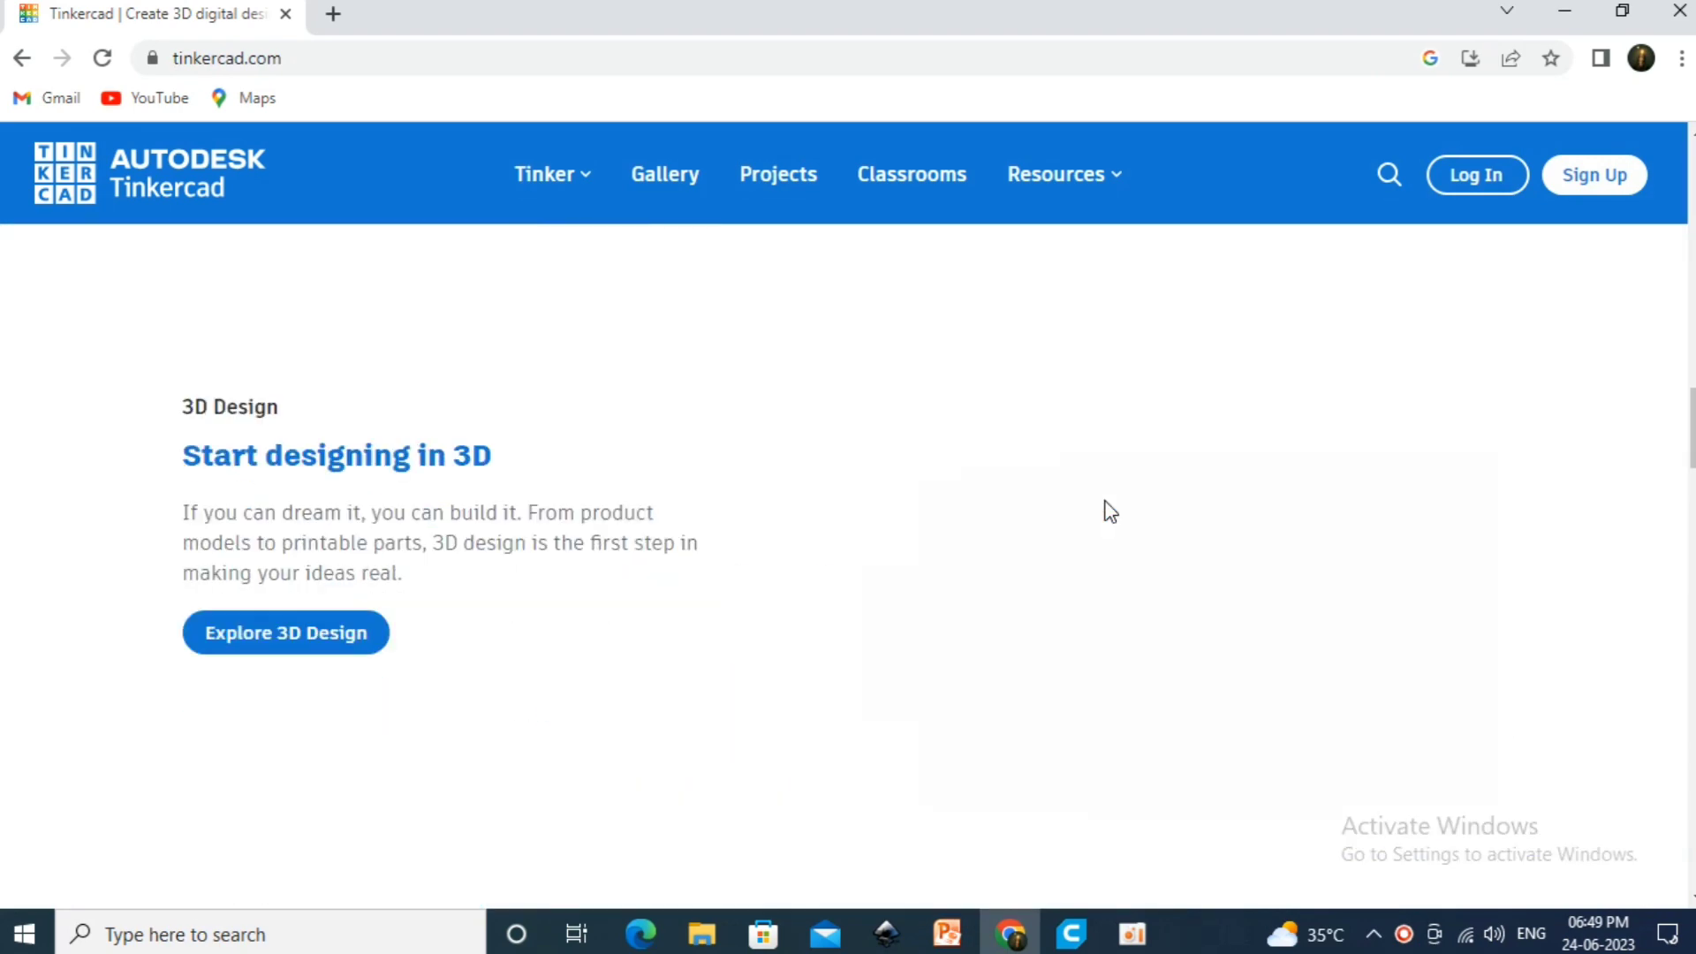
{"action": "scroll", "coordinate": [1111, 510], "scroll_direction": "down", "scroll_amount": 9}
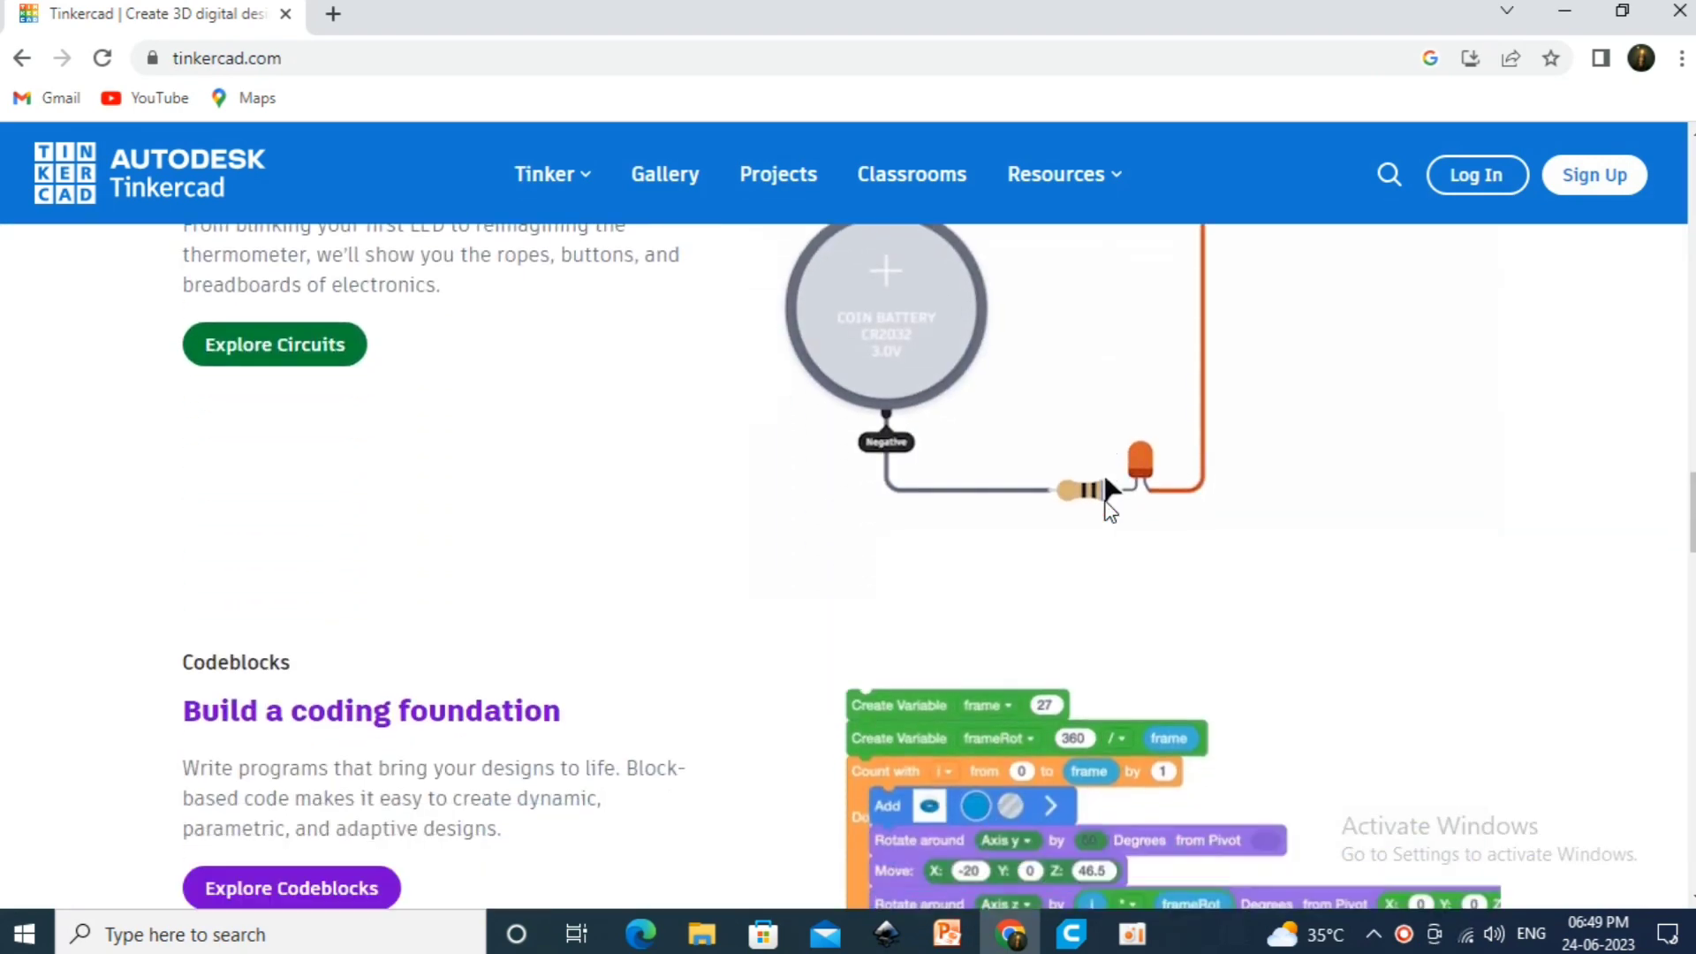
{"action": "scroll", "coordinate": [1105, 507], "scroll_direction": "down", "scroll_amount": 7}
{"action": "scroll", "coordinate": [1110, 507], "scroll_direction": "up", "scroll_amount": 2}
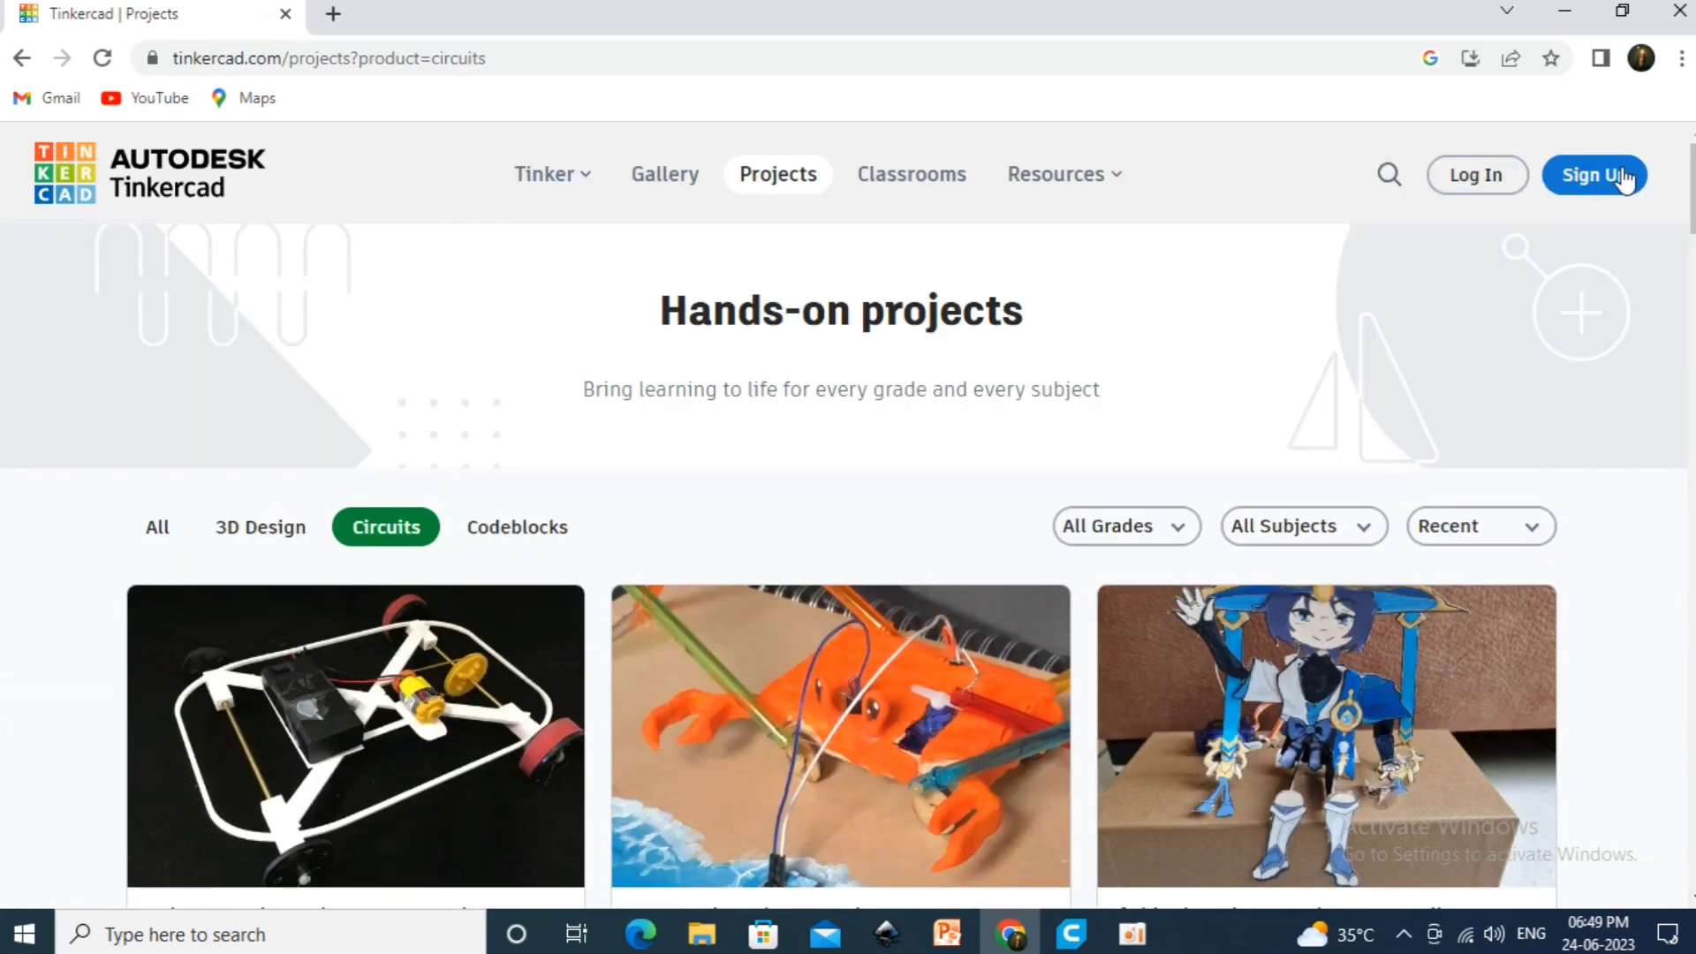
Sign in to the existing Tinkercad account with the saved e-mail and password
{"action": "left_click", "coordinate": [1620, 174]}
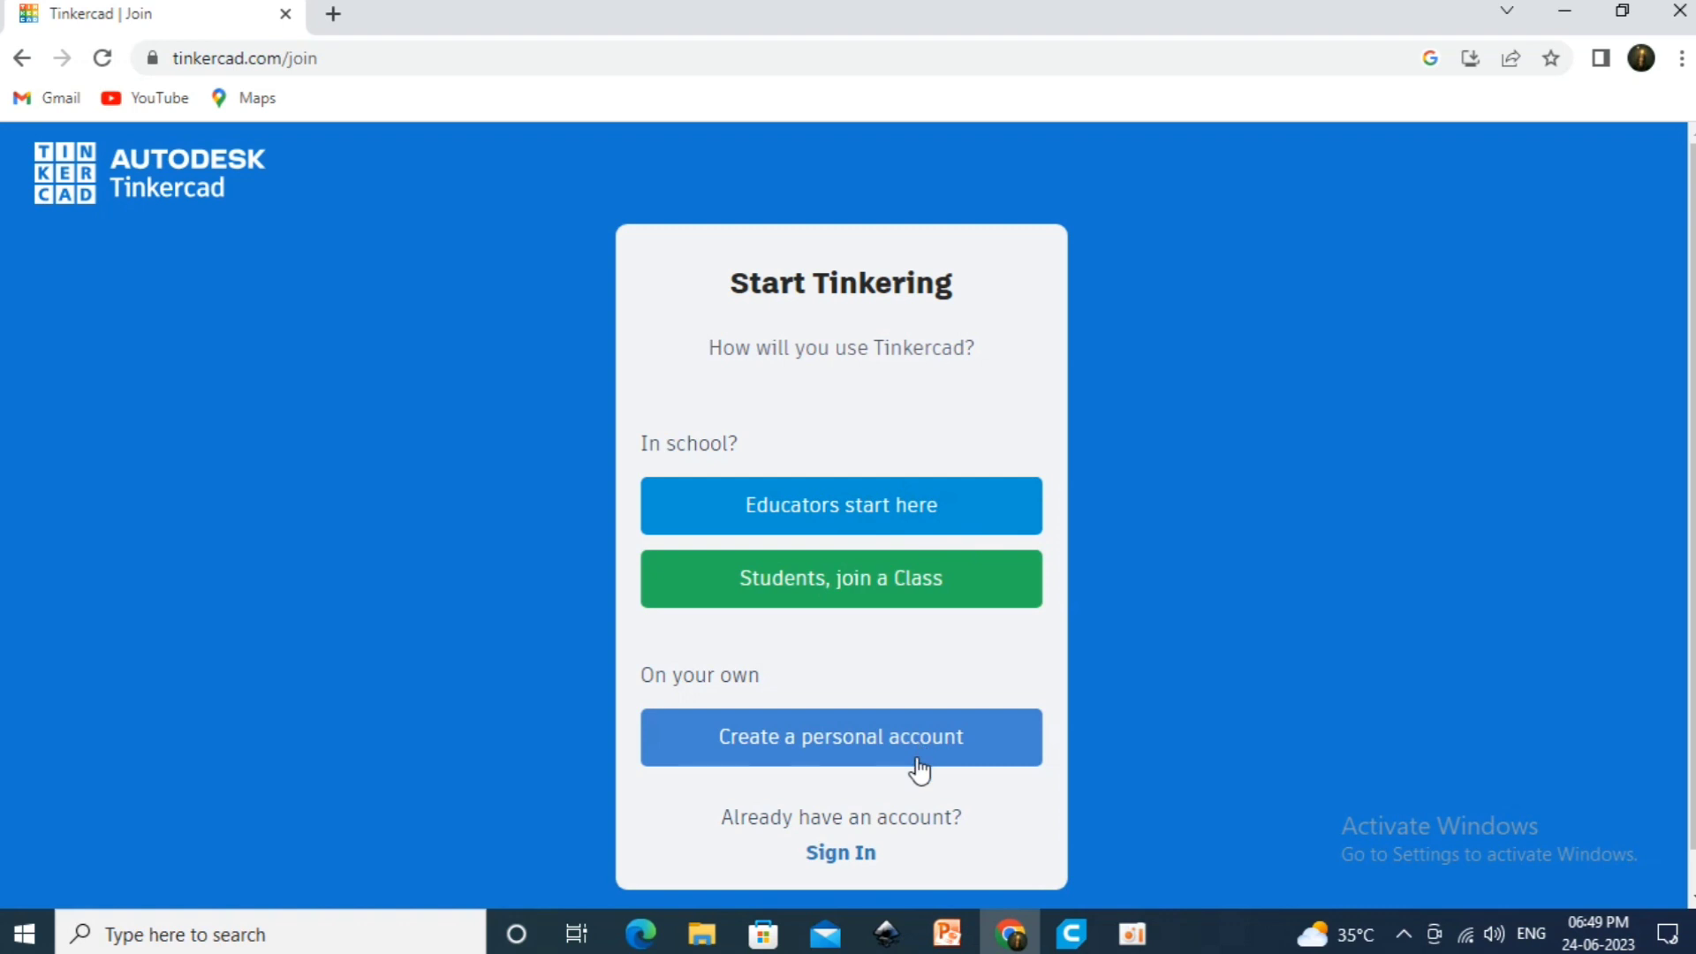
{"action": "left_click", "coordinate": [841, 852]}
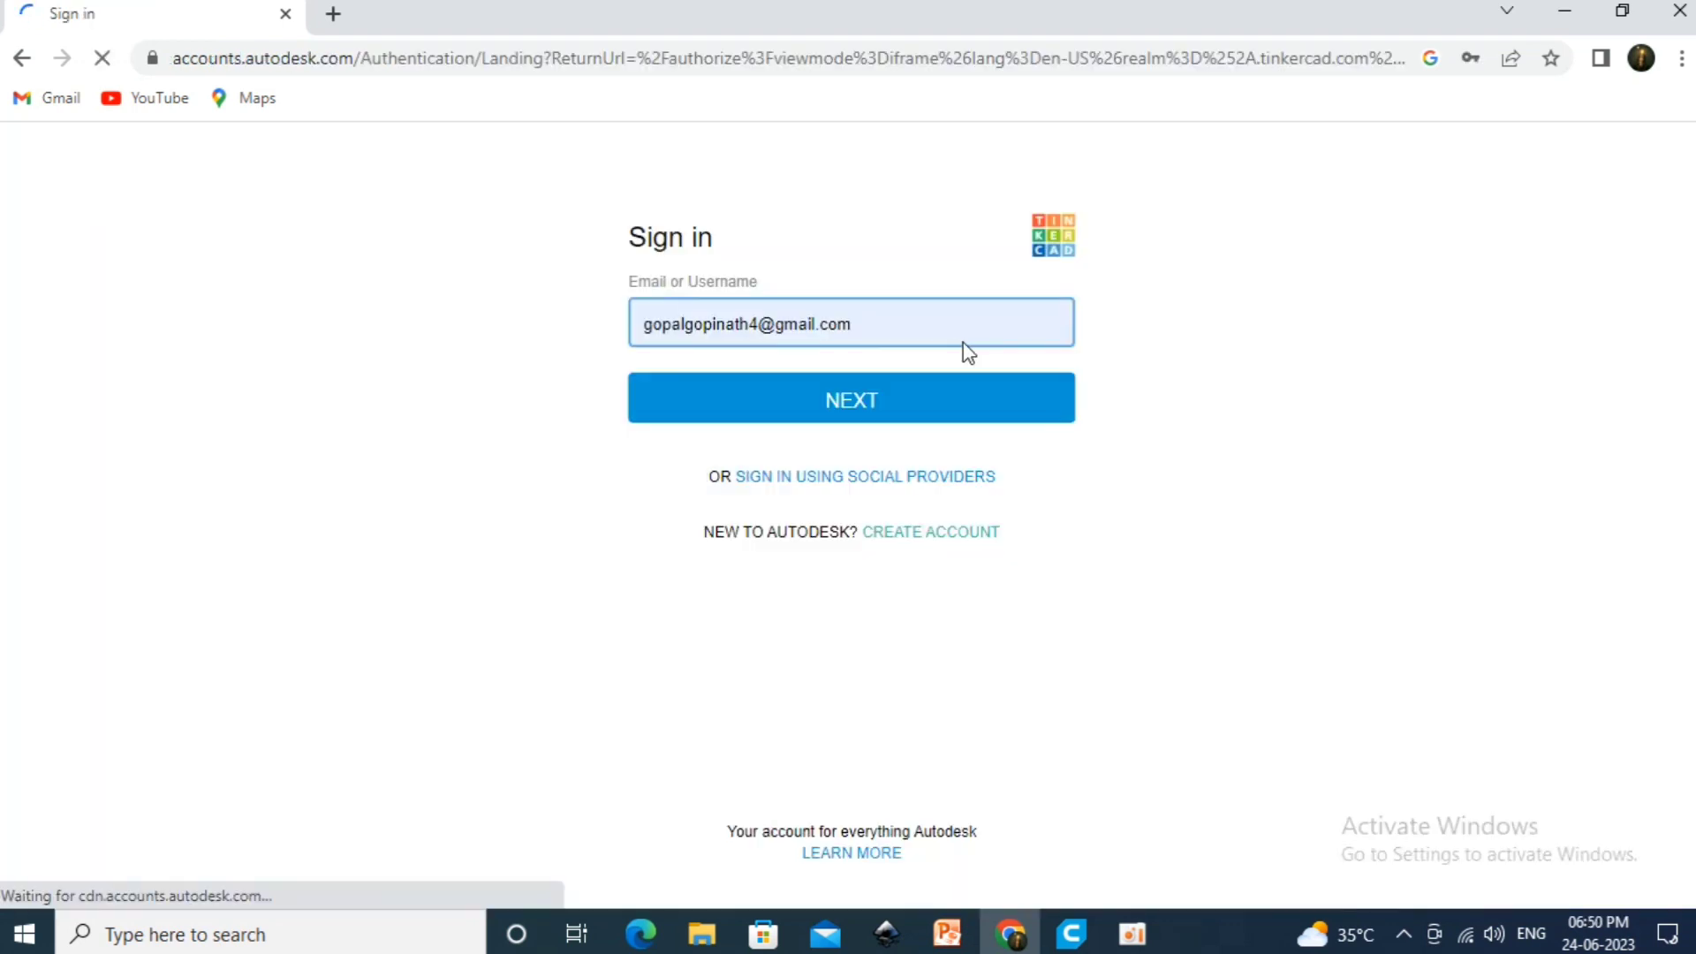
{"action": "left_click", "coordinate": [929, 395]}
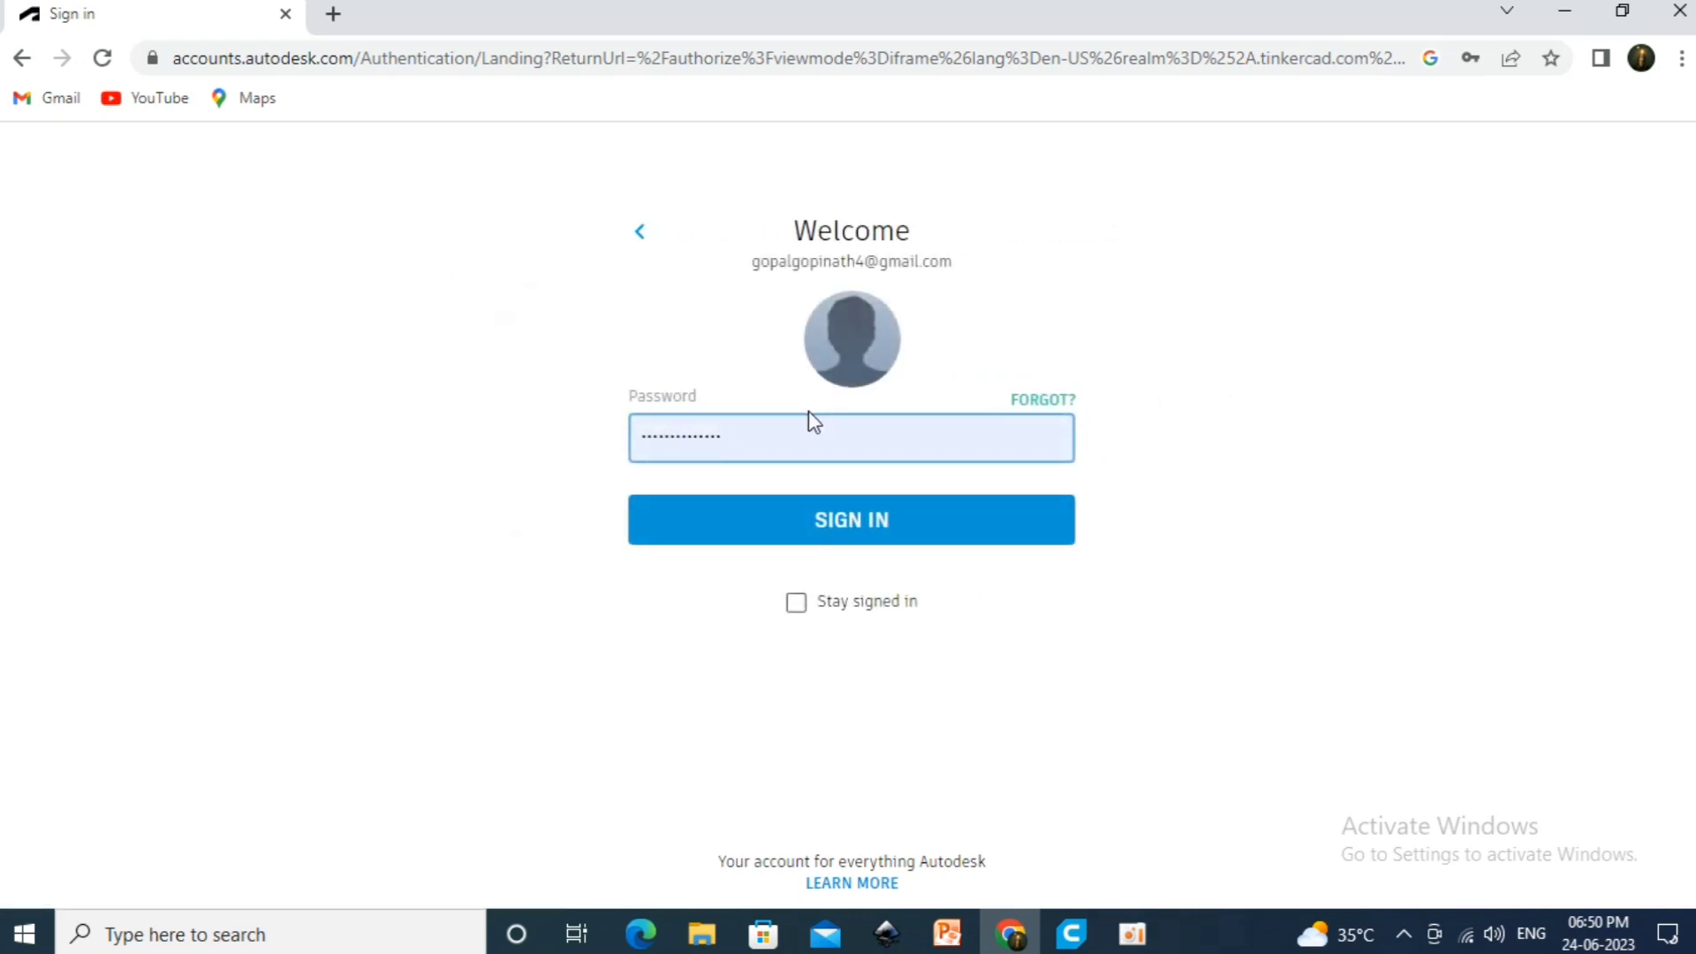
{"action": "left_click", "coordinate": [819, 506]}
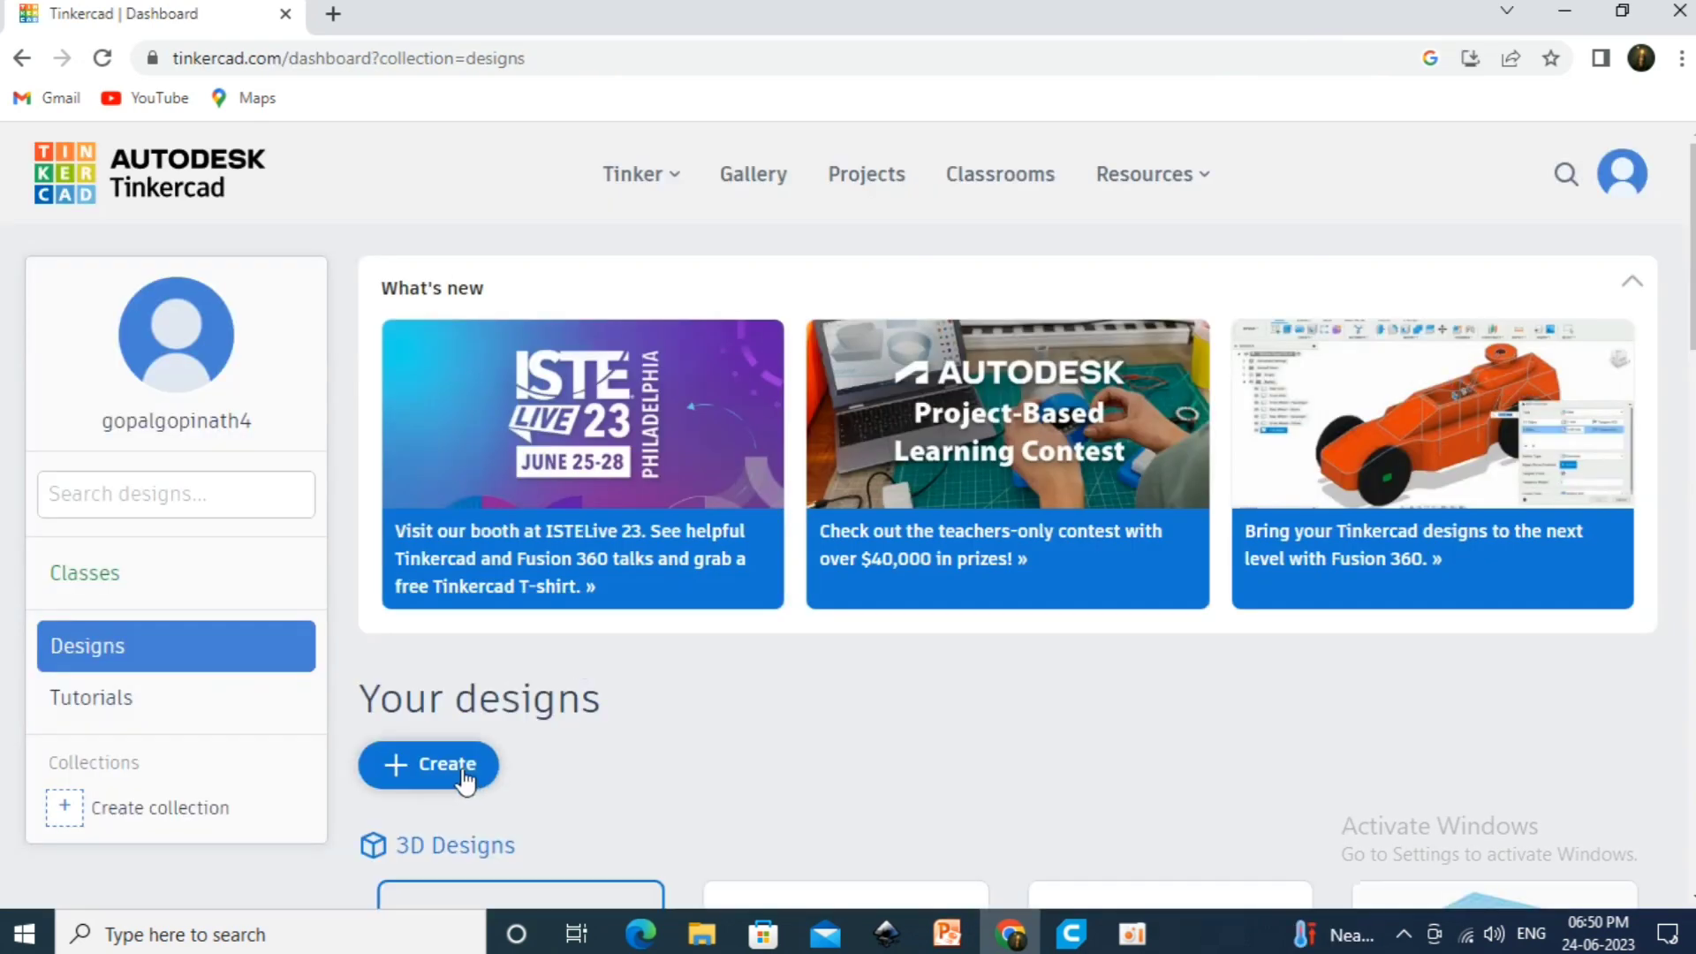
Look over the dashboard's options for creating a design and its 3D Designs, Circuits and Codeblocks sections
{"action": "left_click", "coordinate": [493, 752]}
{"action": "scroll", "coordinate": [480, 409], "scroll_direction": "down", "scroll_amount": 8}
{"action": "scroll", "coordinate": [644, 477], "scroll_direction": "up", "scroll_amount": 3}
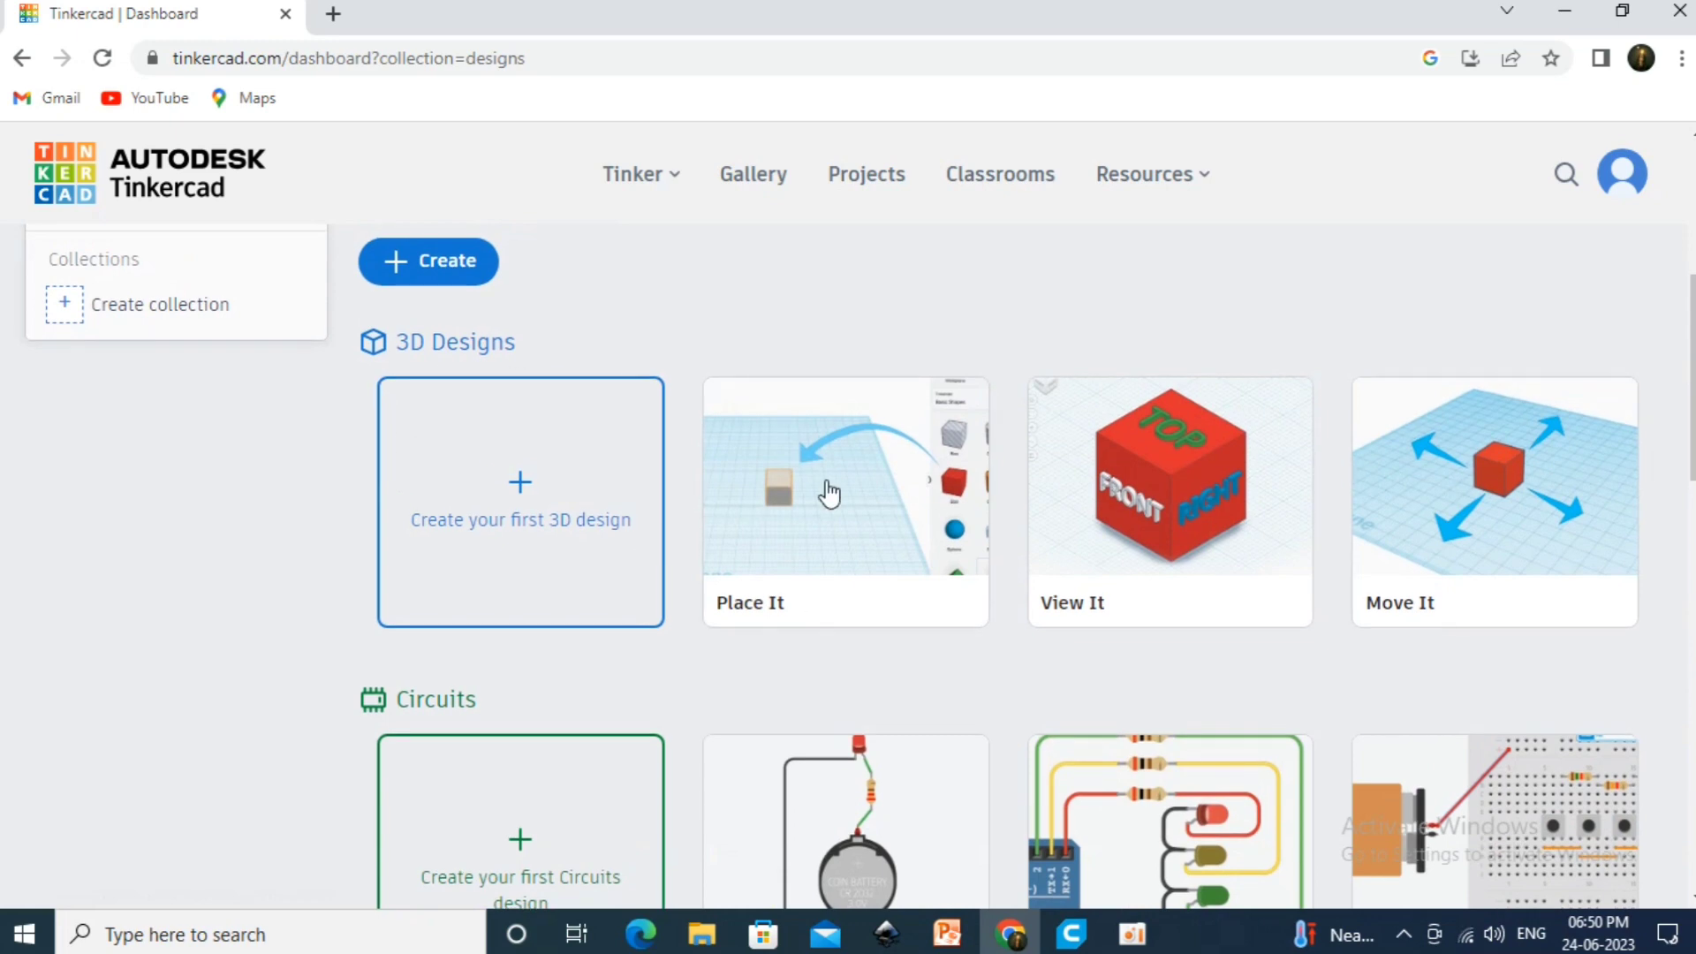
{"action": "scroll", "coordinate": [829, 495], "scroll_direction": "up", "scroll_amount": 4}
{"action": "left_click", "coordinate": [442, 638]}
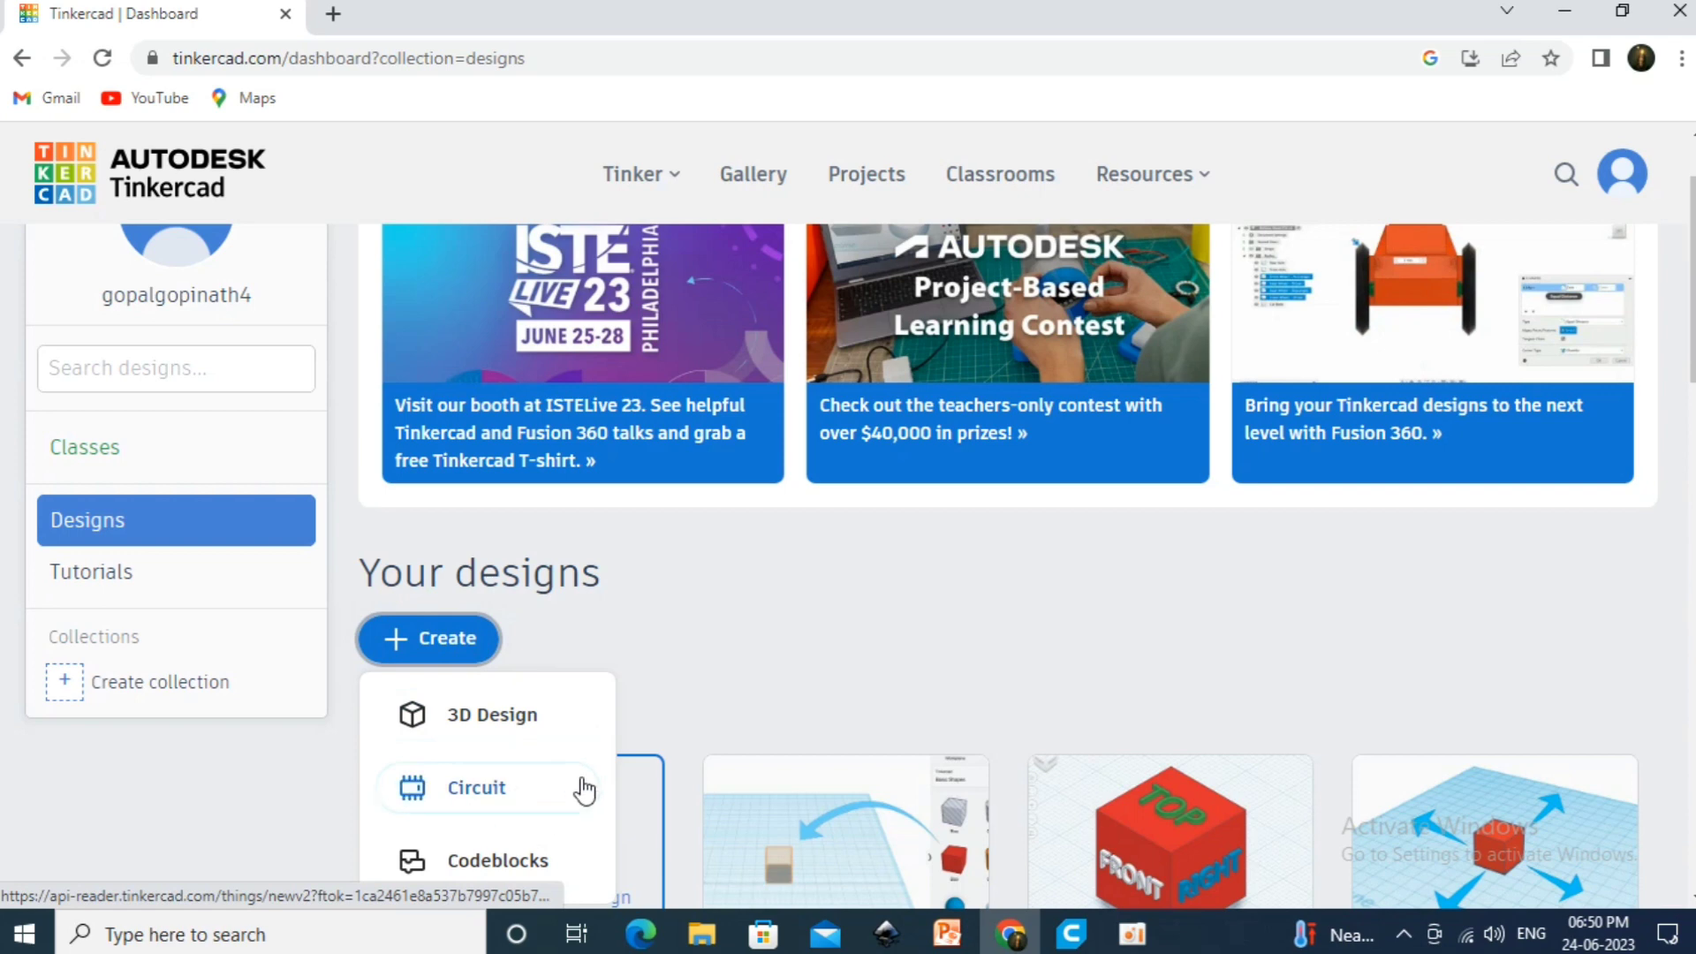
{"action": "scroll", "coordinate": [784, 666], "scroll_direction": "down", "scroll_amount": 10}
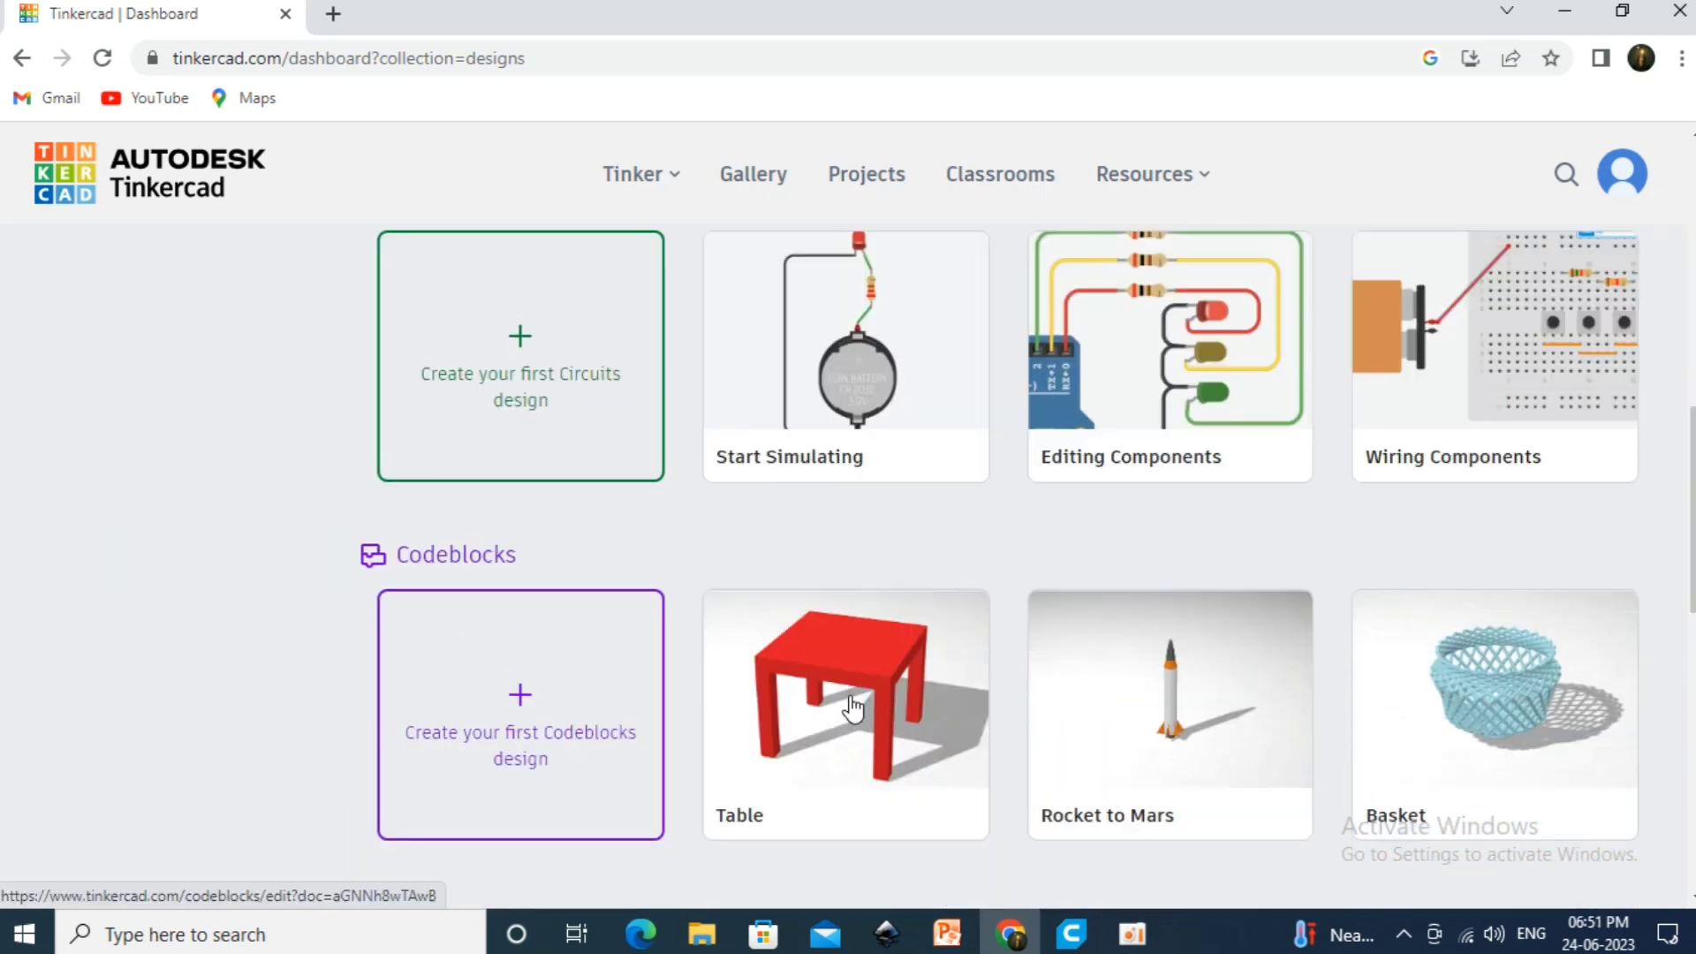
{"action": "scroll", "coordinate": [853, 707], "scroll_direction": "down", "scroll_amount": 3}
{"action": "scroll", "coordinate": [852, 707], "scroll_direction": "up", "scroll_amount": 5}
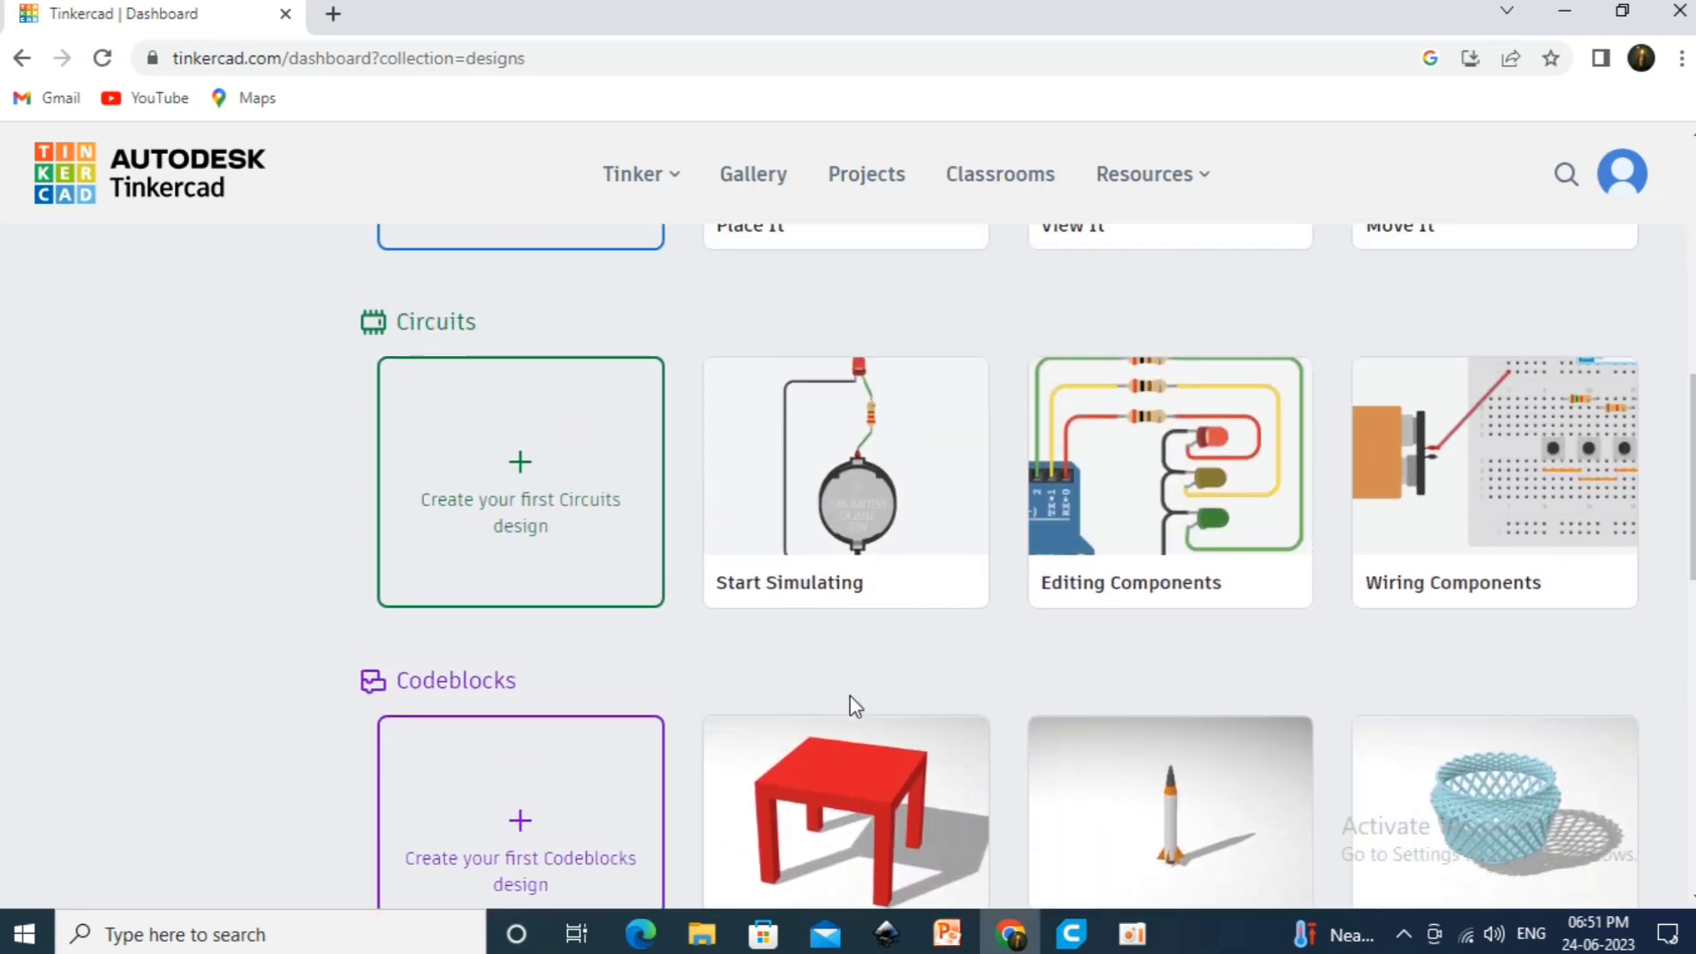
{"action": "scroll", "coordinate": [850, 697], "scroll_direction": "up", "scroll_amount": 1}
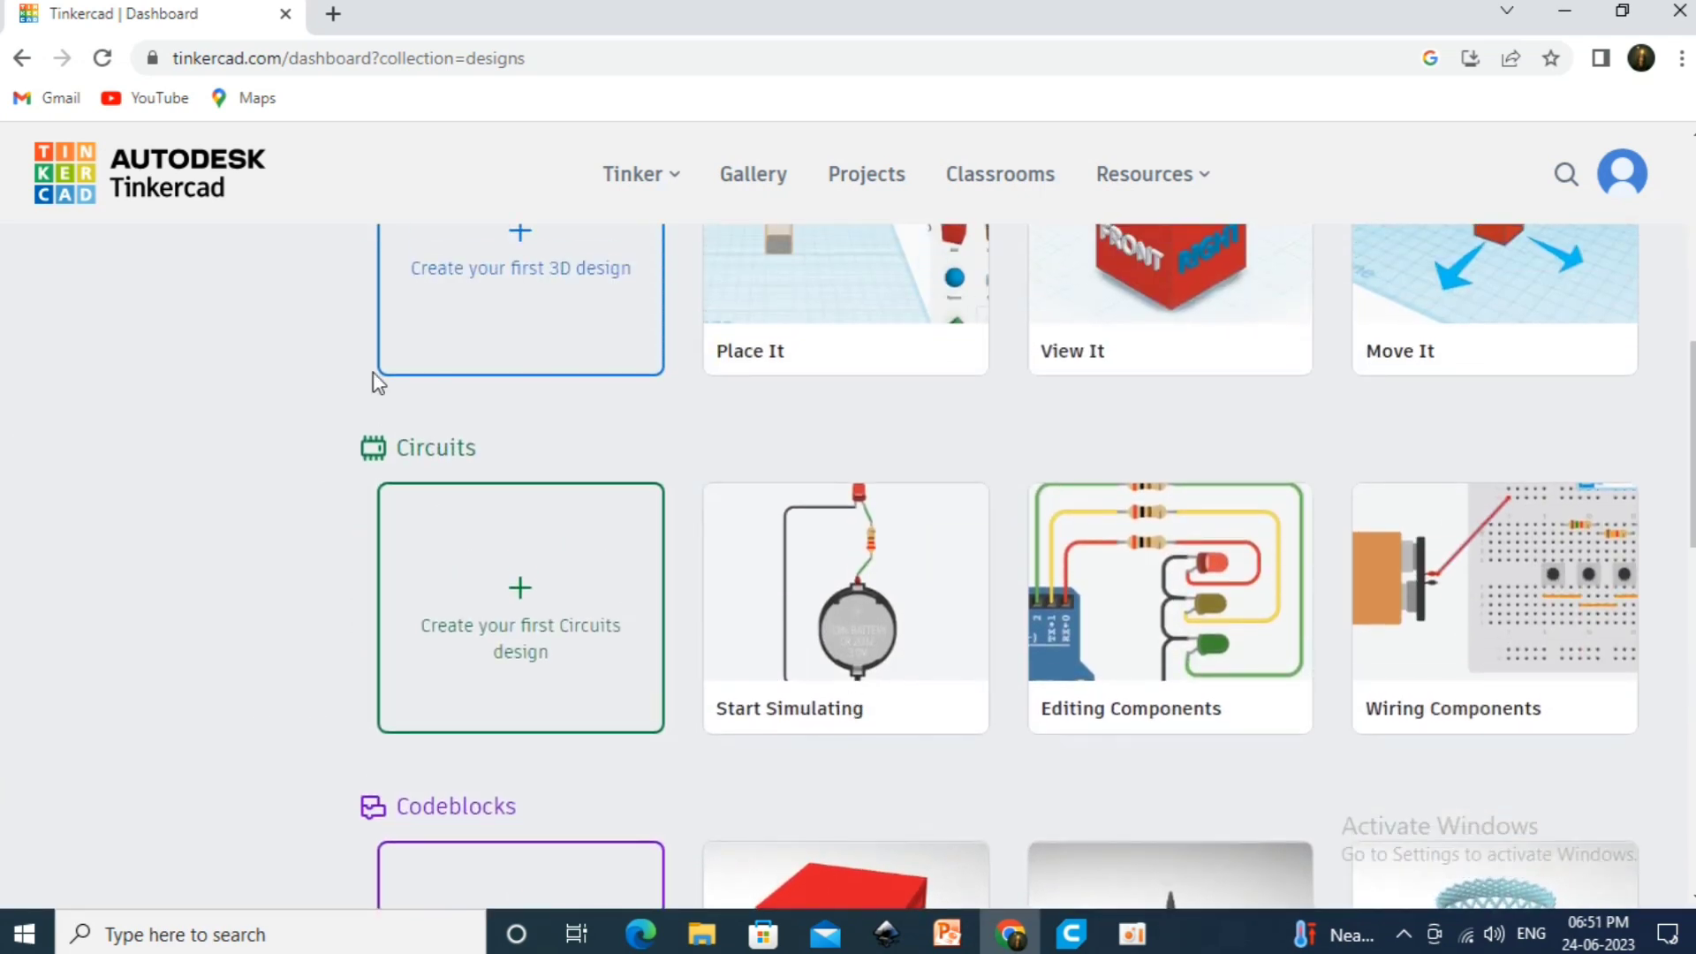
Create a new Circuits design and dismiss the micro:bit component notice
{"action": "left_click", "coordinate": [500, 594]}
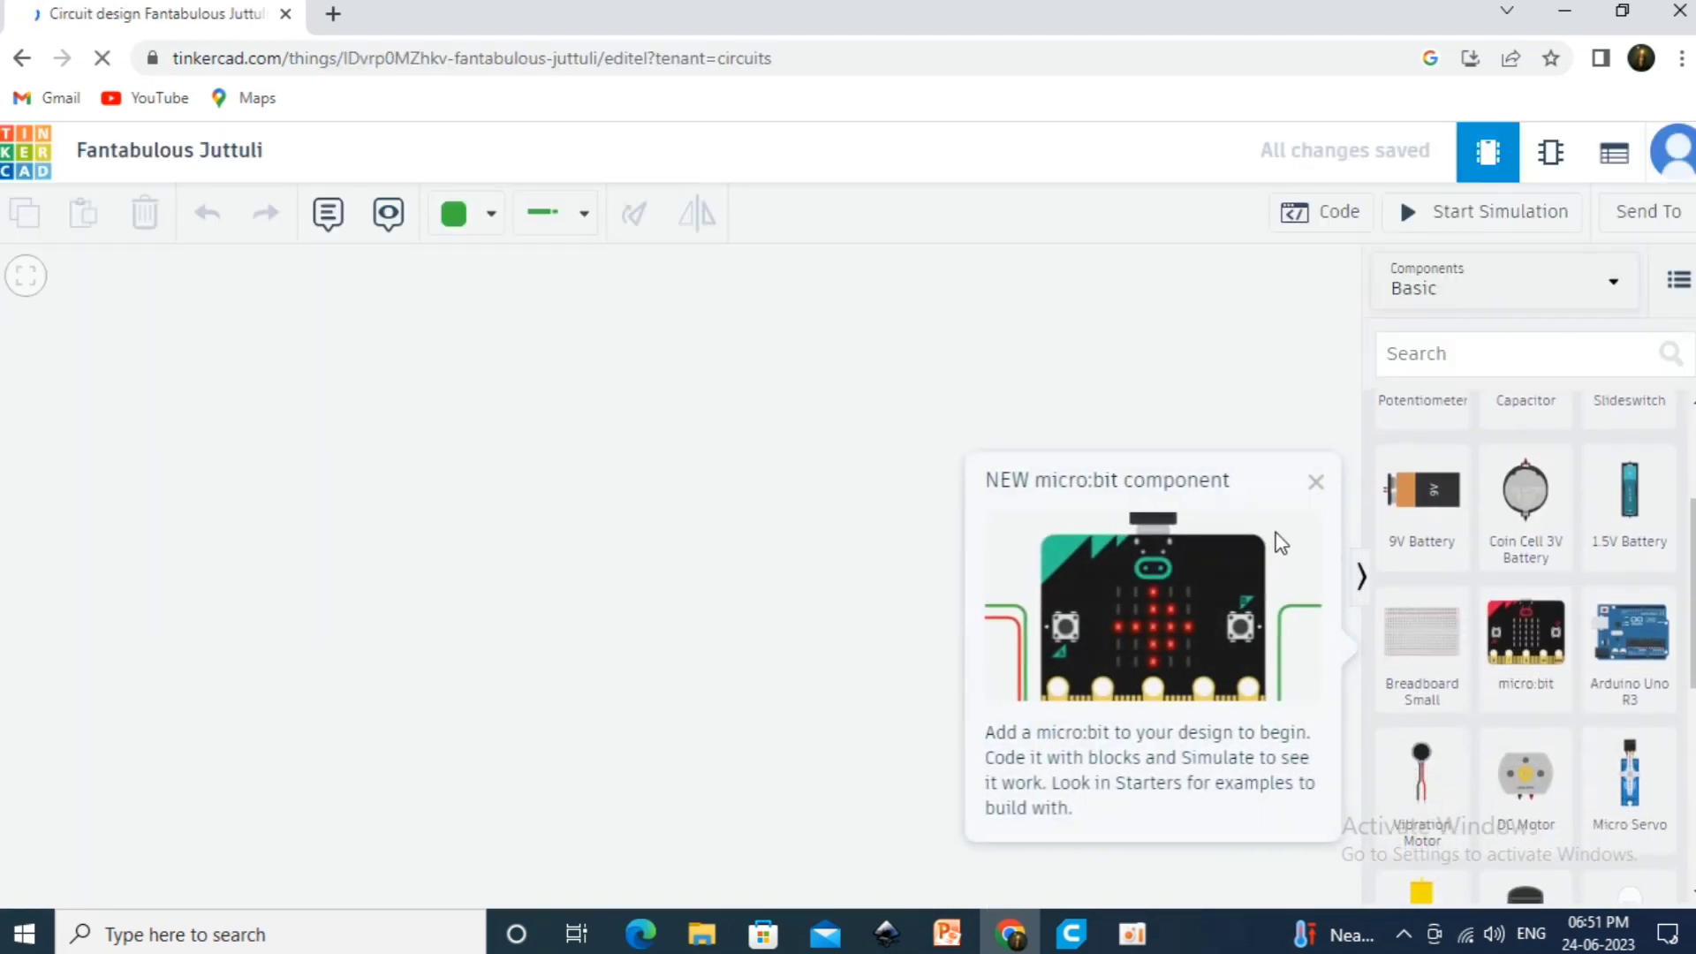
{"action": "left_click", "coordinate": [1316, 481]}
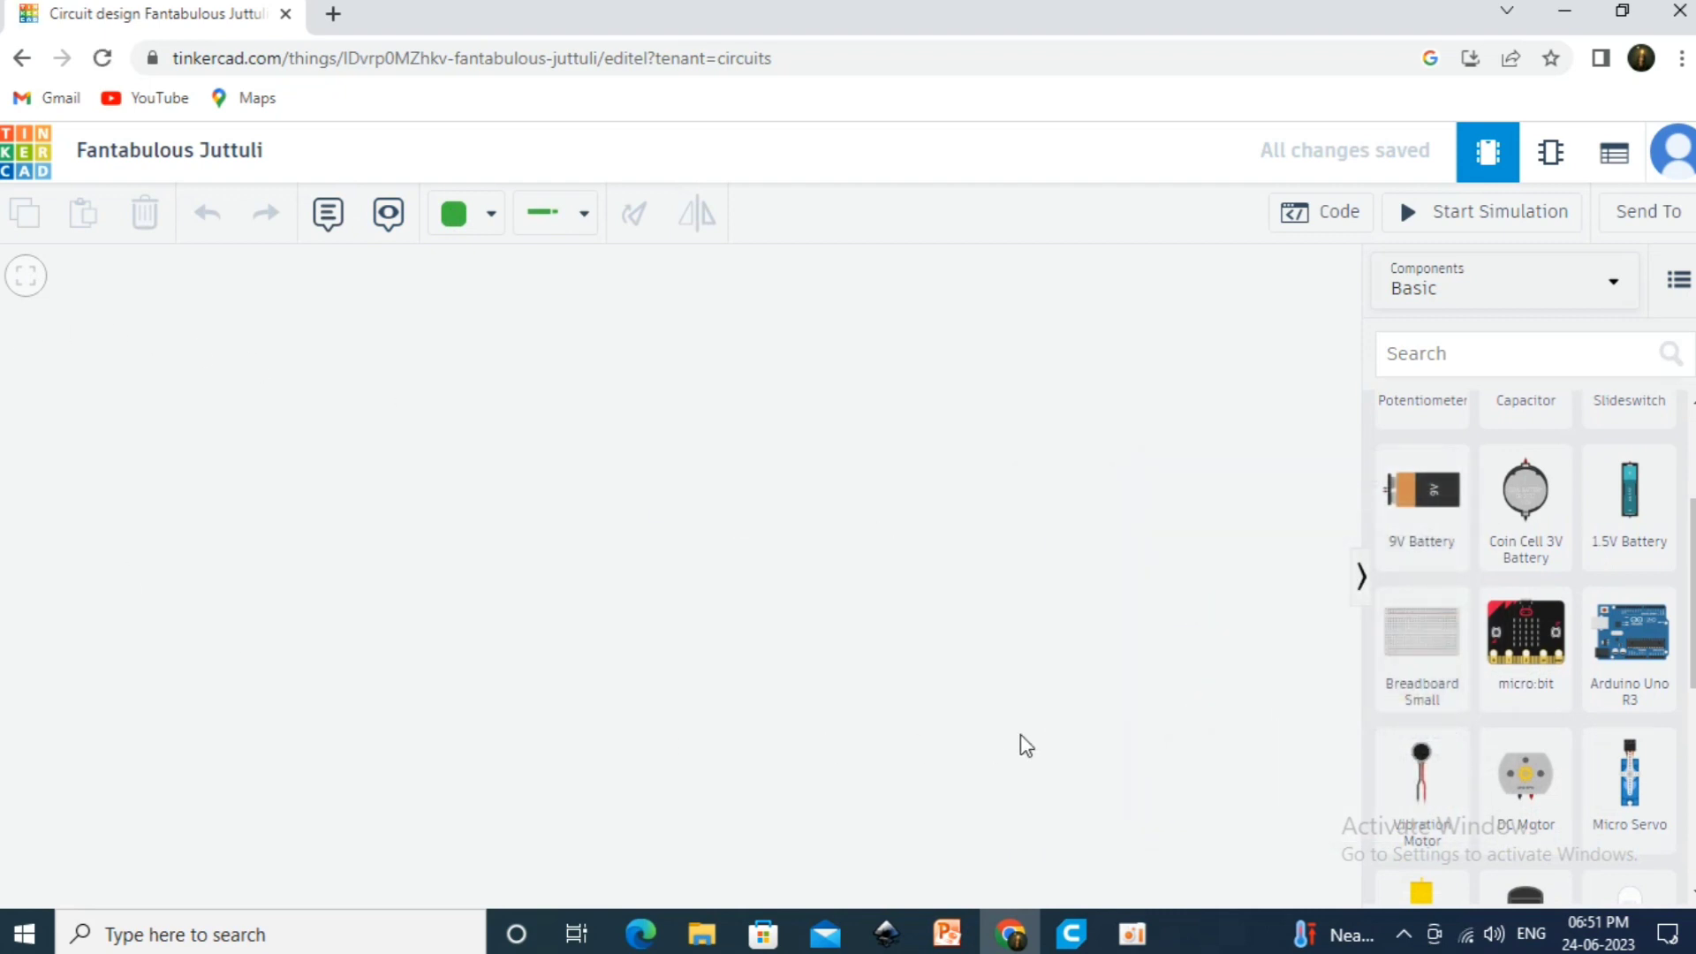
Examine the wire colour and wire type options and browse the complete component library
{"action": "left_click", "coordinate": [497, 226]}
{"action": "left_click", "coordinate": [564, 228]}
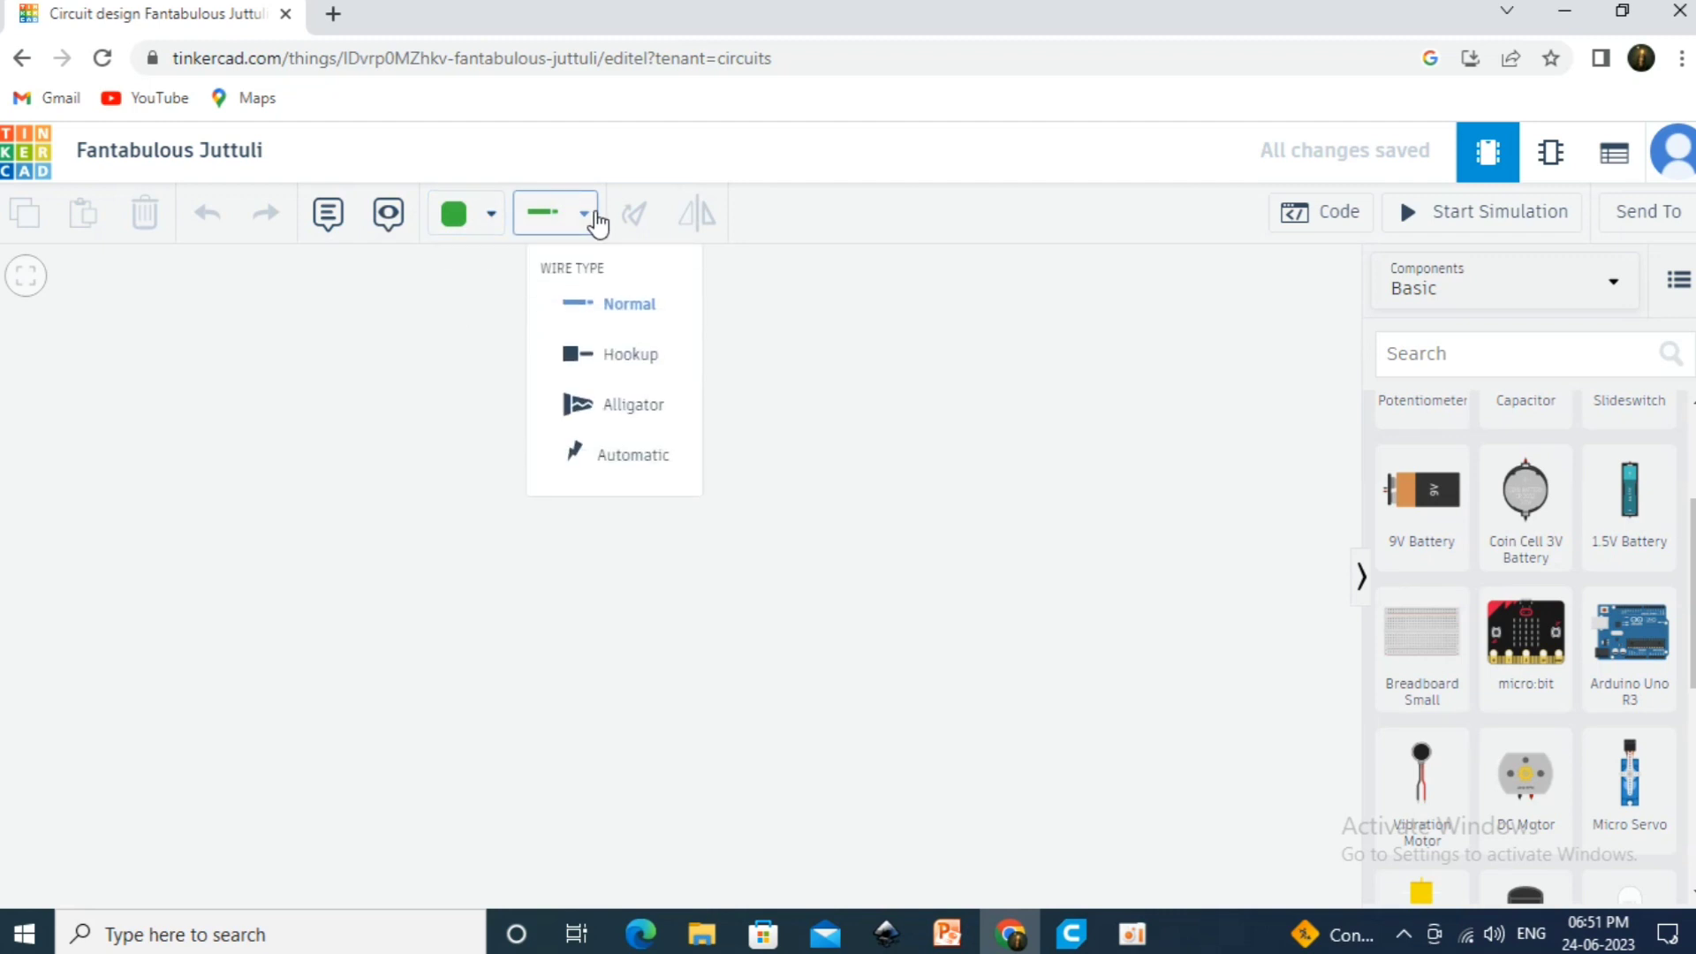
{"action": "left_click", "coordinate": [598, 225]}
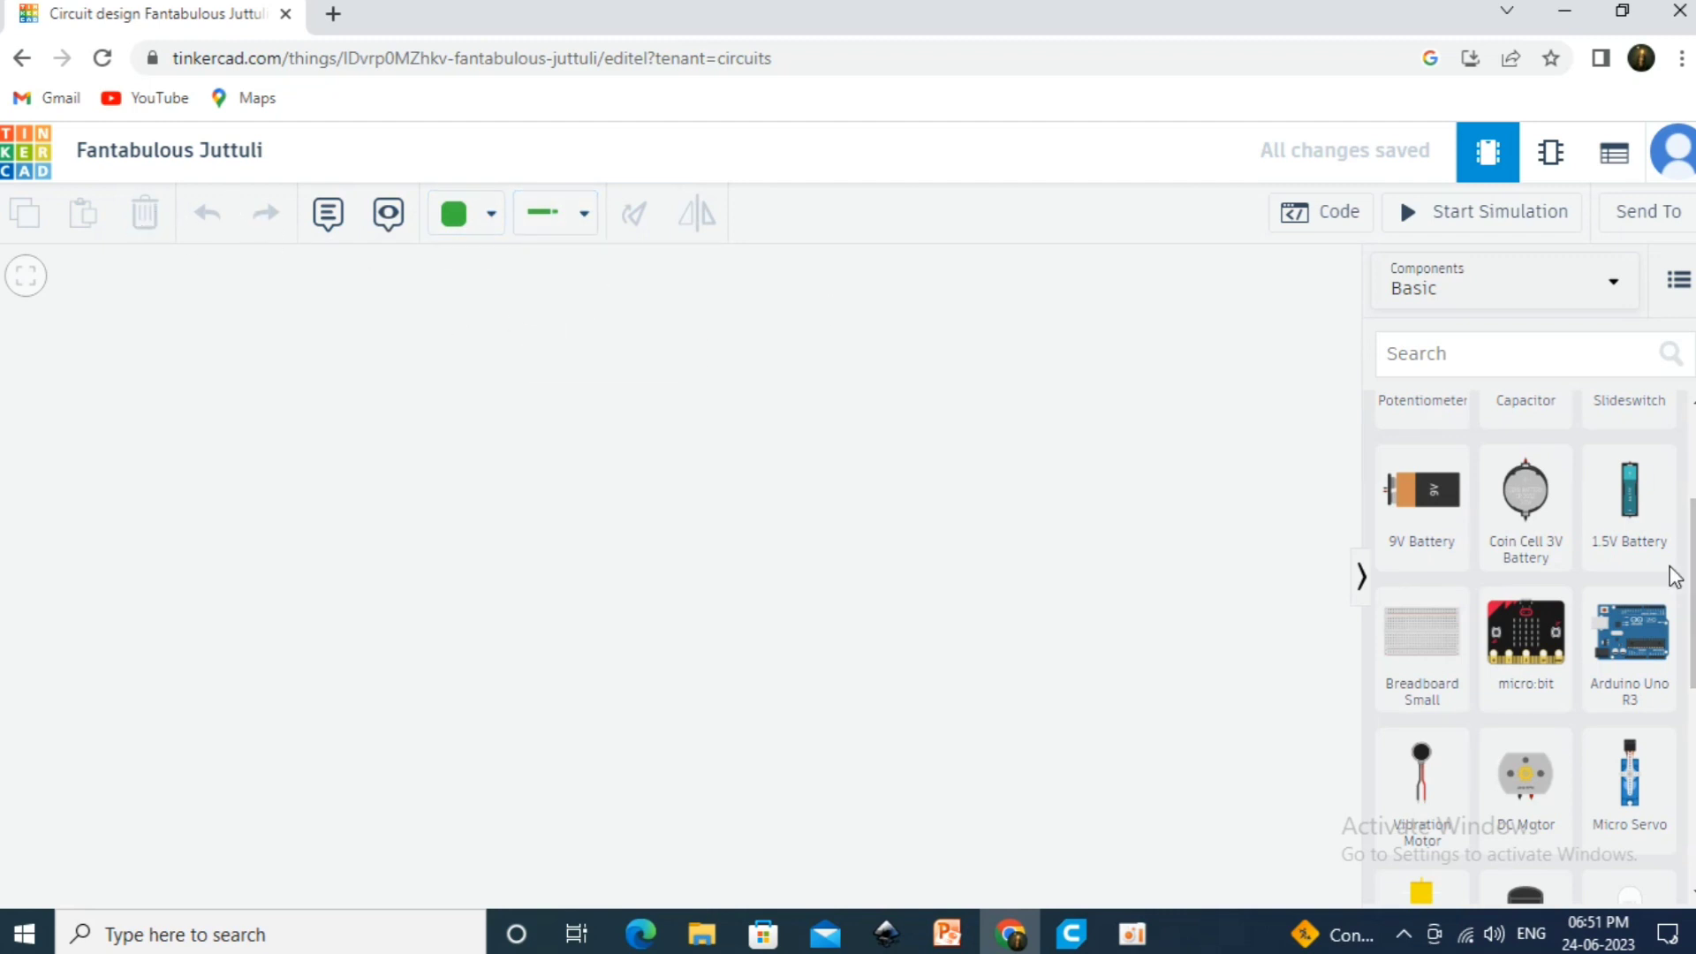
{"action": "left_click", "coordinate": [1523, 294]}
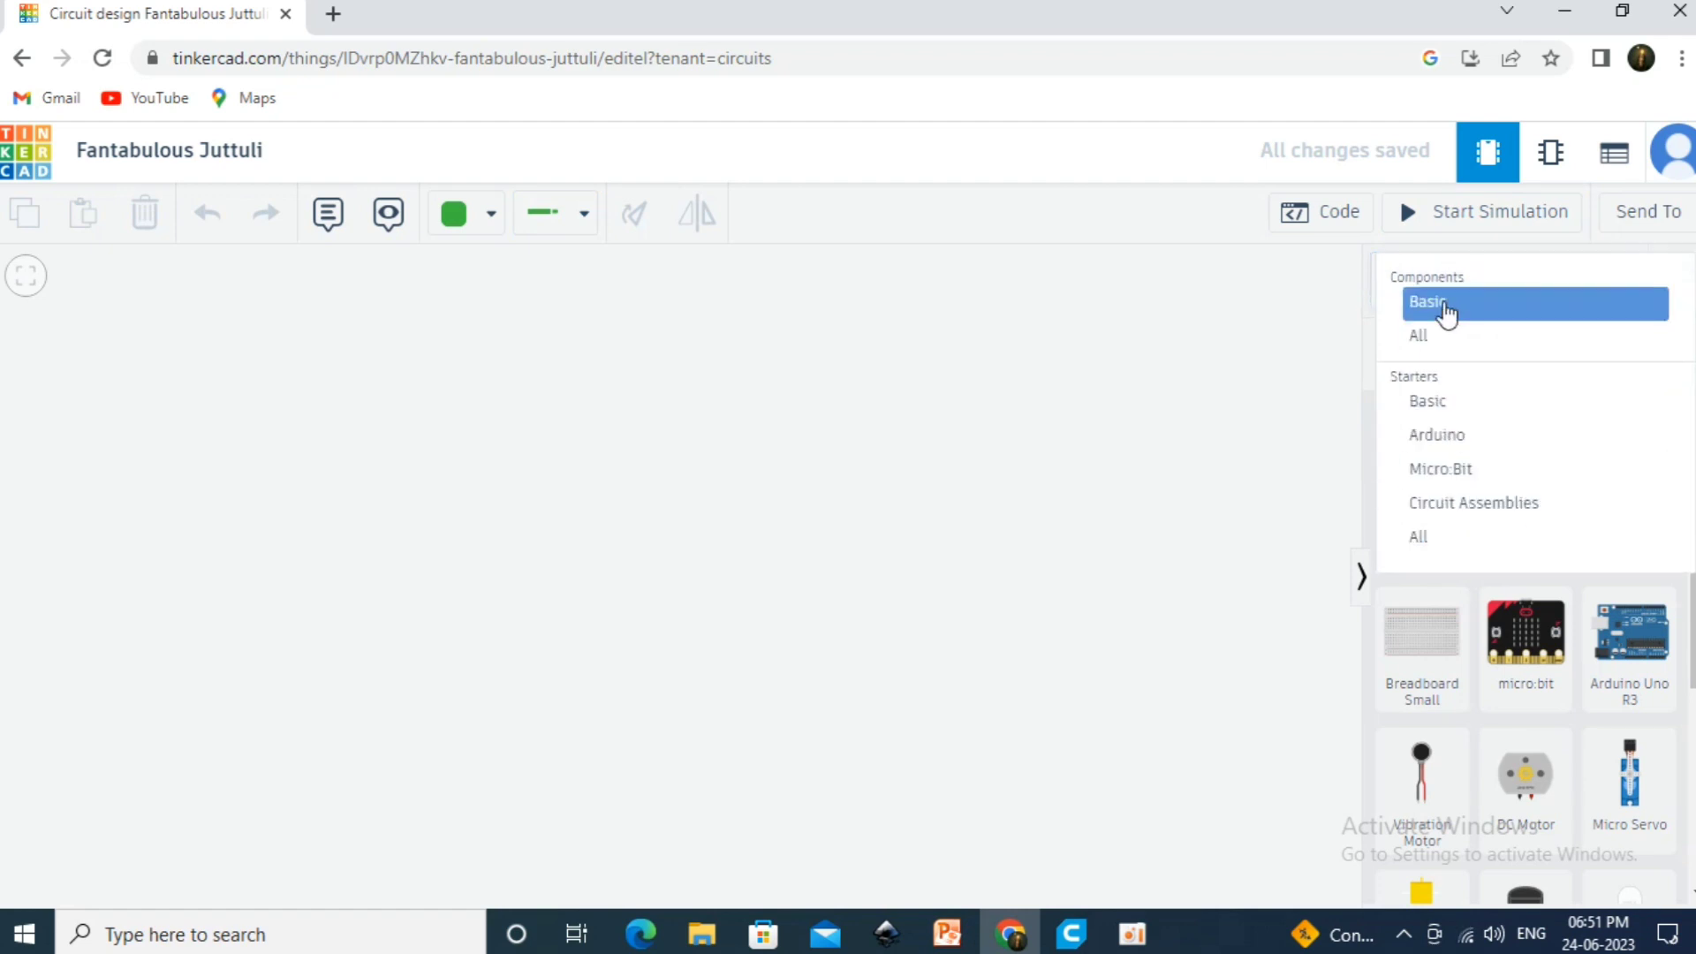
{"action": "left_click", "coordinate": [1443, 337]}
{"action": "scroll", "coordinate": [1564, 537], "scroll_direction": "down", "scroll_amount": 15}
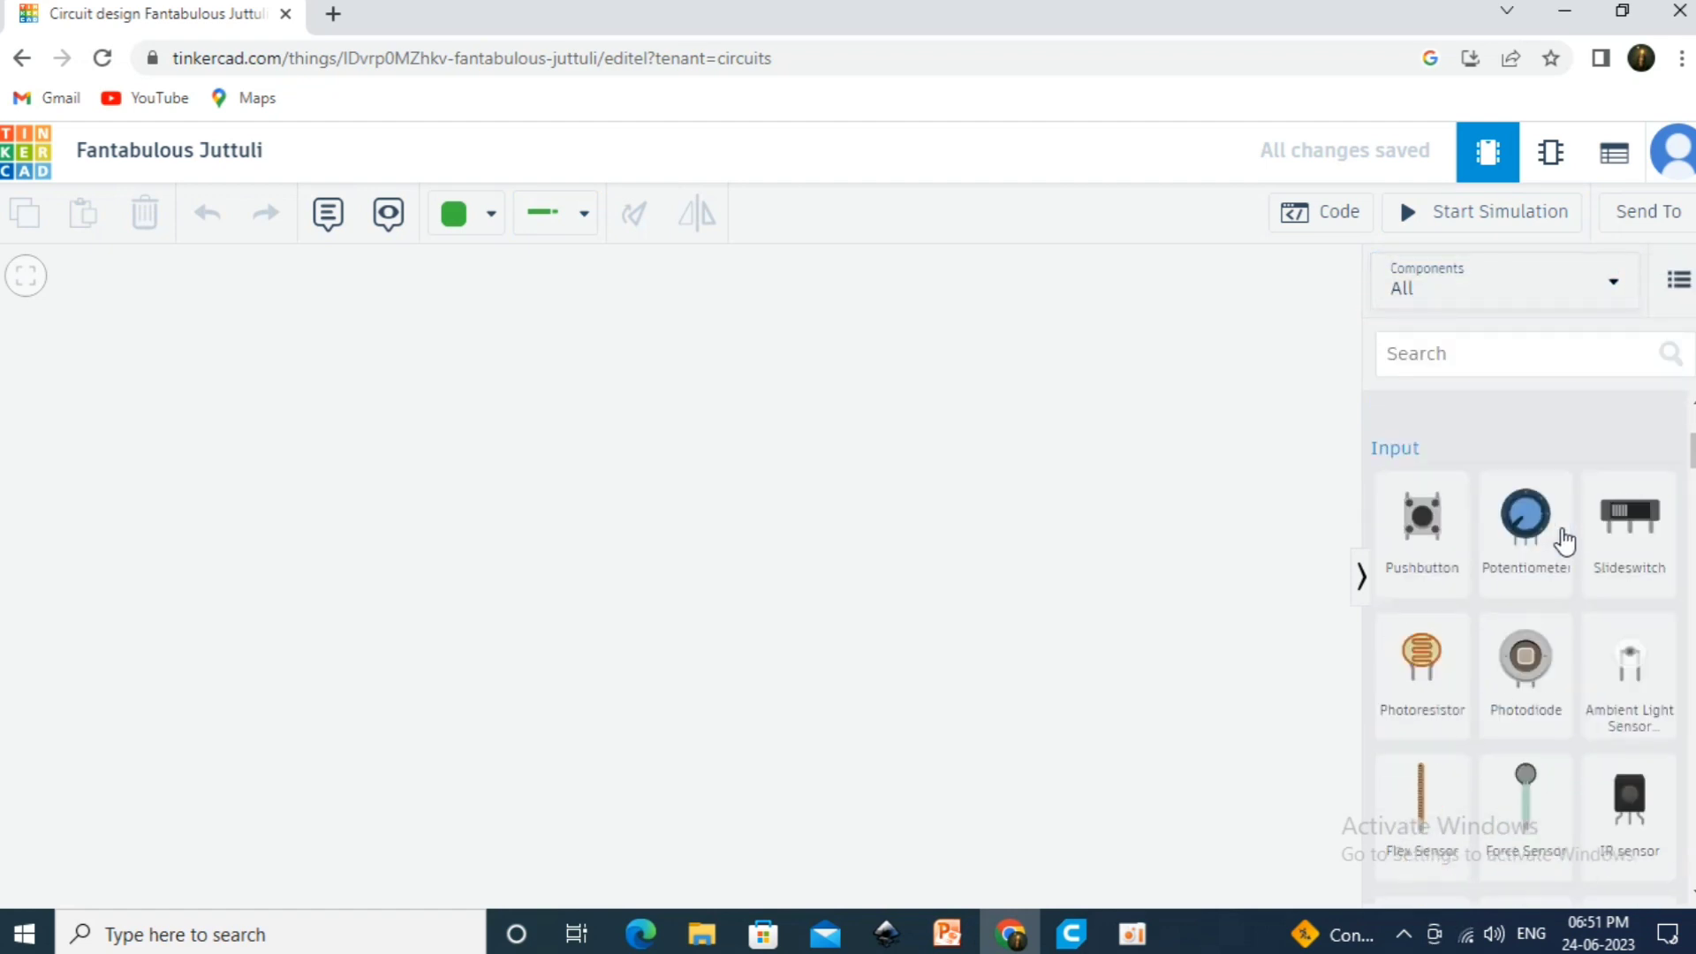
{"action": "scroll", "coordinate": [1564, 538], "scroll_direction": "down", "scroll_amount": 20}
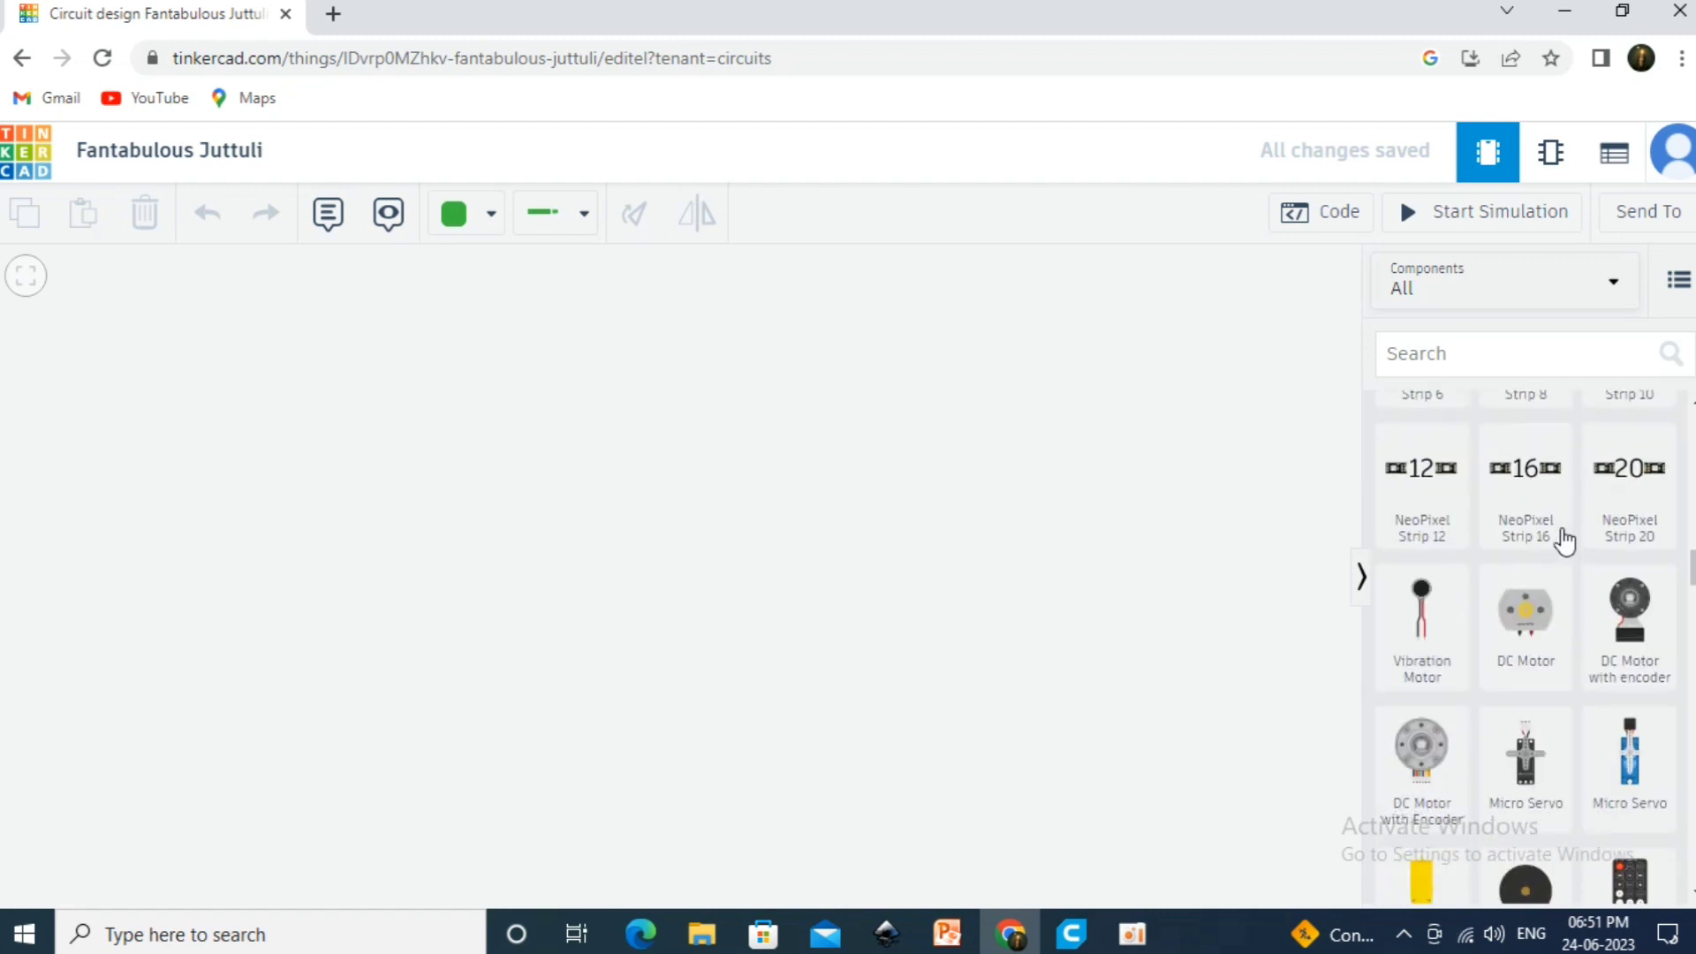
{"action": "scroll", "coordinate": [1564, 539], "scroll_direction": "up", "scroll_amount": 2}
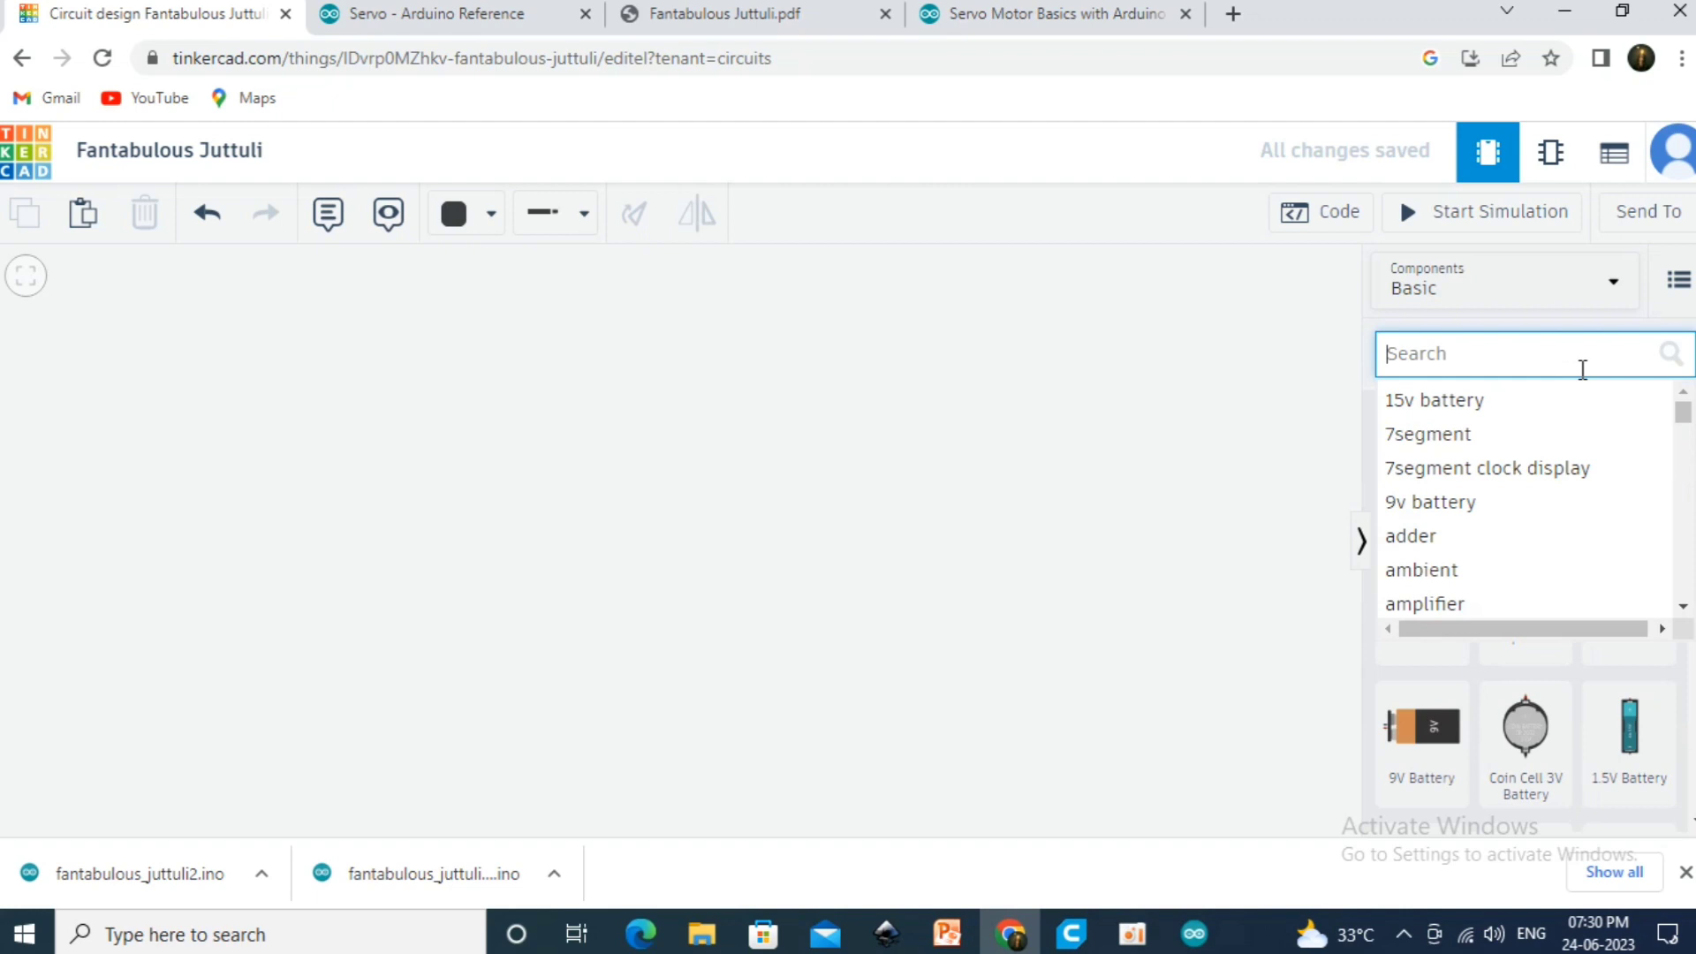
Search the components for "resistor" and place a resistor on the empty workplane
{"action": "type", "text": "r"}
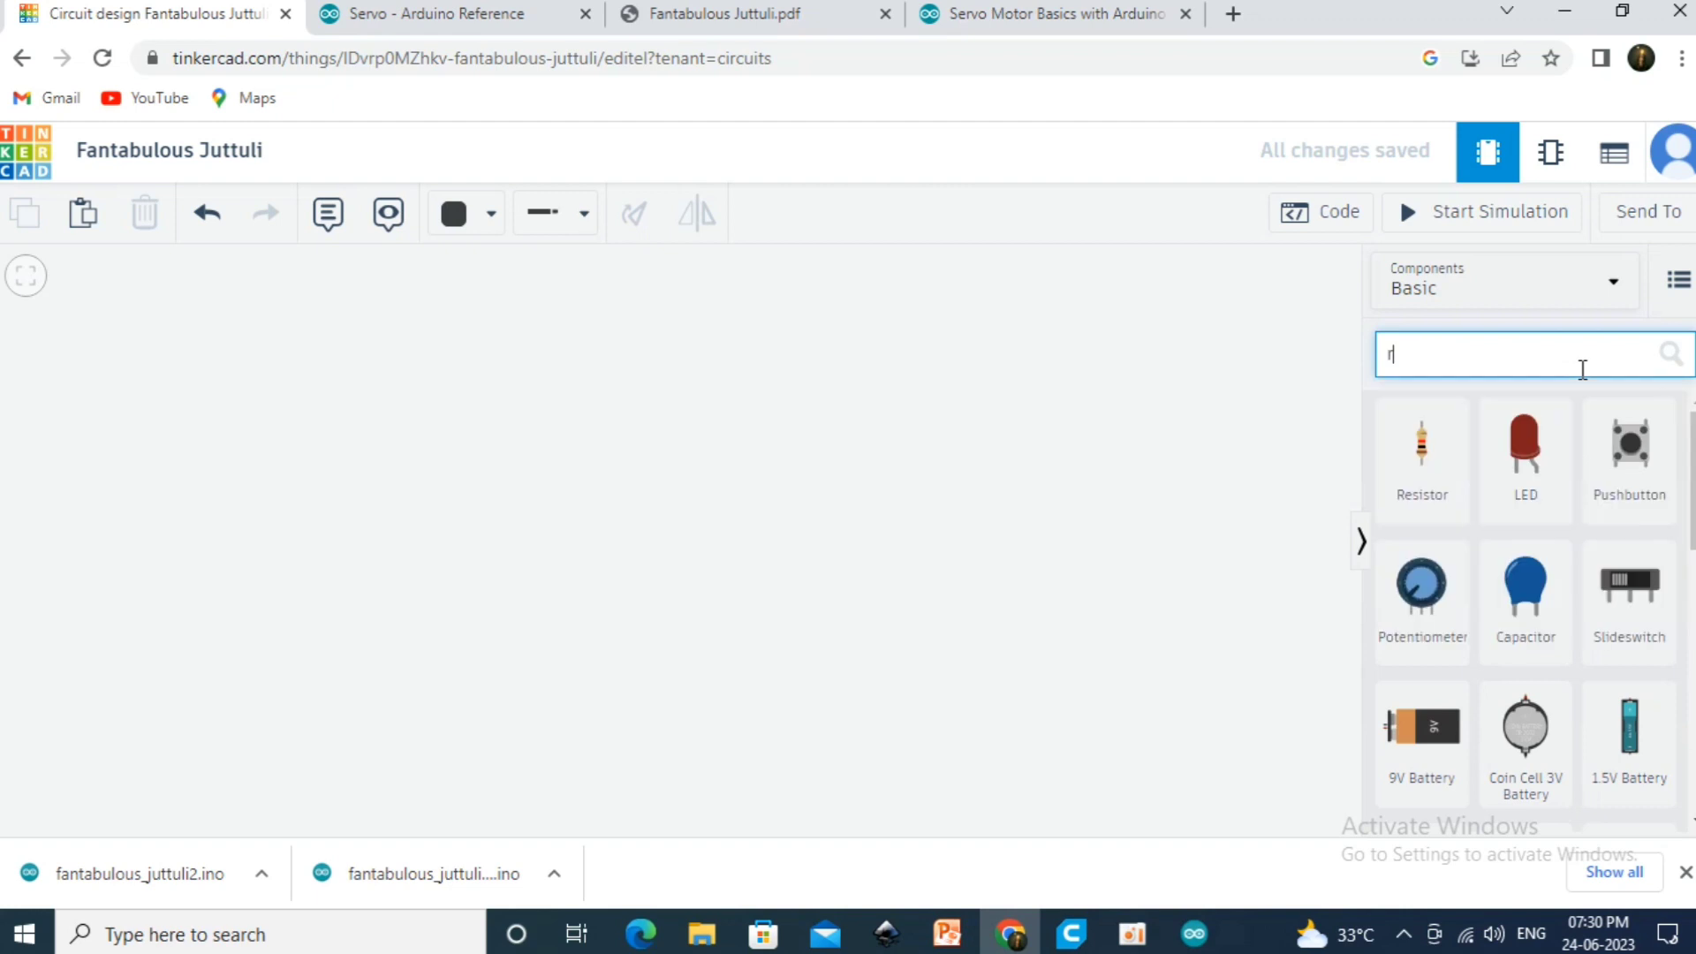
{"action": "type", "text": "esisto"}
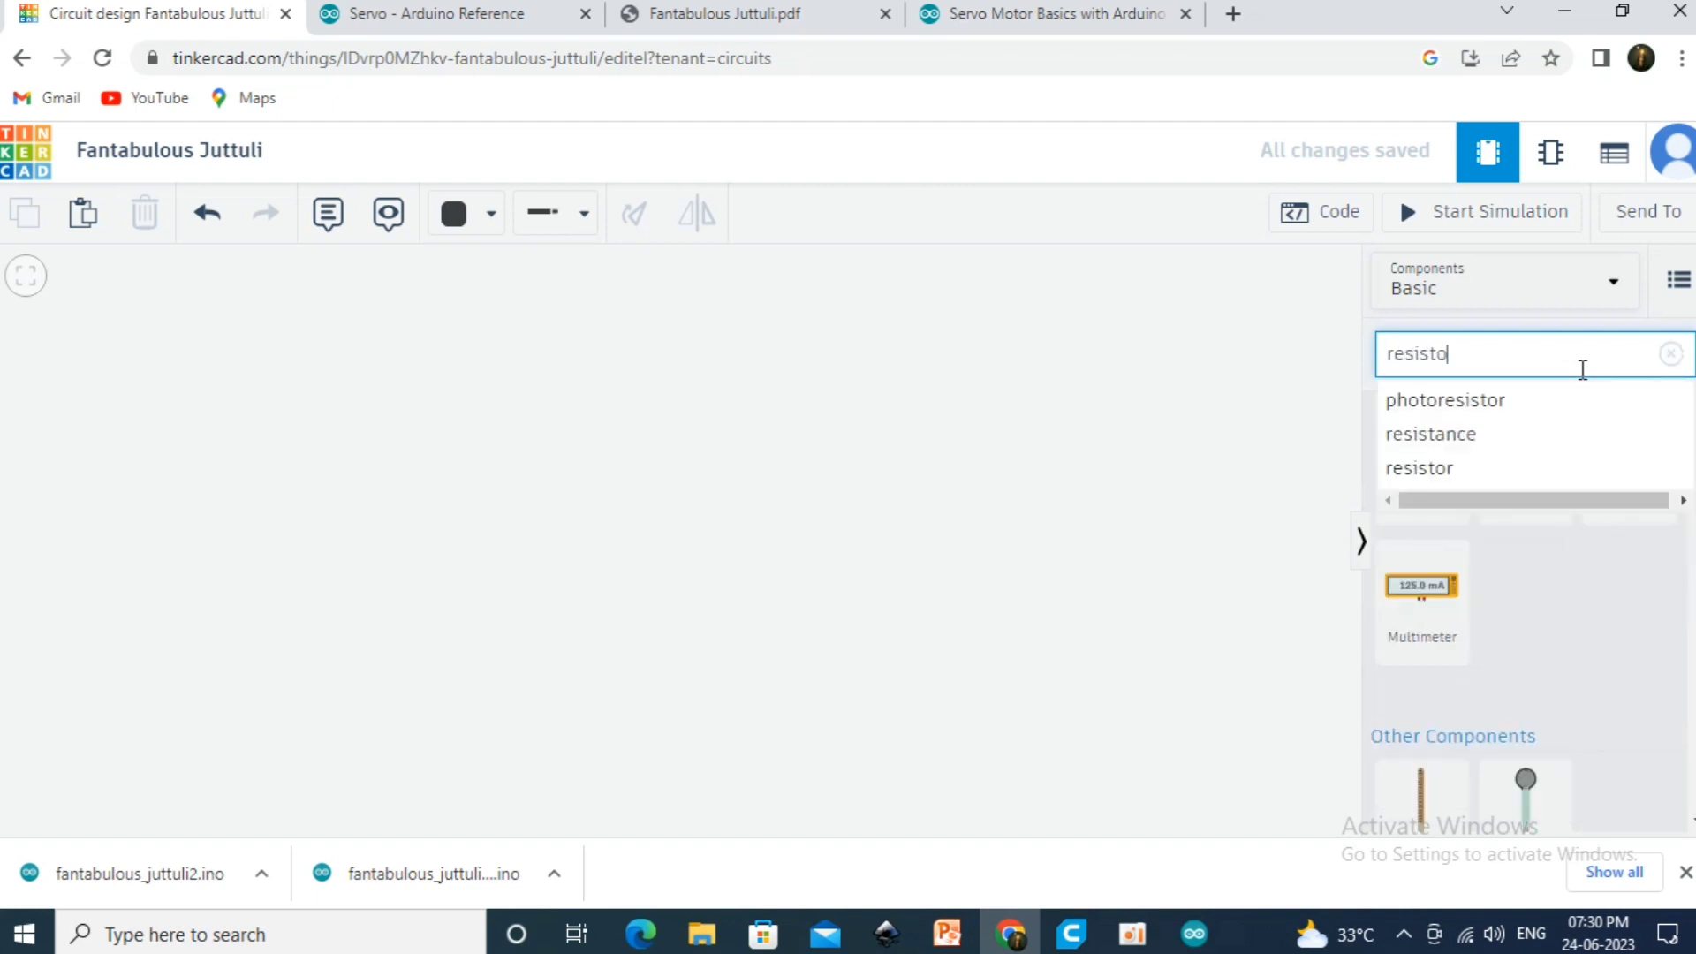
{"action": "type", "text": "r"}
{"action": "left_click", "coordinate": [1496, 437]}
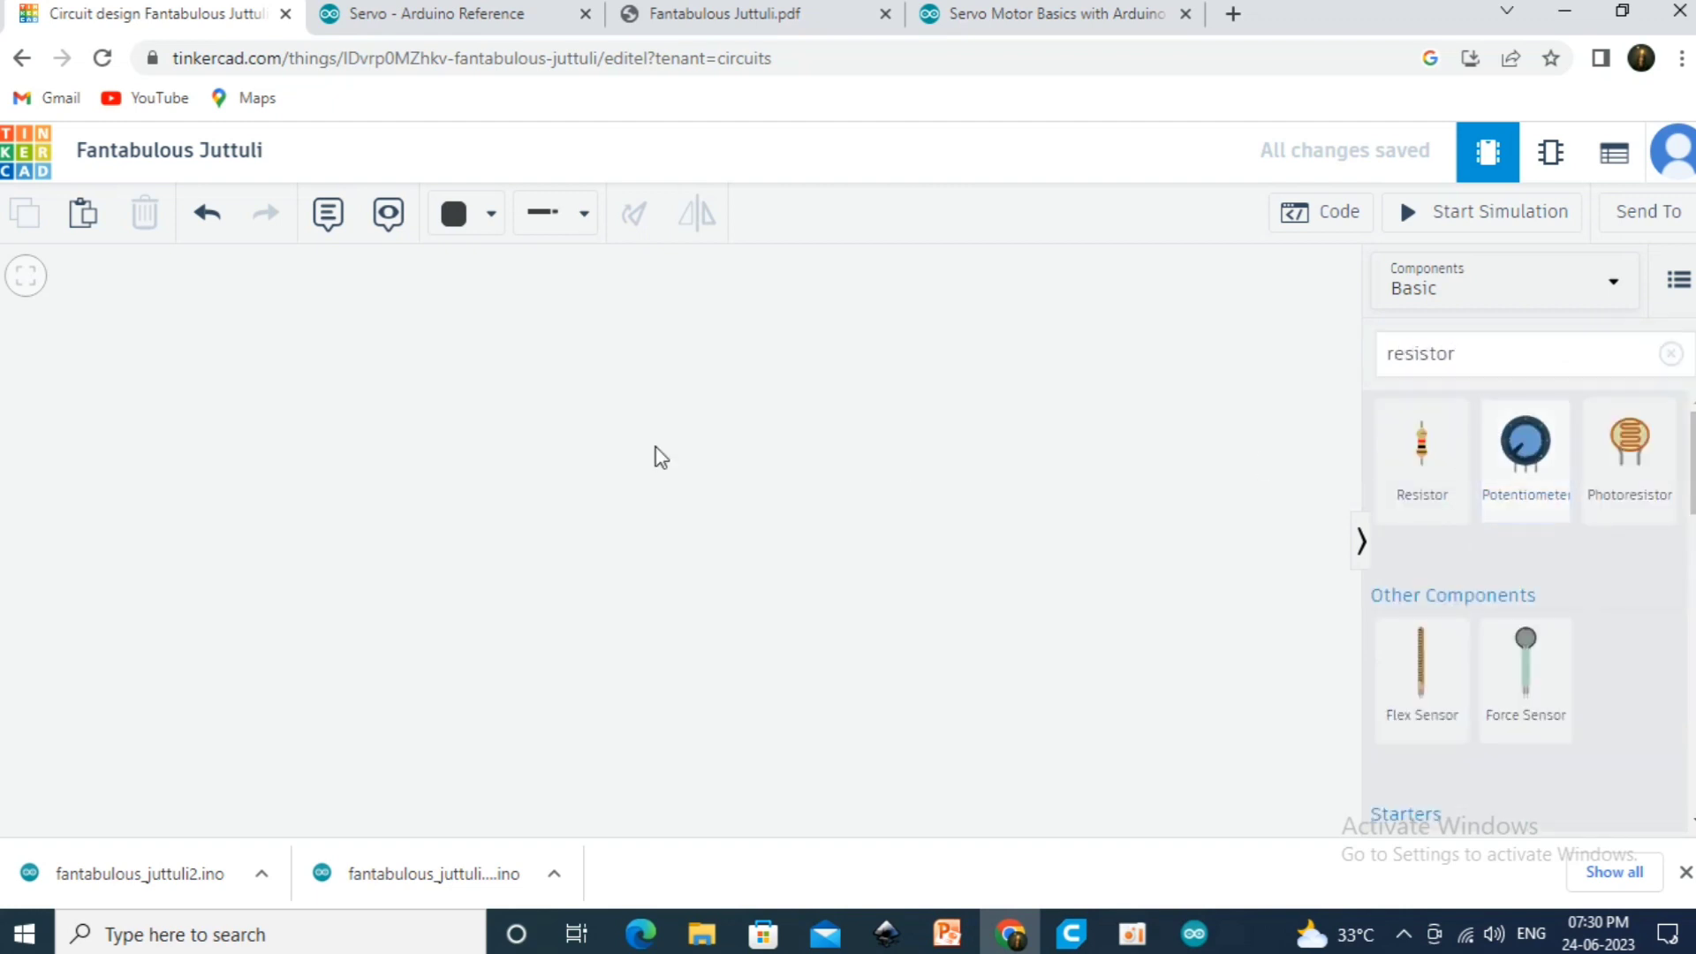
{"action": "left_click_drag", "start_coordinate": [1423, 442], "coordinate": [541, 431]}
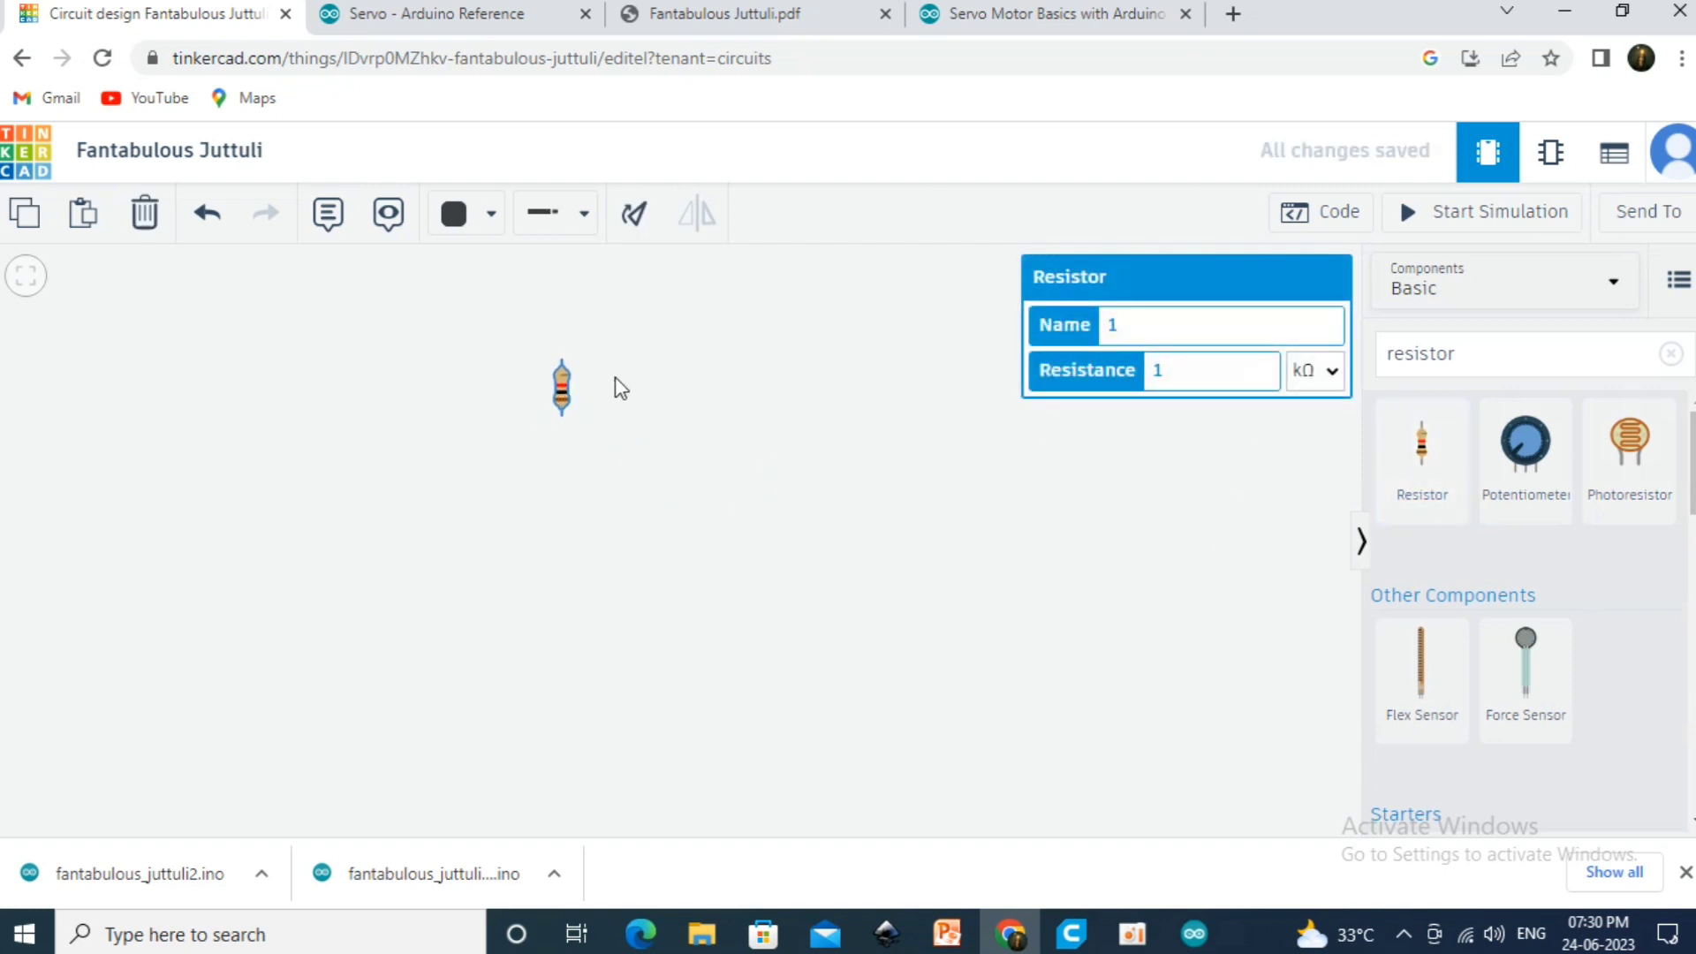
Paste a second resistor and align it directly below the first one
{"action": "key", "text": "ctrl+v"}
{"action": "left_click", "coordinate": [555, 490]}
{"action": "left_click", "coordinate": [625, 487]}
{"action": "left_click_drag", "start_coordinate": [560, 481], "coordinate": [568, 490]}
{"action": "left_click", "coordinate": [583, 495]}
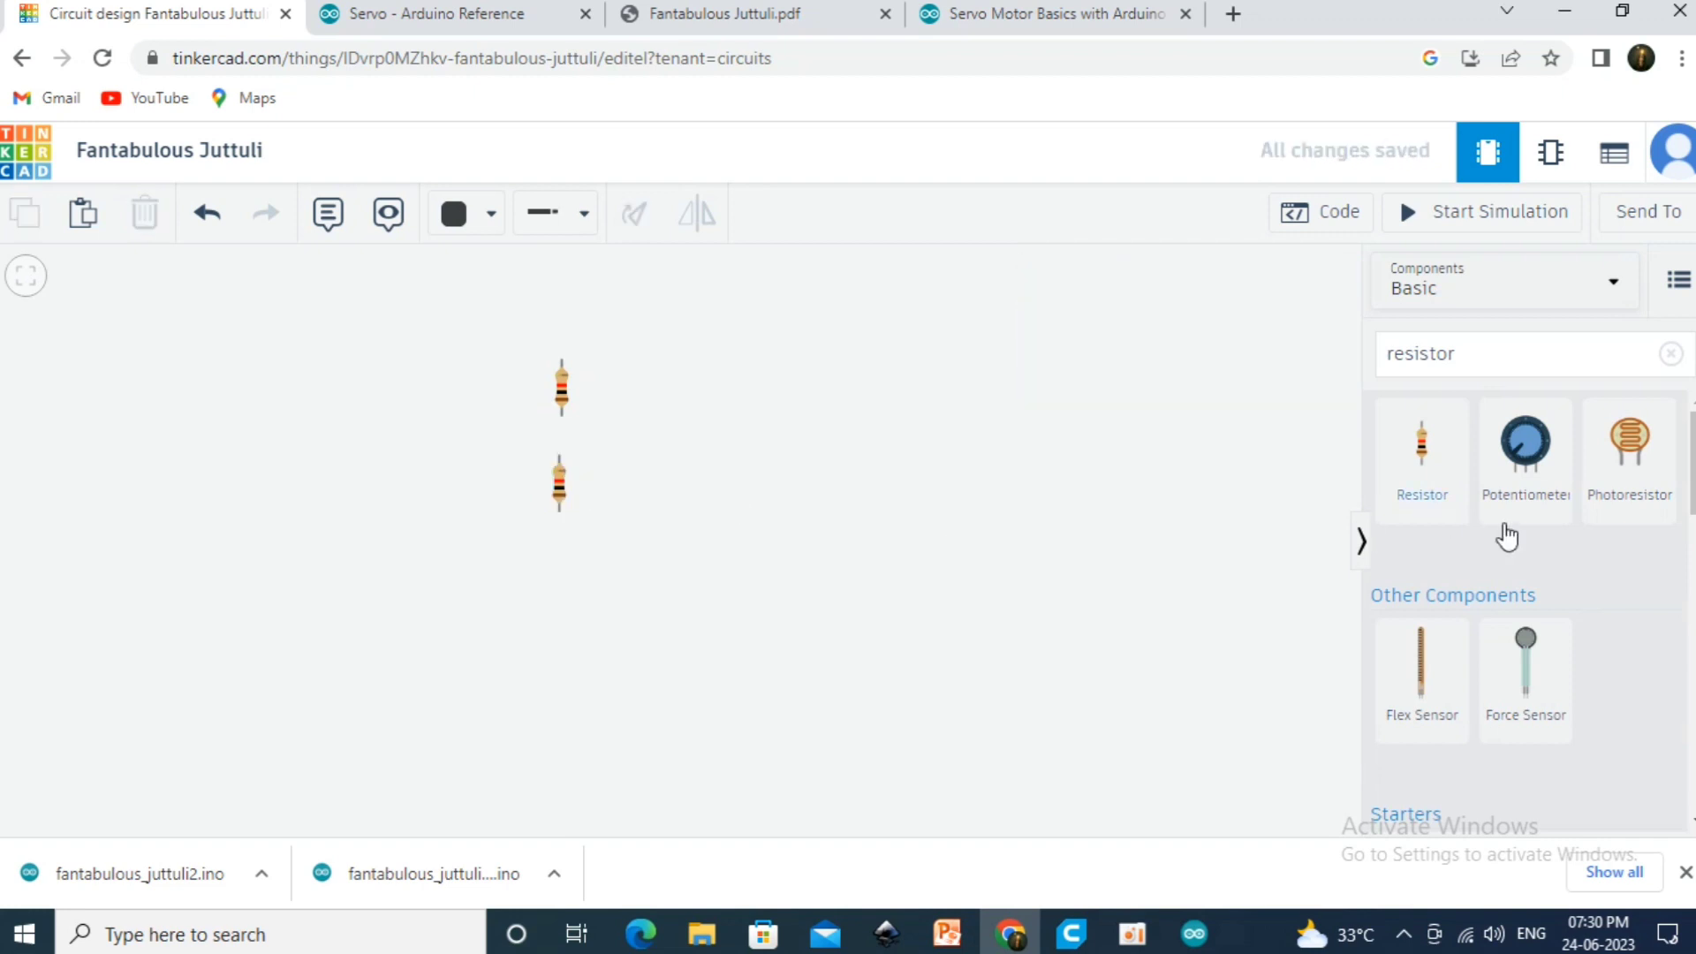
Search the components for "9v battery" and place a 9V battery beside the resistors
{"action": "double_click", "coordinate": [1504, 360]}
{"action": "key", "text": "BackSpace"}
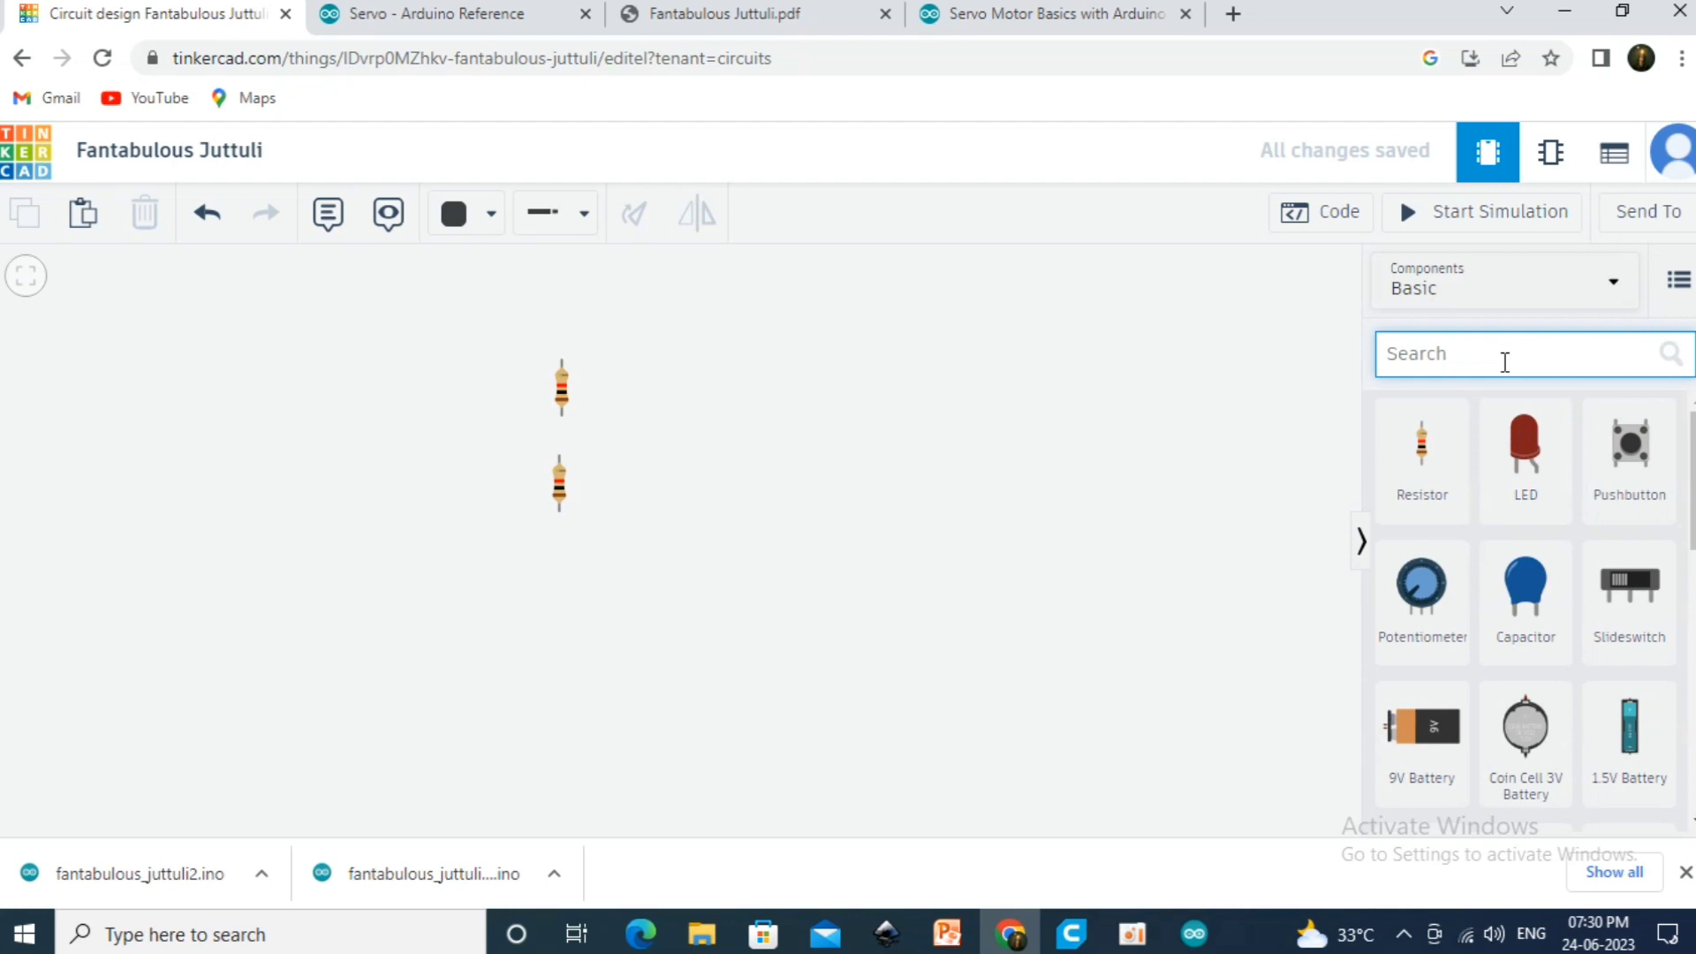
{"action": "type", "text": "9v"}
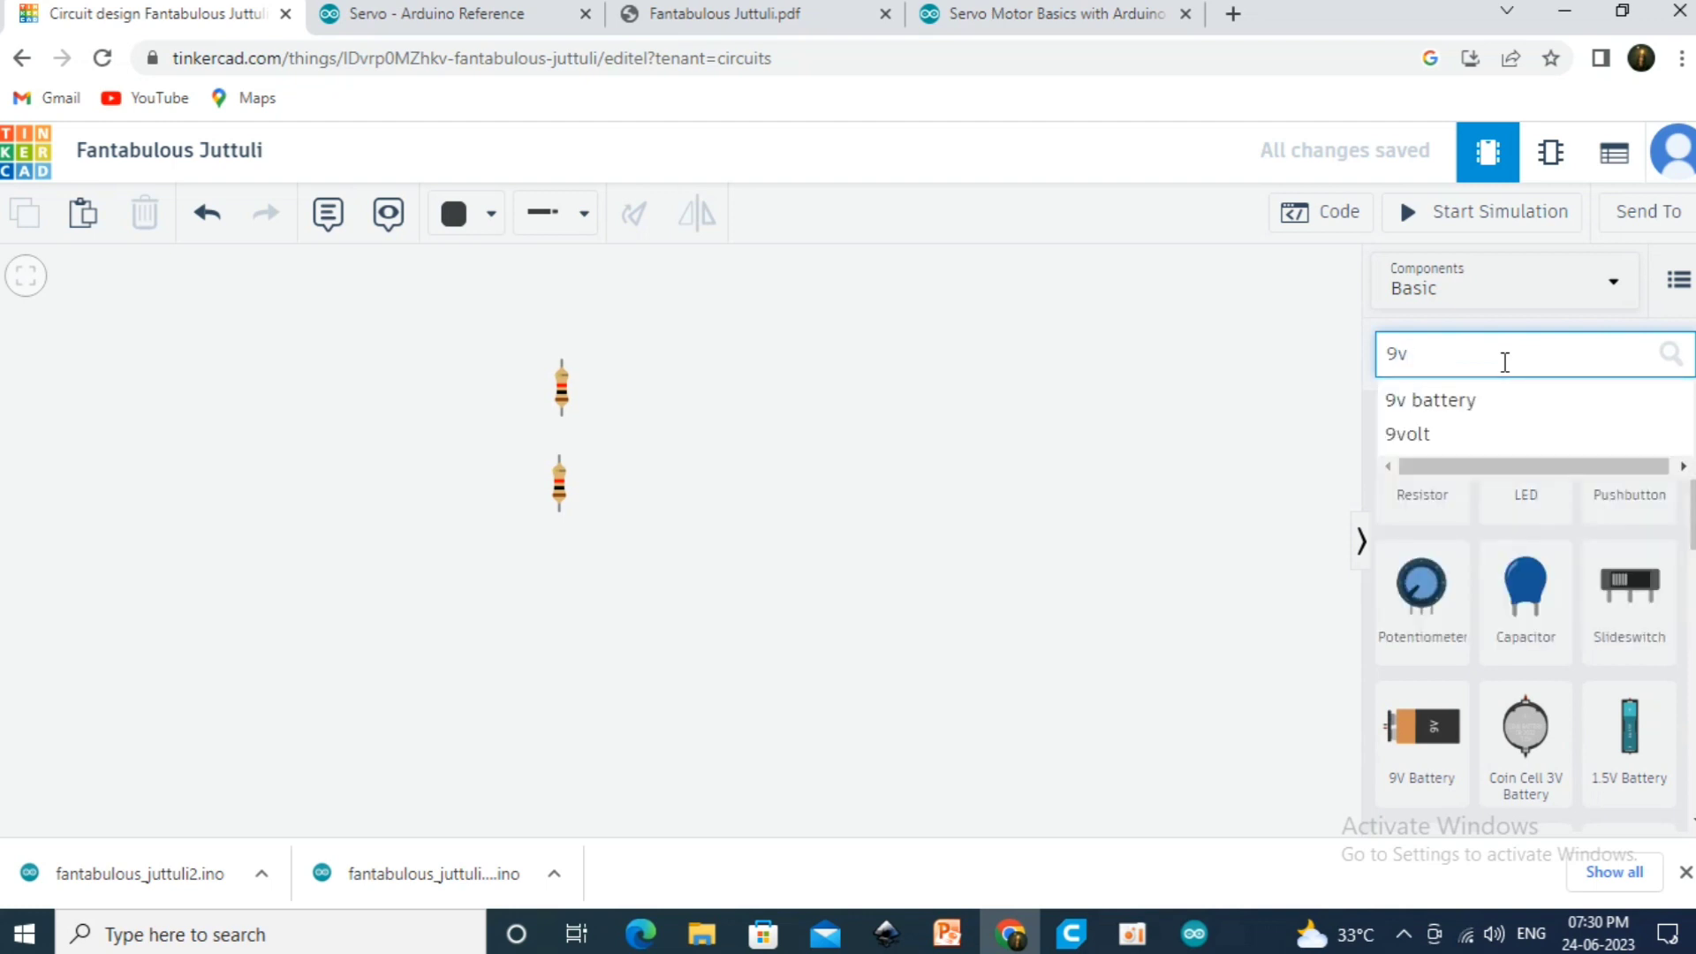
{"action": "left_click", "coordinate": [1461, 404]}
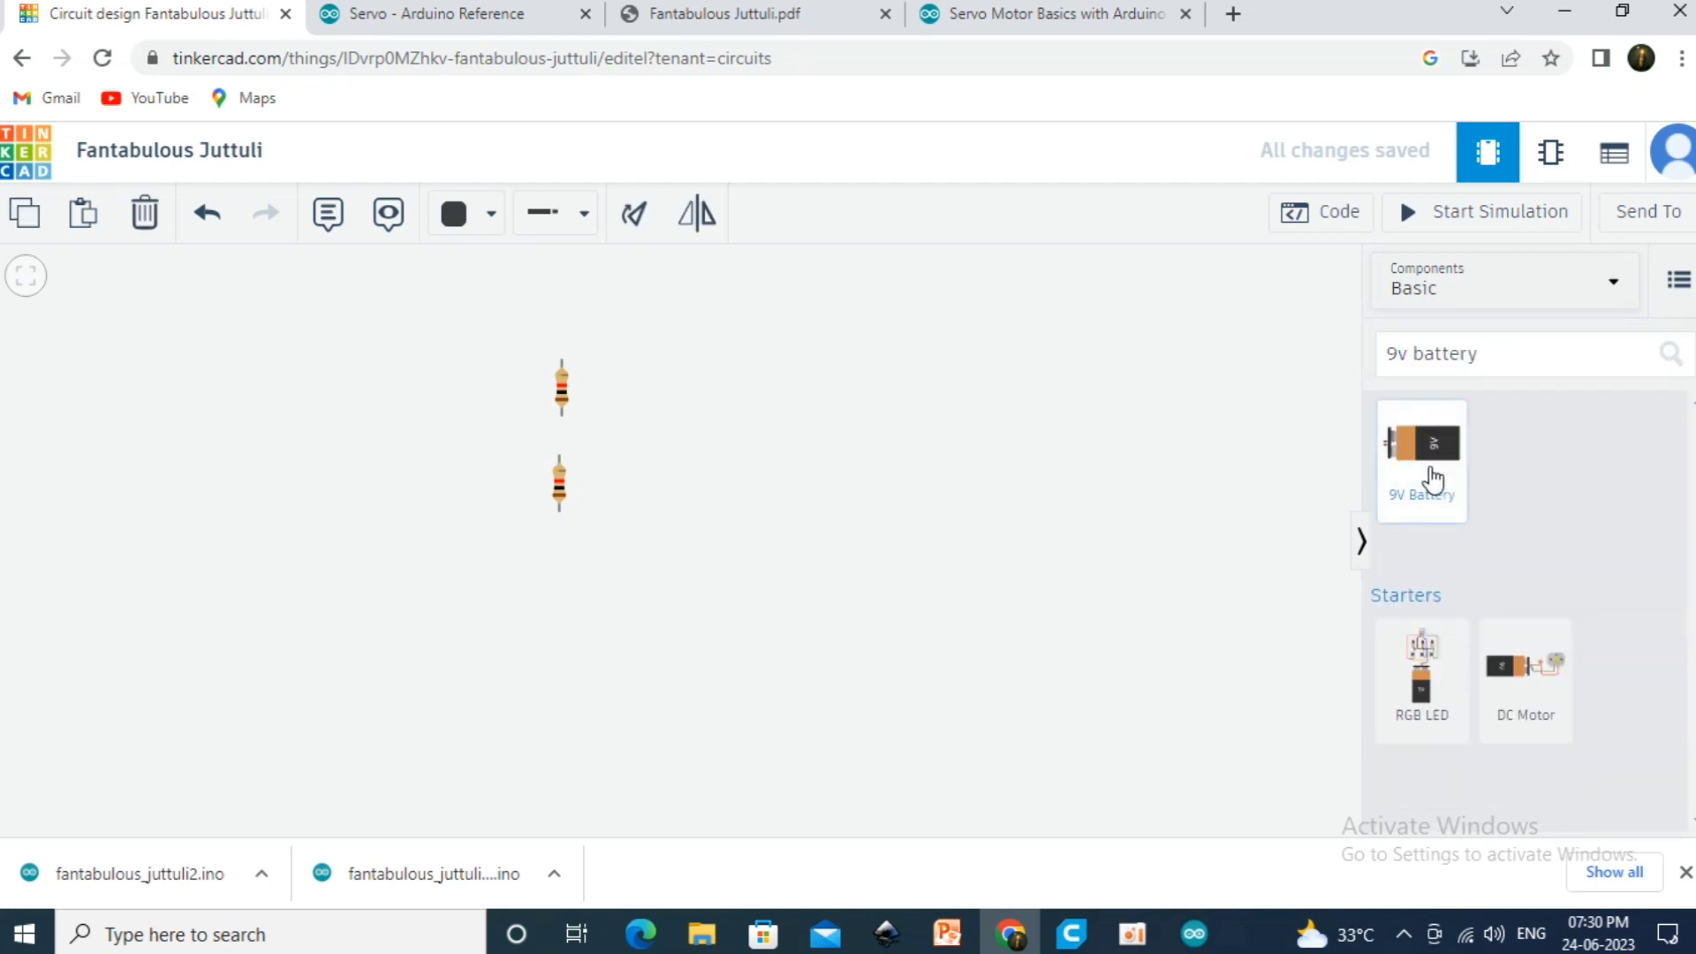
{"action": "left_click_drag", "start_coordinate": [1432, 477], "coordinate": [264, 522]}
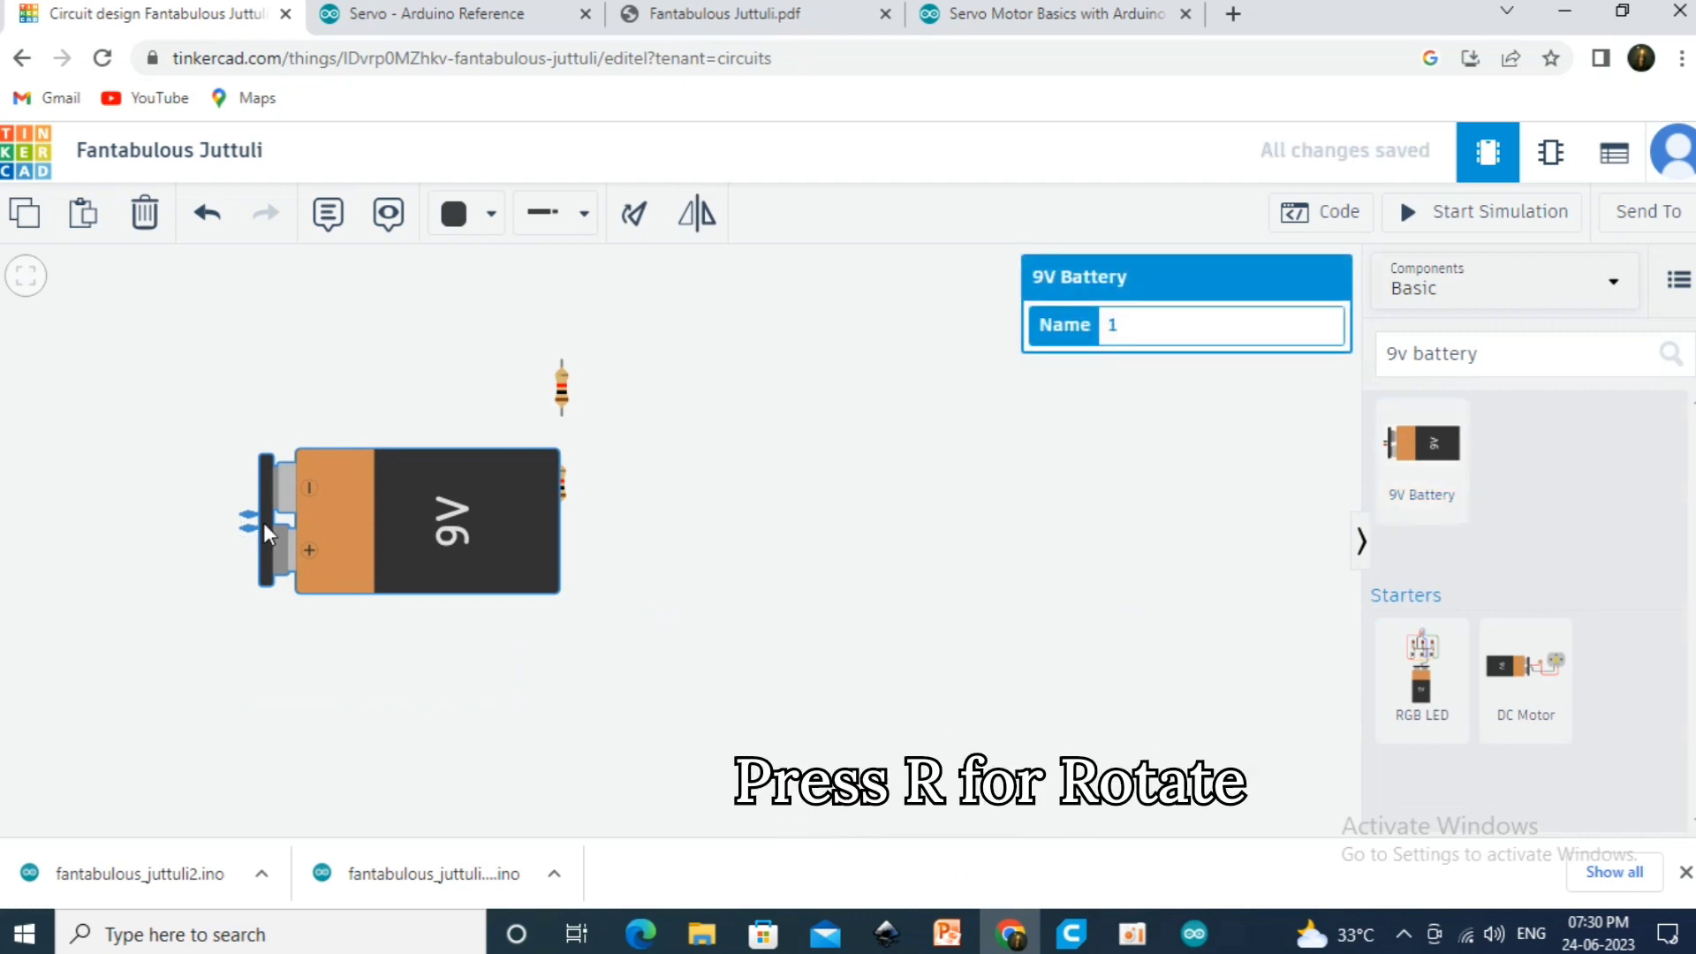
Rotate the 9V battery until its terminals face the resistors and move it level with them
{"action": "key", "text": "r"}
{"action": "key", "text": "r"}
{"action": "key", "text": "r"}
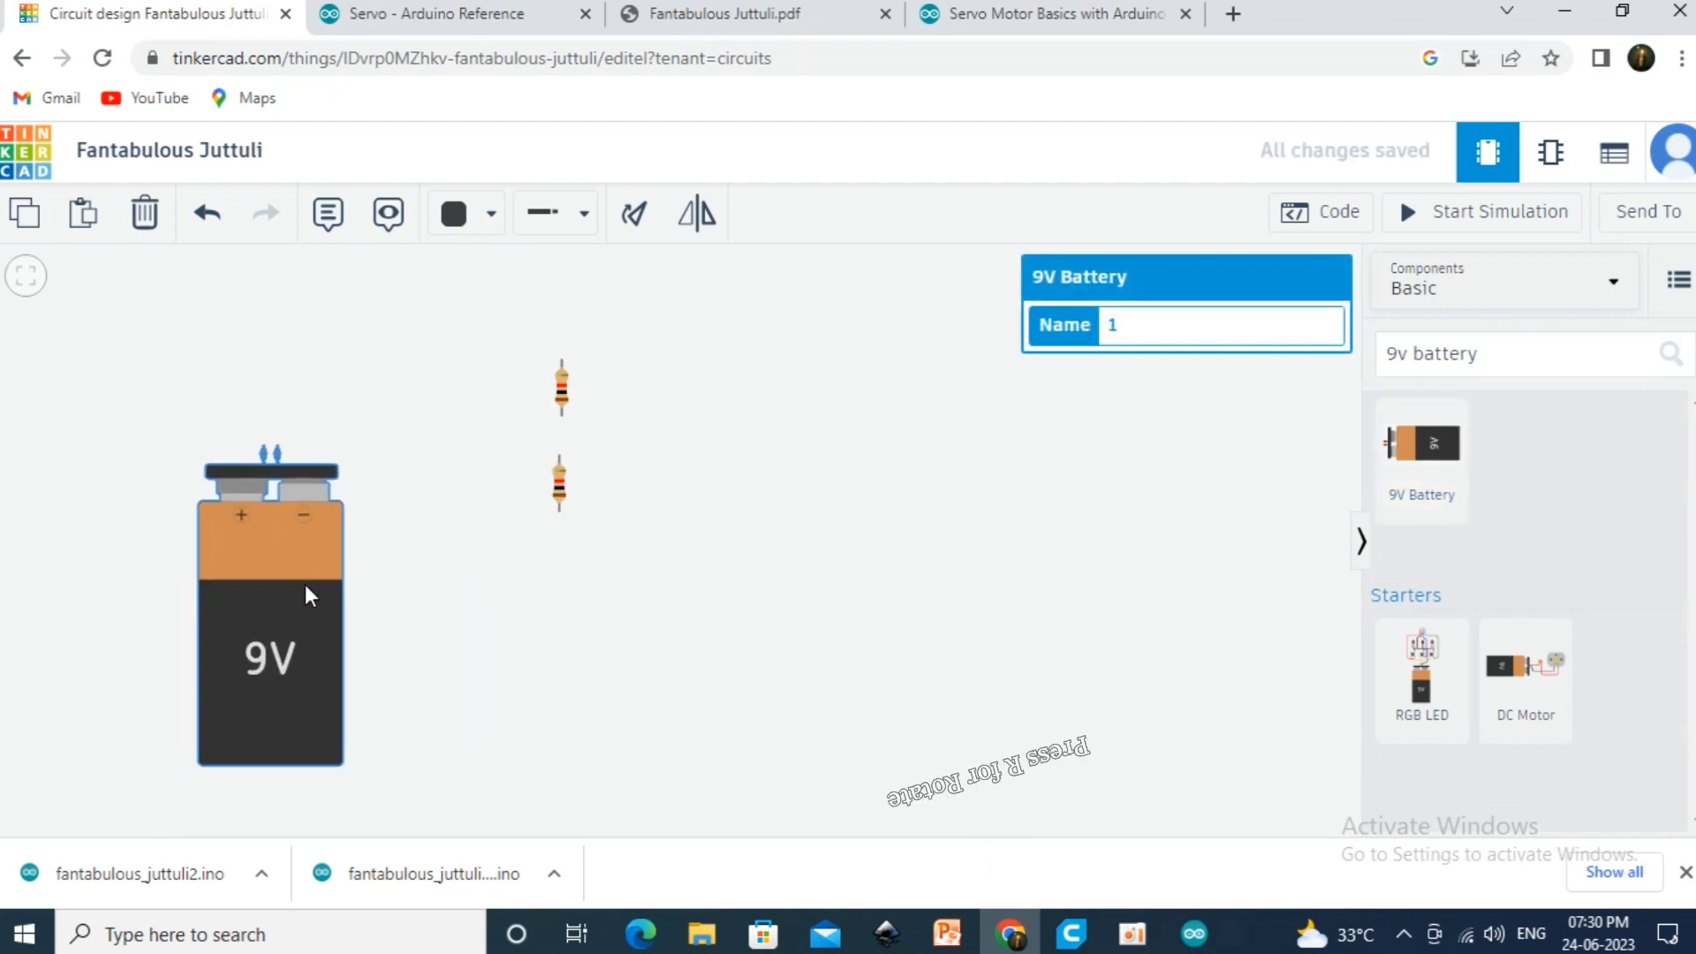
{"action": "key", "text": "r"}
{"action": "key", "text": "r"}
{"action": "key", "text": "r"}
{"action": "left_click_drag", "start_coordinate": [209, 465], "coordinate": [349, 438]}
{"action": "left_click", "coordinate": [1197, 510]}
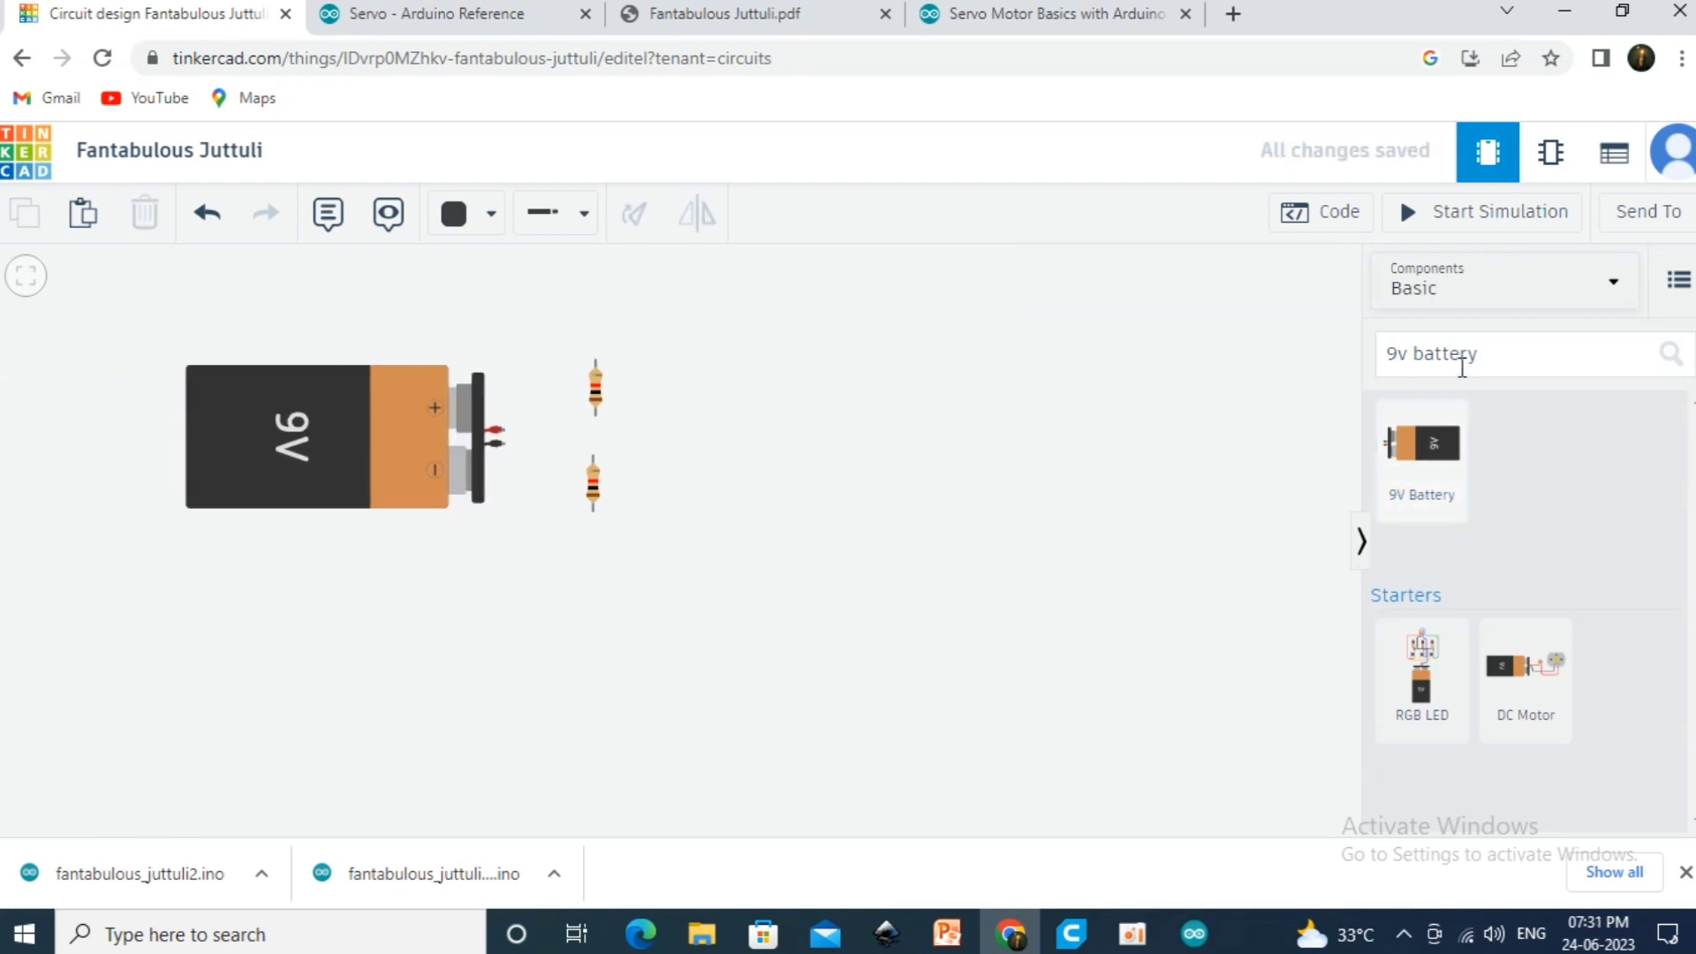
Search the components for "multimeter" and place a multimeter on the far side of the resistors from the battery
{"action": "double_click", "coordinate": [1472, 358]}
{"action": "key", "text": "BackSpace"}
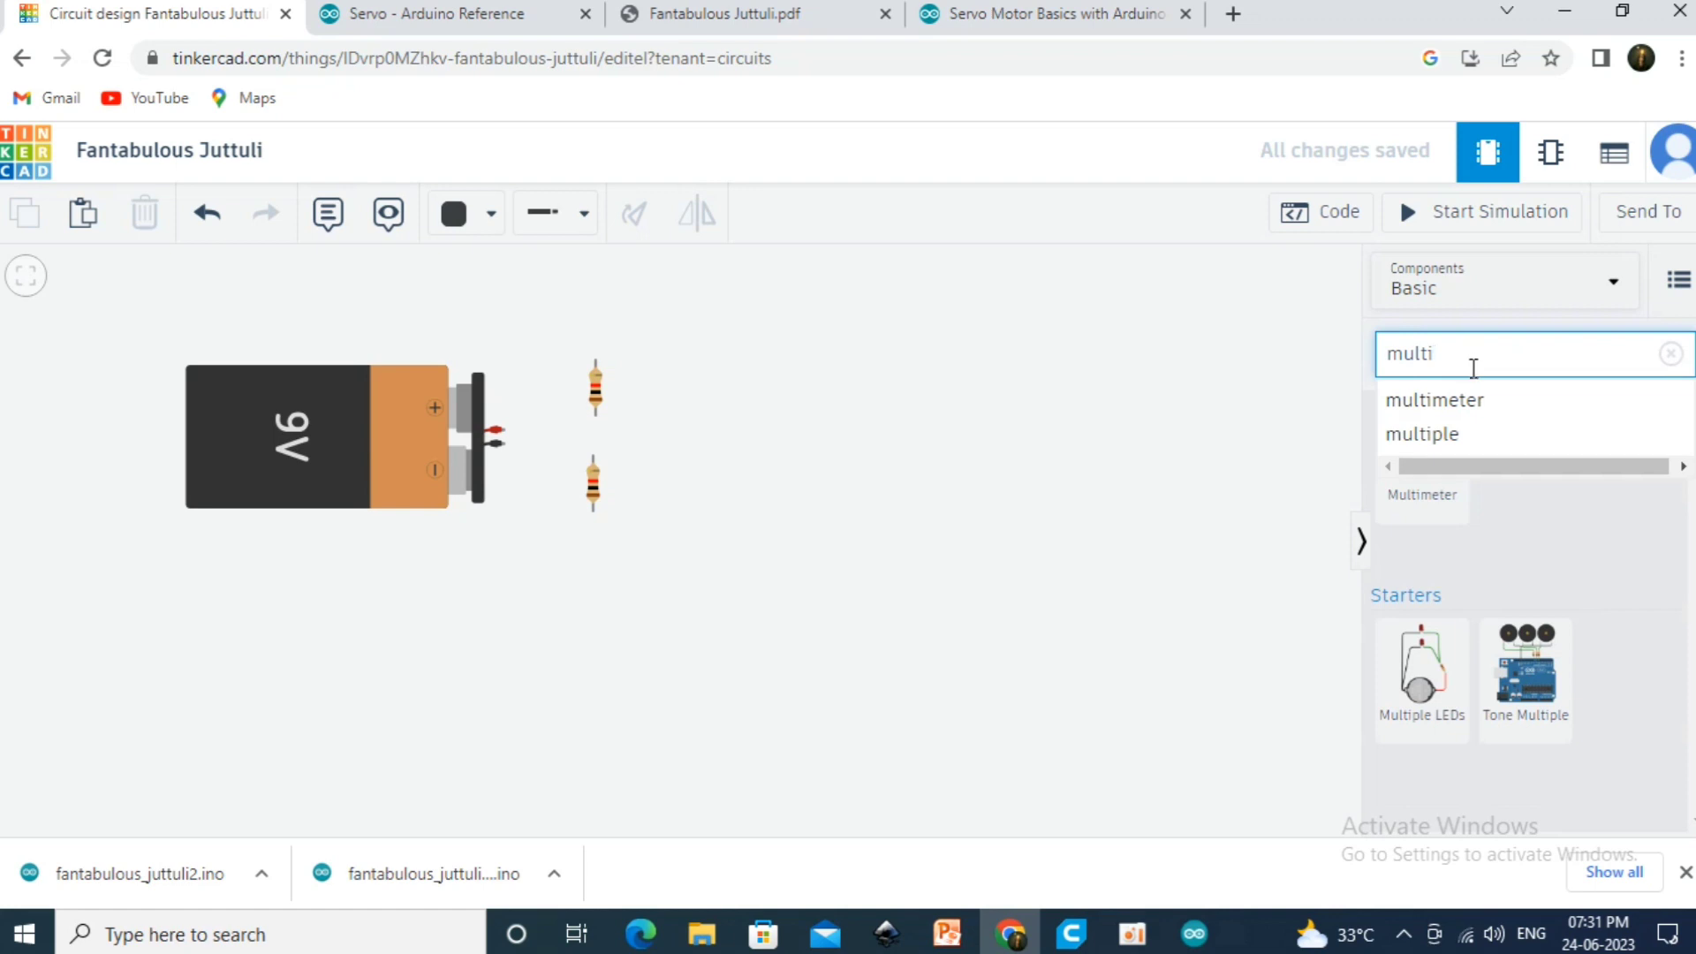
{"action": "left_click", "coordinate": [1480, 402]}
{"action": "left_click_drag", "start_coordinate": [1397, 422], "coordinate": [807, 442]}
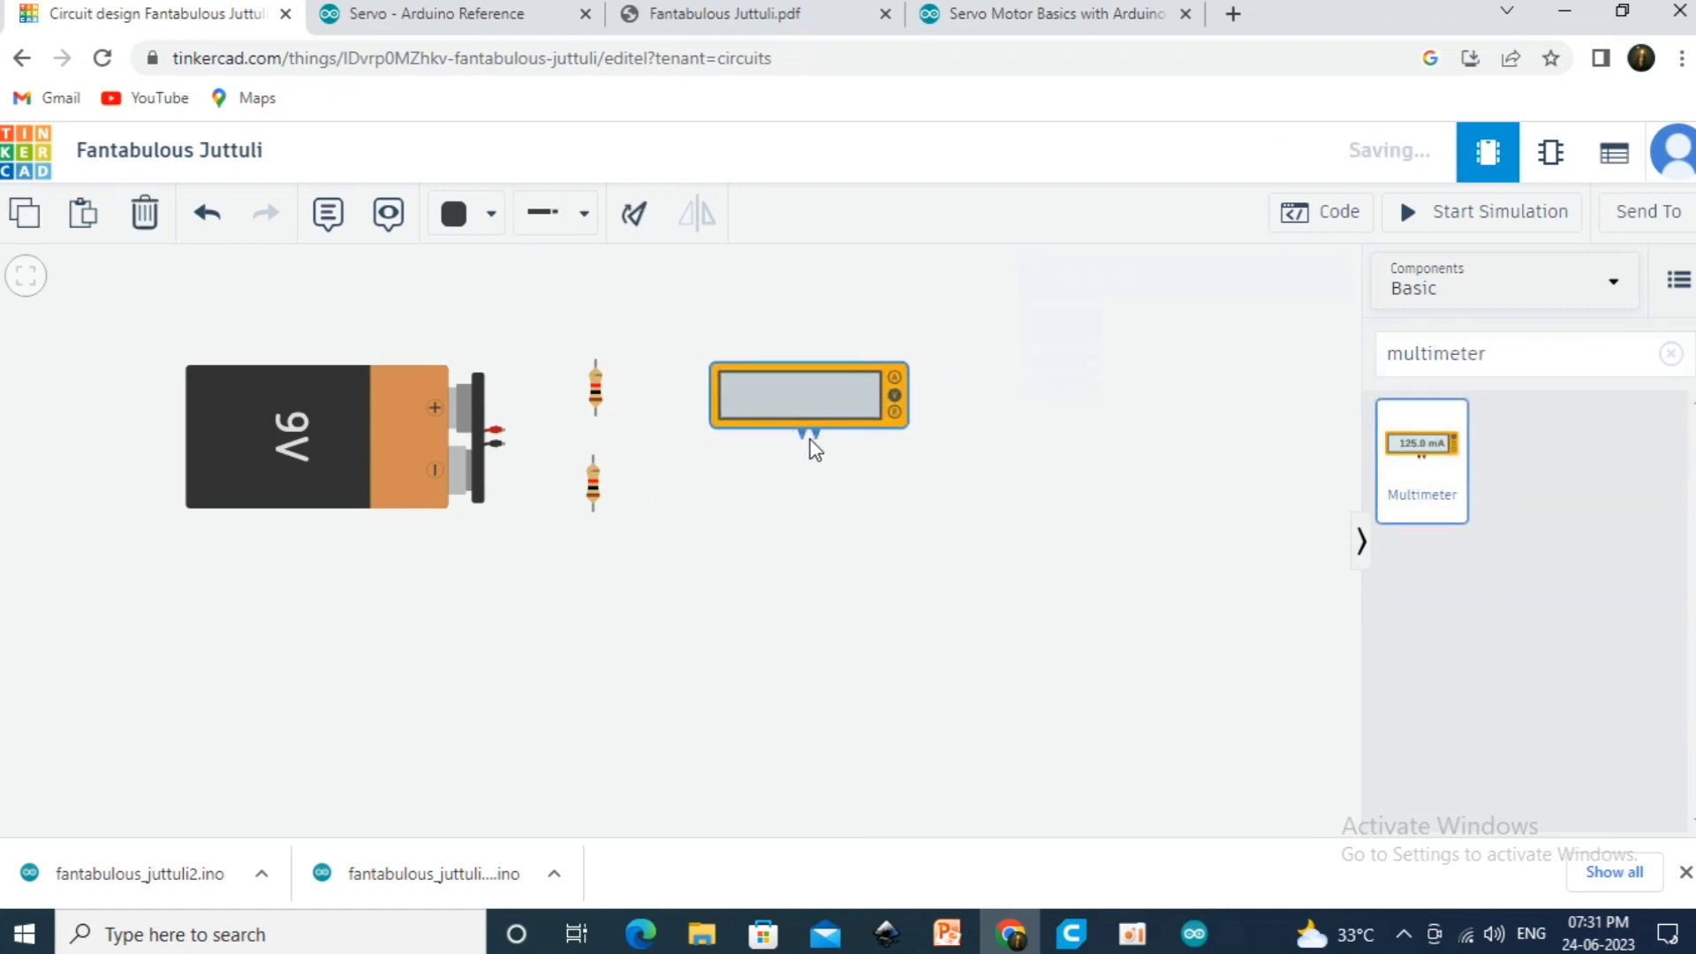
Wire the battery's positive terminal to the top lead of the upper resistor
{"action": "left_click", "coordinate": [500, 430]}
{"action": "left_click", "coordinate": [595, 361]}
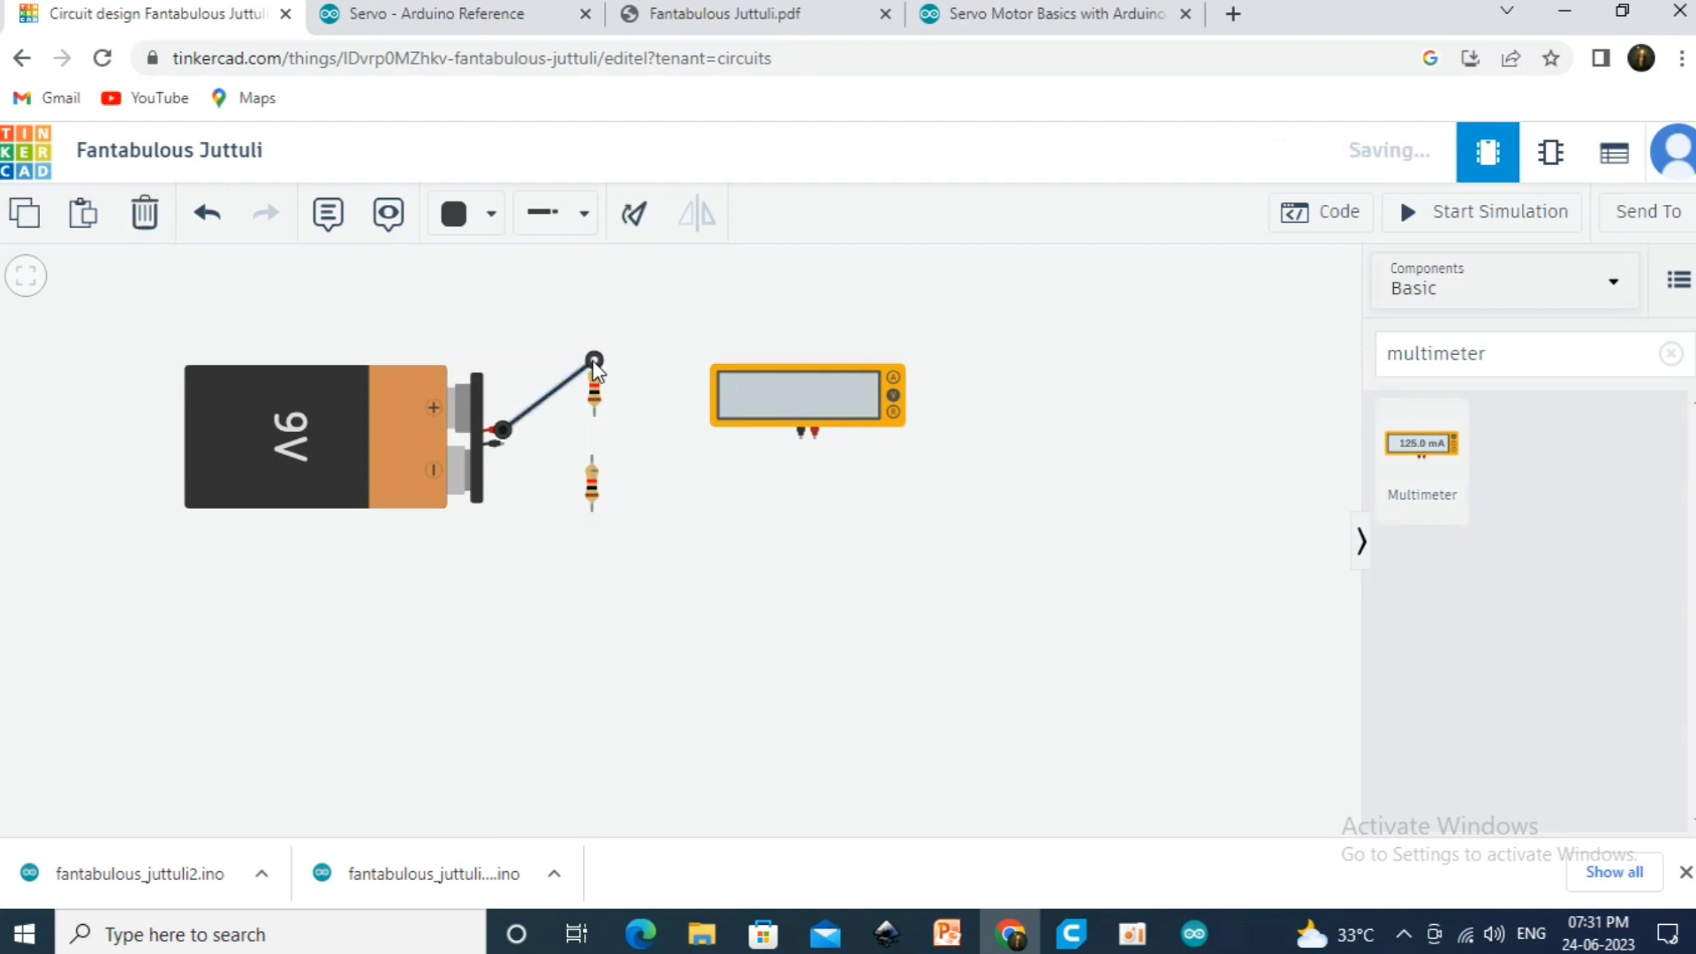
Wire the battery's negative terminal to the lower resistor's bottom lead, and join the two resistors' inner leads
{"action": "left_click", "coordinate": [502, 443]}
{"action": "left_click", "coordinate": [592, 511]}
{"action": "left_click", "coordinate": [636, 428]}
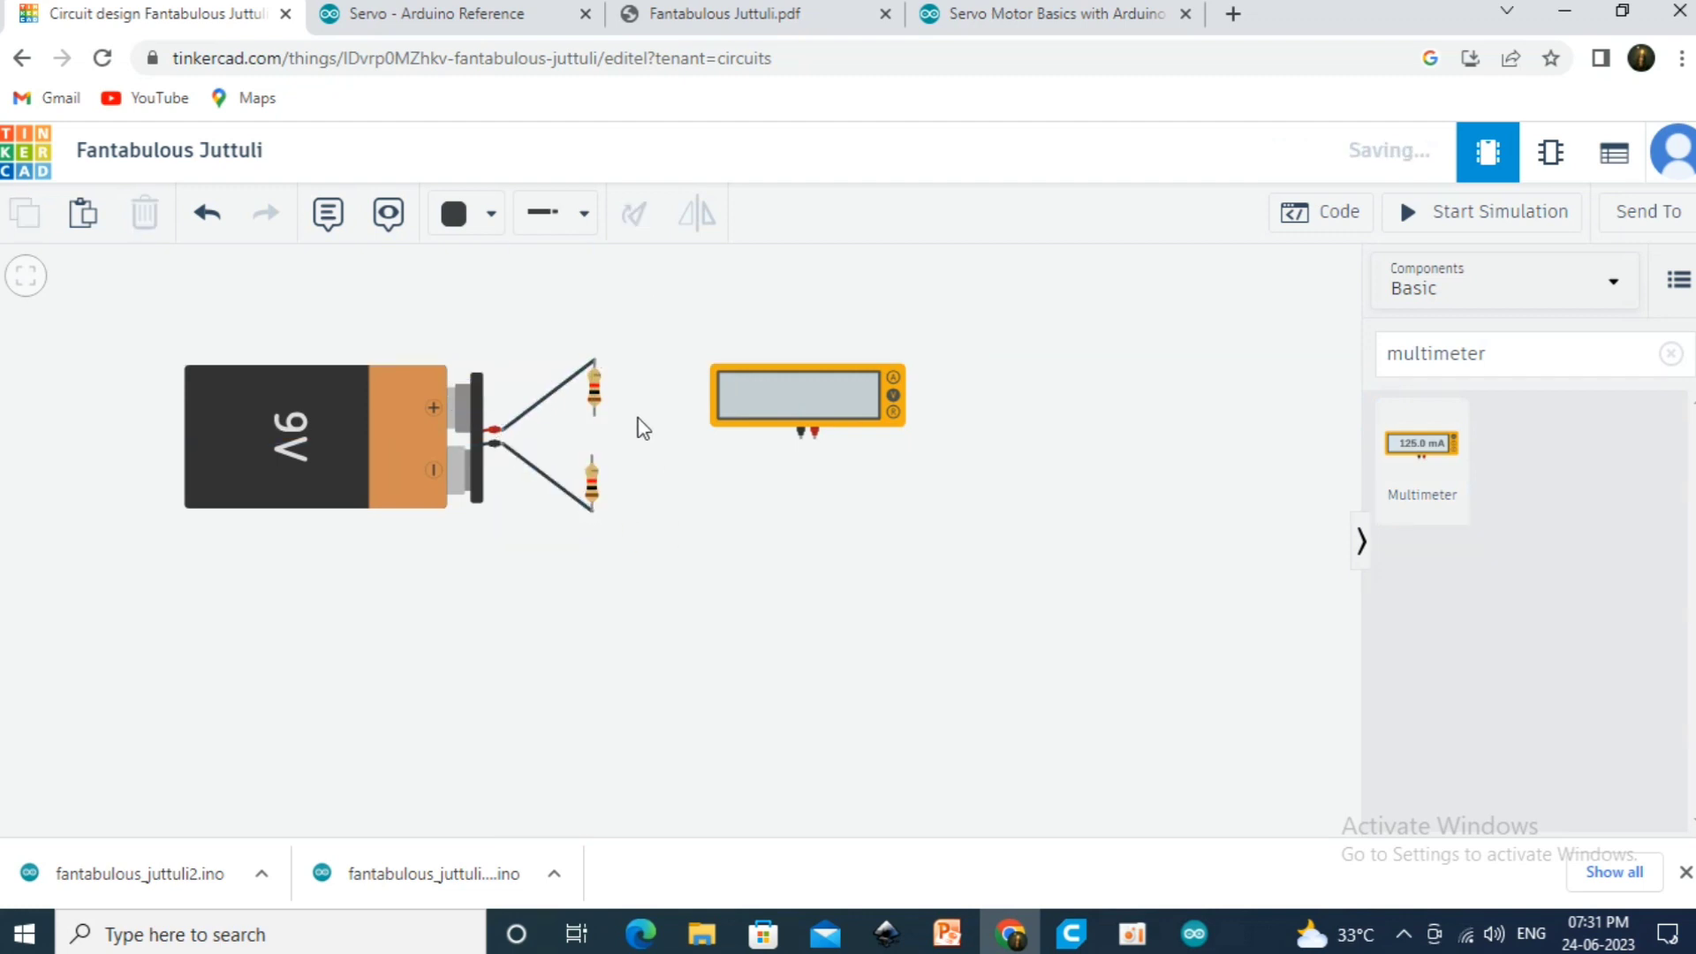
{"action": "left_click", "coordinate": [595, 415]}
{"action": "left_click", "coordinate": [591, 458]}
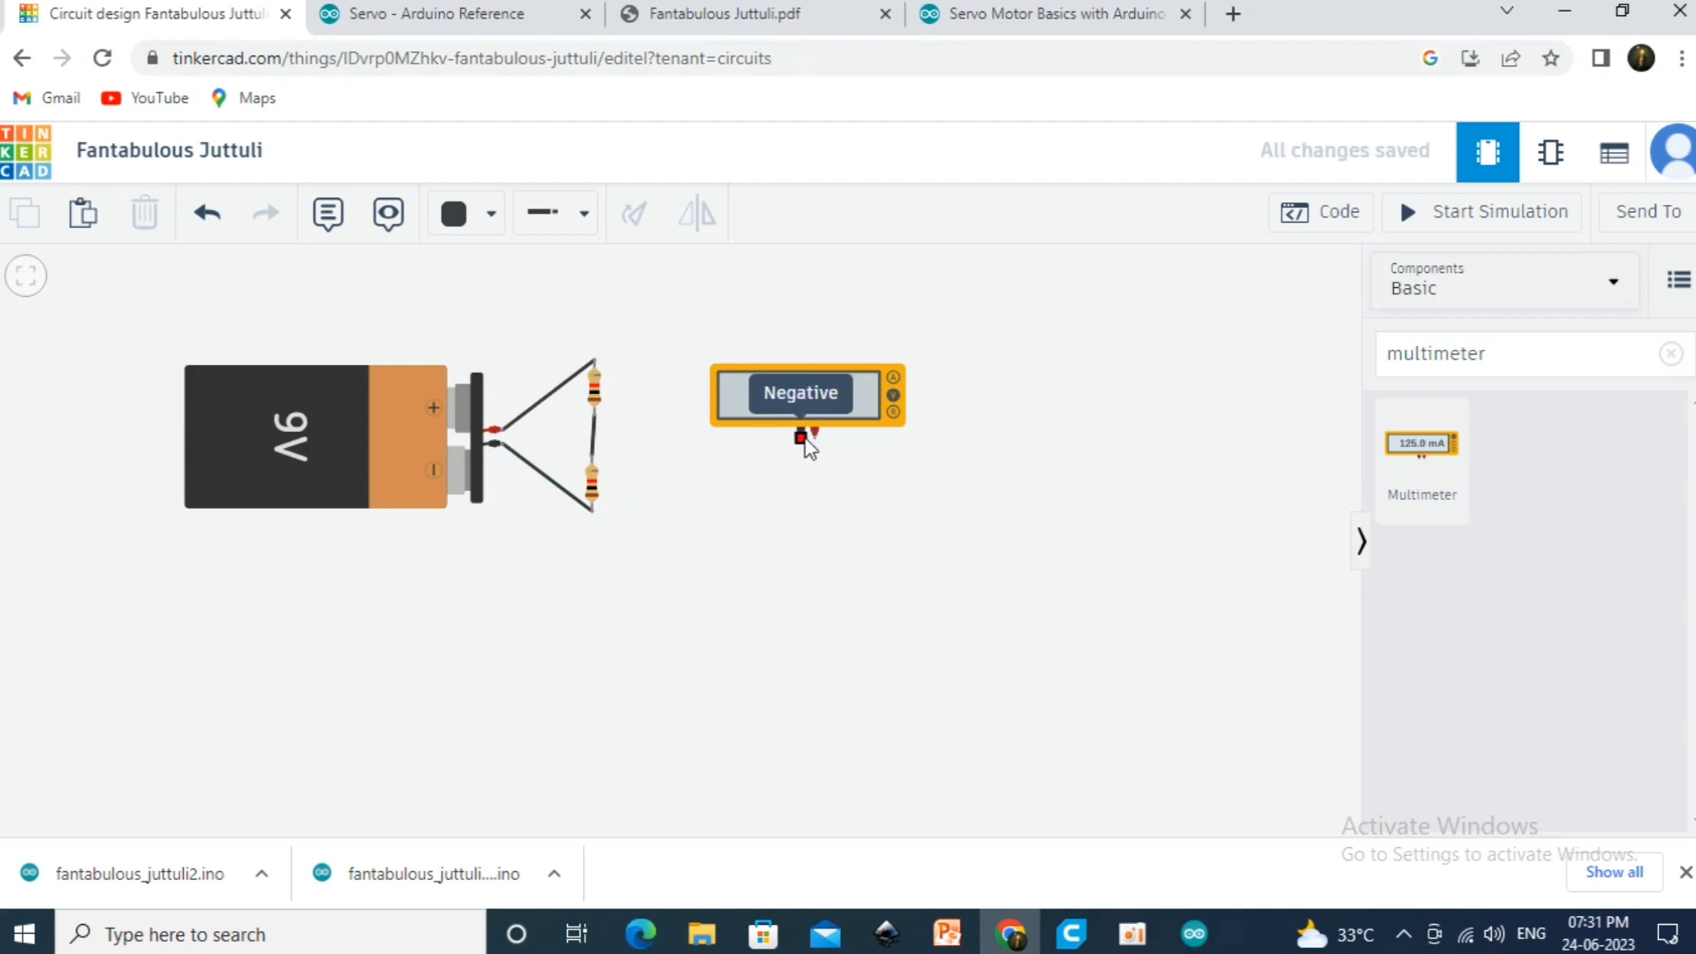
Wire the multimeter across the lower resistor, negative to its bottom lead and positive to its top lead, bending the positive wire below the meter
{"action": "left_click", "coordinate": [592, 456]}
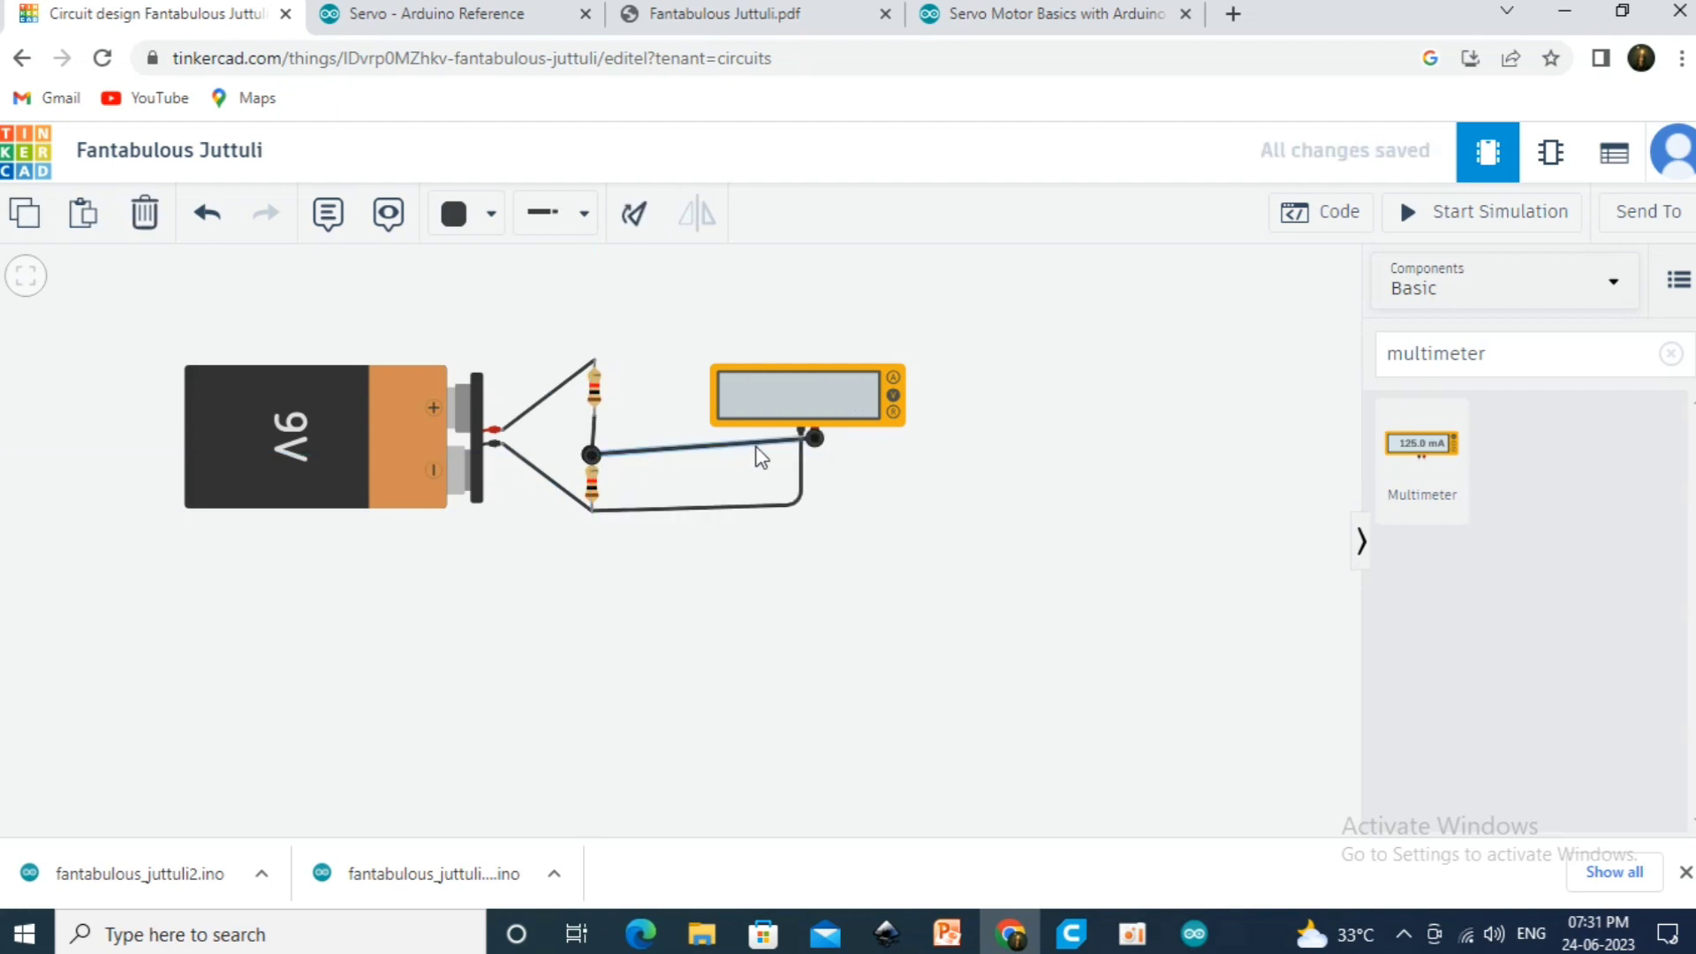
{"action": "left_click", "coordinate": [762, 445]}
{"action": "left_click_drag", "start_coordinate": [763, 445], "coordinate": [1018, 492]}
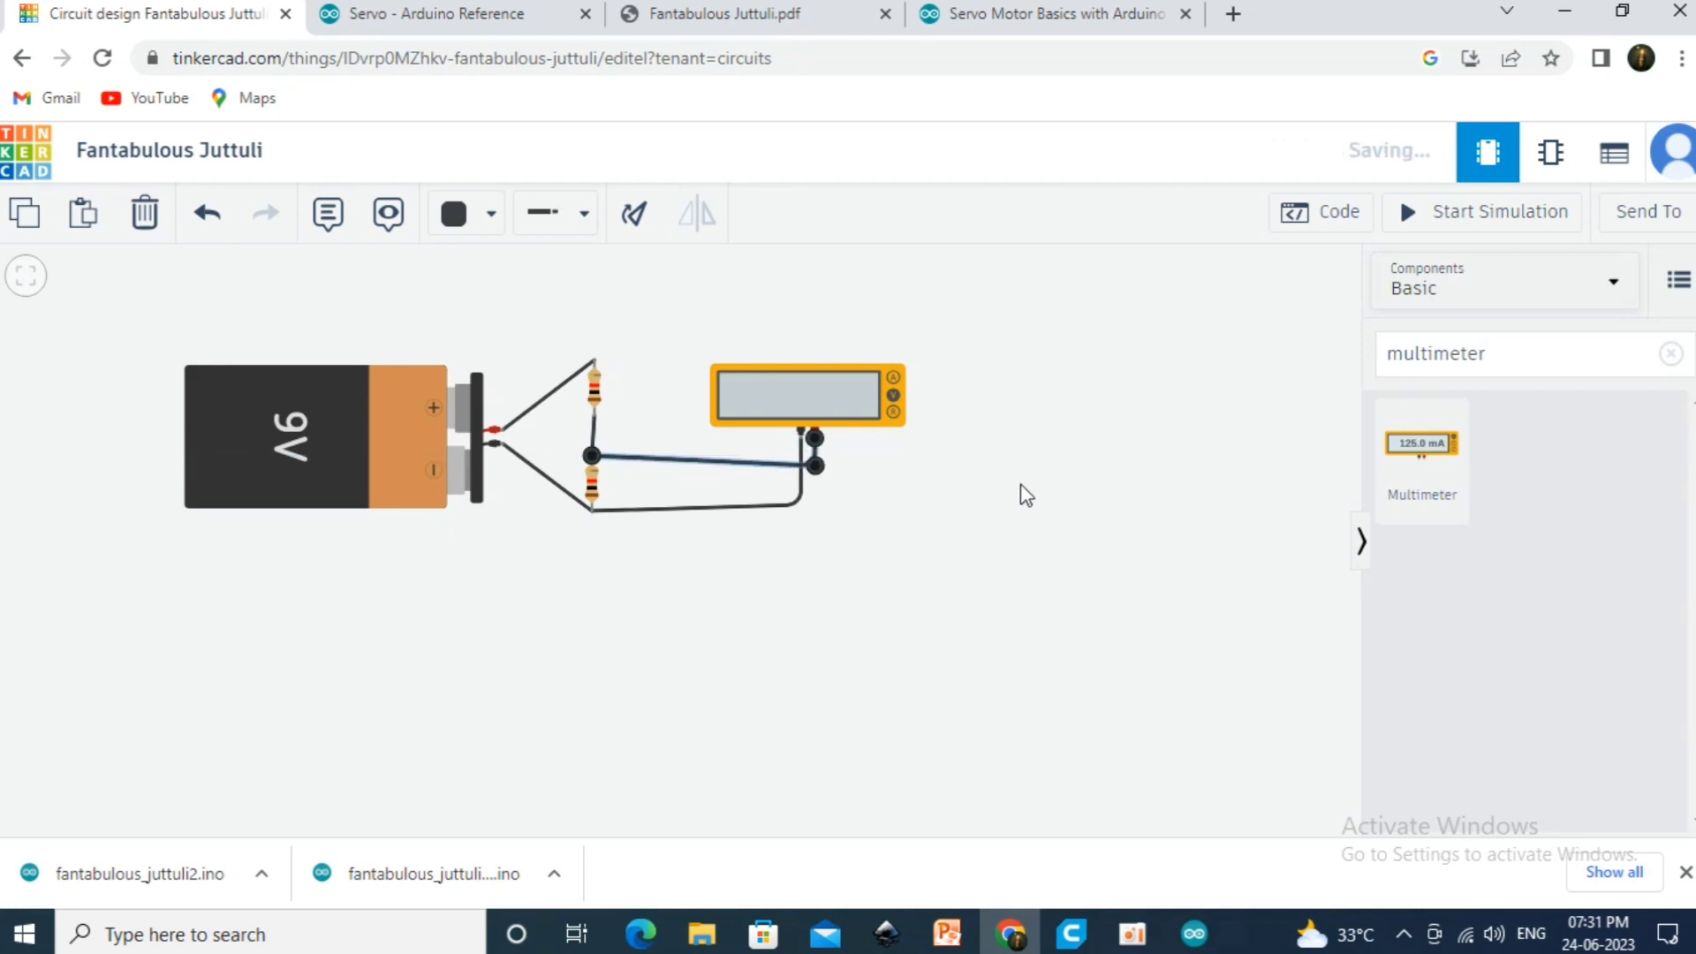
Start the simulation and set the lower resistor's resistance to 3 kΩ
{"action": "left_click", "coordinate": [1509, 212]}
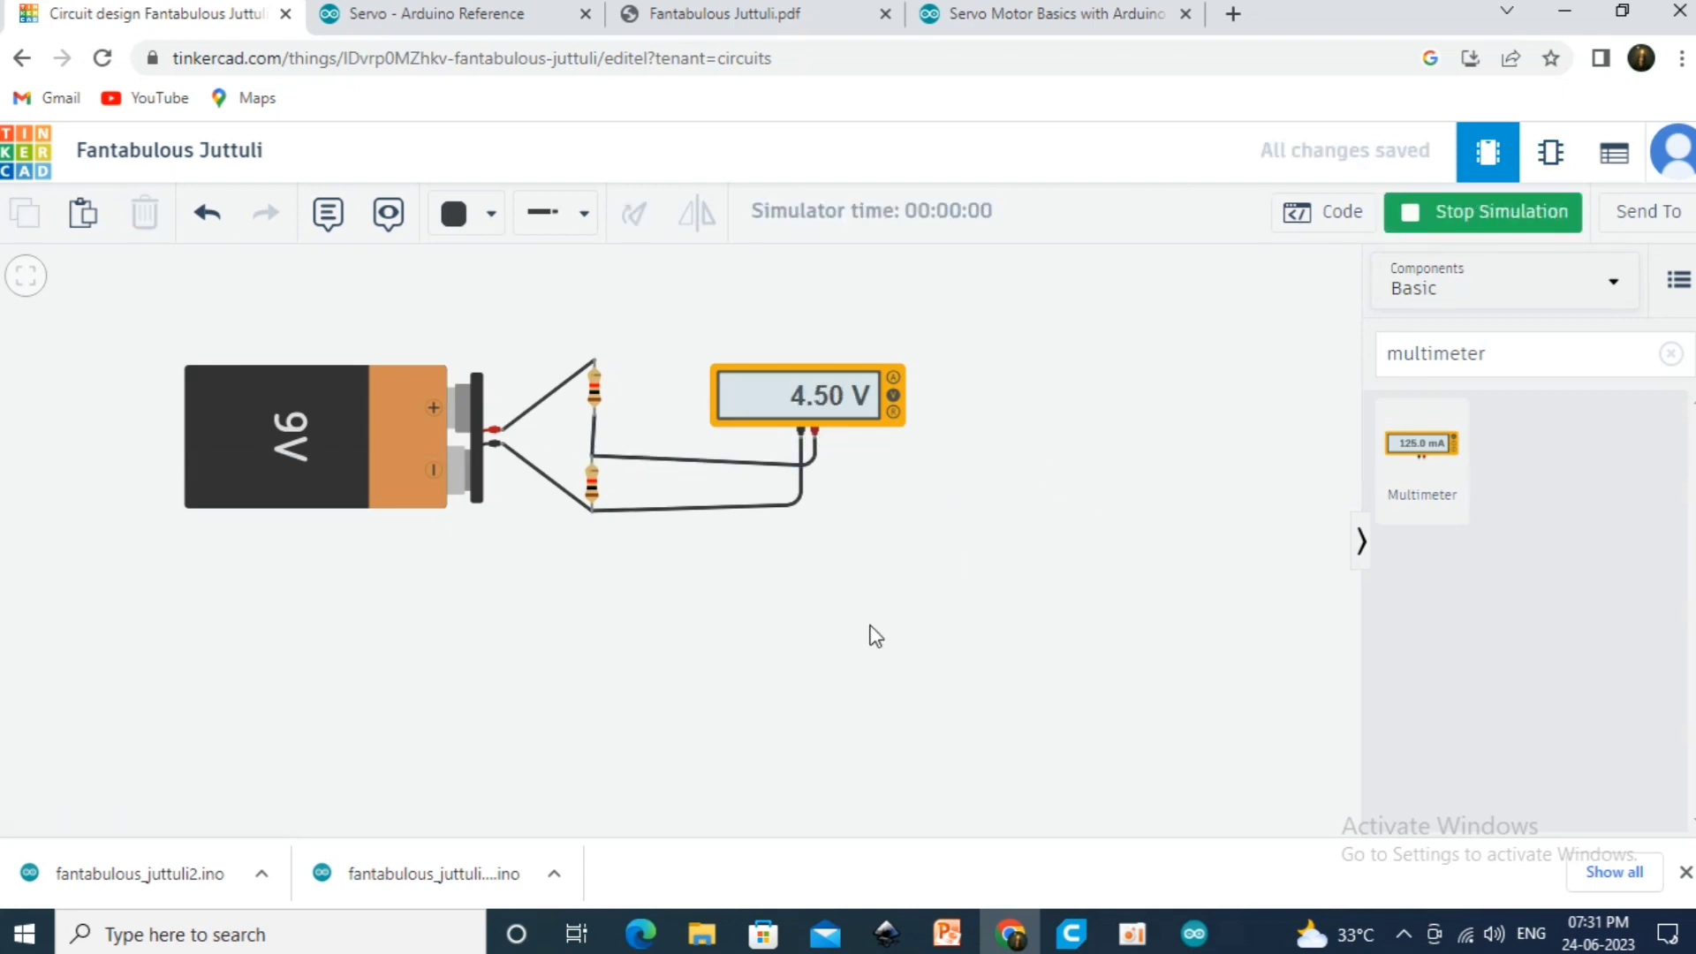
{"action": "left_click", "coordinate": [596, 392]}
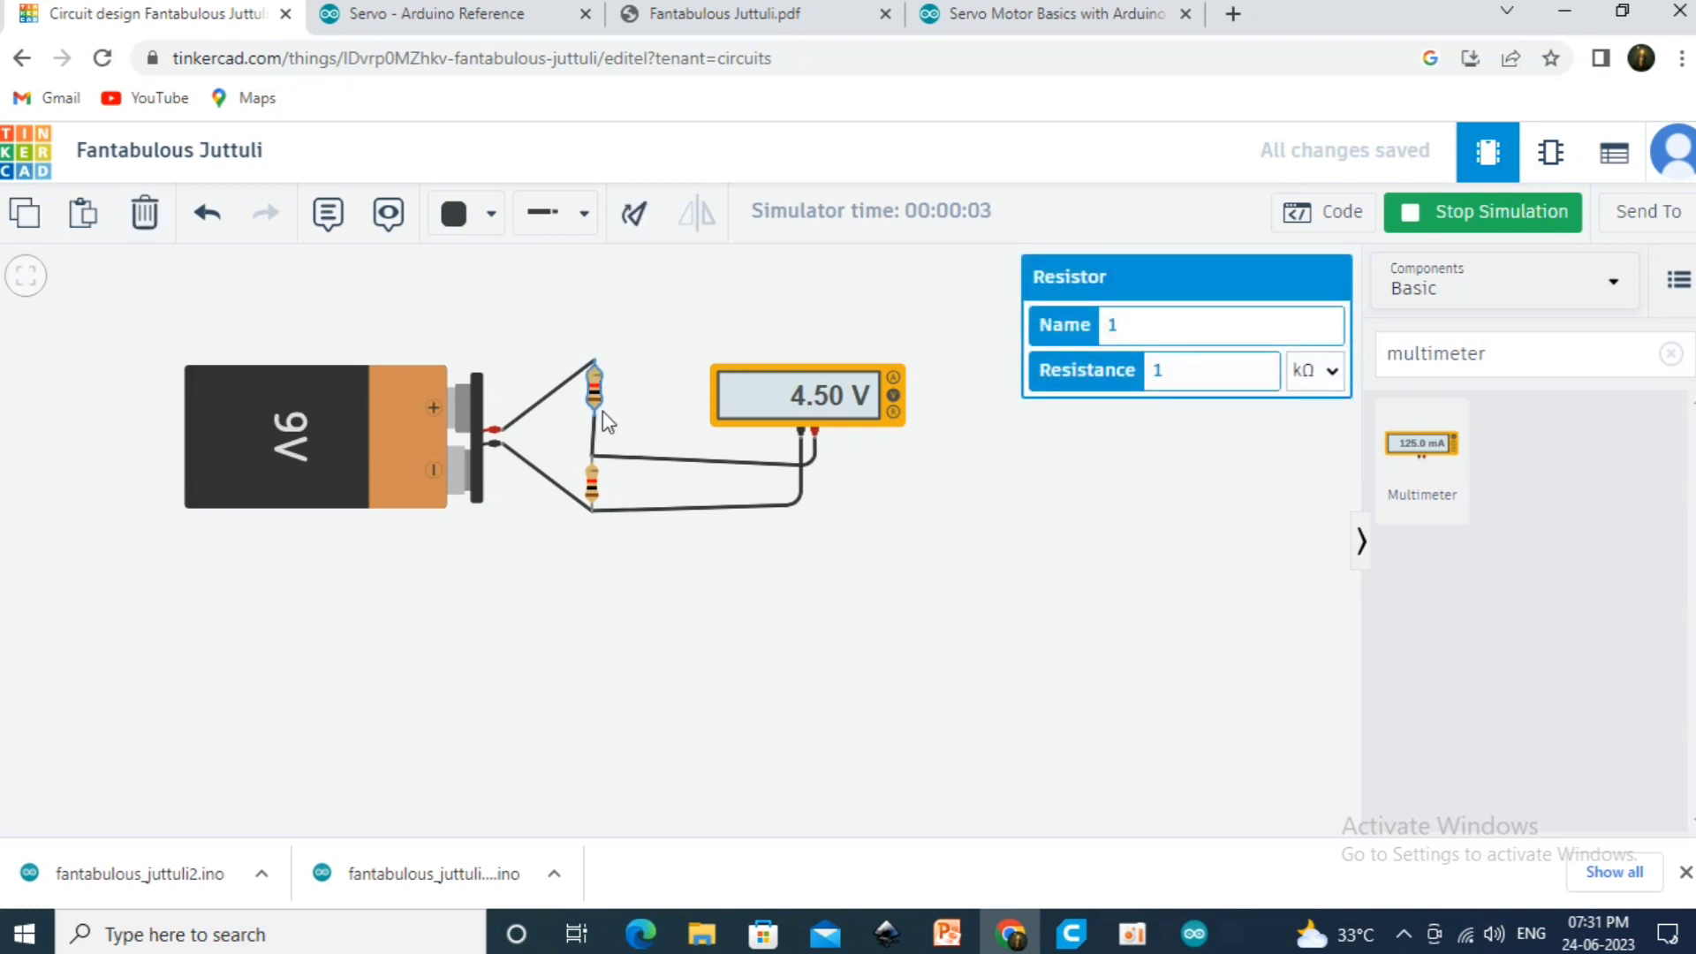
{"action": "left_click", "coordinate": [593, 485]}
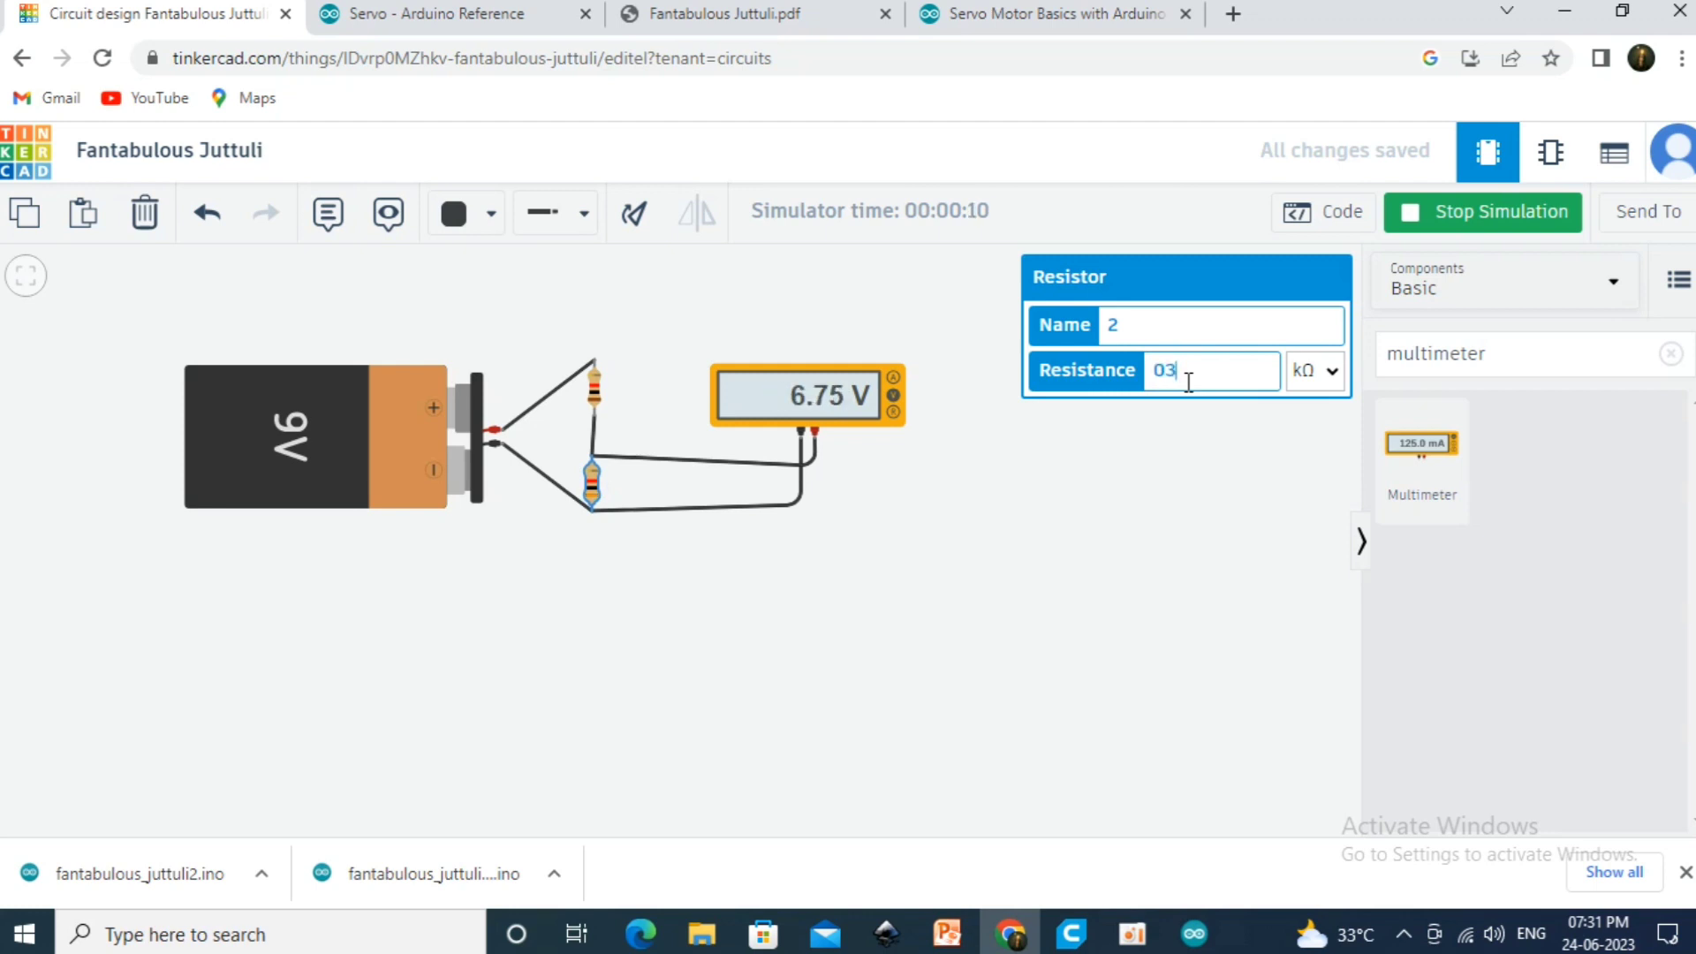
Set the lower resistor's resistance to 10 kΩ
{"action": "key", "text": "BackSpace"}
{"action": "key", "text": "BackSpace"}
{"action": "key", "text": "BackSpace"}
{"action": "key", "text": "BackSpace"}
{"action": "type", "text": "10"}
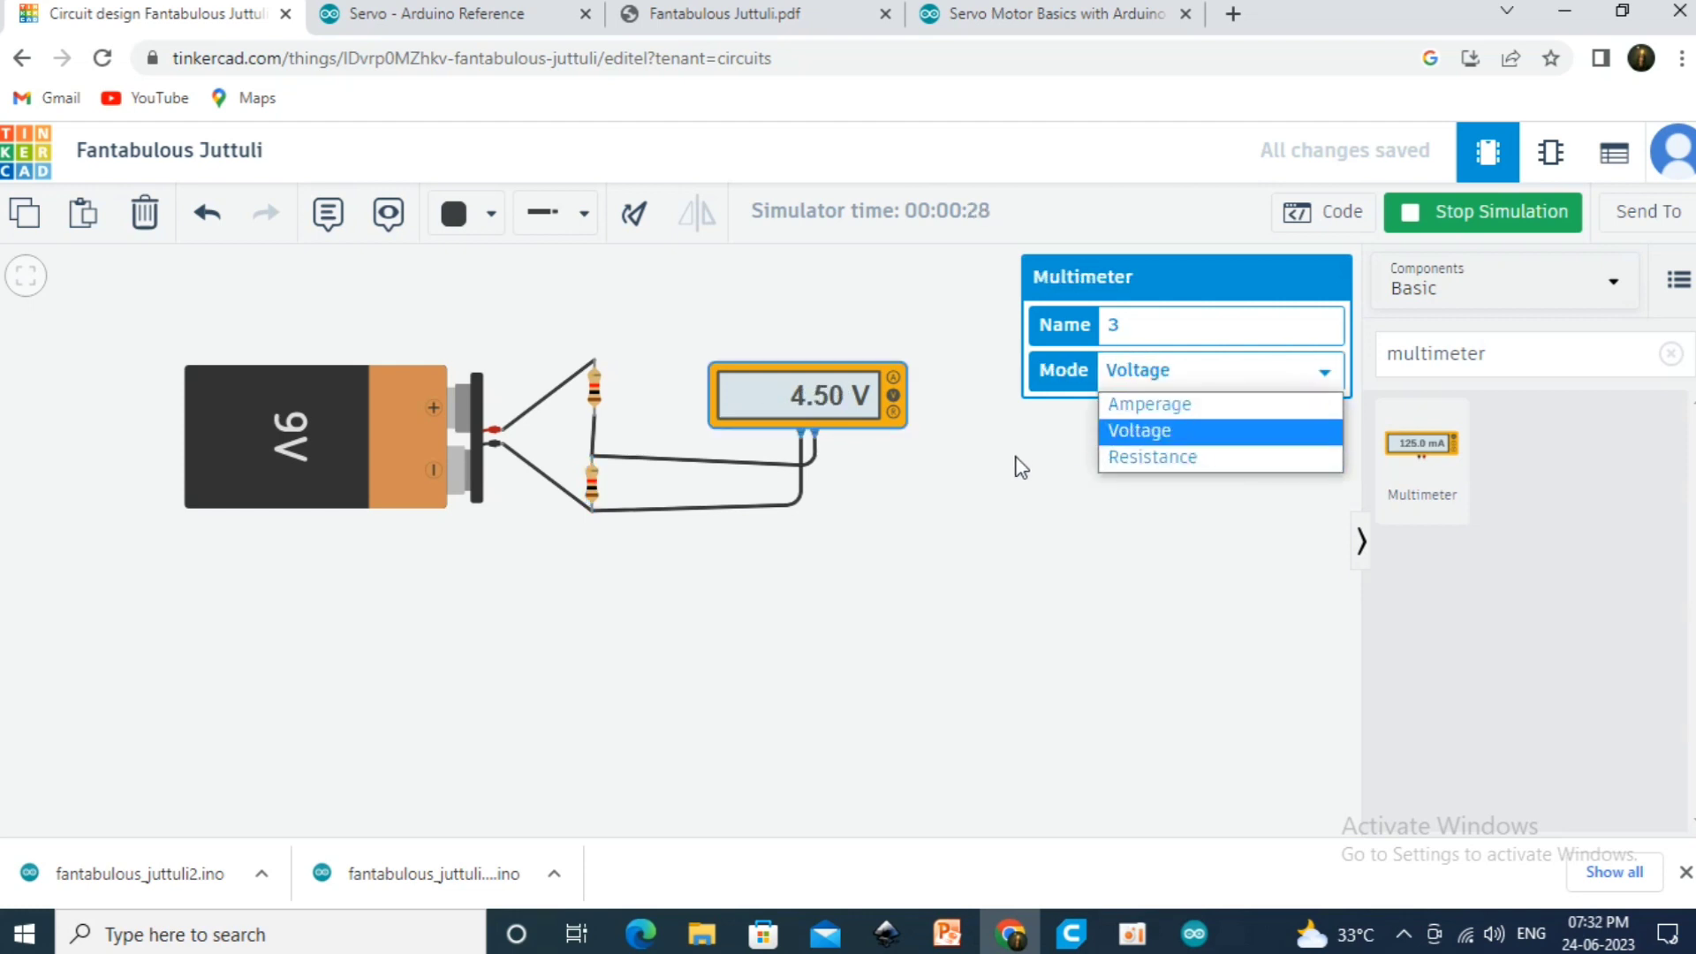
Set the multimeter to Resistance mode and rerun the simulation with both battery wires deleted
{"action": "left_click", "coordinate": [1173, 453]}
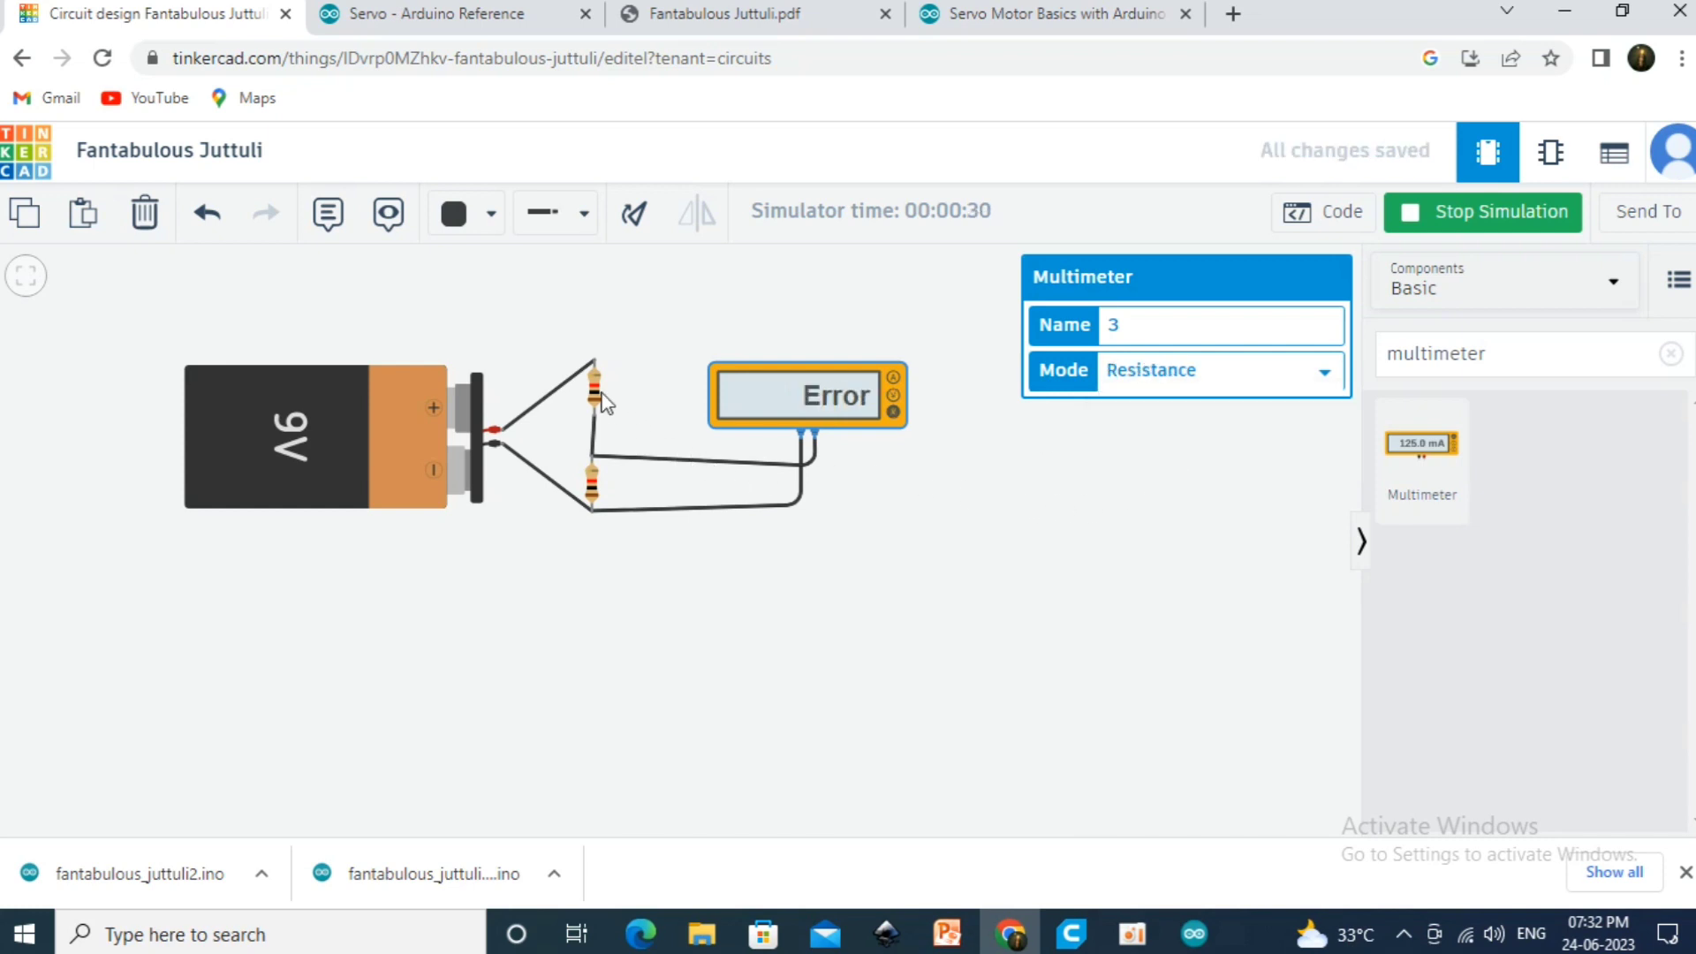
{"action": "left_click", "coordinate": [550, 394]}
{"action": "key", "text": "Delete"}
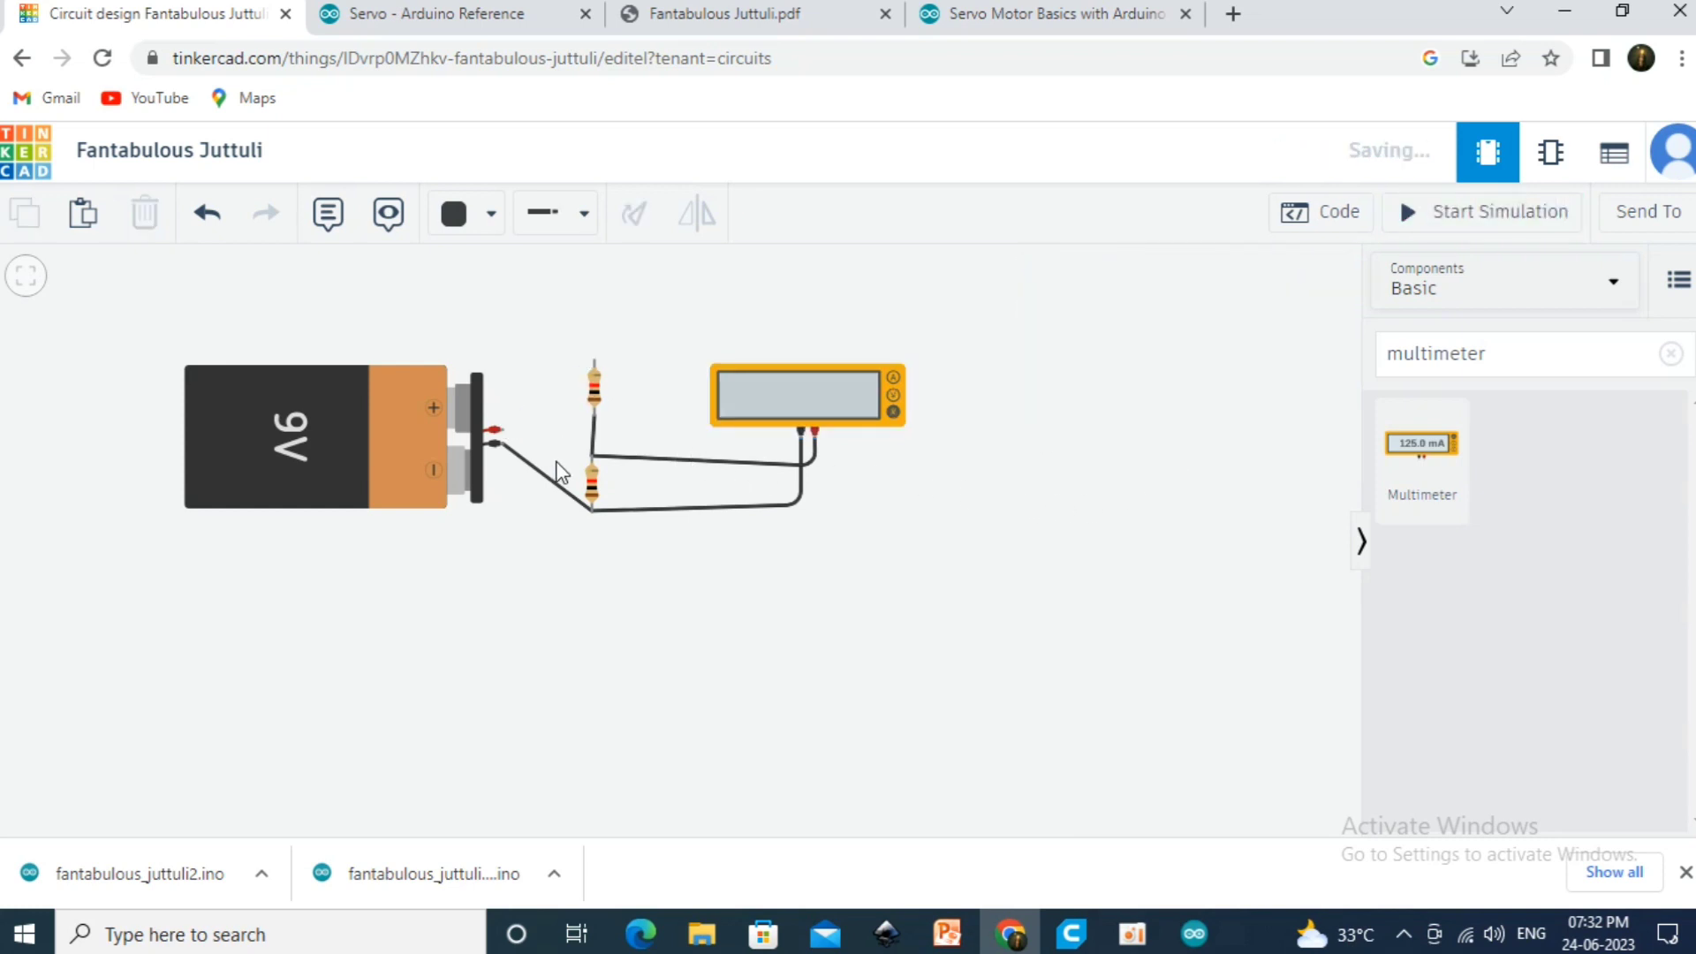
{"action": "left_click", "coordinate": [558, 483]}
{"action": "key", "text": "Delete"}
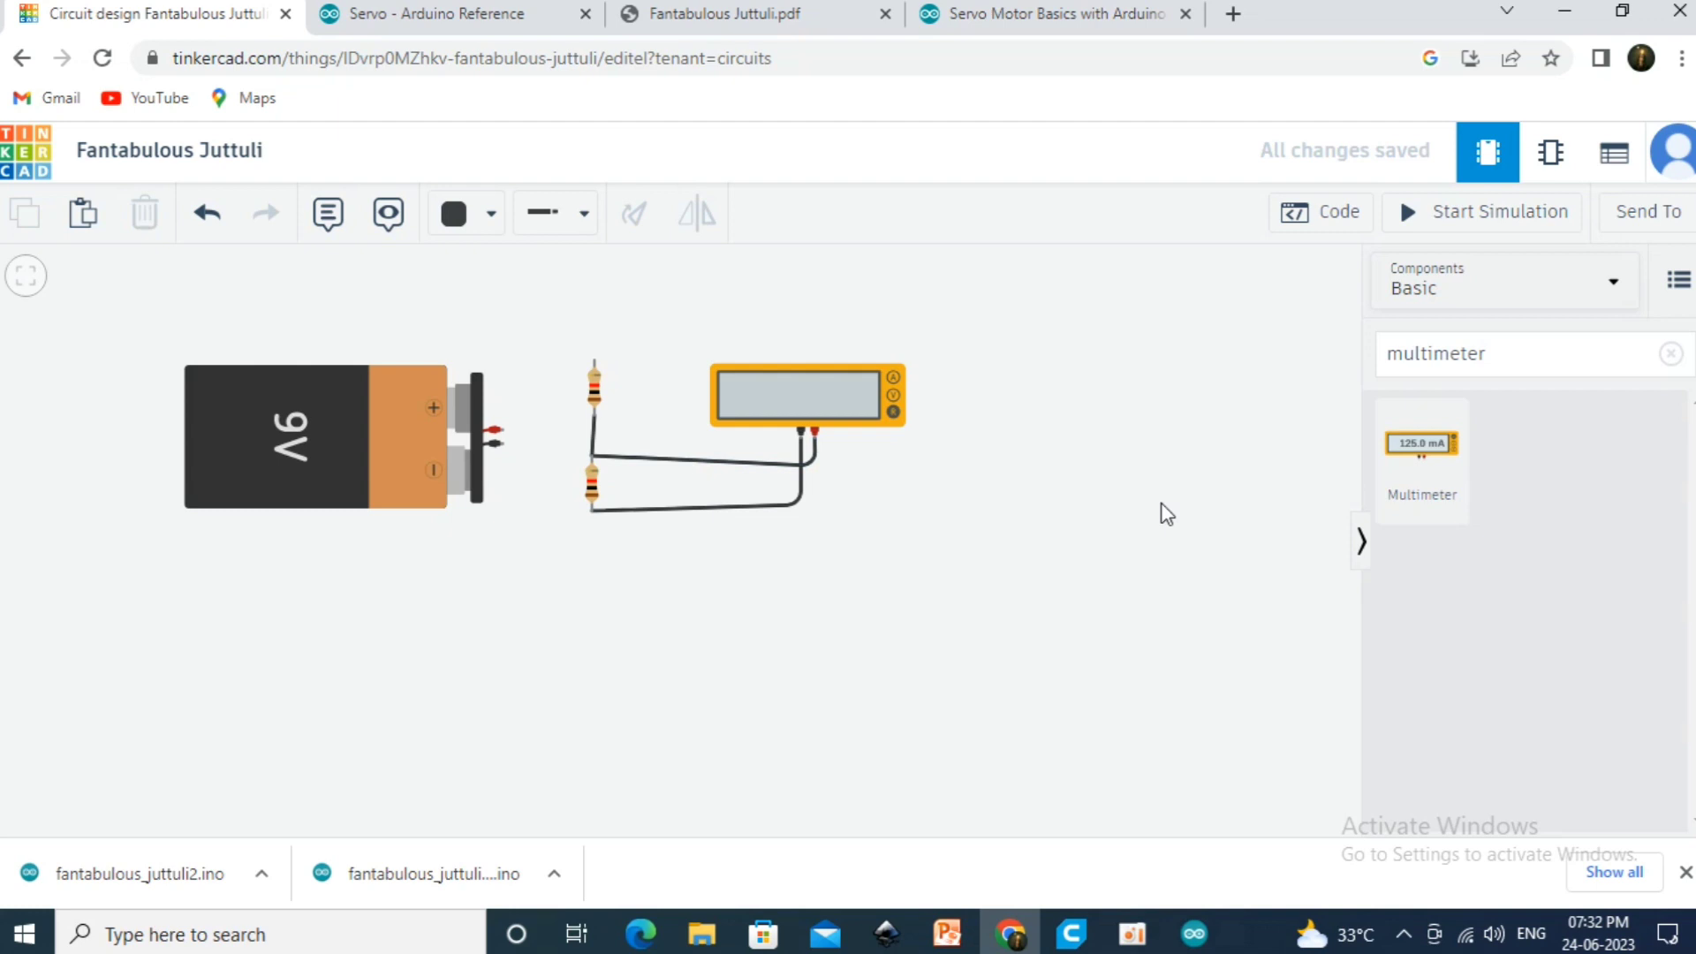
{"action": "left_click", "coordinate": [1407, 221]}
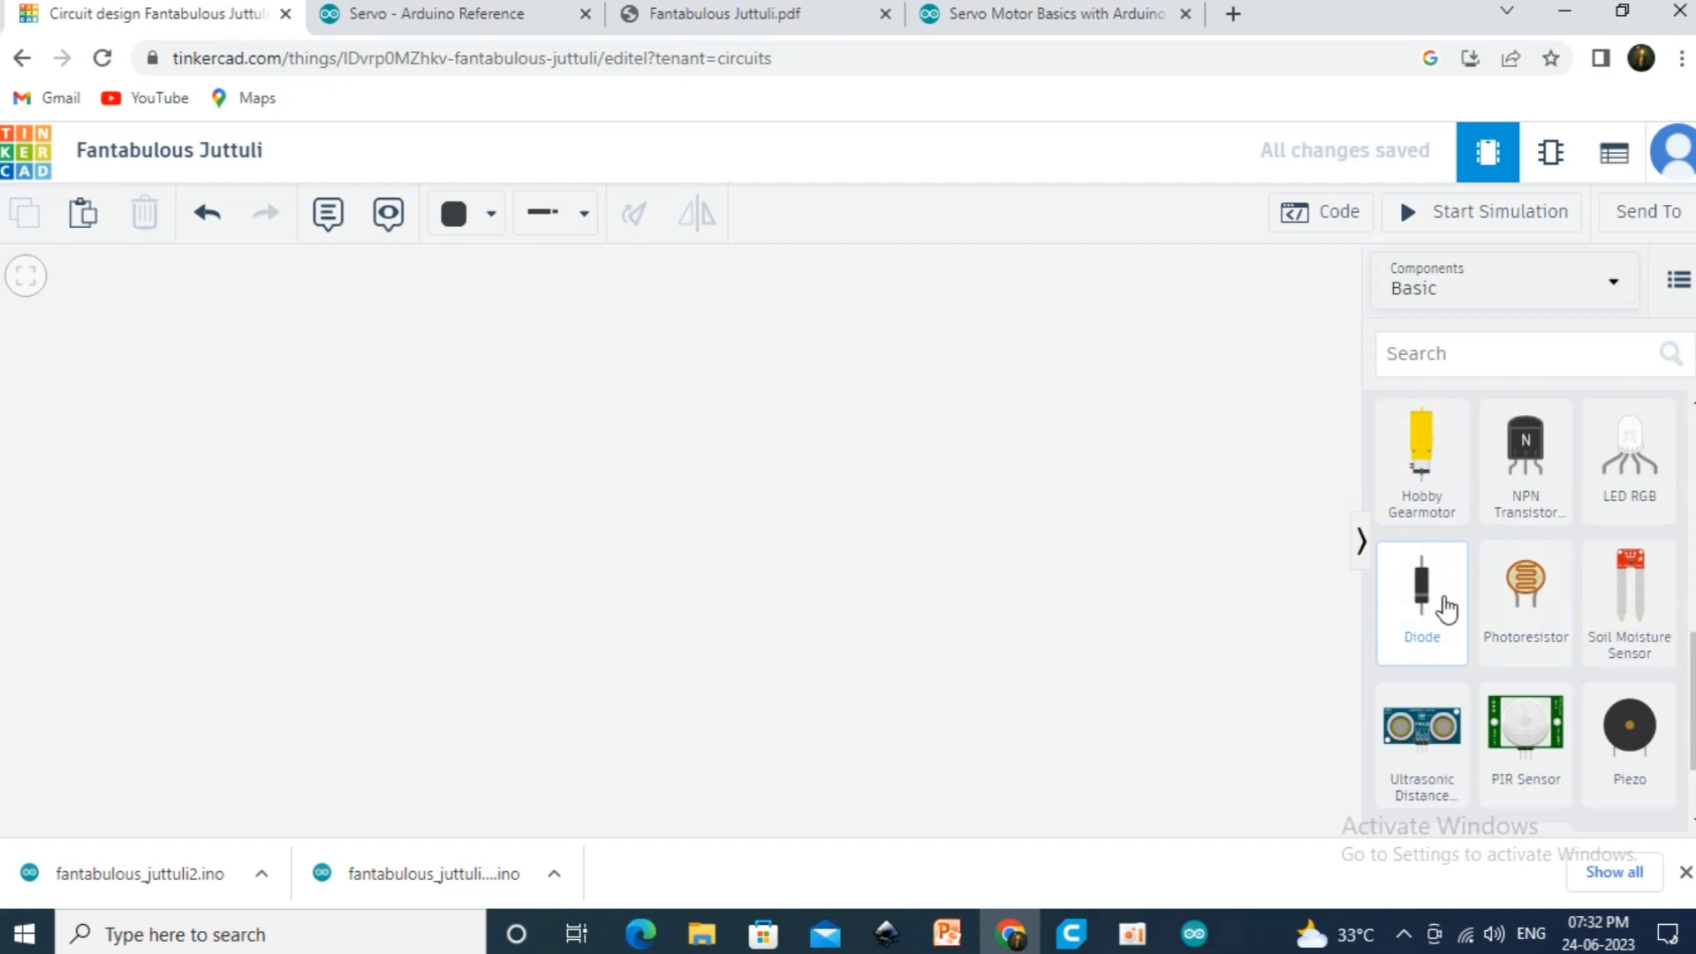
Place a diode and a 9V battery on the empty canvas, and add a multimeter beyond the diode by searching for "mul"
{"action": "left_click_drag", "start_coordinate": [1446, 608], "coordinate": [608, 446]}
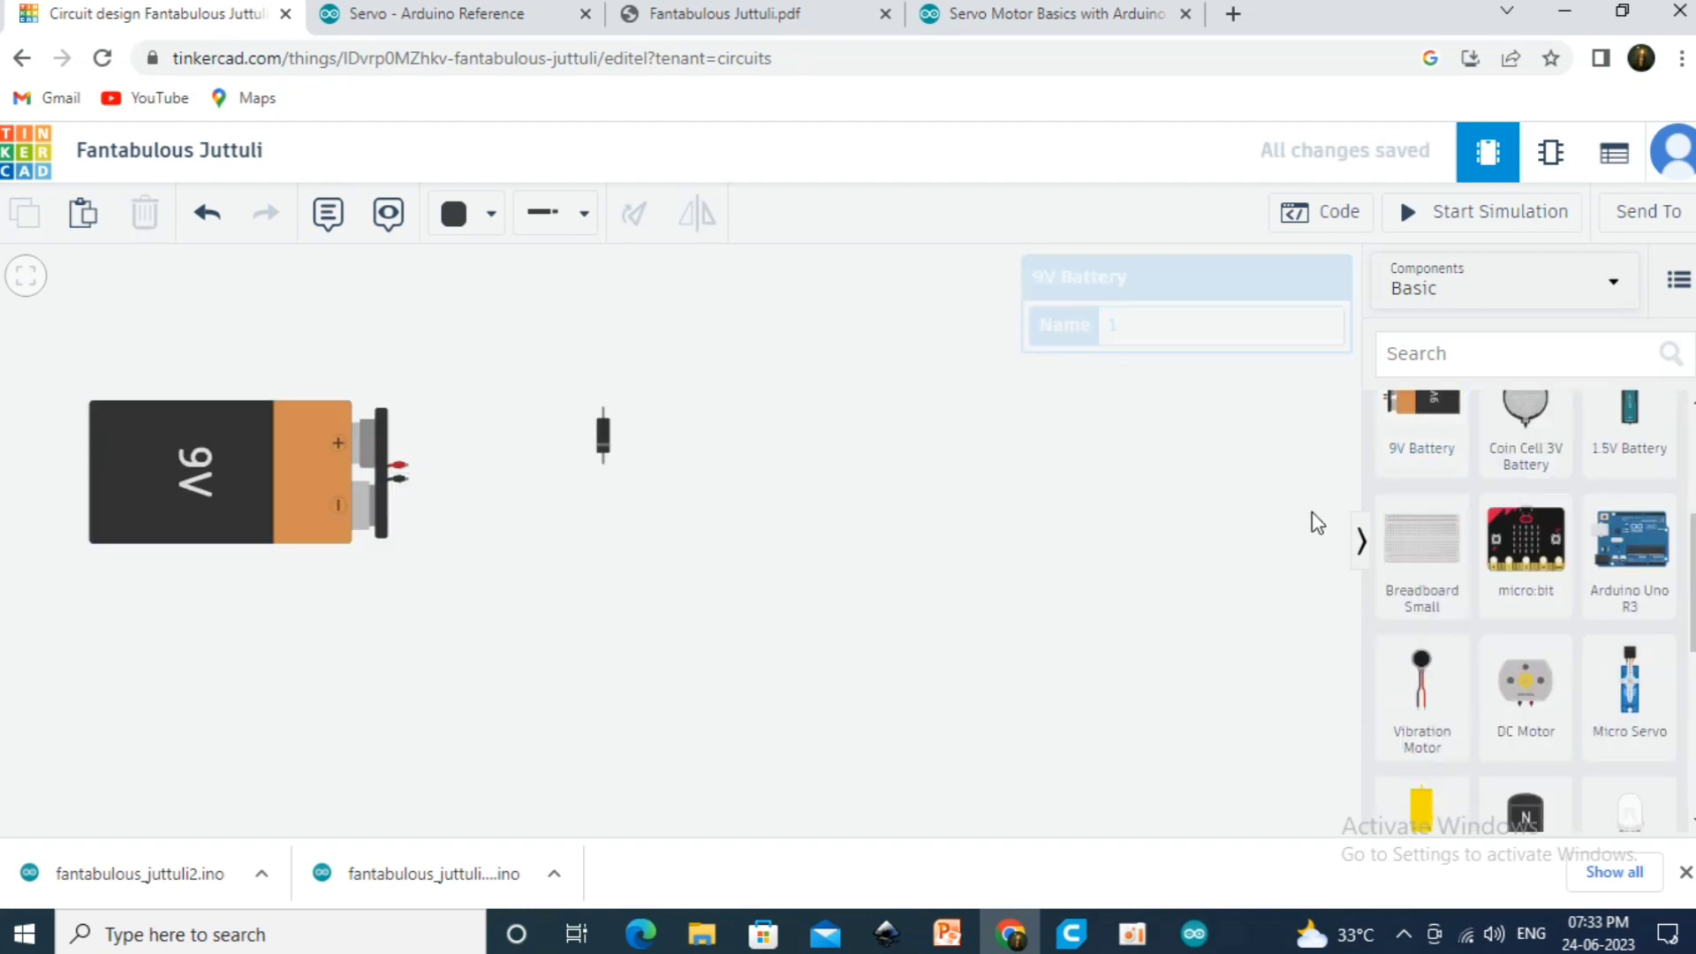
{"action": "left_click", "coordinate": [1477, 357]}
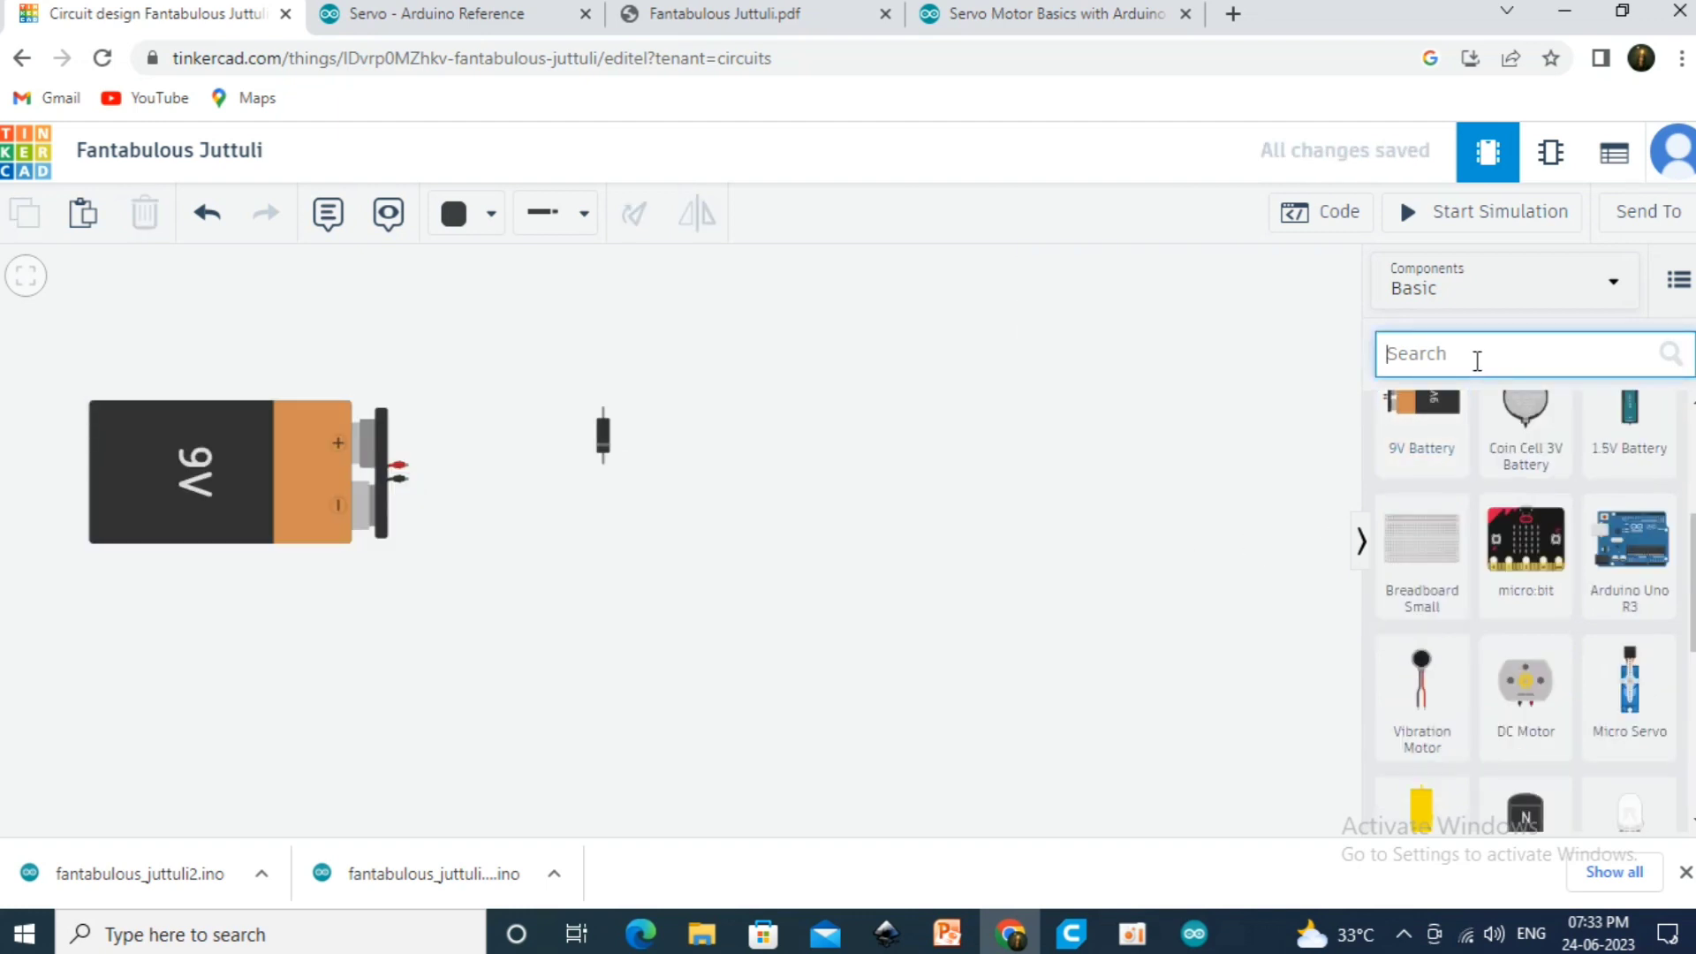
{"action": "type", "text": "mul"}
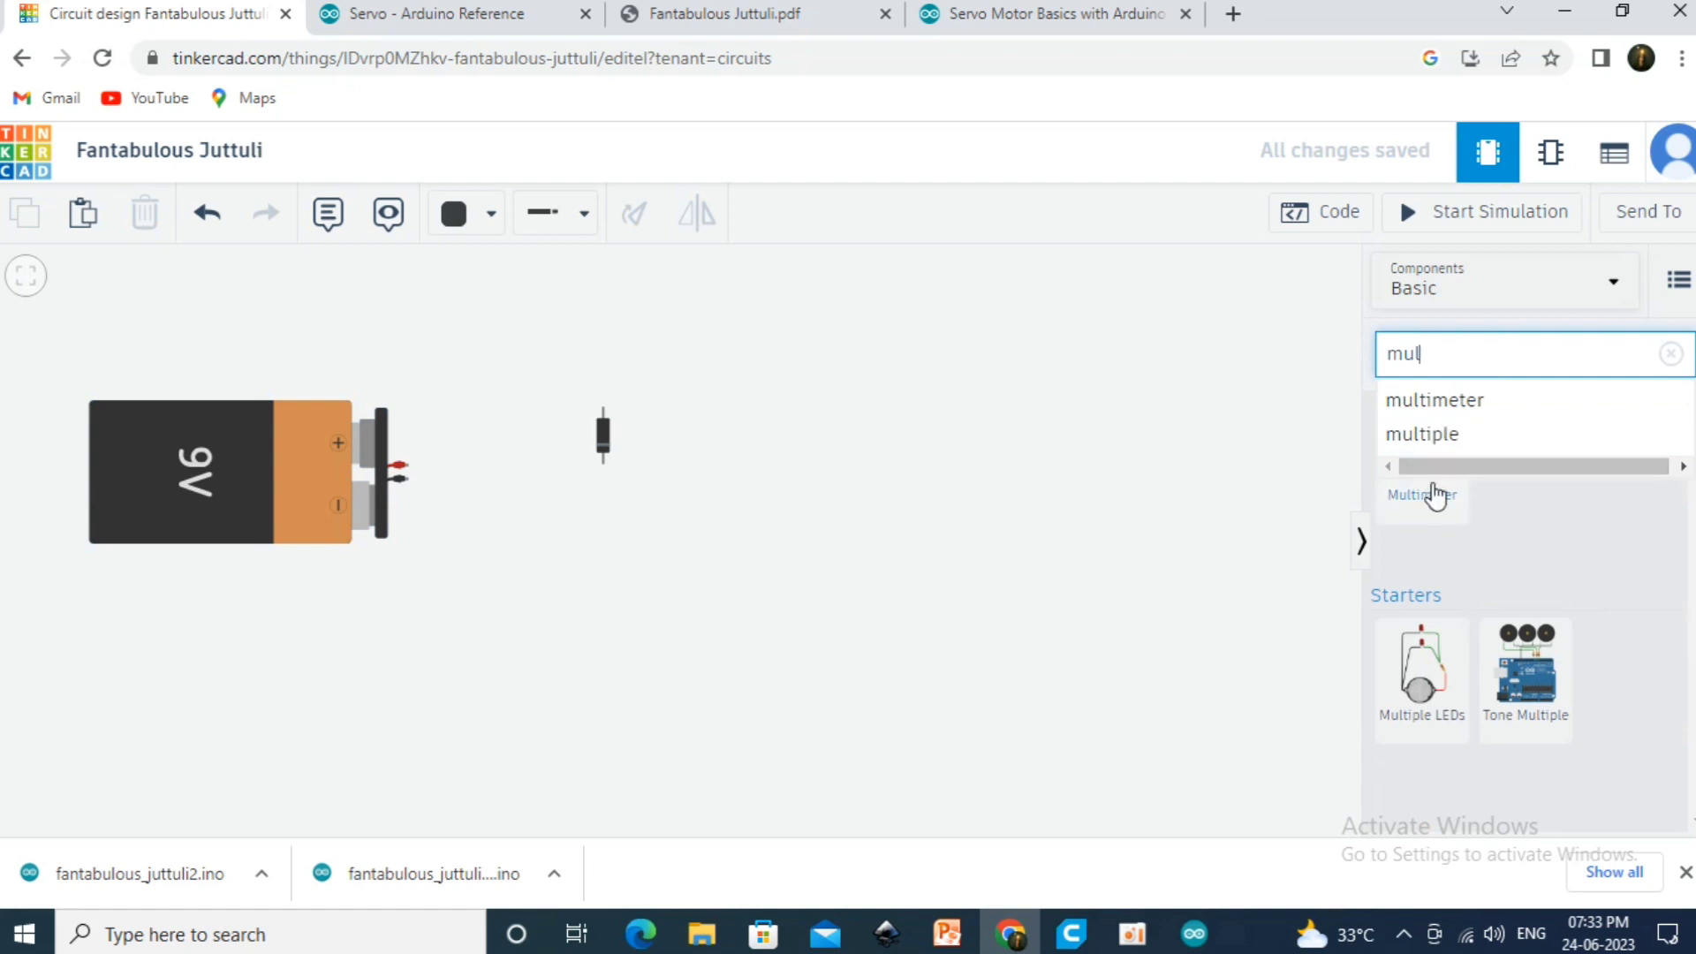
{"action": "left_click_drag", "start_coordinate": [1426, 496], "coordinate": [875, 475]}
{"action": "scroll", "coordinate": [644, 555], "scroll_direction": "up", "scroll_amount": 3}
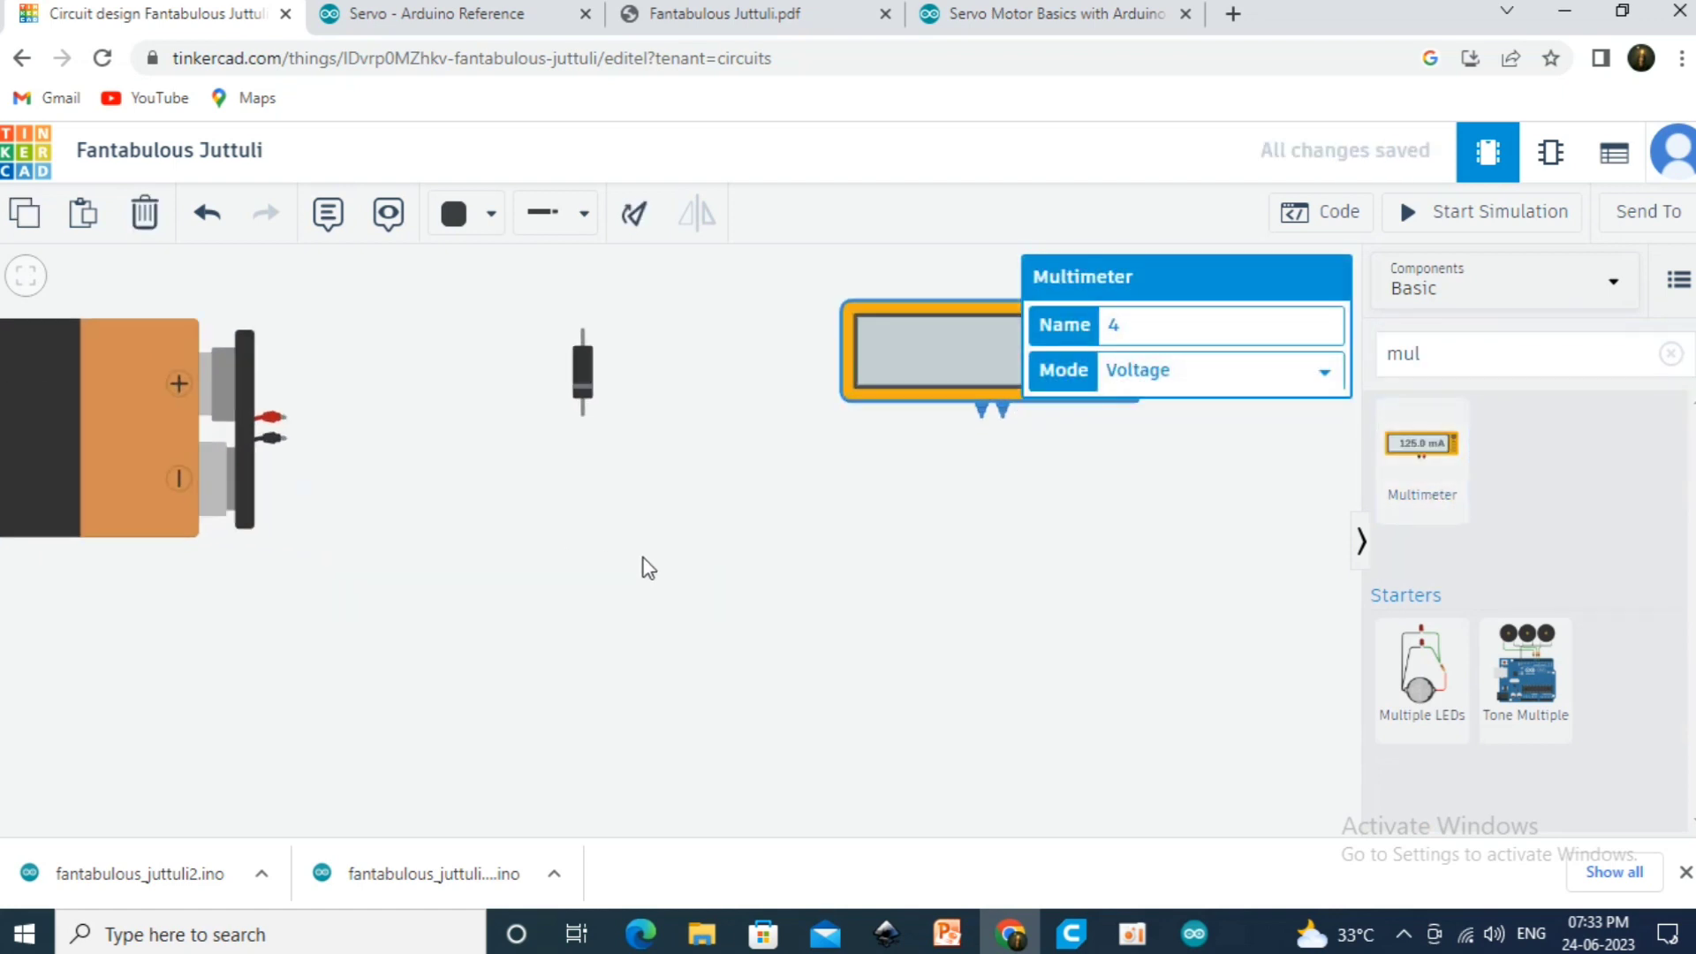
Rotate the diode to horizontal and move it level with the battery's positive terminal
{"action": "left_click", "coordinate": [582, 363]}
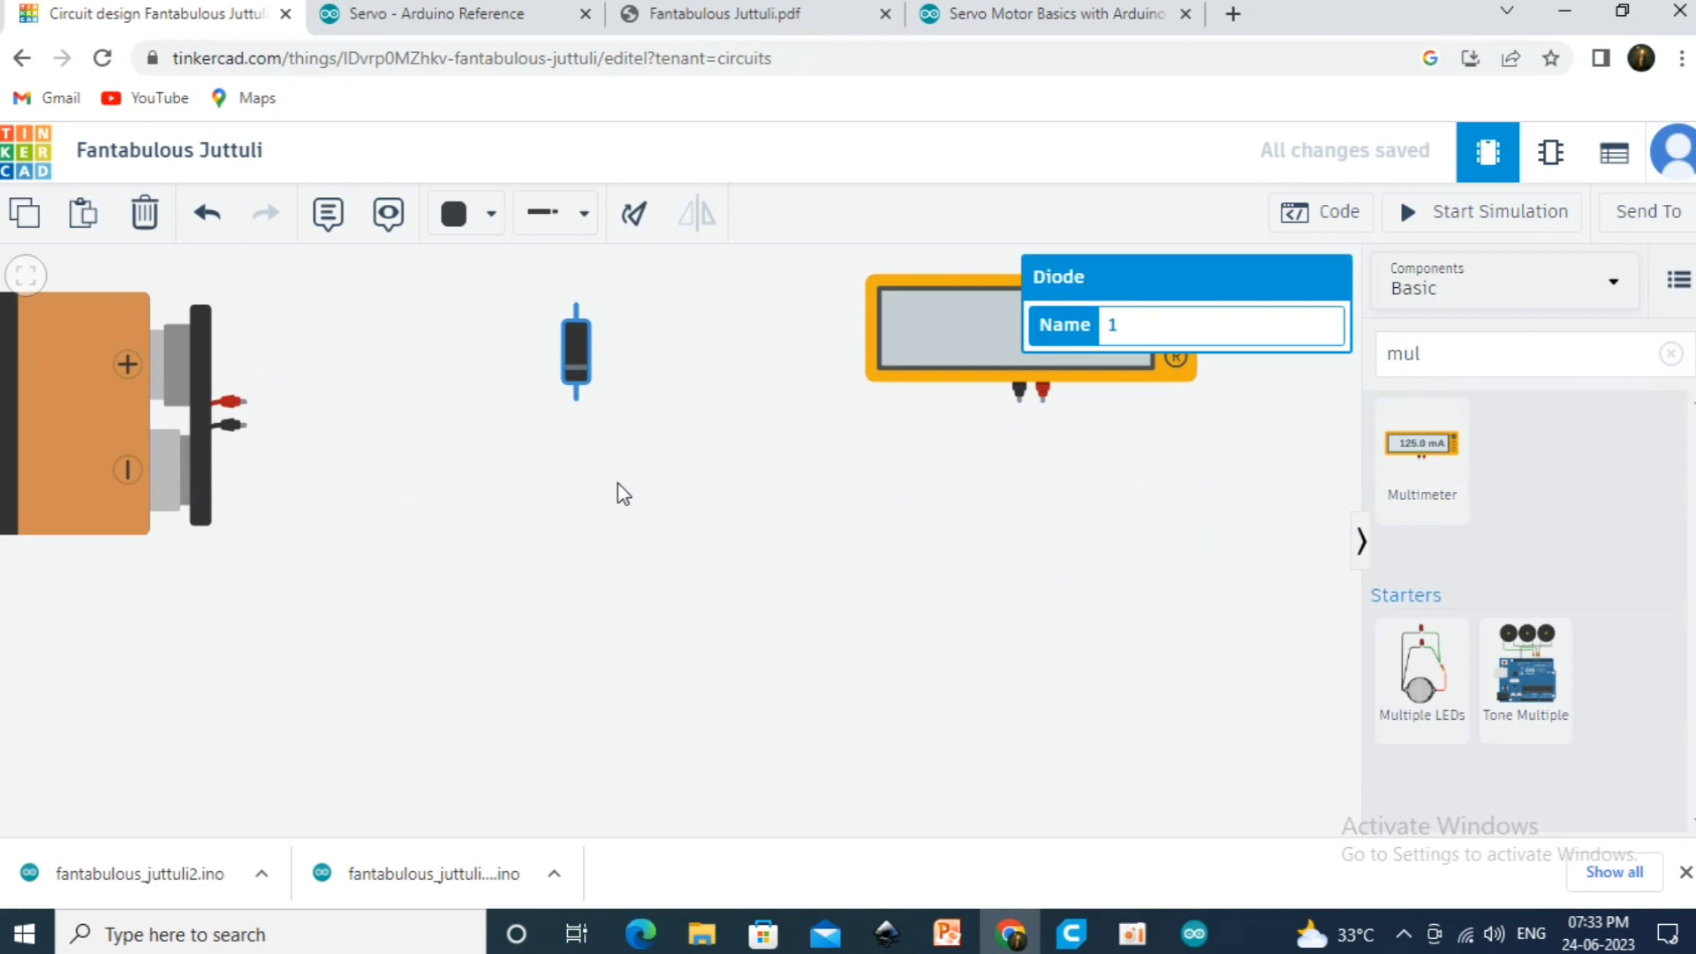
{"action": "key", "text": "r"}
{"action": "key", "text": "r"}
{"action": "key", "text": "r"}
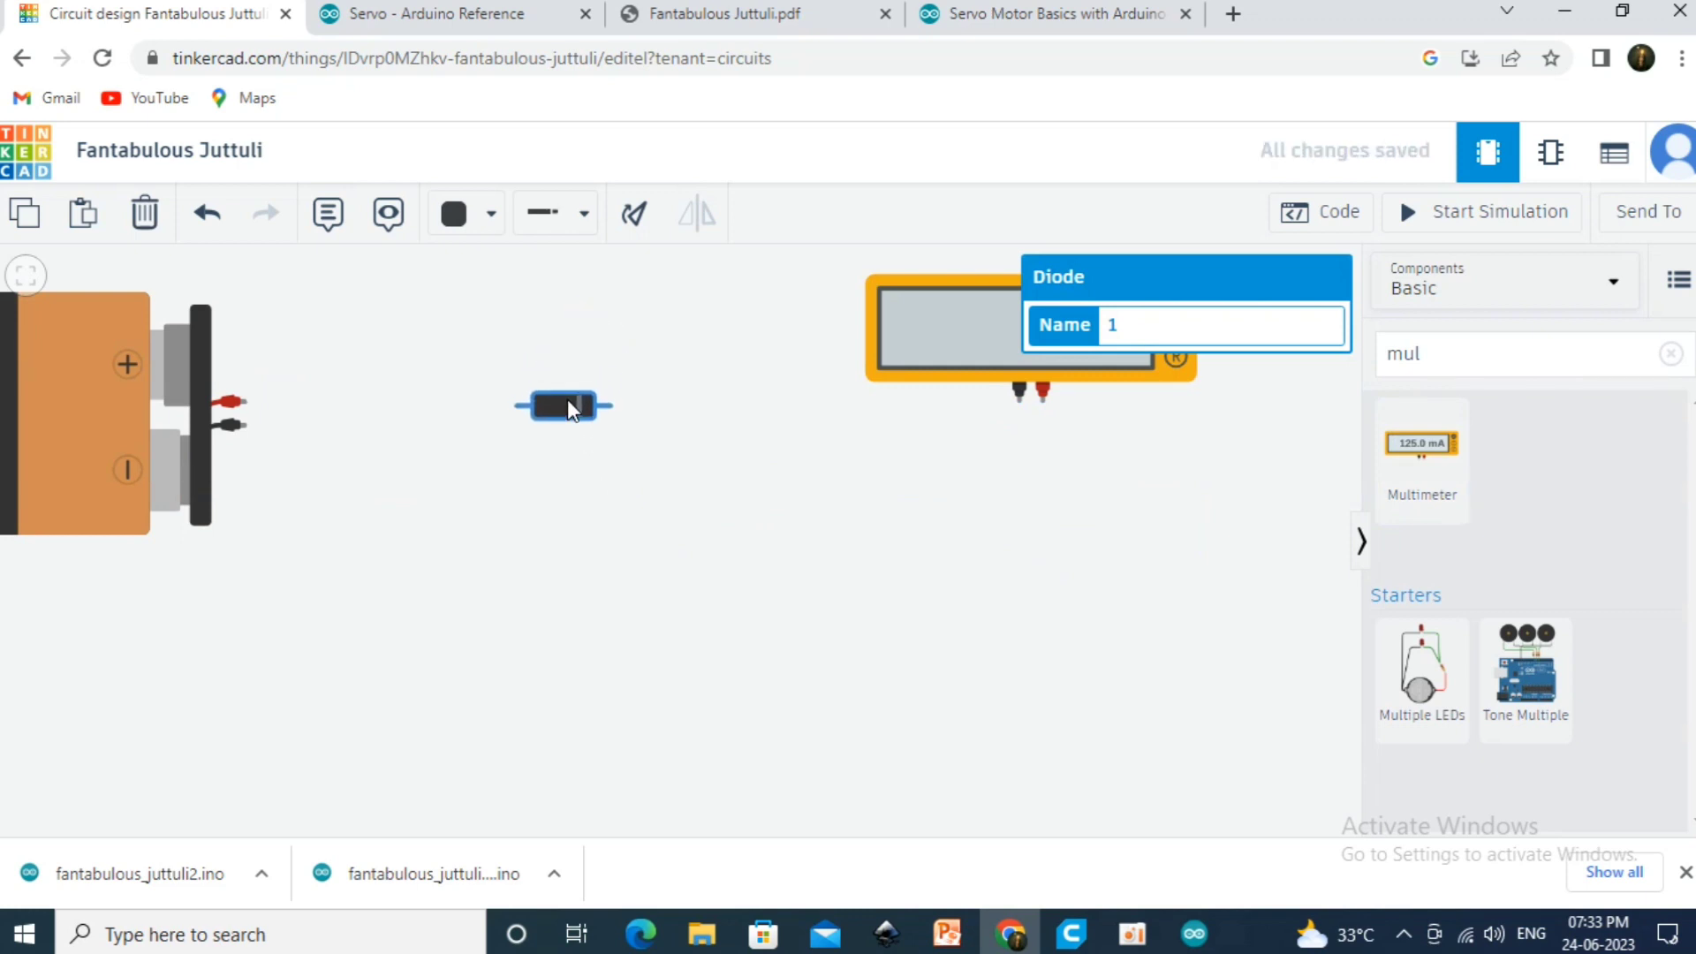
{"action": "left_click_drag", "start_coordinate": [567, 400], "coordinate": [569, 387]}
{"action": "left_click", "coordinate": [269, 480]}
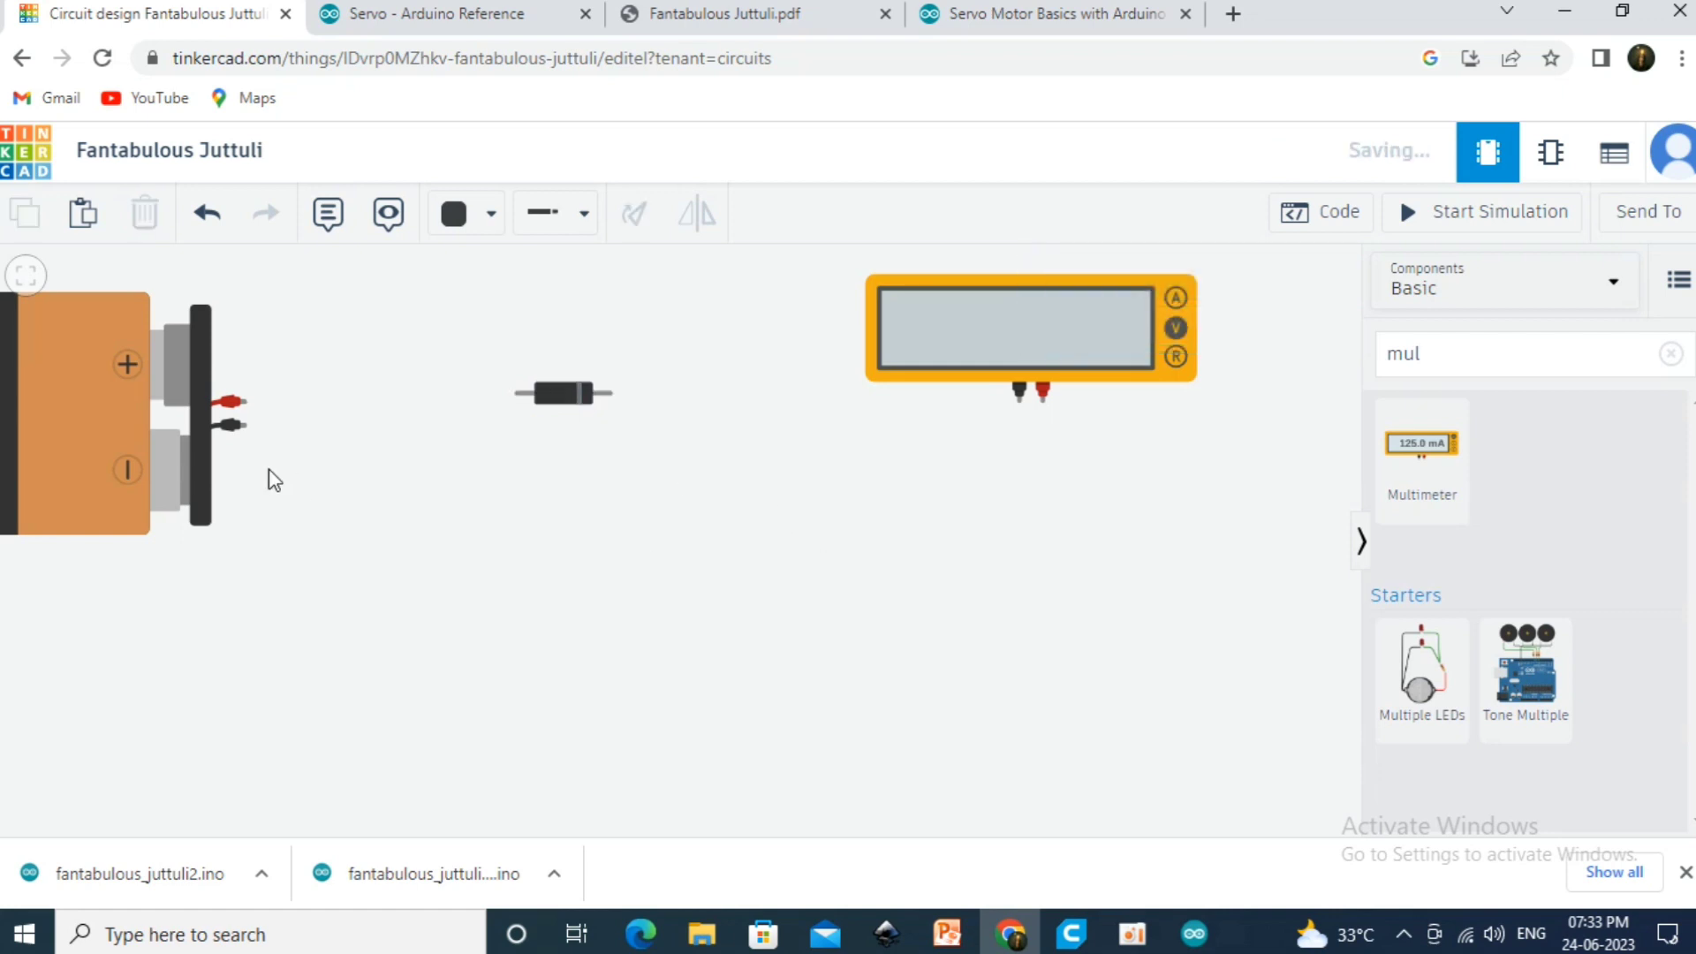
Wire the battery's positive terminal to the diode's near lead, and rewire it with the diode reversed
{"action": "left_click", "coordinate": [248, 403]}
{"action": "left_click", "coordinate": [519, 394]}
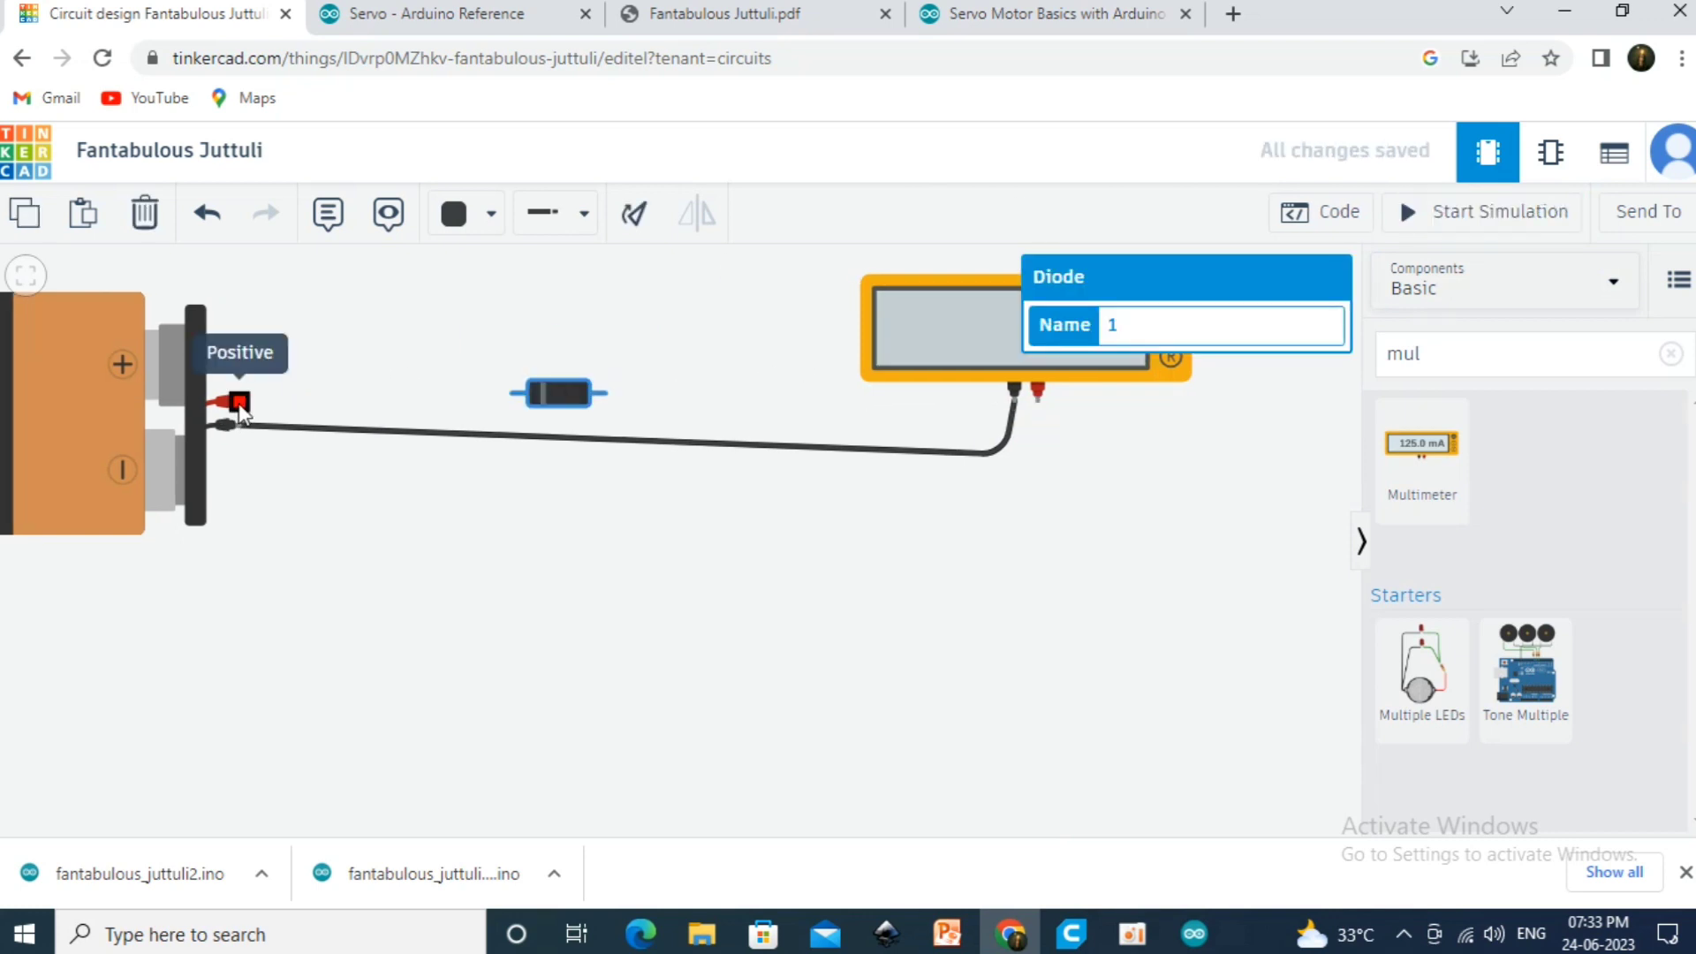
{"action": "left_click", "coordinate": [238, 403]}
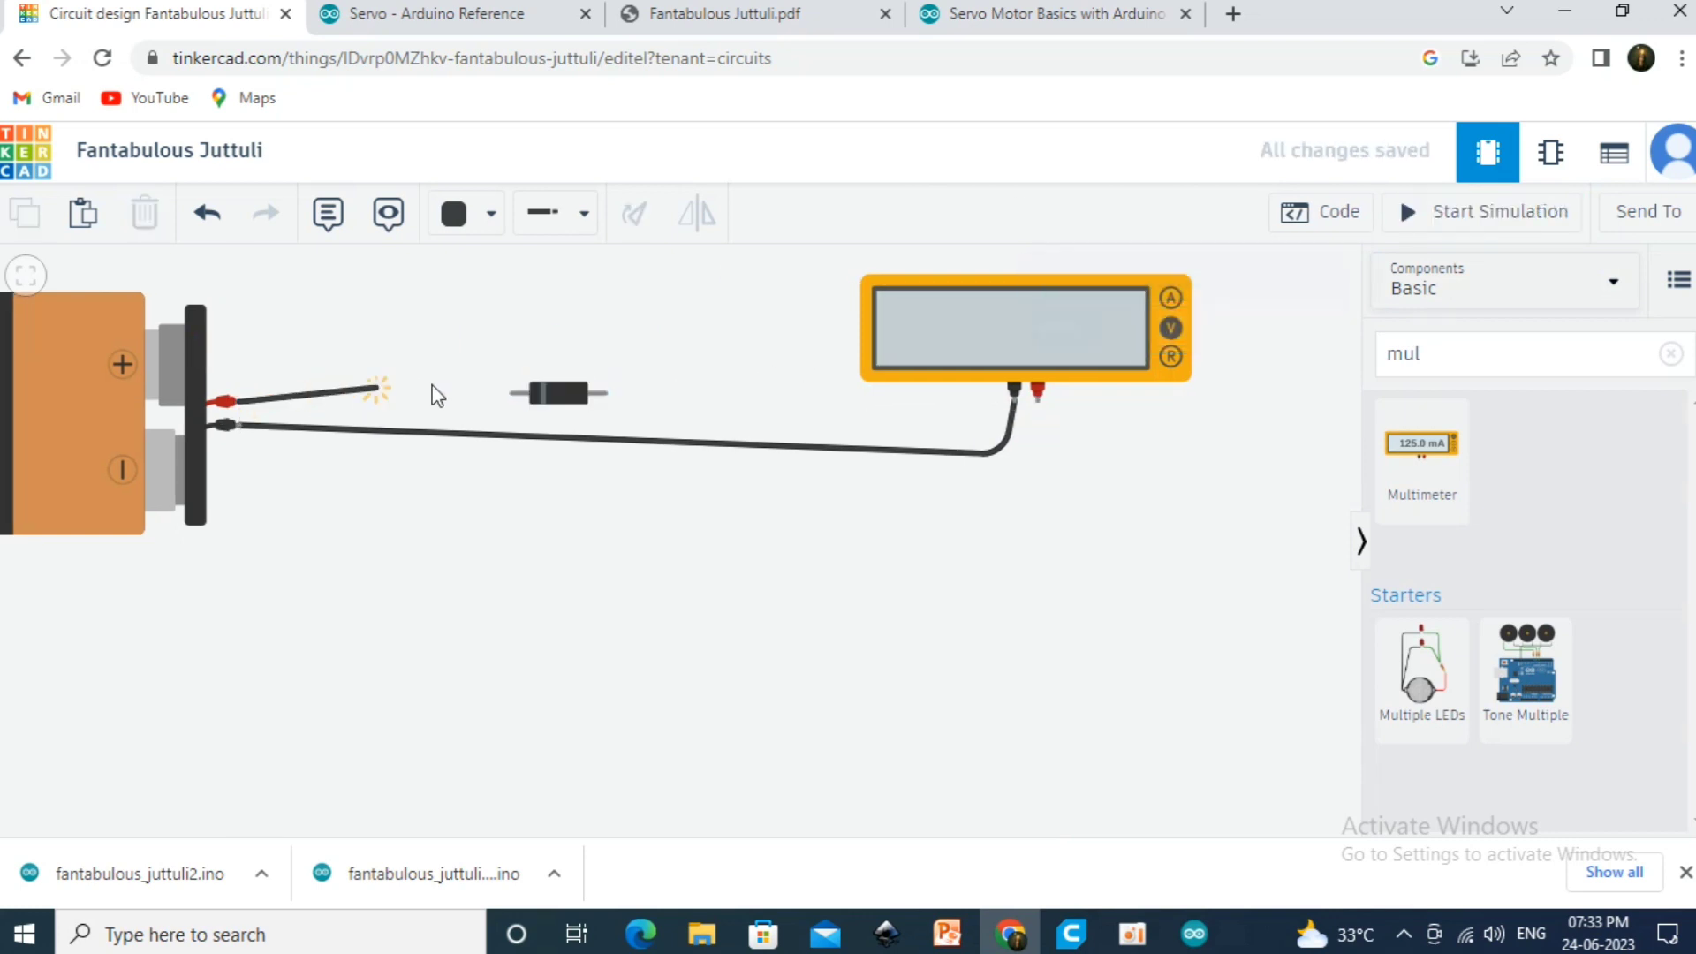
{"action": "left_click", "coordinate": [517, 393]}
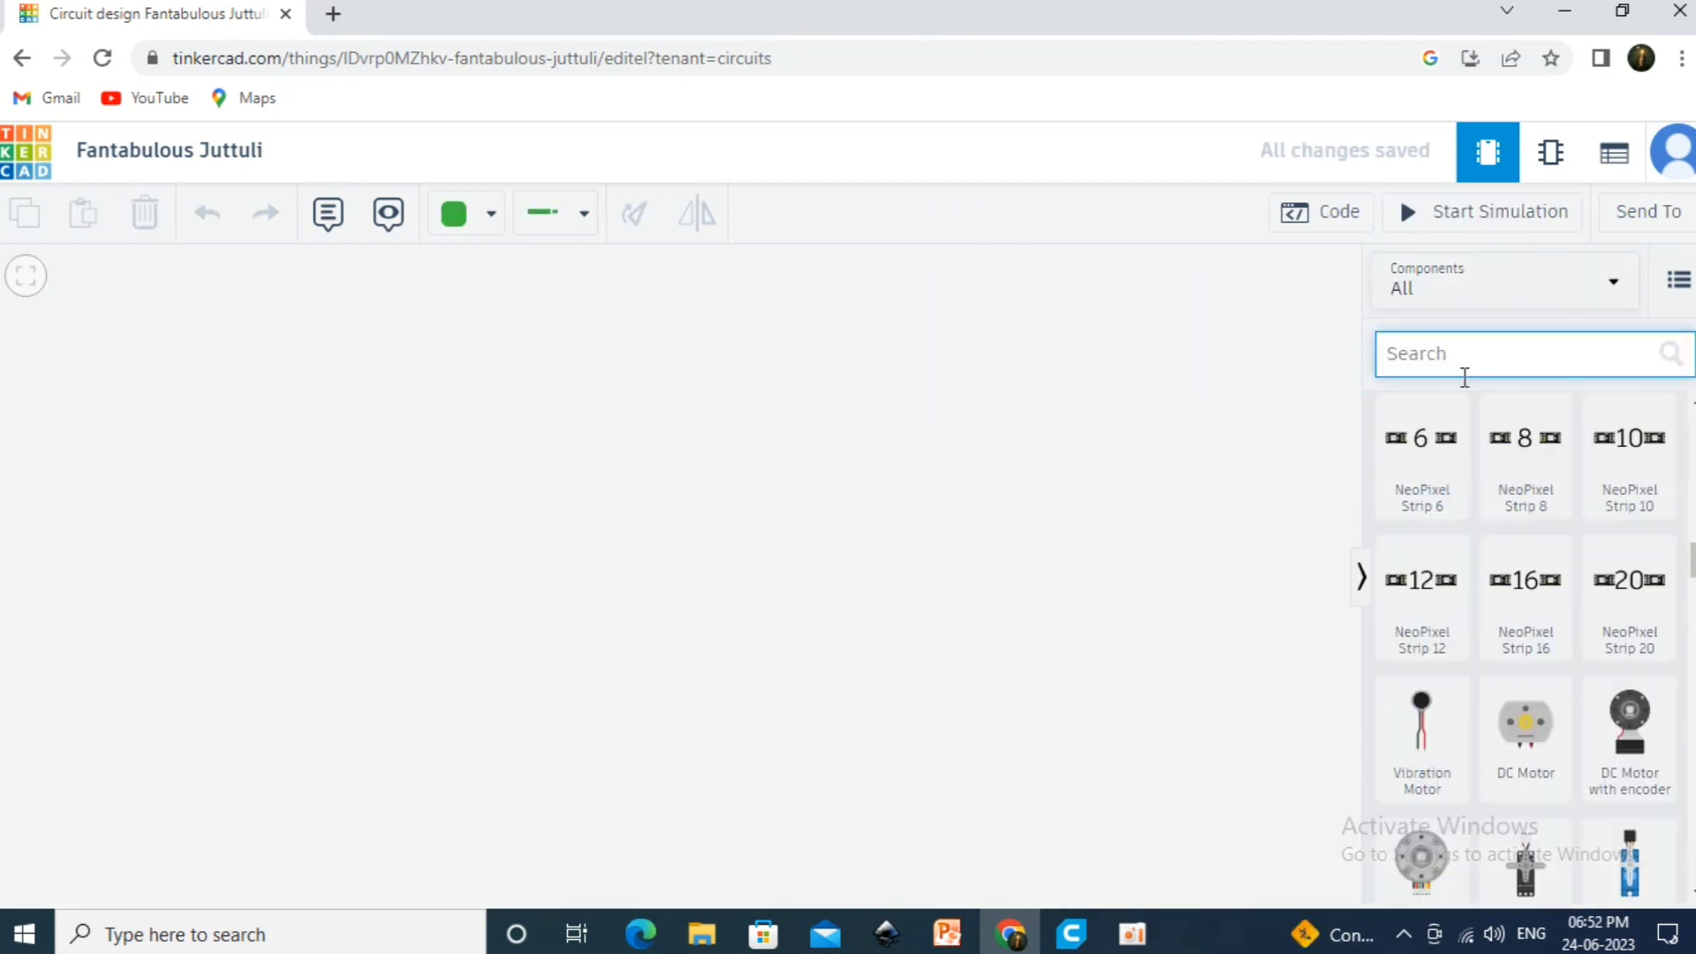
Place a Breadboard Mini on the empty canvas, with a 9V battery beside it and an LED plugged into its top row
{"action": "left_click", "coordinate": [1464, 371]}
{"action": "type", "text": "br"}
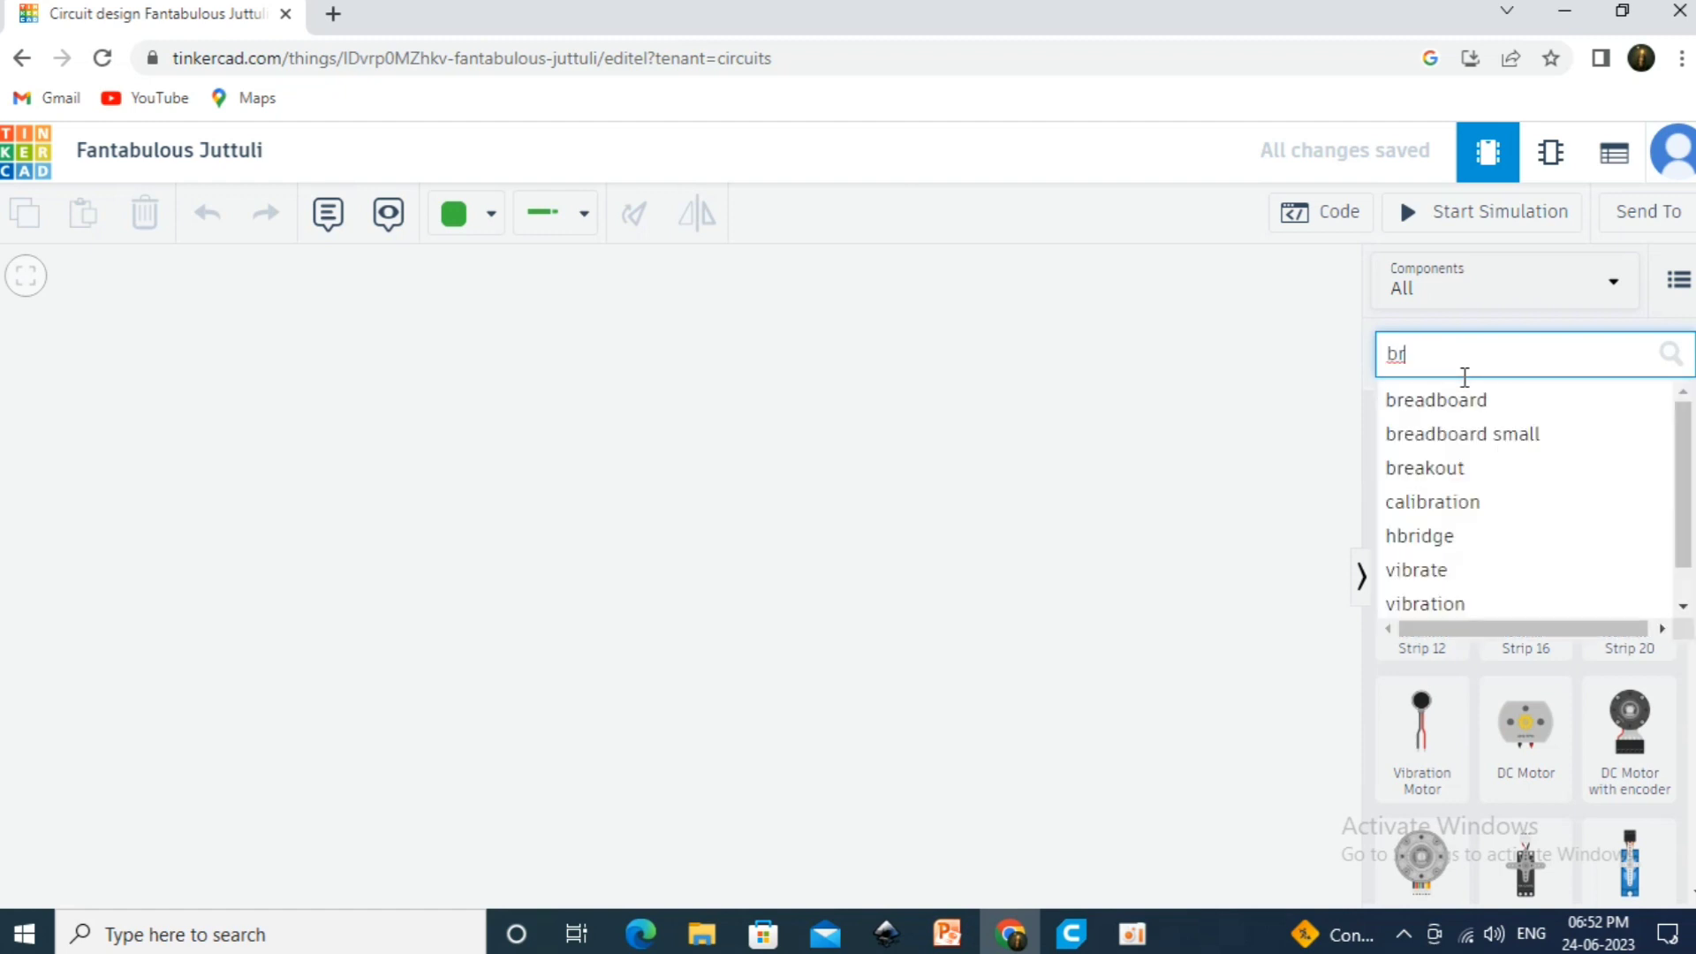
{"action": "left_click", "coordinate": [1436, 400]}
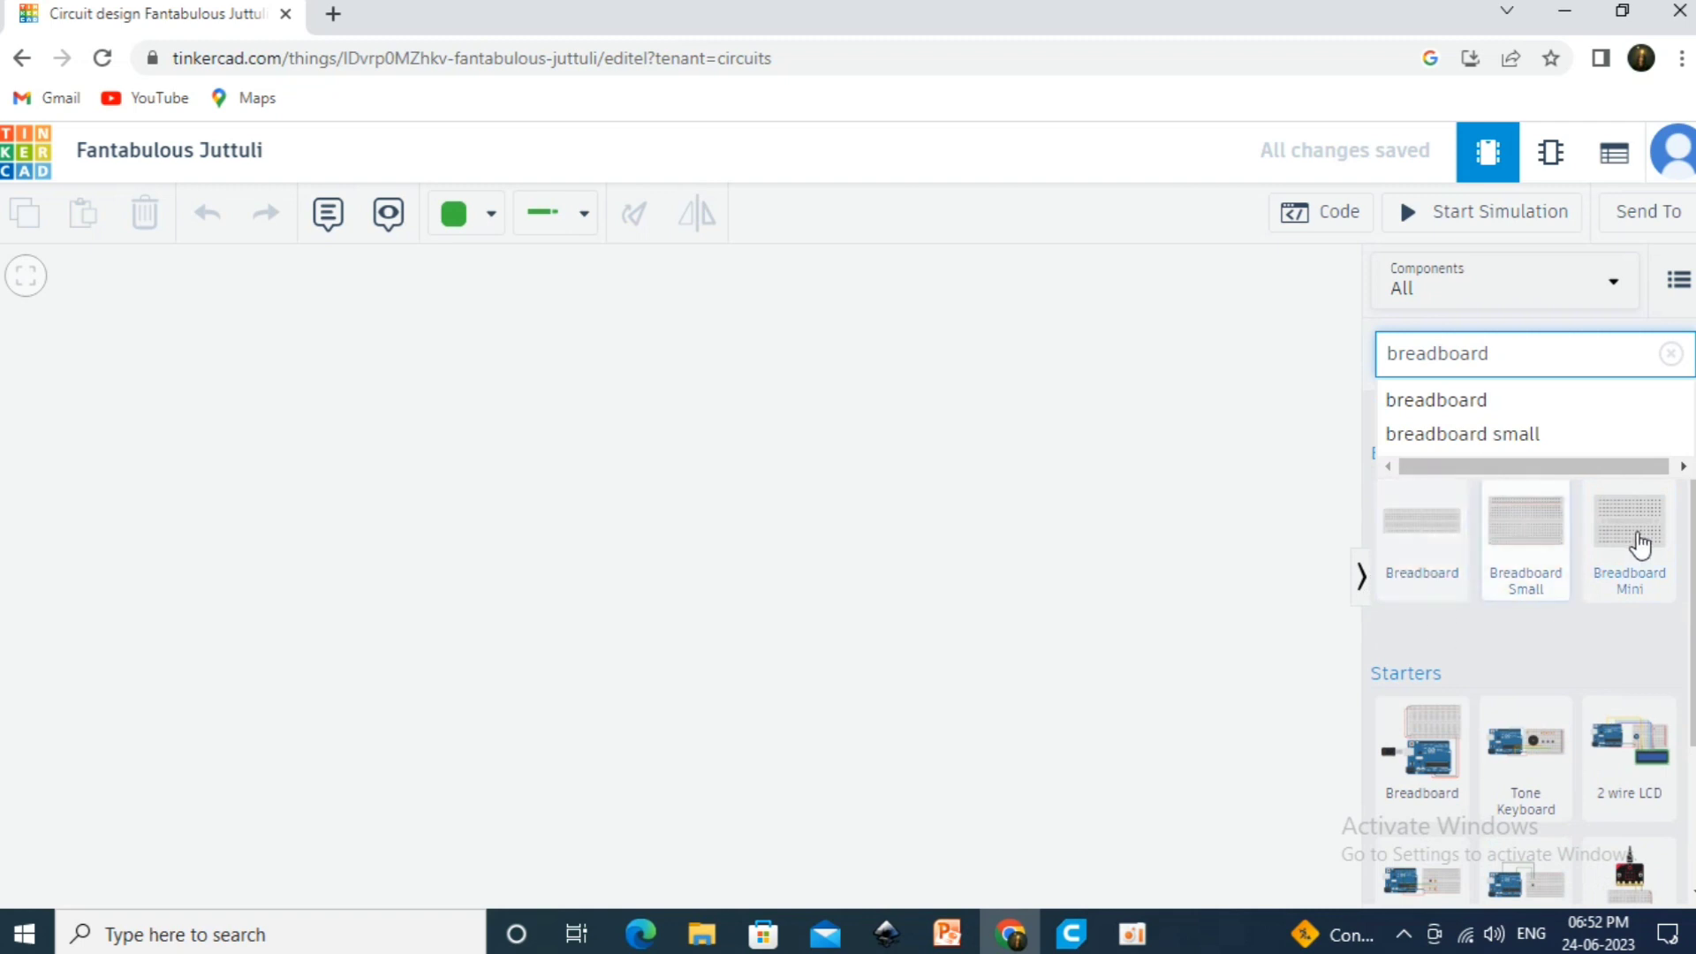
{"action": "left_click_drag", "start_coordinate": [1639, 554], "coordinate": [718, 556]}
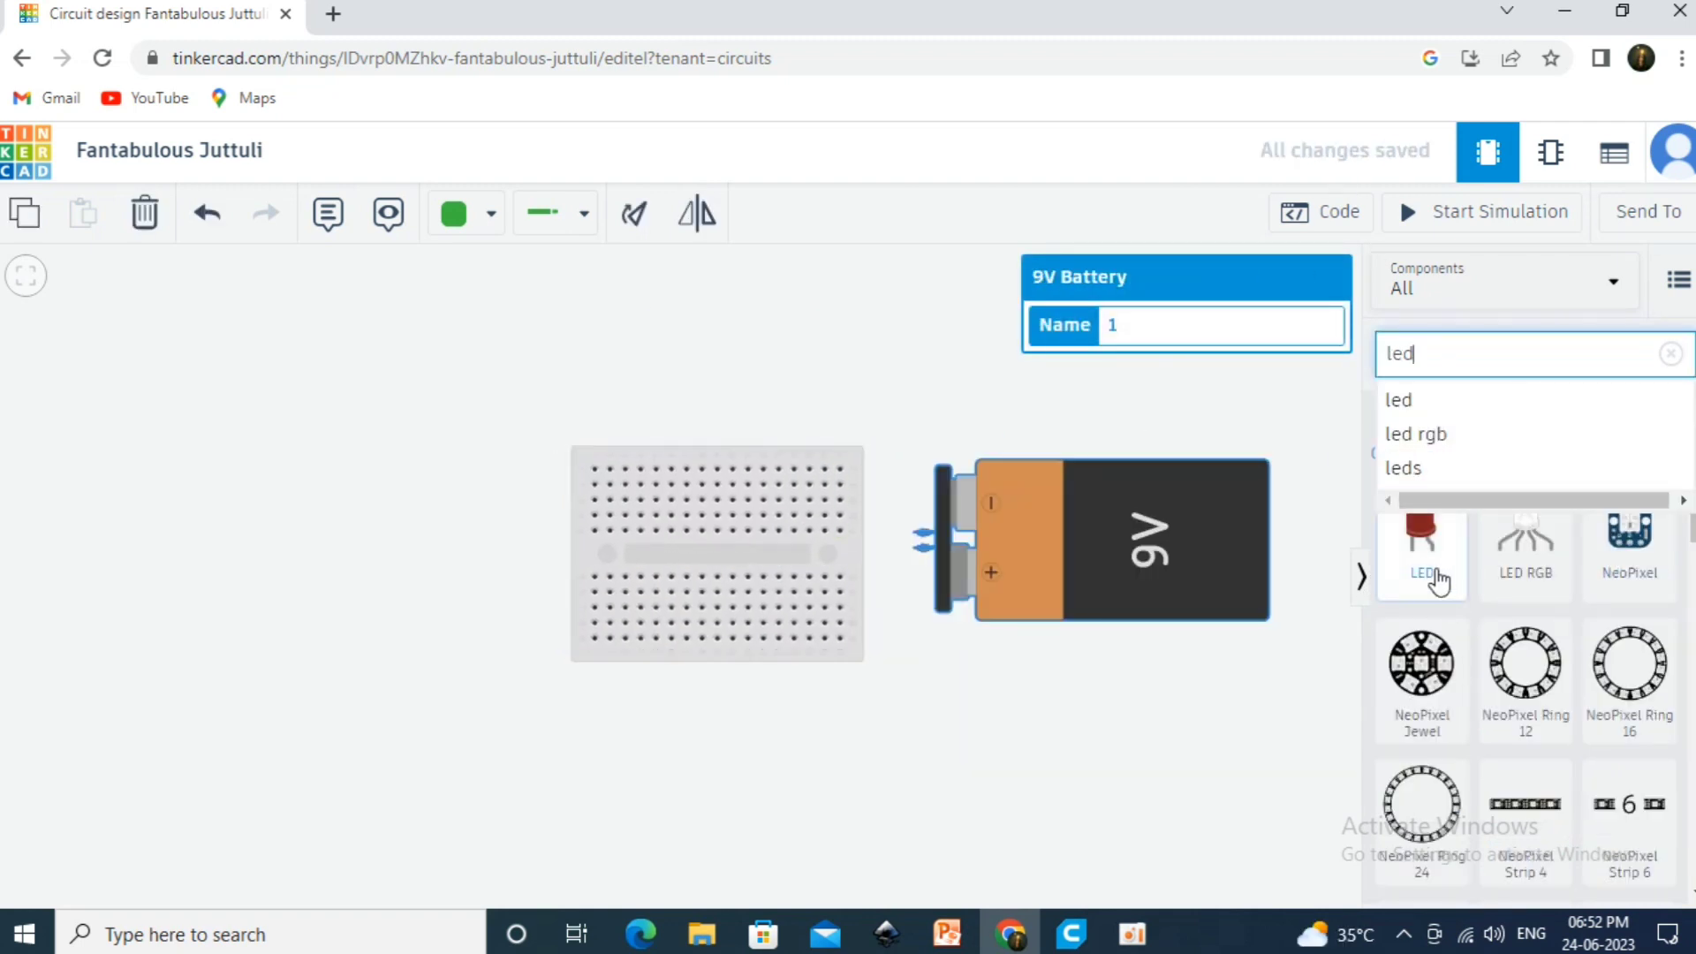
{"action": "left_click_drag", "start_coordinate": [1434, 563], "coordinate": [698, 473]}
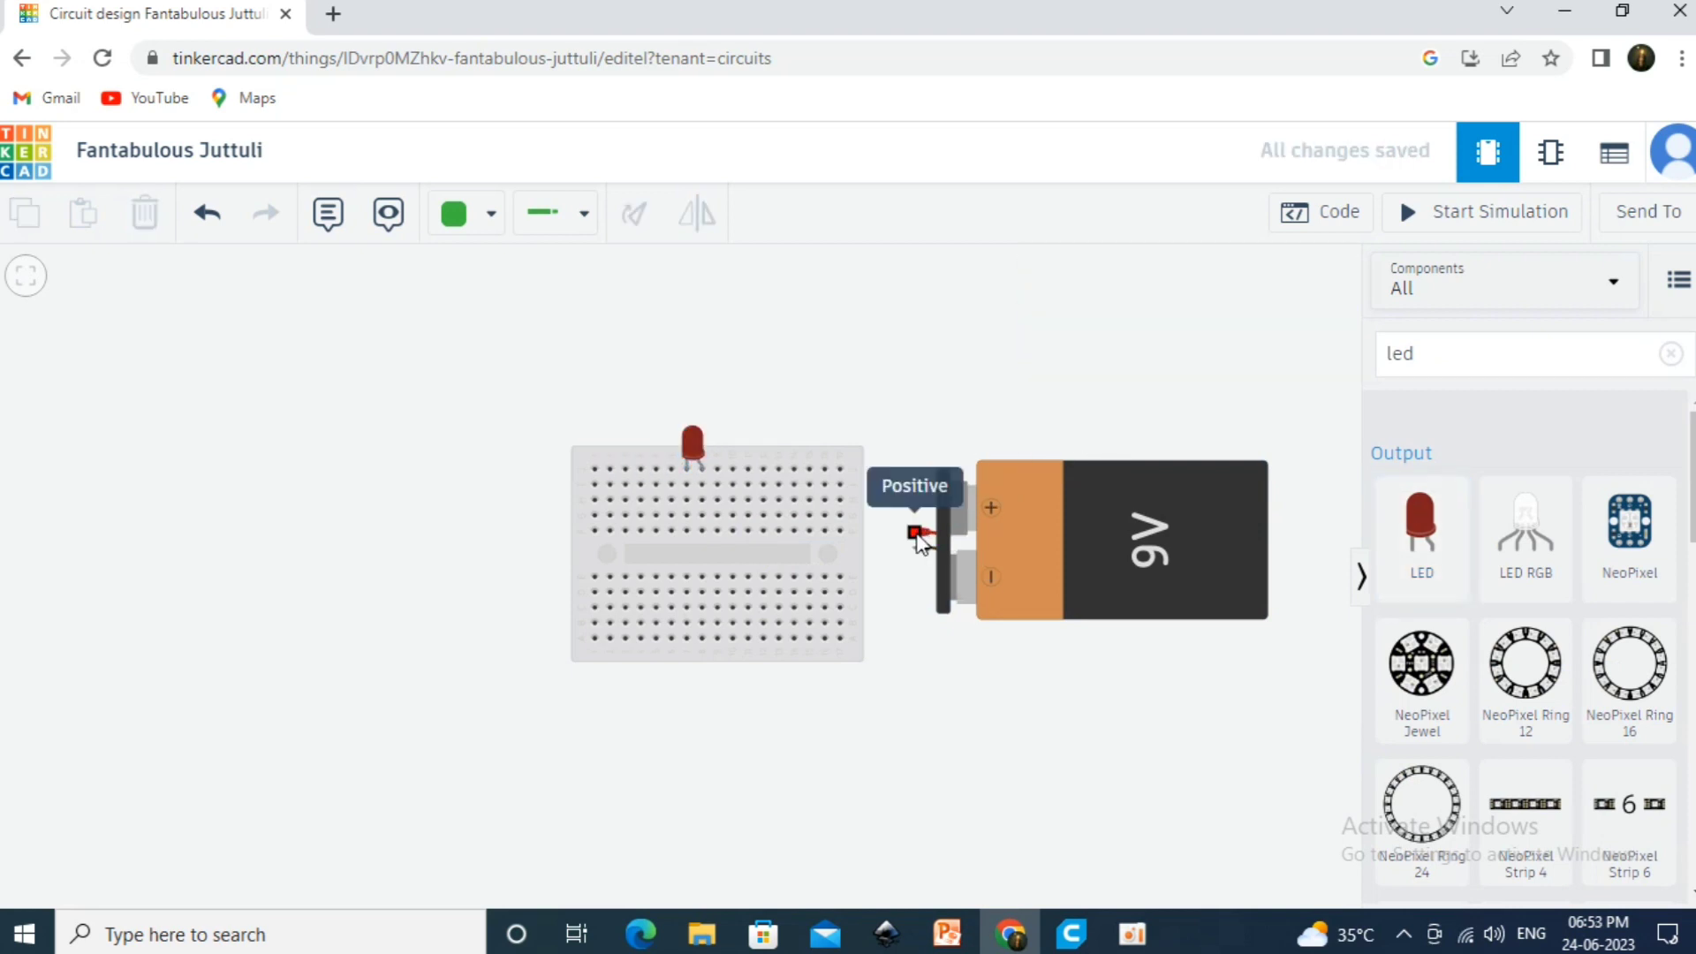
Wire the battery's positive terminal to a breadboard hole in the column of the LED's battery-side leg
{"action": "left_click", "coordinate": [917, 533]}
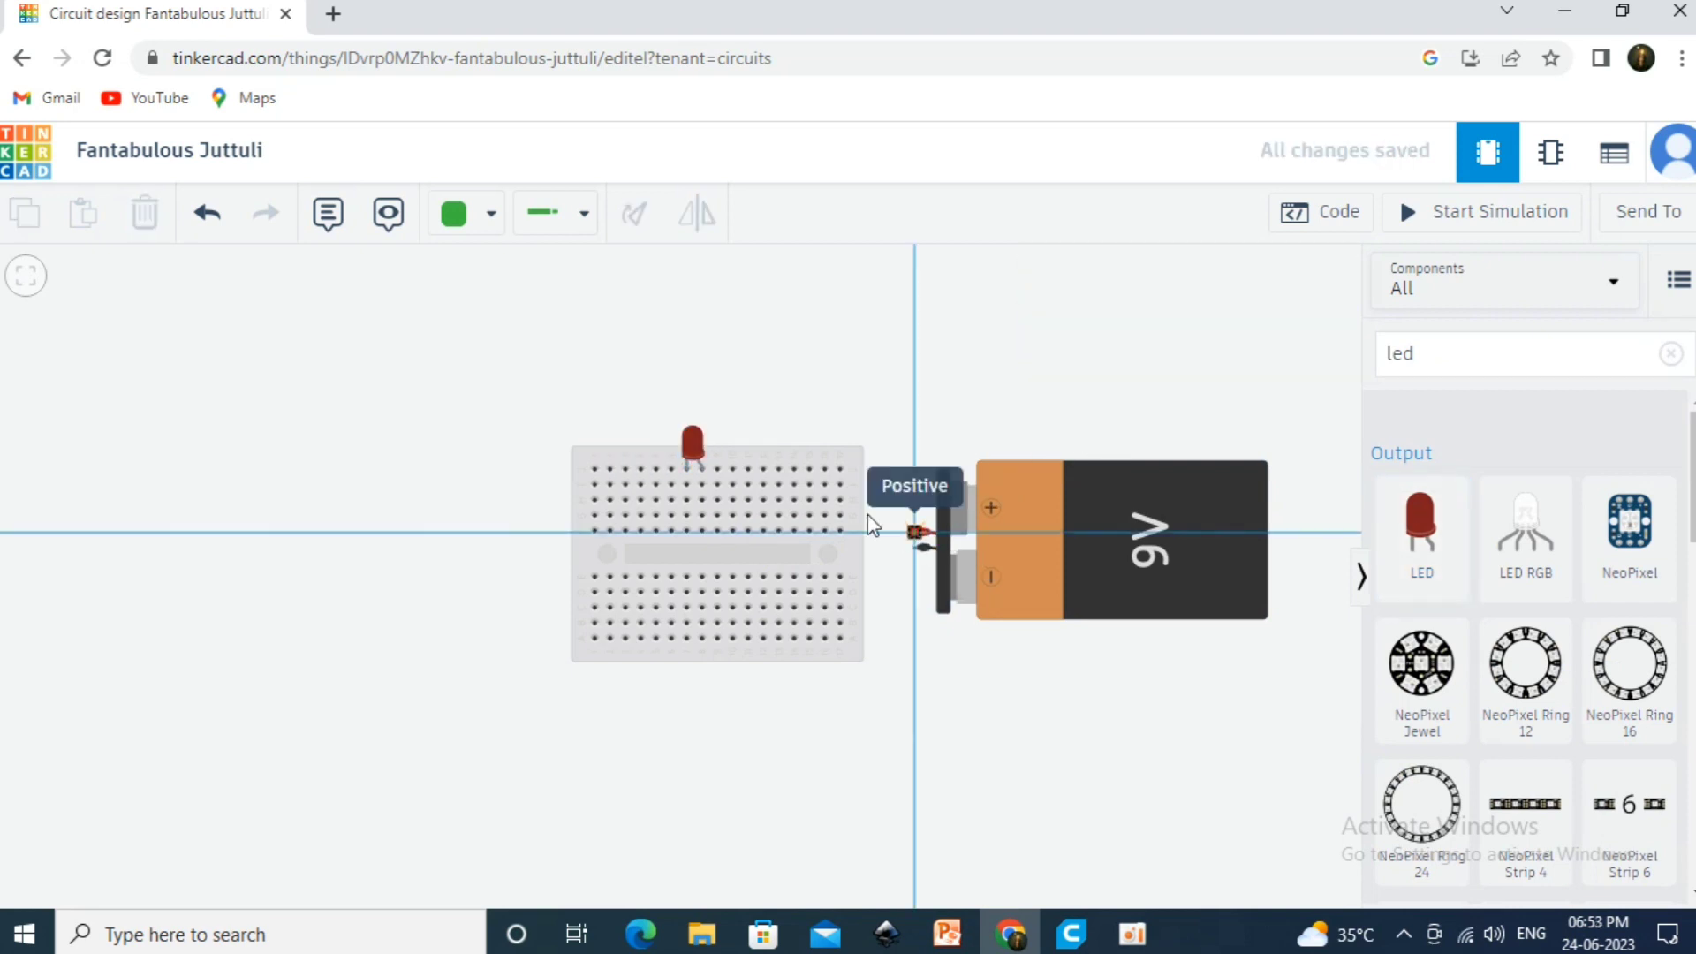
{"action": "left_click", "coordinate": [660, 478]}
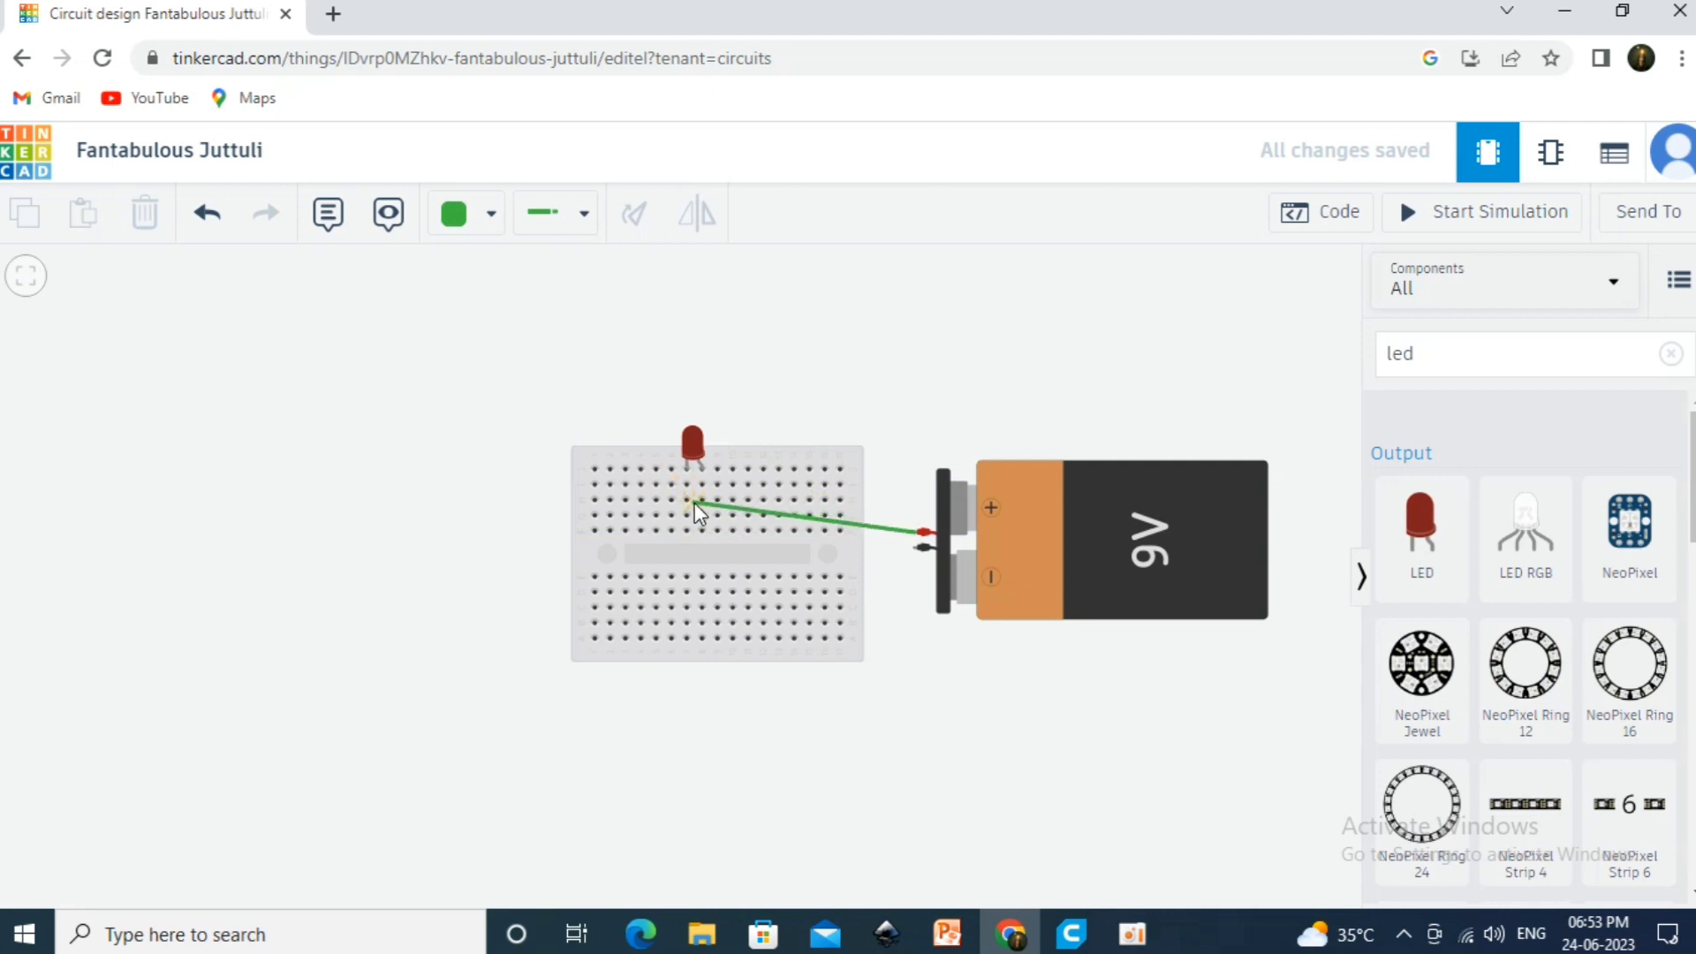
{"action": "left_click", "coordinate": [701, 502]}
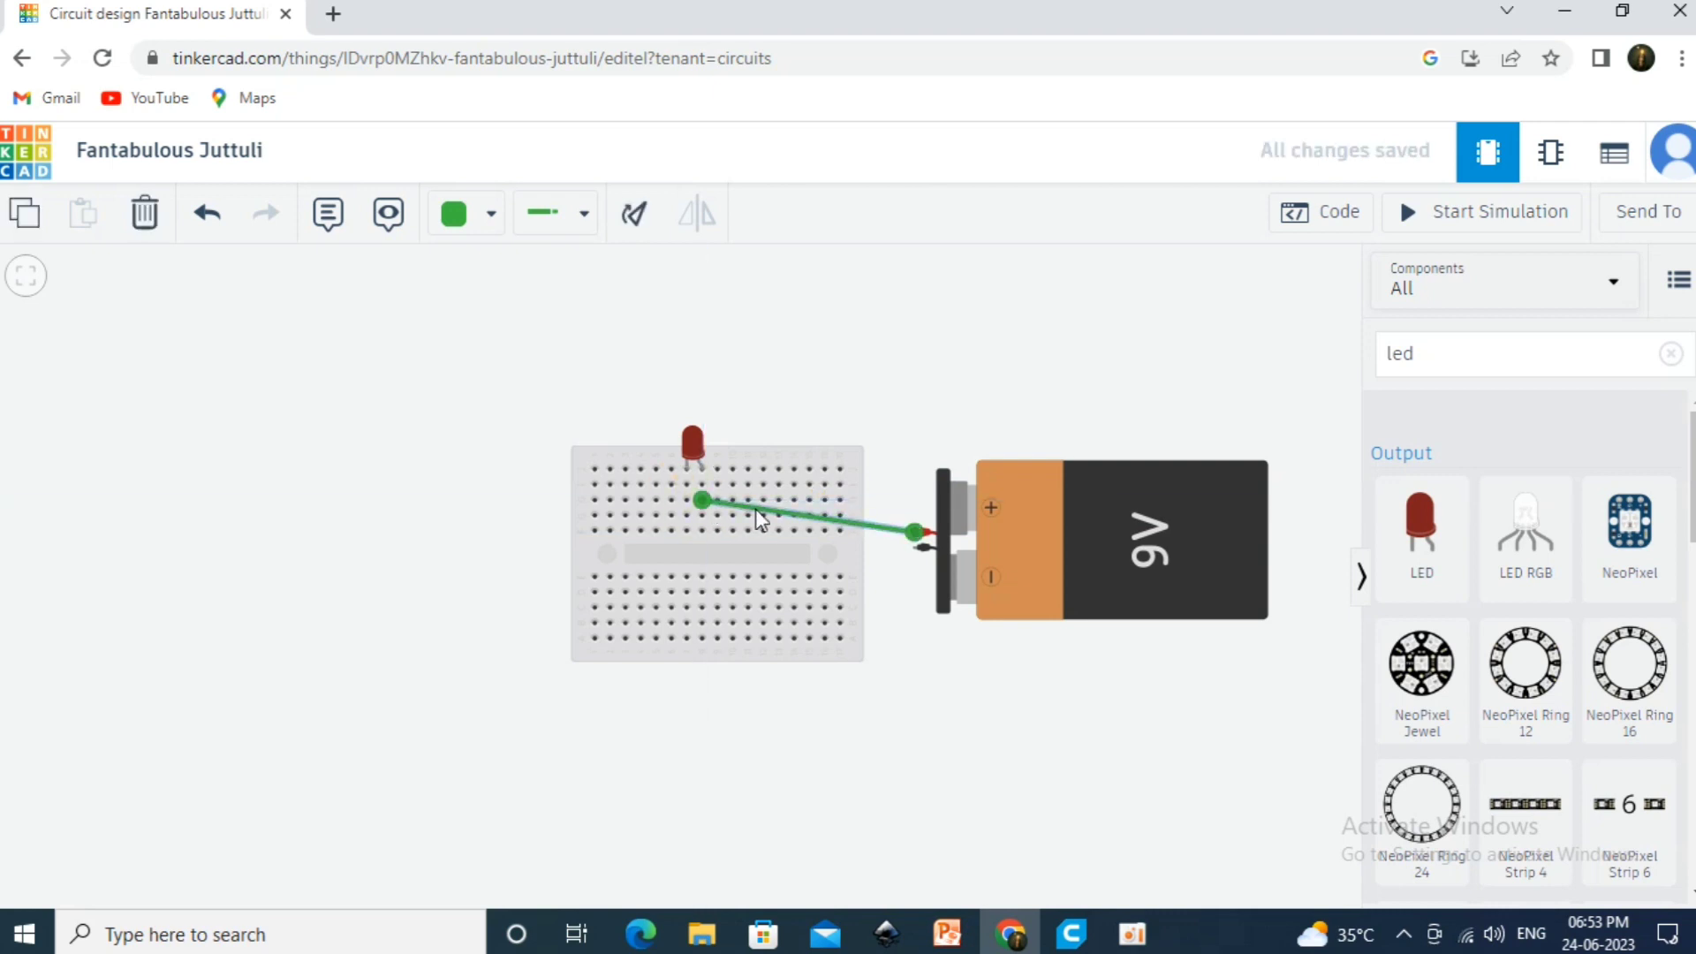
Try the Hookup wire type on the positive battery wire, and finish it as a red Normal wire
{"action": "left_click", "coordinate": [539, 223]}
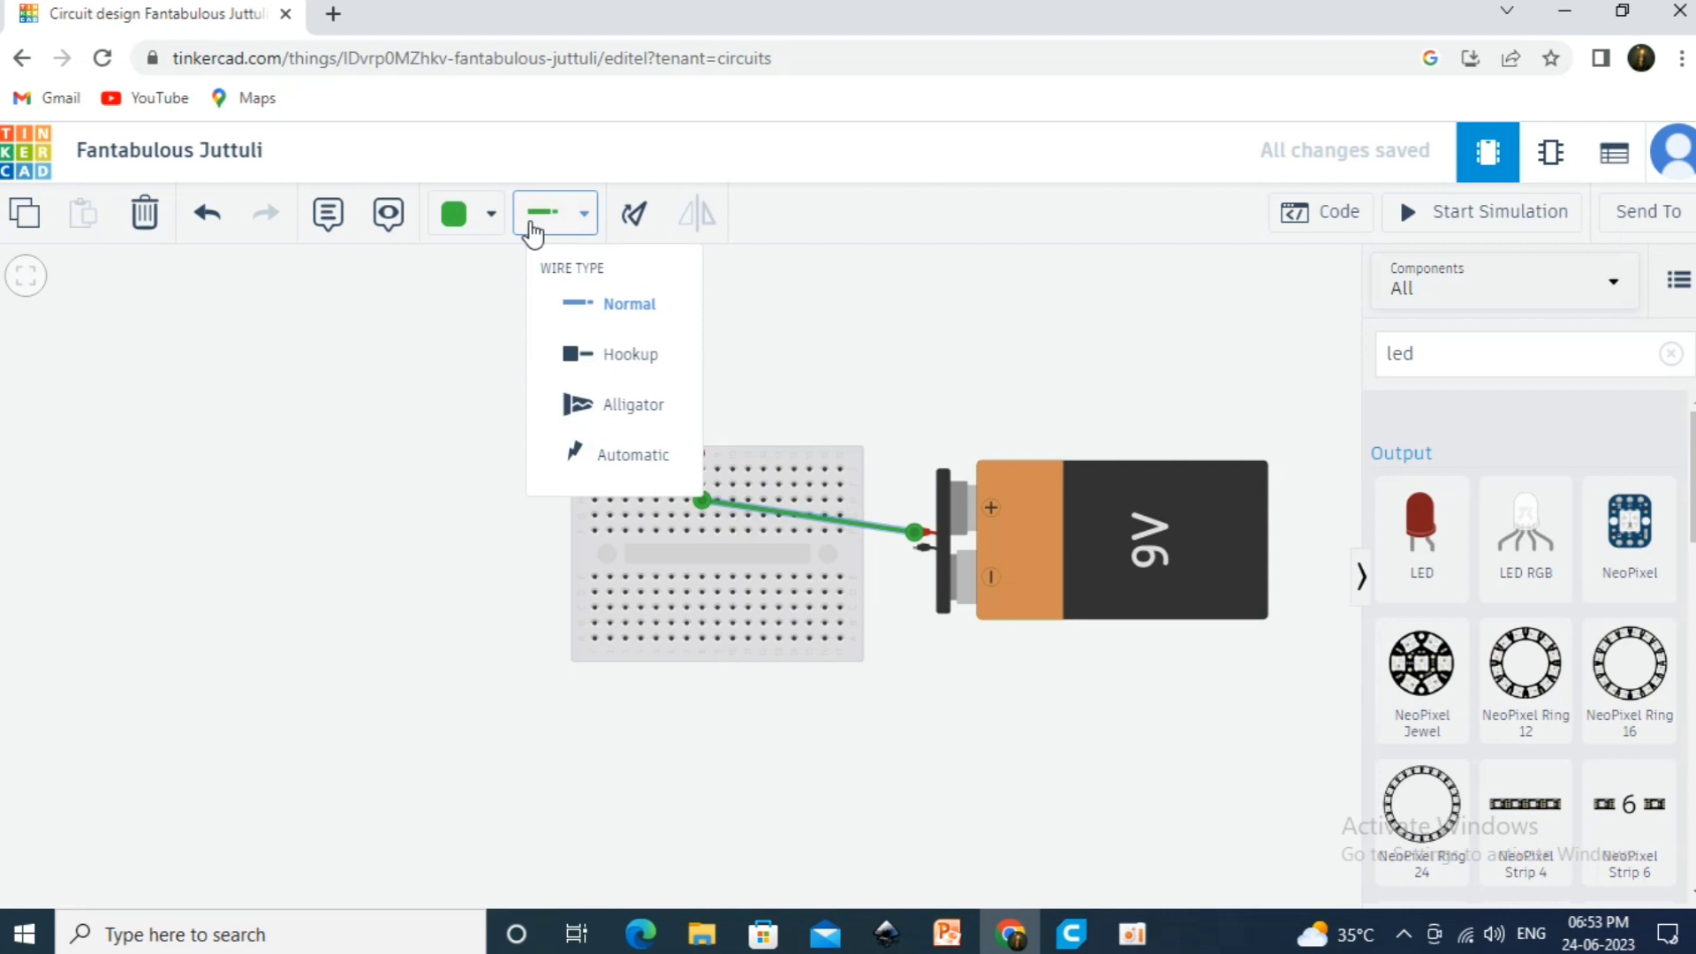
{"action": "left_click", "coordinate": [618, 354]}
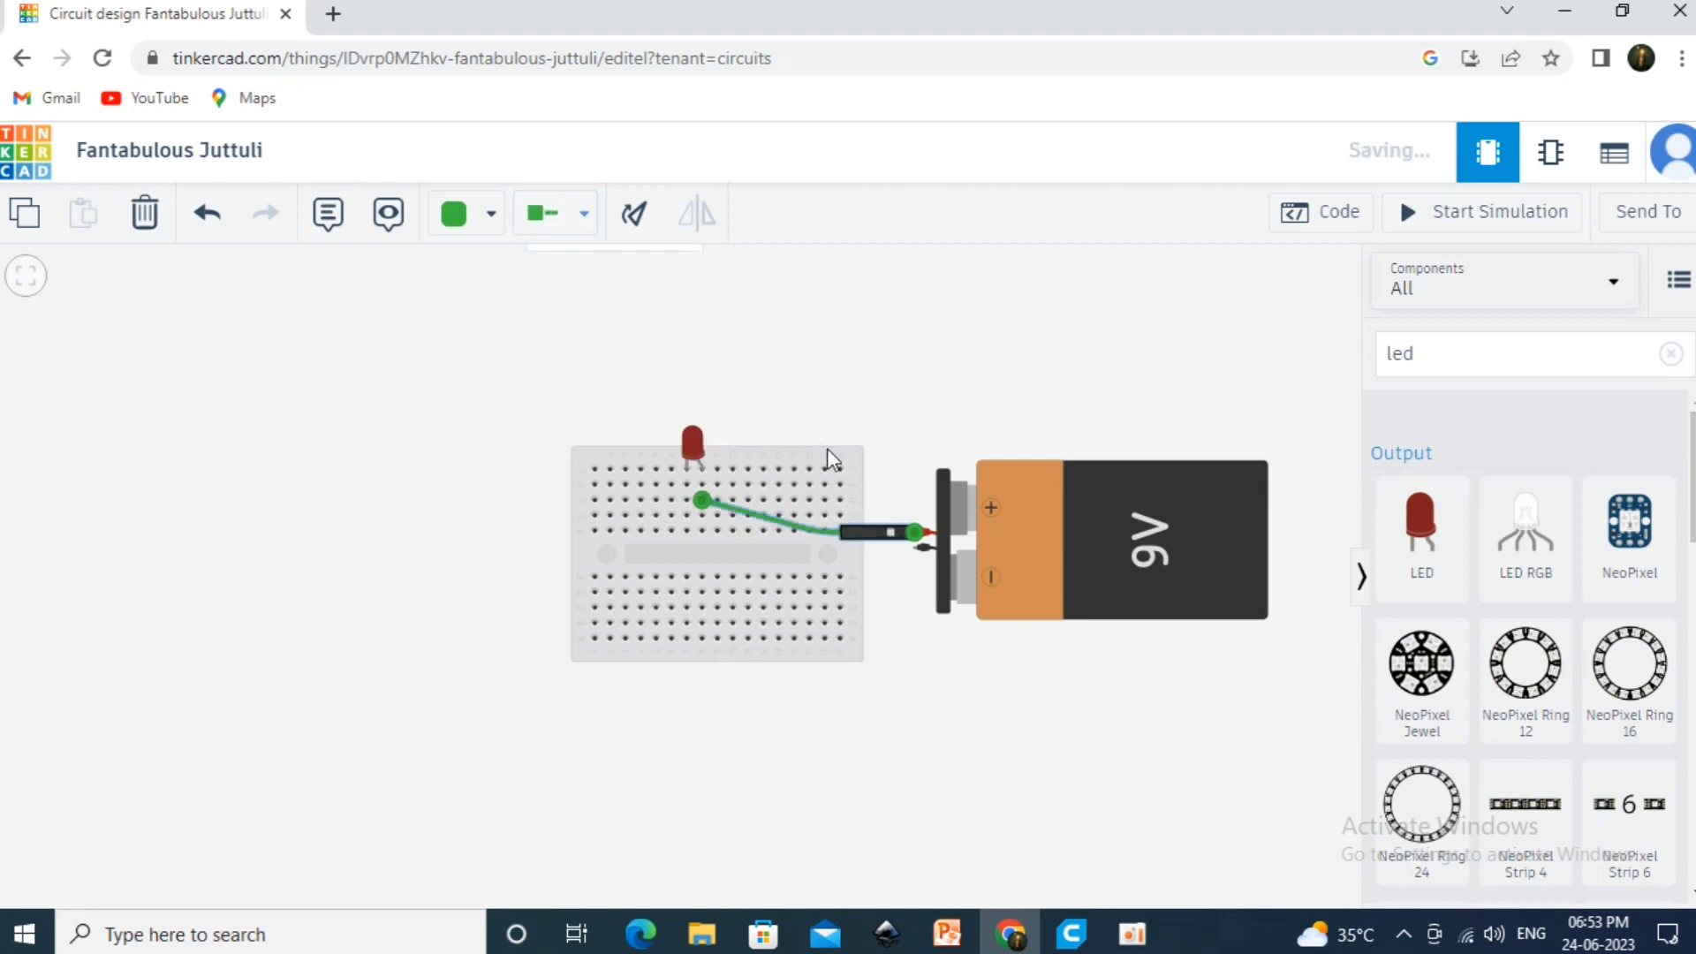
{"action": "left_click", "coordinate": [846, 541]}
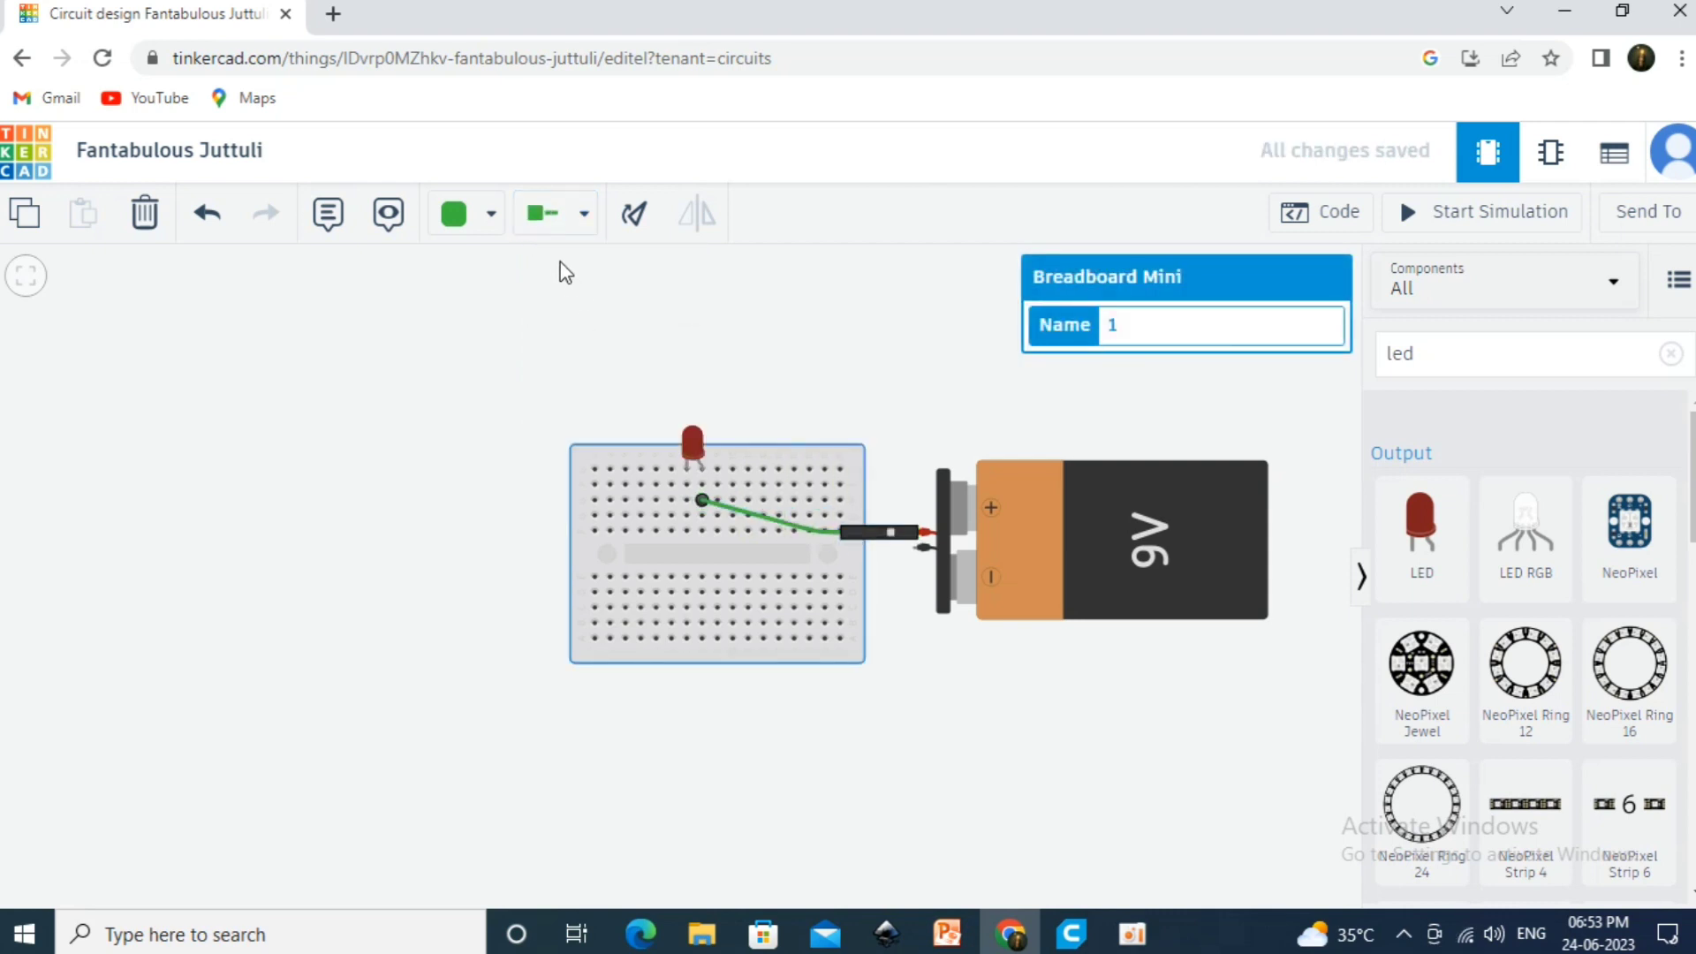
{"action": "left_click", "coordinate": [468, 213]}
{"action": "left_click", "coordinate": [530, 333]}
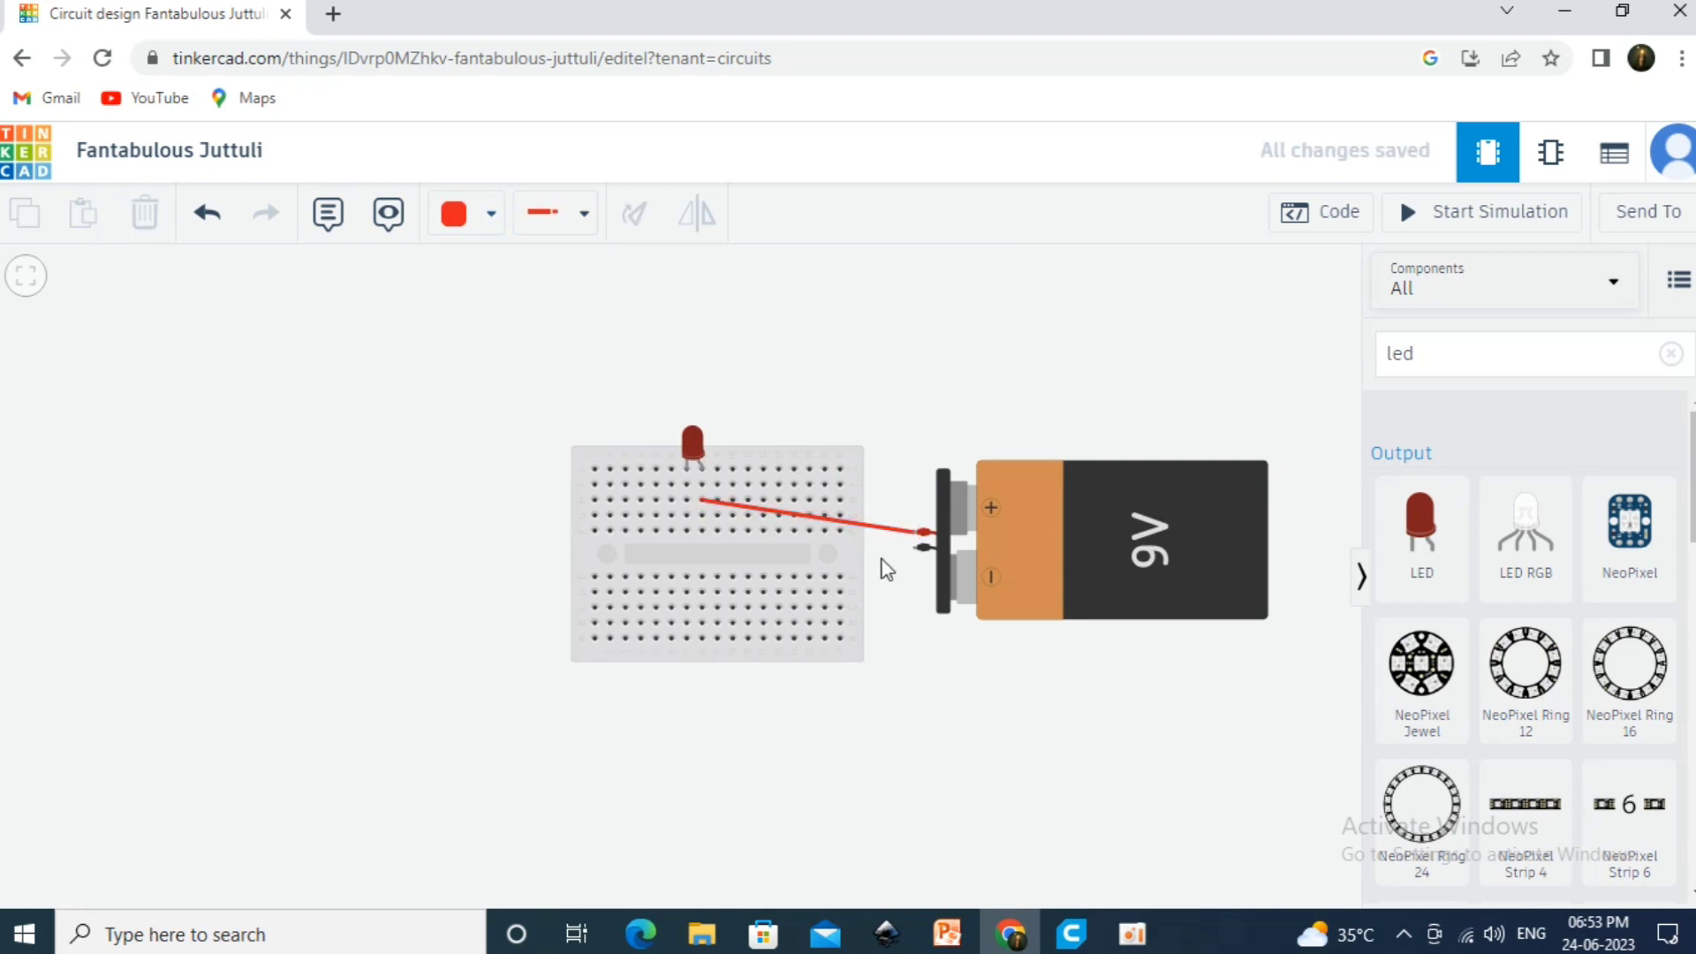
Wire the battery's negative terminal to the breadboard column of the LED's other leg and color the wire black
{"action": "left_click", "coordinate": [921, 547]}
{"action": "left_click", "coordinate": [687, 516]}
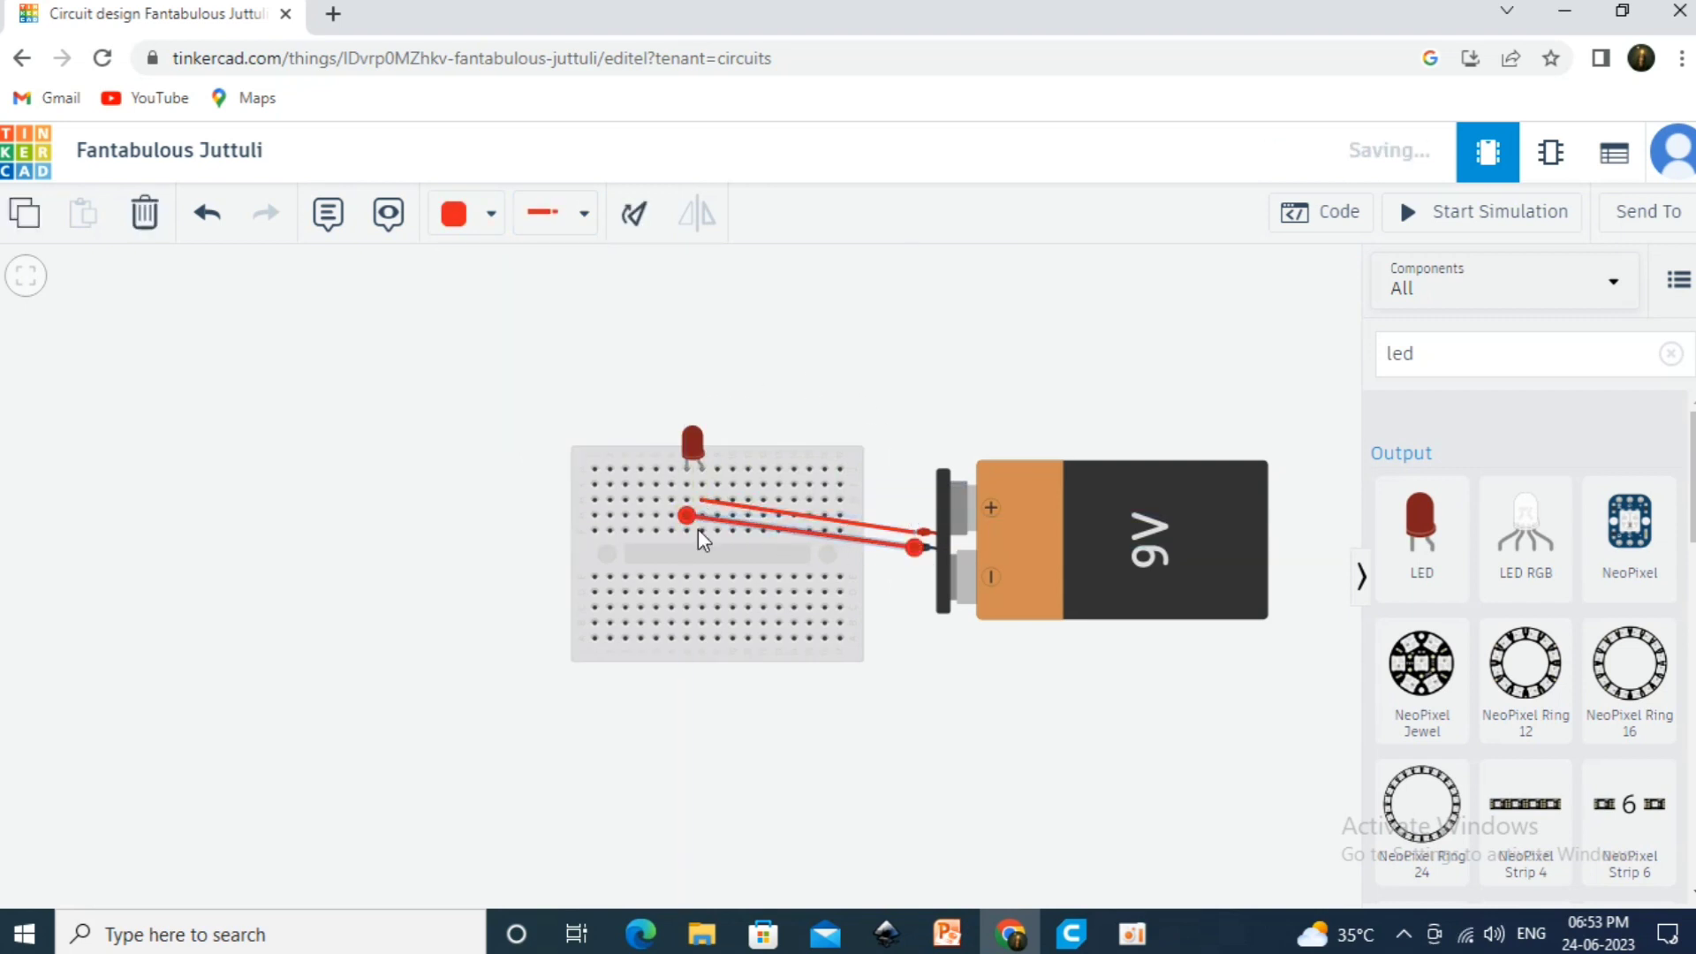
{"action": "left_click", "coordinate": [492, 226]}
{"action": "left_click", "coordinate": [526, 301]}
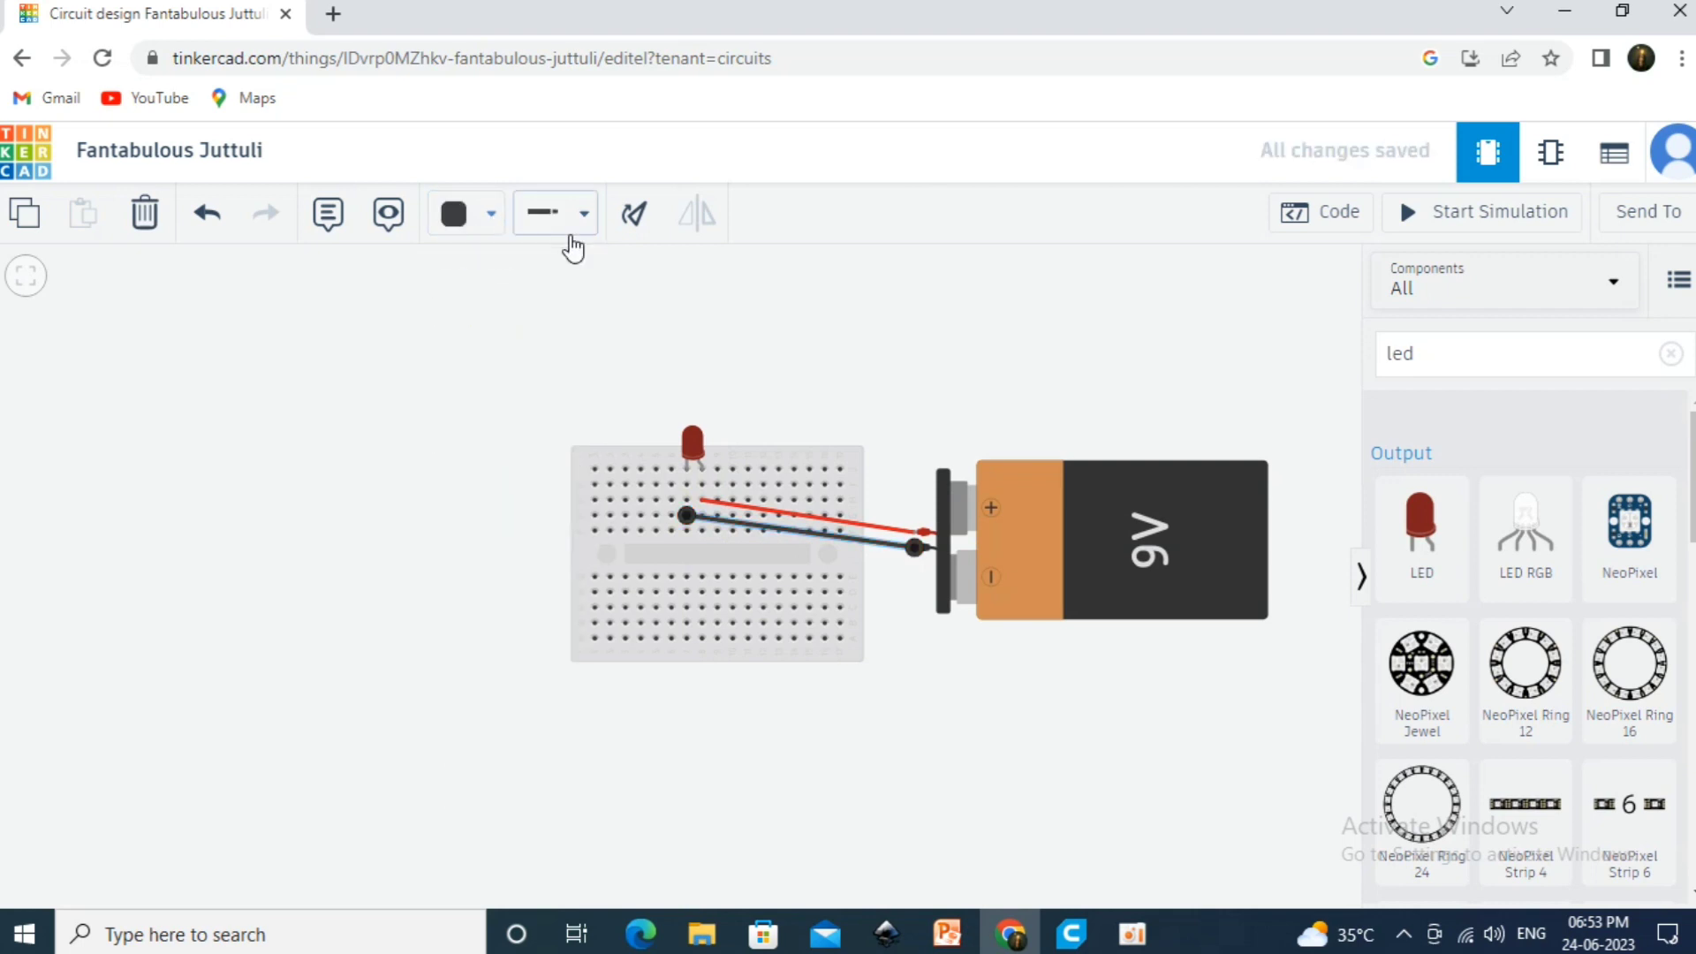
Simulate the LED circuit with the 9V battery connected directly to the LED through the breadboard
{"action": "left_click", "coordinate": [1514, 212]}
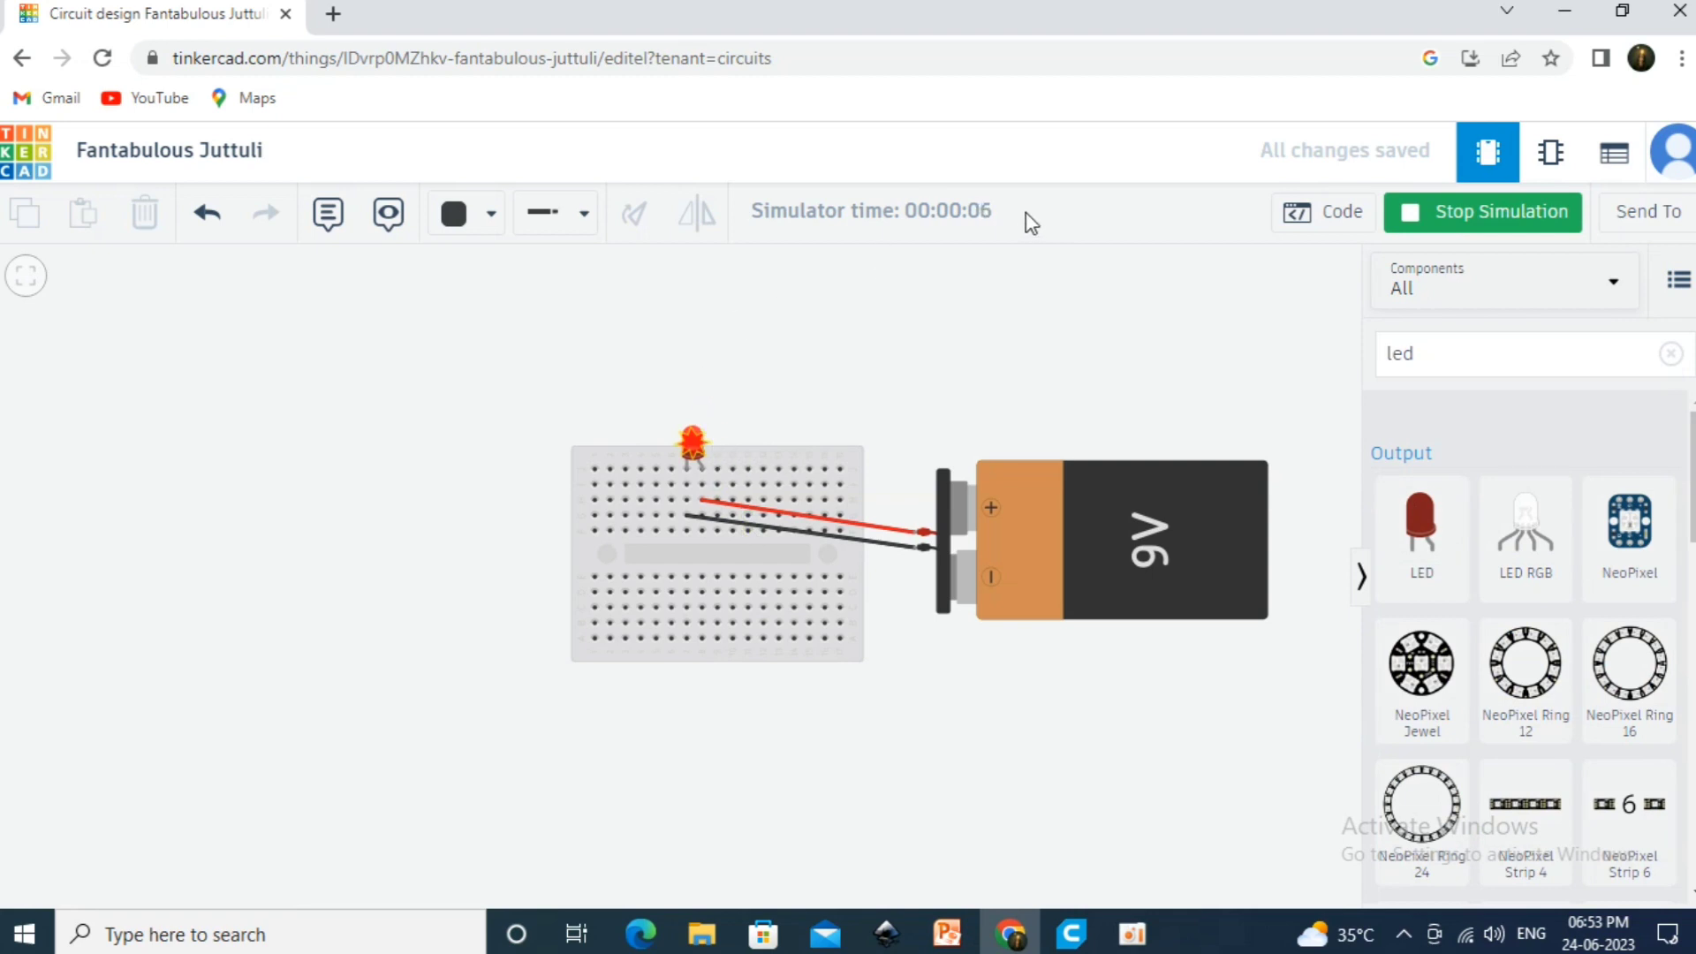
{"action": "mouse_move", "coordinate": [1026, 212]}
{"action": "left_mouse_down"}
{"action": "mouse_move", "coordinate": [909, 216]}
{"action": "mouse_move", "coordinate": [1004, 219]}
{"action": "left_mouse_up"}
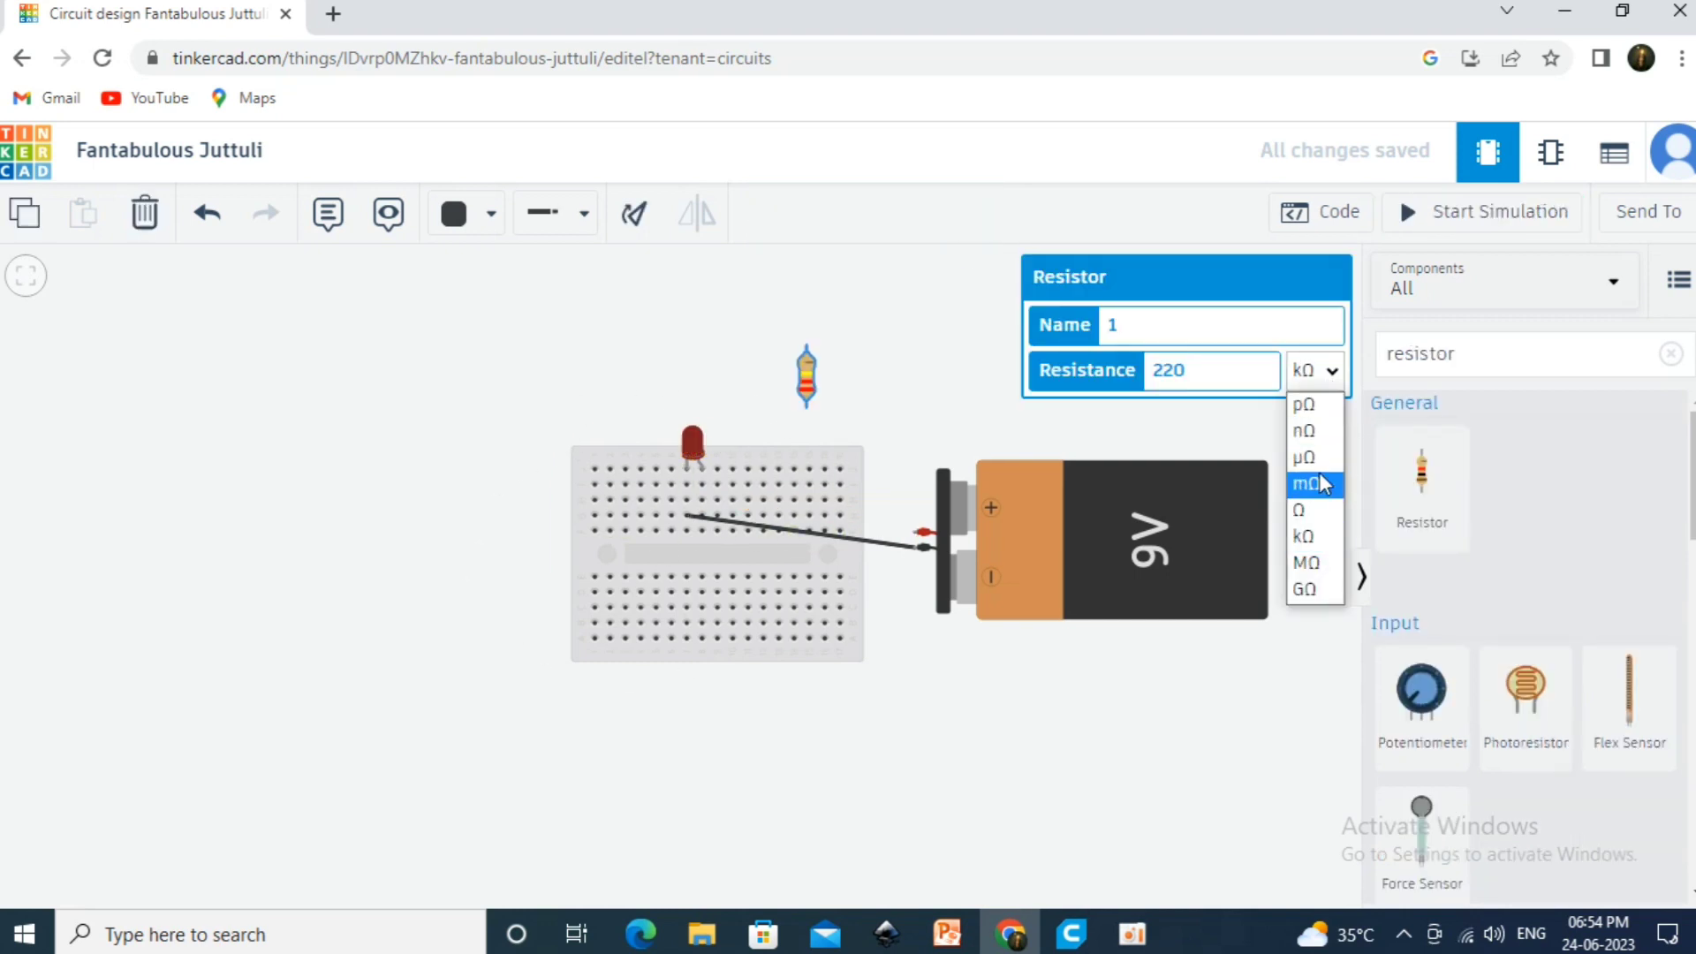
Set the new resistor to 220 Ω, and simulate the LED circuit with it in series on the breadboard
{"action": "left_click", "coordinate": [1322, 510]}
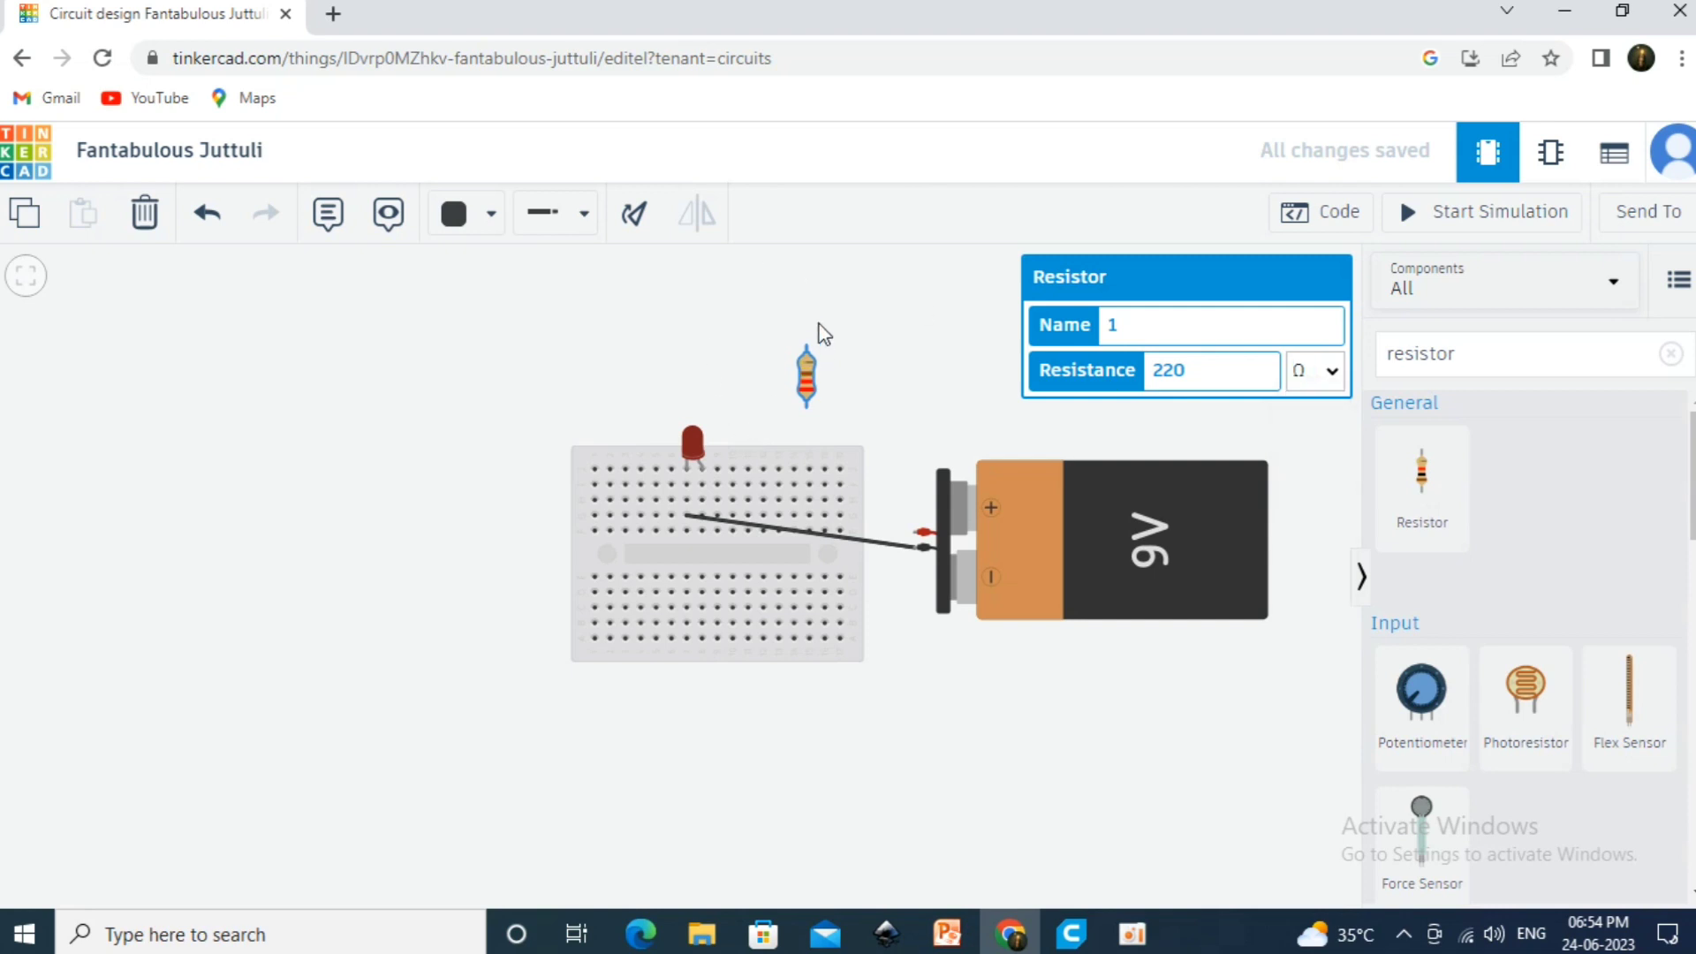
{"action": "left_click", "coordinate": [928, 347]}
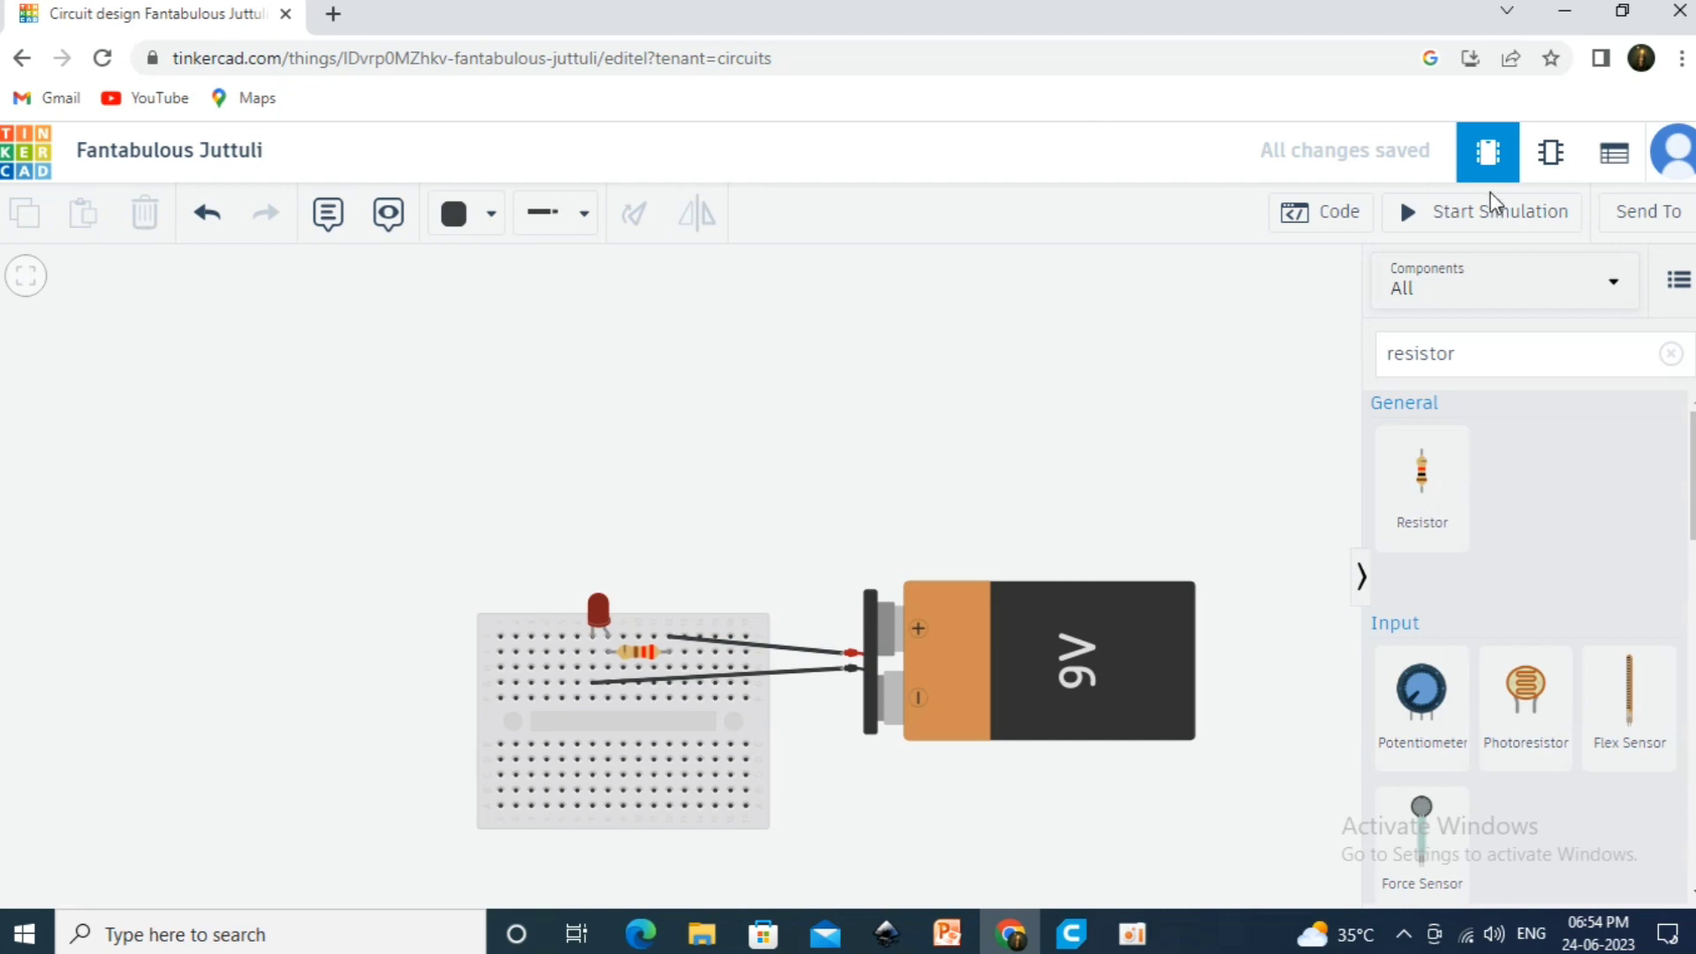
{"action": "left_click", "coordinate": [1489, 216]}
{"action": "mouse_move", "coordinate": [616, 595]}
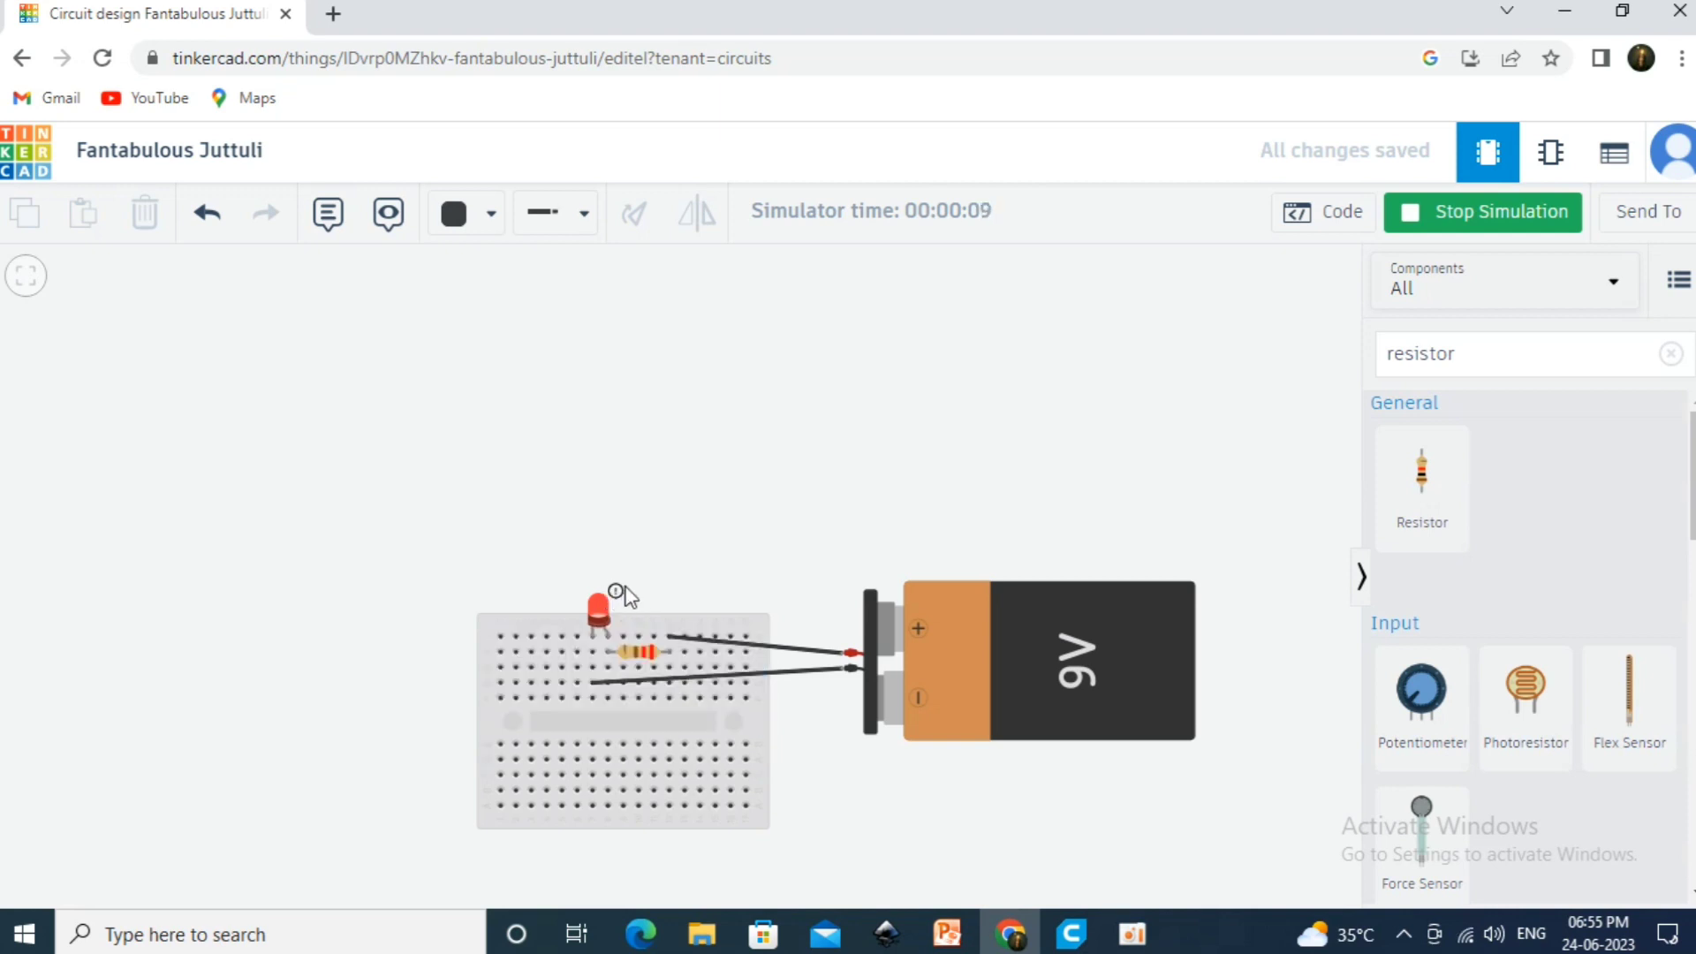
Set the breadboard resistor's resistance to 500 Ω while the simulation runs
{"action": "left_click", "coordinate": [649, 658]}
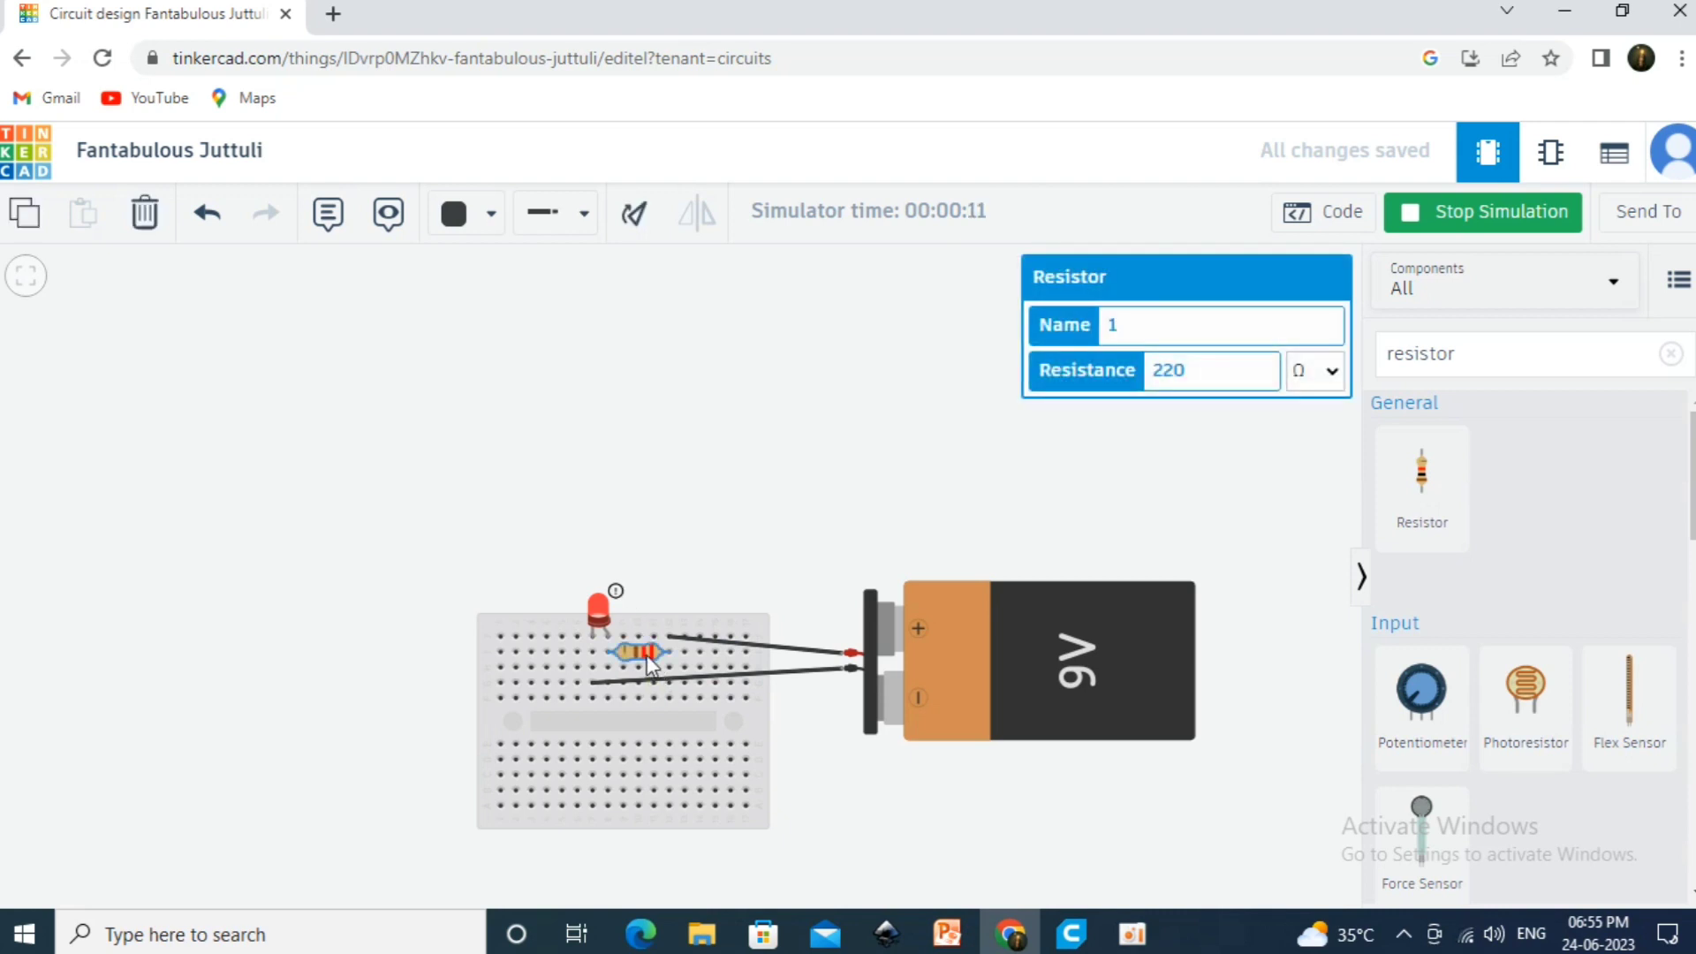
{"action": "double_click", "coordinate": [1221, 377]}
{"action": "key", "text": "BackSpace"}
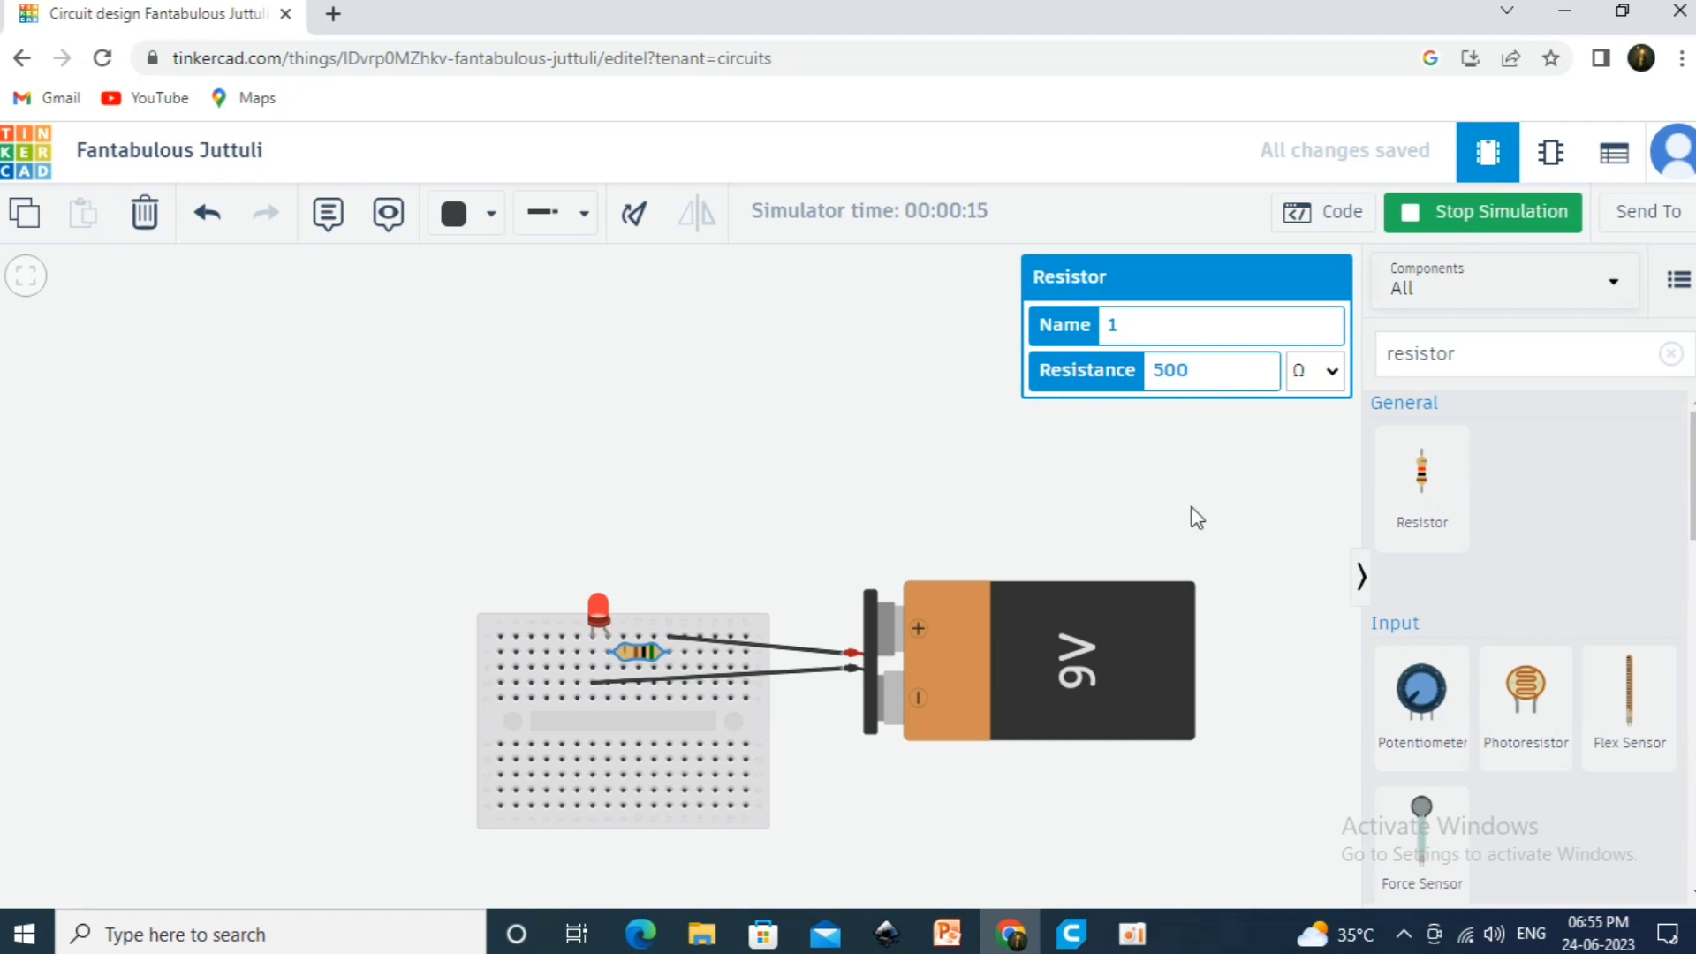
{"action": "left_click", "coordinate": [1189, 463]}
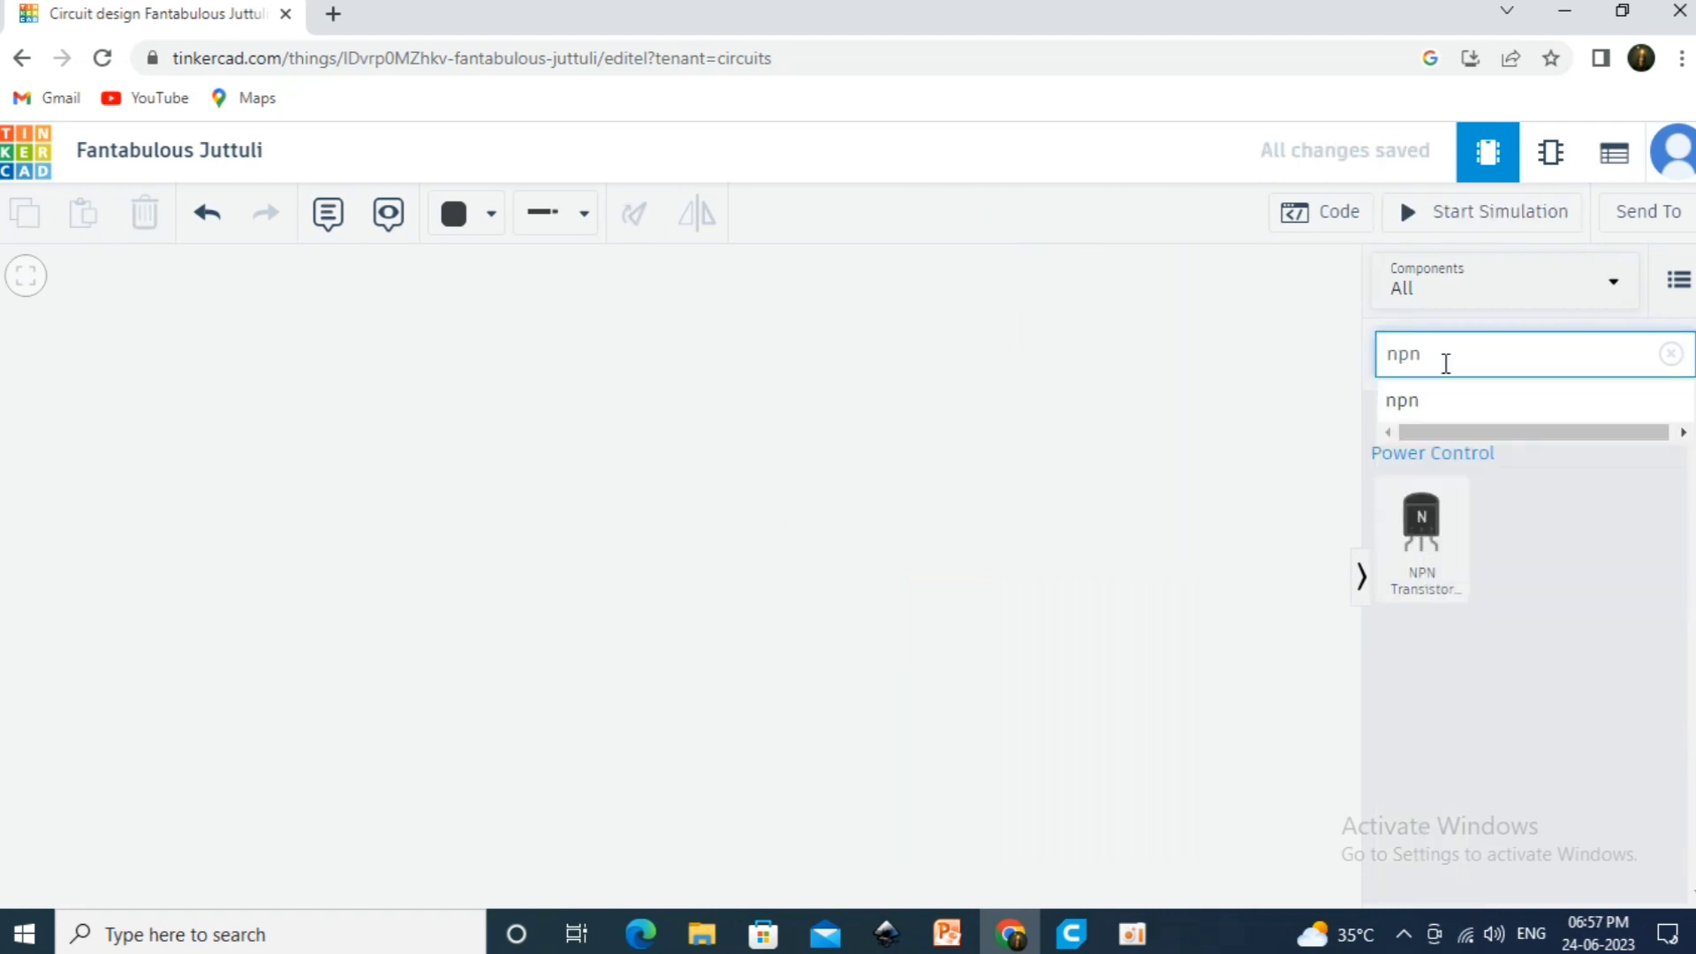
Place an NPN Transistor on the empty canvas, with a Hobby Gearmotor standing to its right
{"action": "left_click", "coordinate": [1454, 410]}
{"action": "left_click", "coordinate": [1431, 548]}
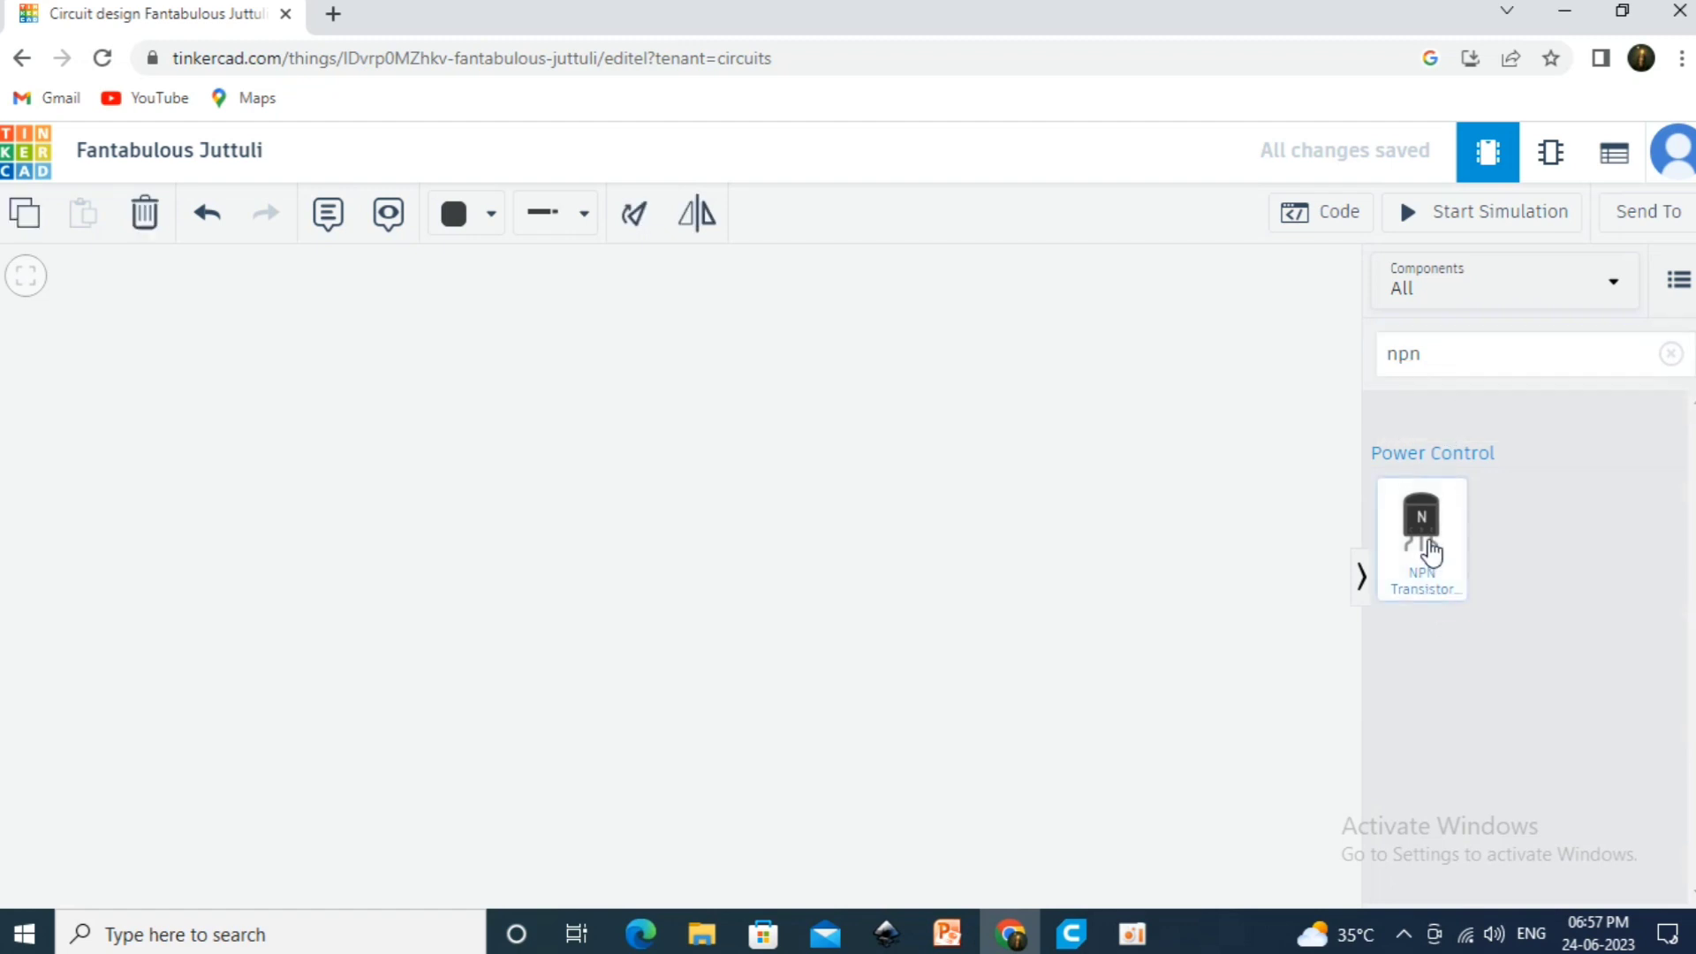
{"action": "left_click", "coordinate": [684, 446]}
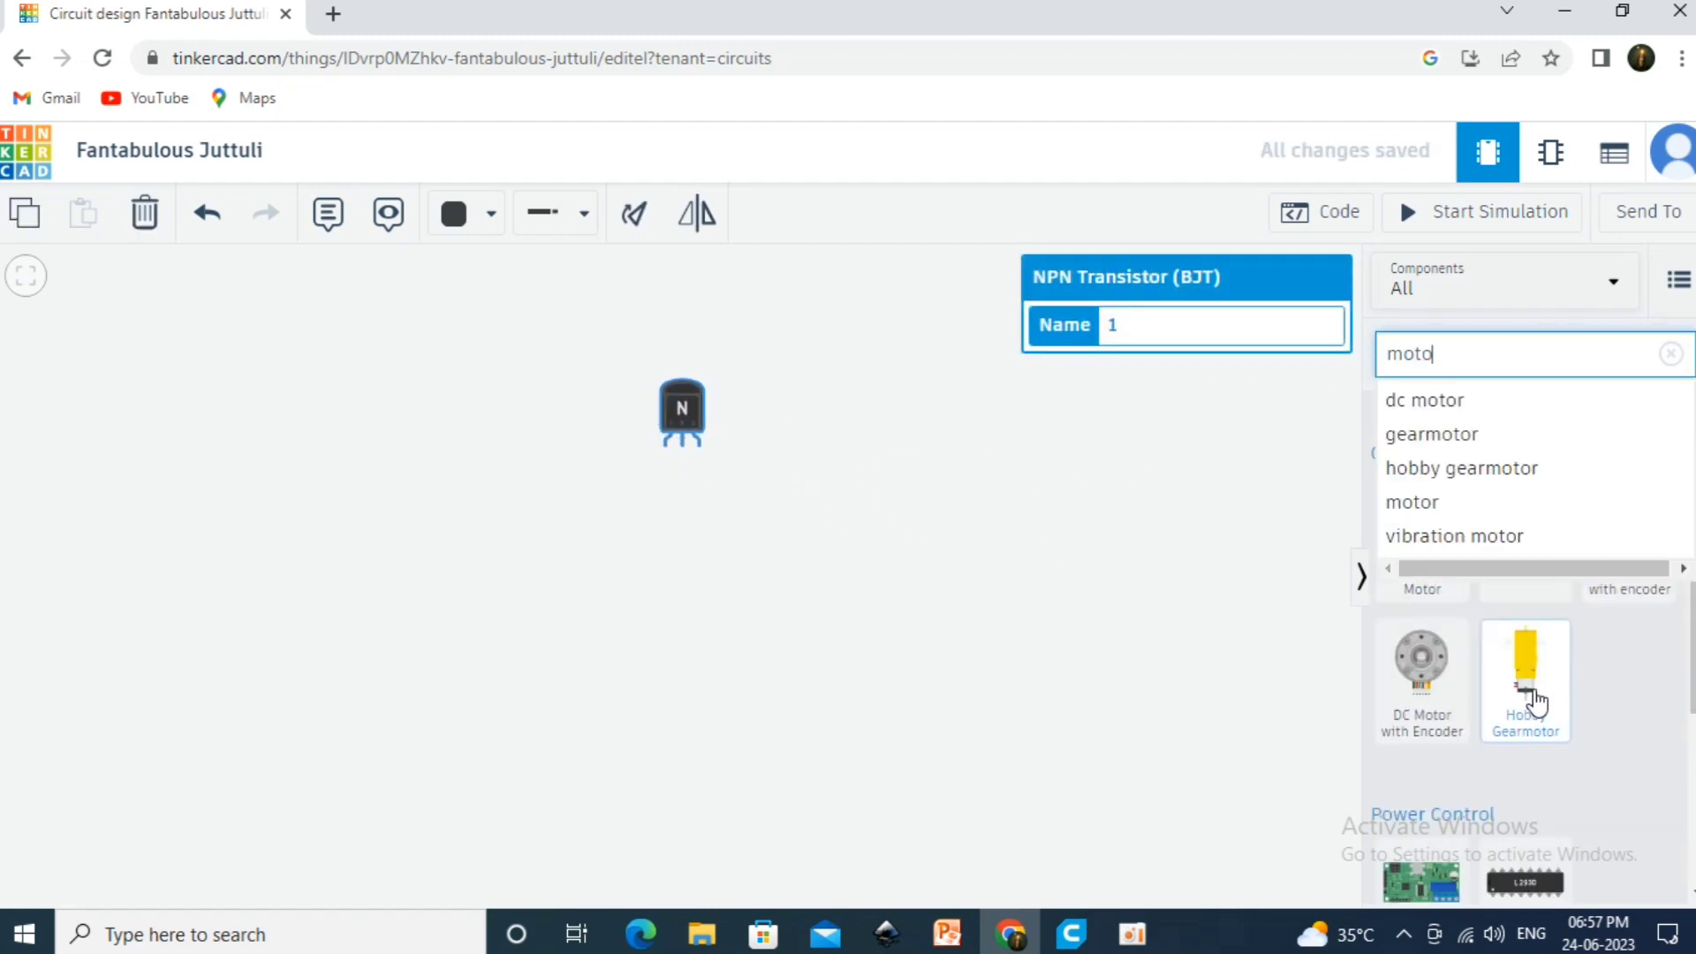
{"action": "left_click", "coordinate": [1536, 703]}
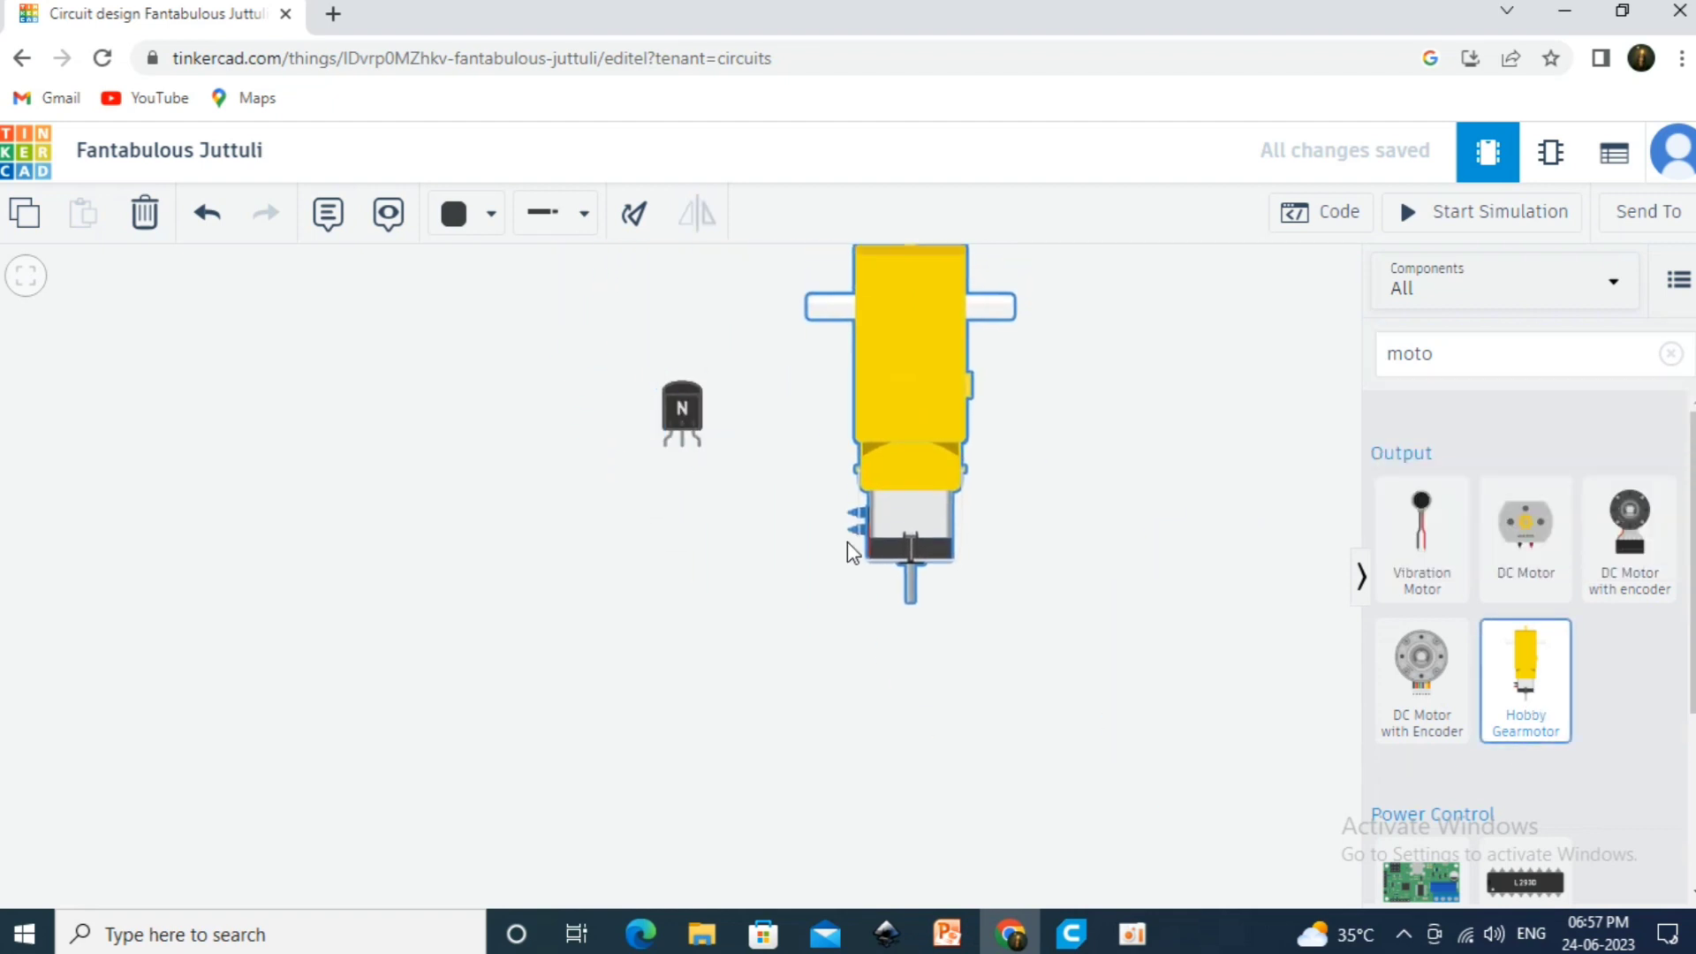
{"action": "left_click", "coordinate": [867, 542]}
Find the Power Supply component and place it to the left of the transistor
{"action": "left_click", "coordinate": [1477, 472]}
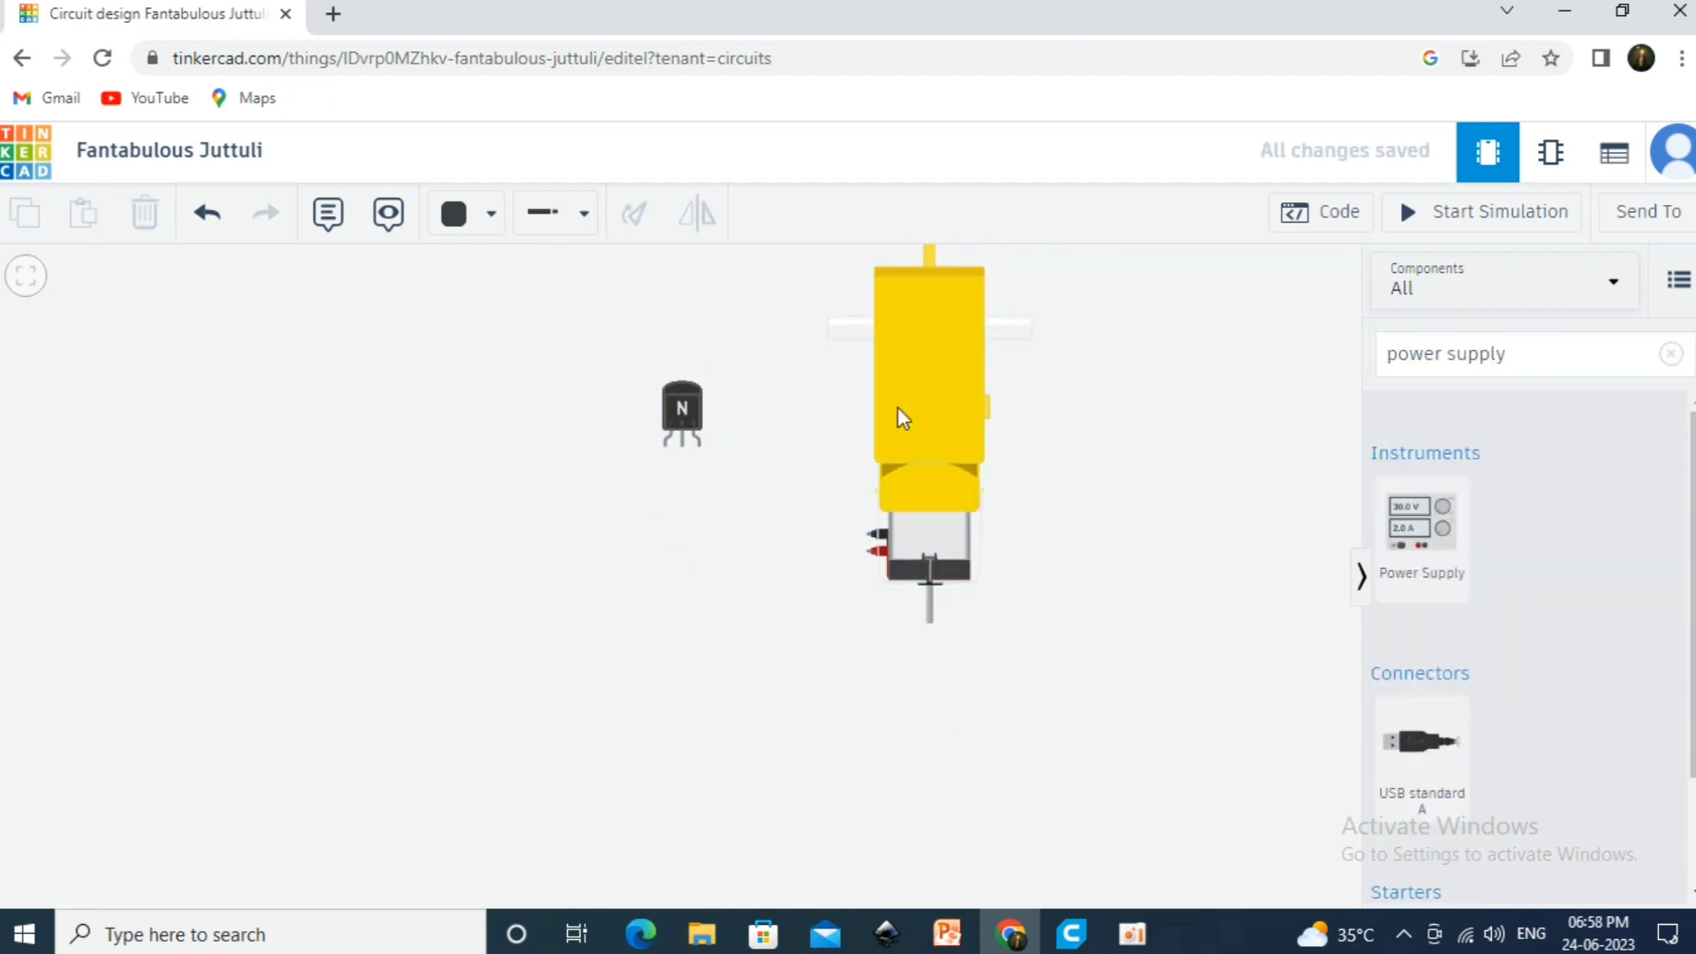
{"action": "left_click", "coordinate": [1453, 552]}
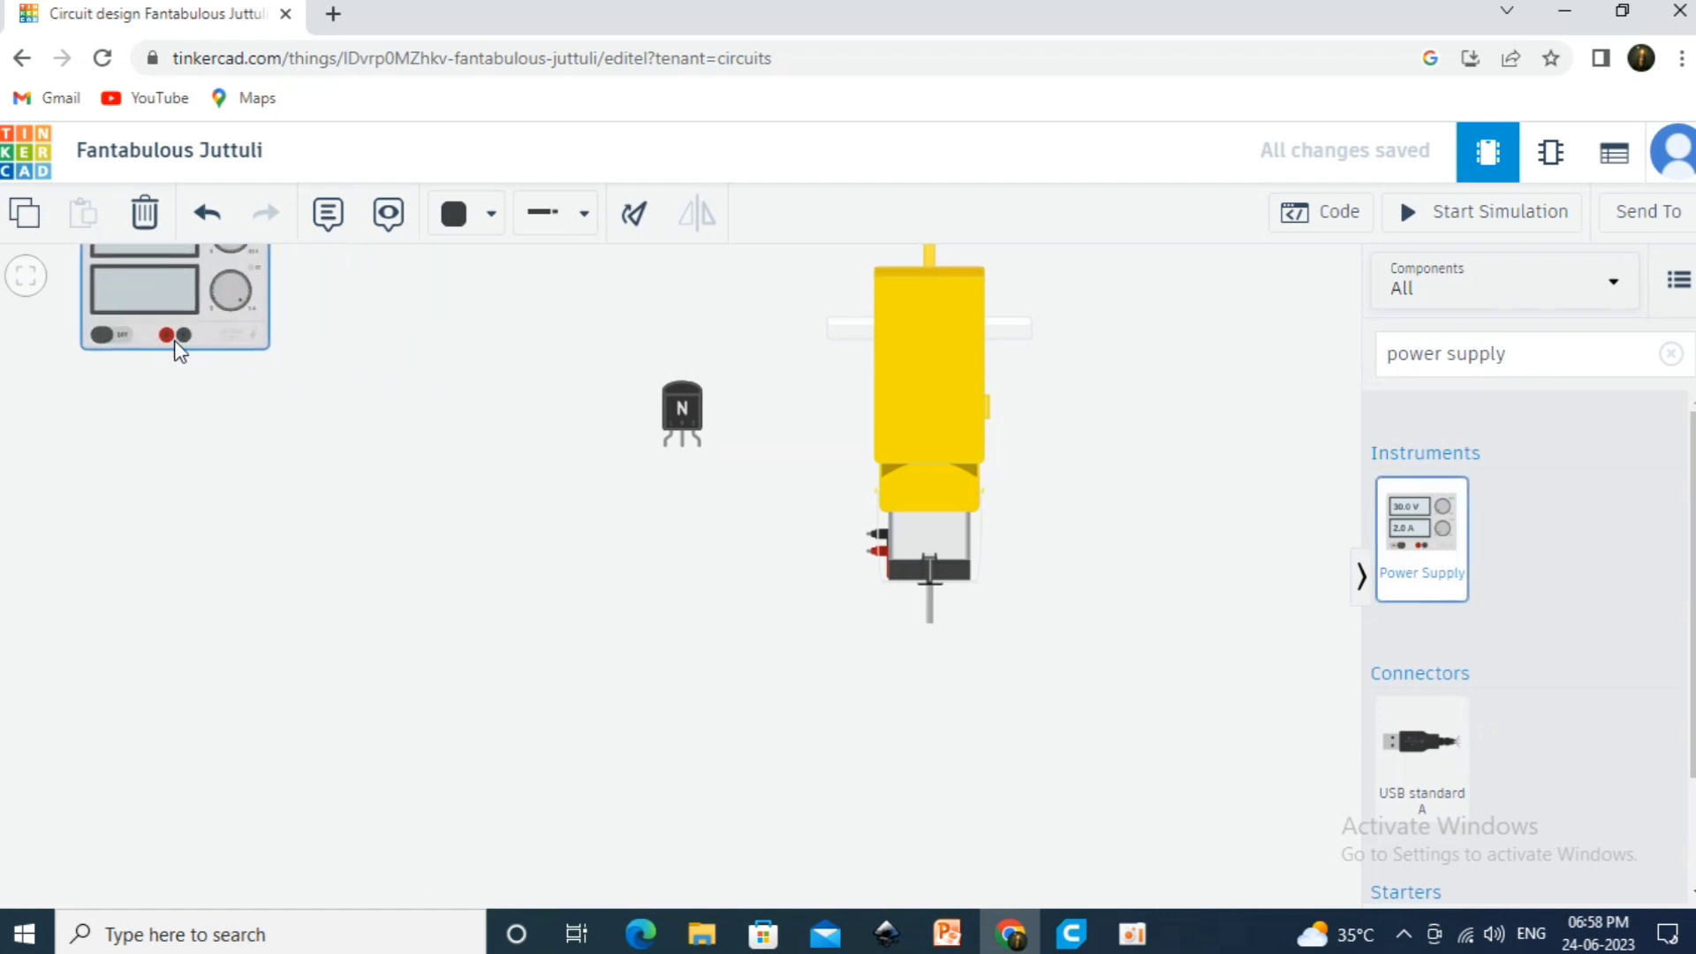
{"action": "left_click", "coordinate": [488, 428]}
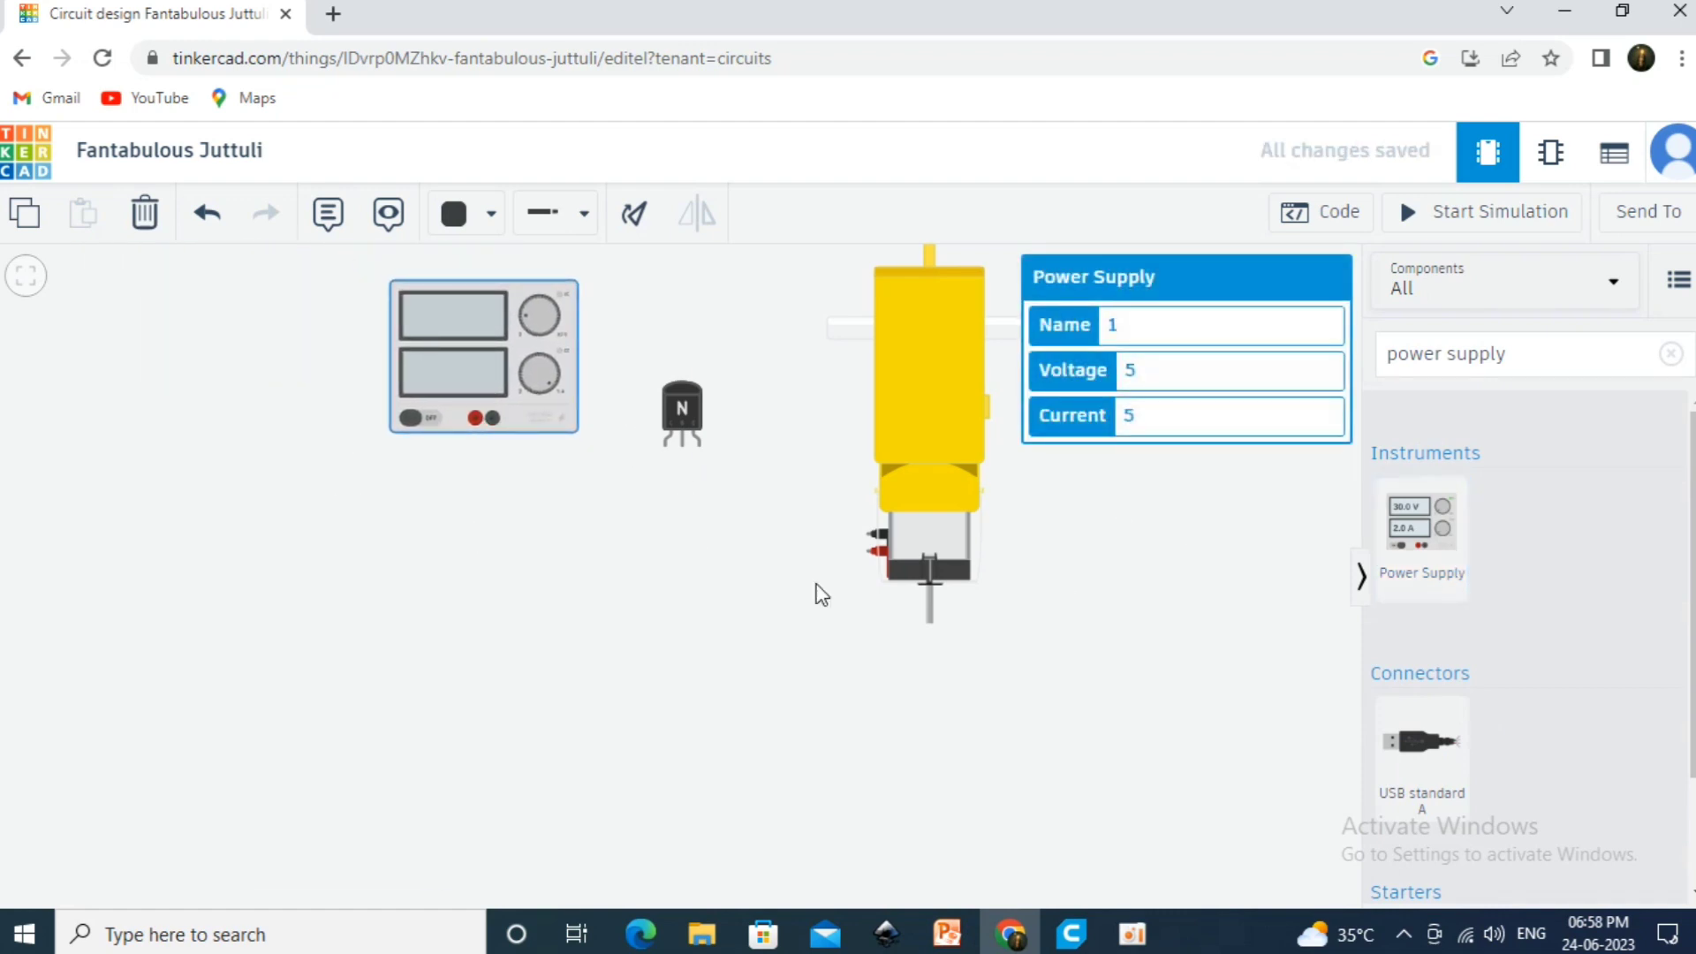
Wire the transistor's emitter to the power supply's negative terminal
{"action": "left_click", "coordinate": [541, 560]}
{"action": "scroll", "coordinate": [727, 504], "scroll_direction": "up", "scroll_amount": 5}
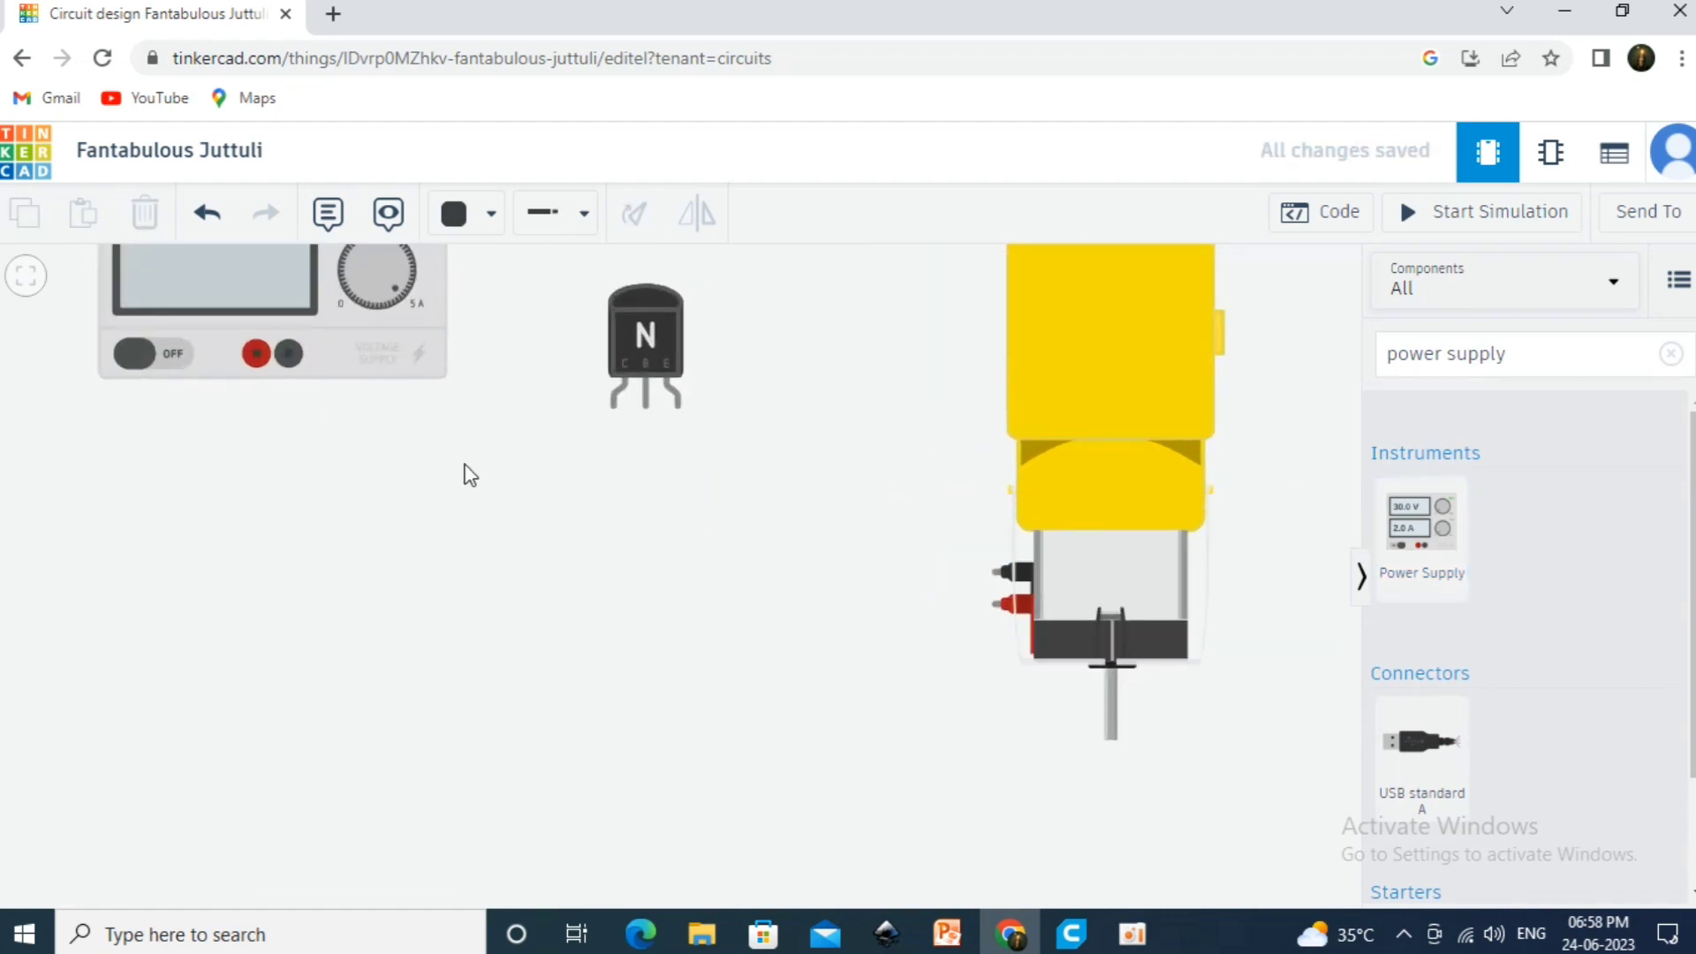
{"action": "scroll", "coordinate": [901, 468], "scroll_direction": "up", "scroll_amount": 2}
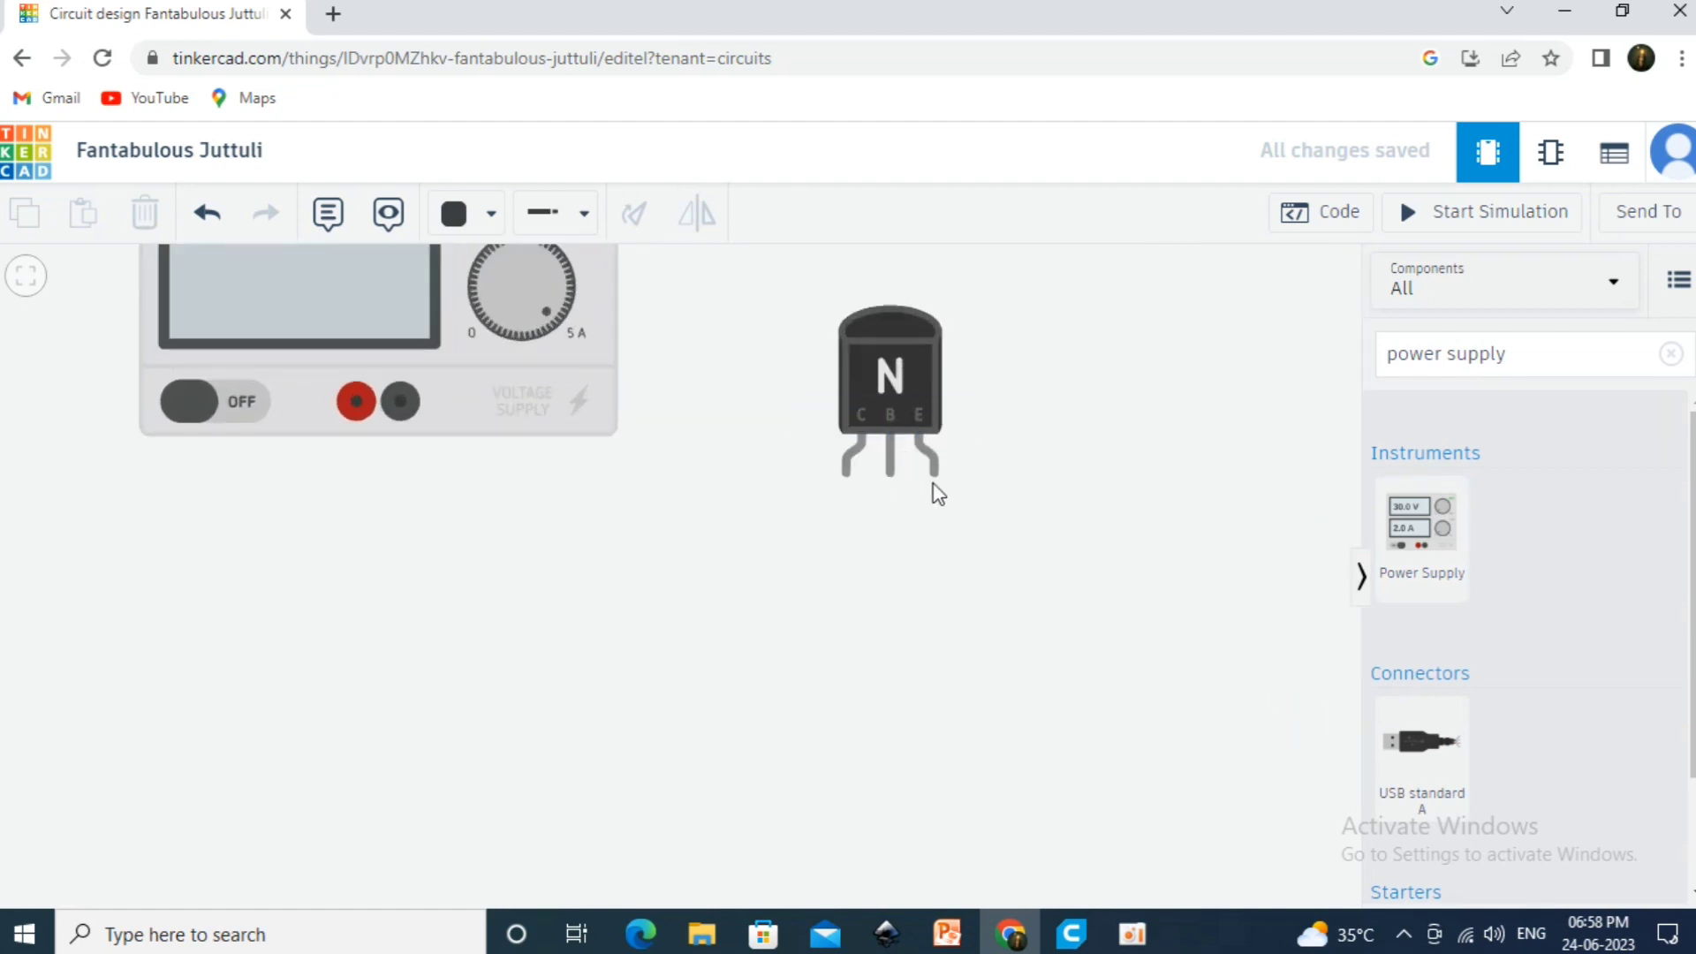
{"action": "scroll", "coordinate": [937, 485], "scroll_direction": "down", "scroll_amount": 2}
{"action": "scroll", "coordinate": [939, 493], "scroll_direction": "down", "scroll_amount": 1}
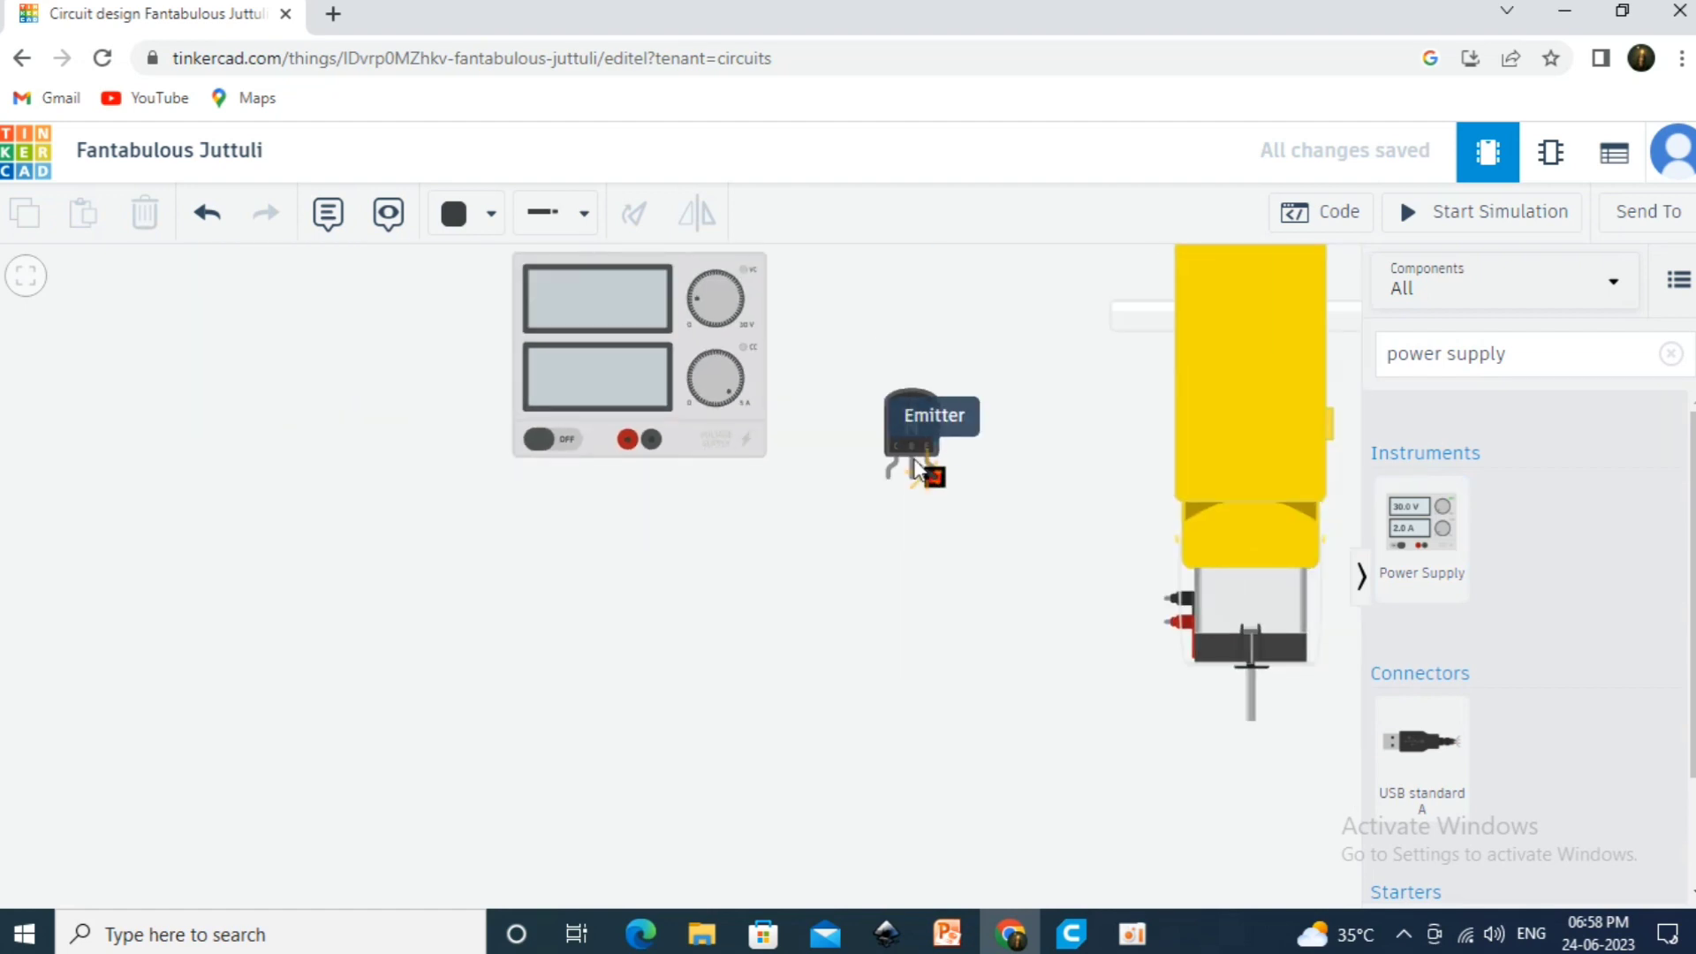
{"action": "left_click", "coordinate": [935, 479]}
{"action": "left_click", "coordinate": [651, 437]}
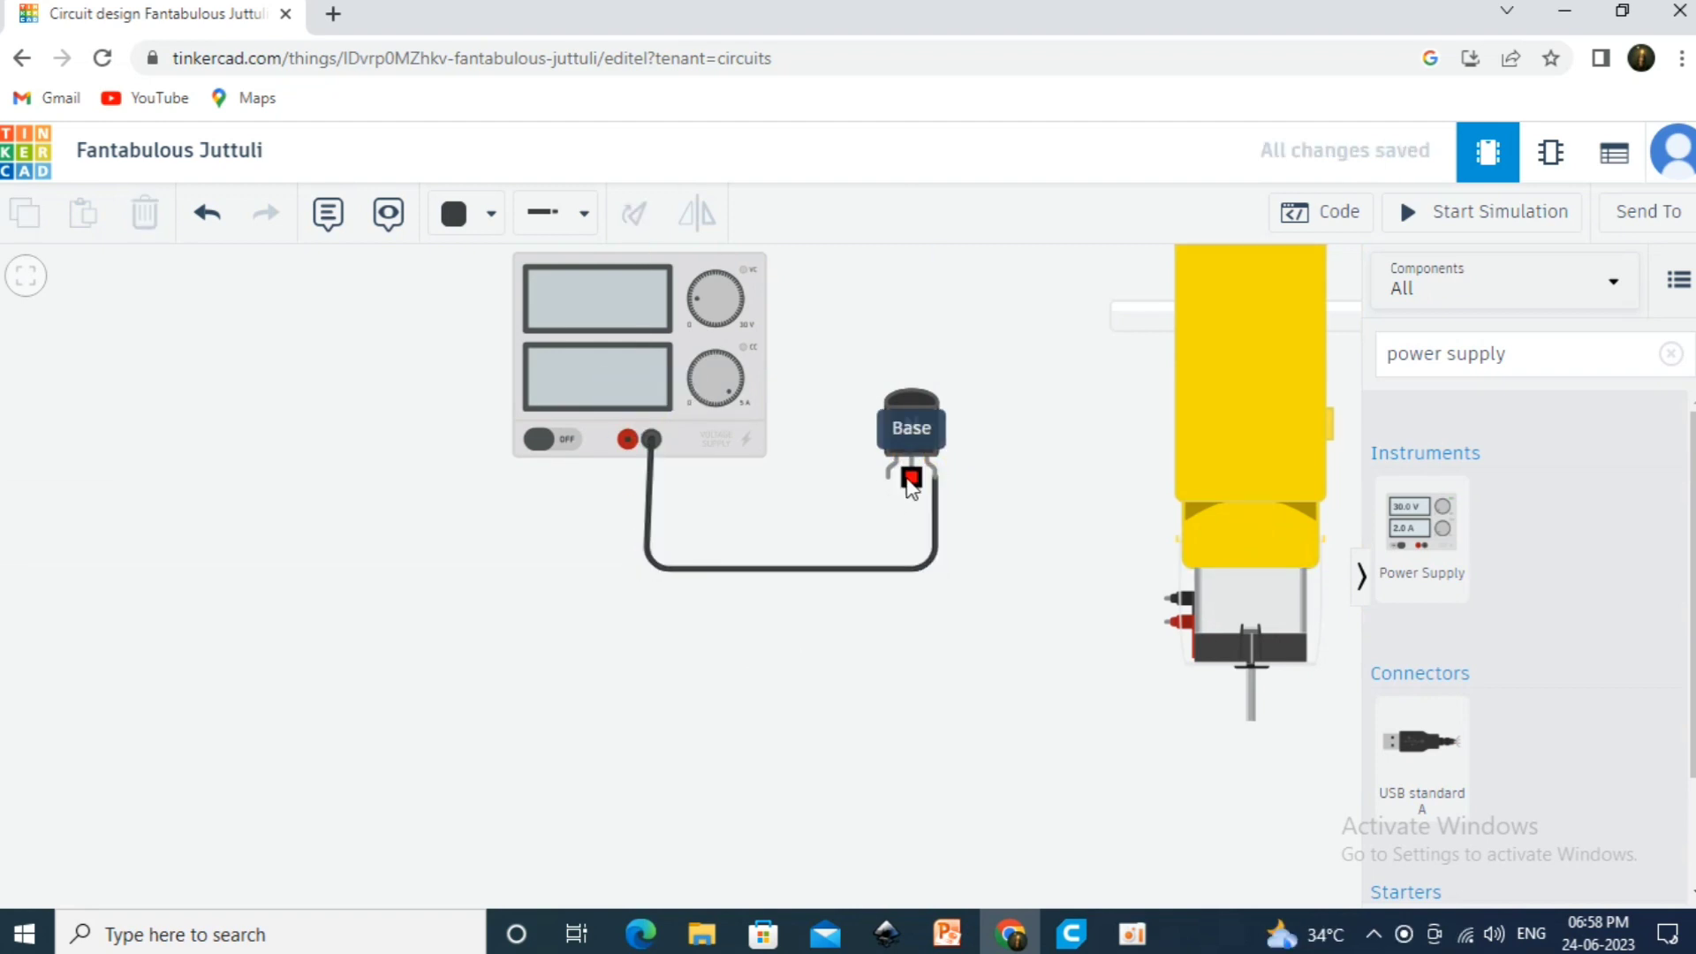
Wire the transistor's collector to the gearmotor's black terminal, bending the wire below the transistor
{"action": "left_click", "coordinate": [887, 477]}
{"action": "left_click", "coordinate": [887, 616]}
{"action": "left_click", "coordinate": [1168, 599]}
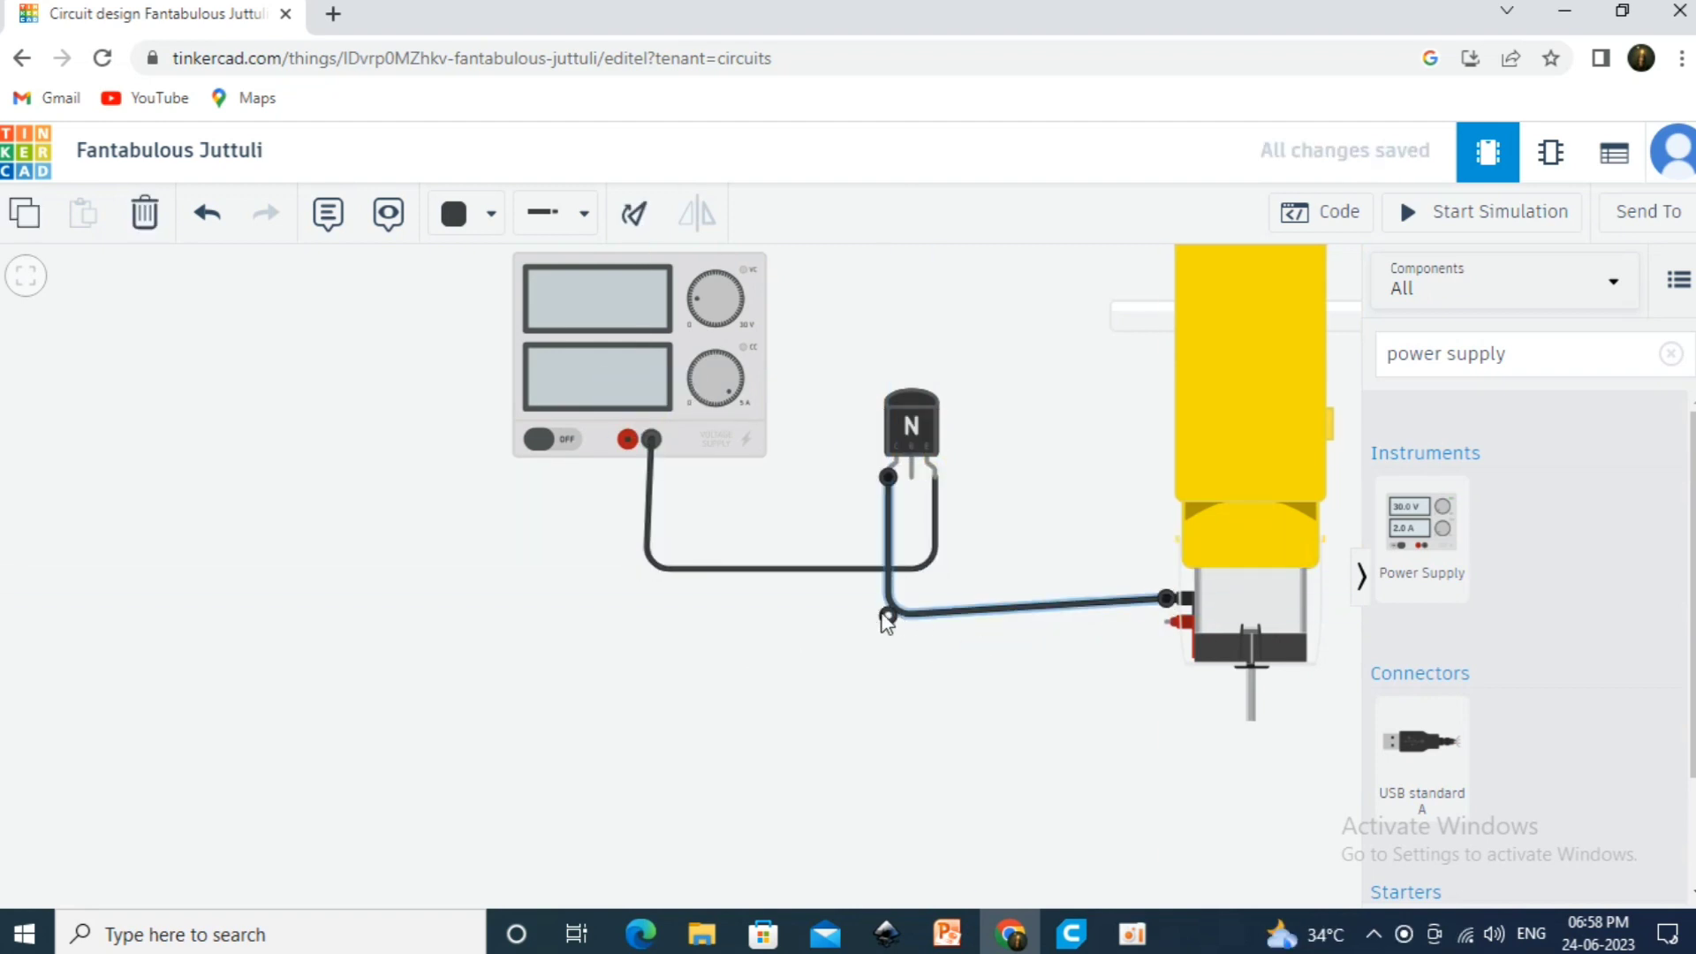
Wire the gearmotor's red terminal to the power supply's positive terminal with one corner, and color the wire red
{"action": "left_click", "coordinate": [1177, 621]}
{"action": "left_click", "coordinate": [630, 616]}
{"action": "left_click", "coordinate": [629, 439]}
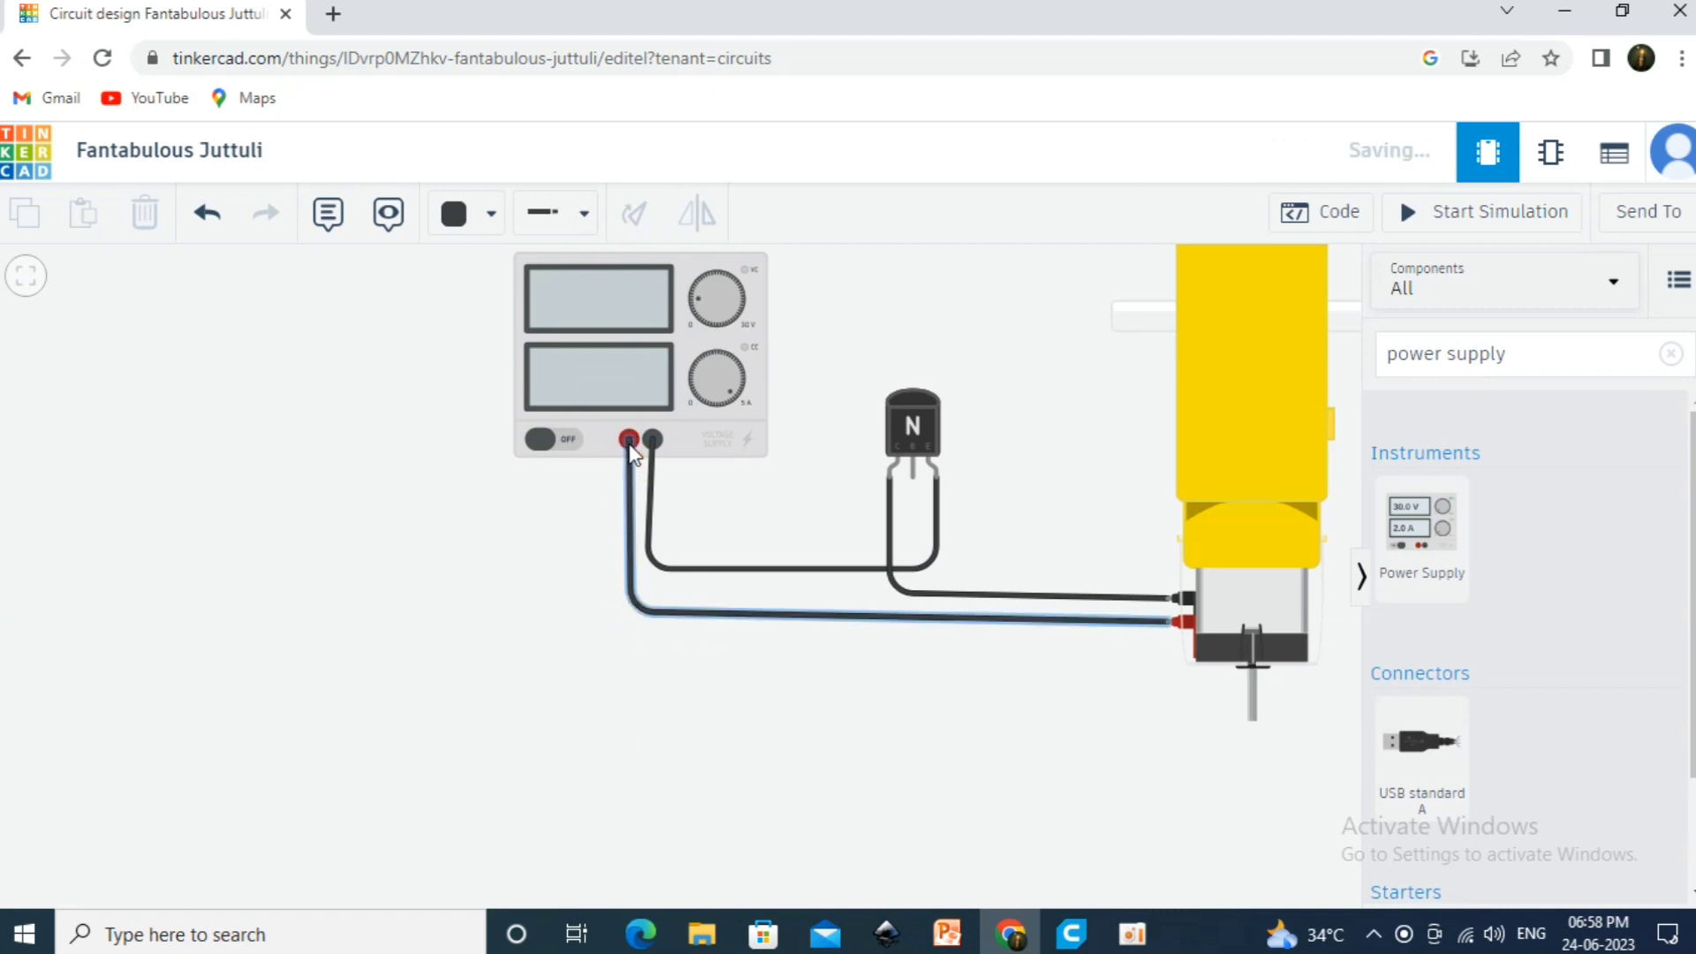
{"action": "left_click", "coordinate": [488, 217]}
{"action": "left_click", "coordinate": [495, 309]}
{"action": "left_click", "coordinate": [885, 716]}
Duplicate the power supply and place the copy to the lower left of the original
{"action": "scroll", "coordinate": [758, 638], "scroll_direction": "down", "scroll_amount": 2}
{"action": "left_click", "coordinate": [649, 385]}
{"action": "key", "text": "ctrl+c"}
{"action": "key", "text": "ctrl+v"}
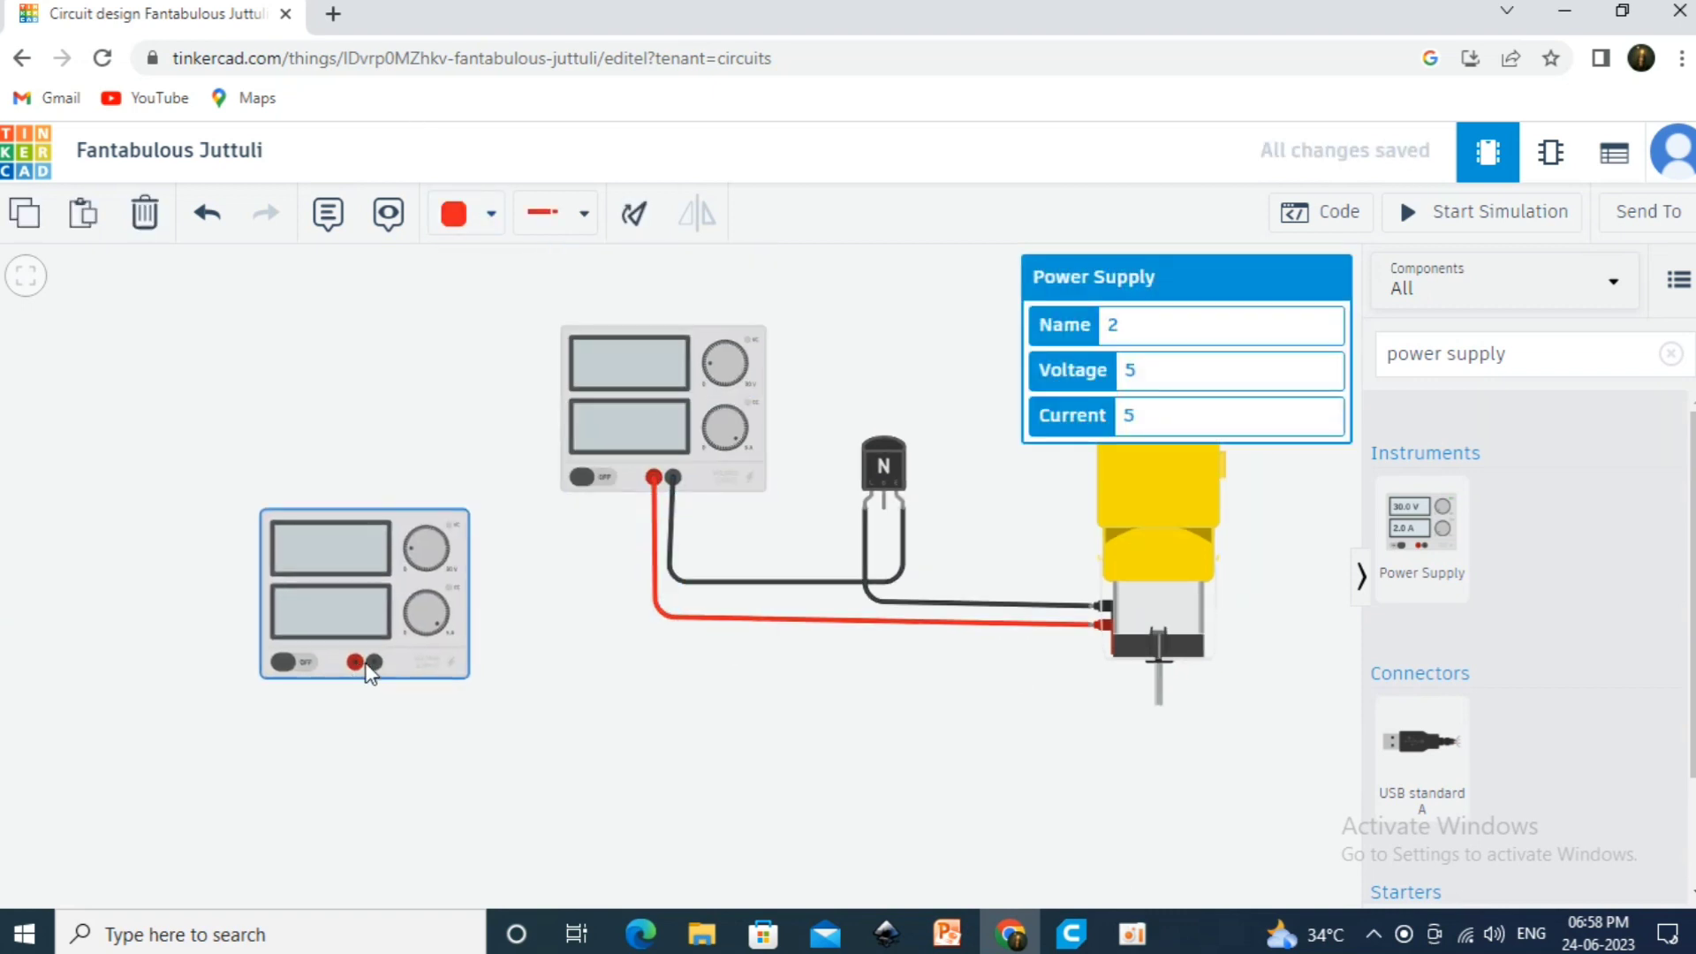
Set the voltage of the motor circuit's power supply to 12
{"action": "left_click", "coordinate": [662, 415]}
{"action": "left_click", "coordinate": [1223, 383]}
{"action": "key", "text": "BackSpace"}
Set the voltage of the copied, unwired power supply to 12
{"action": "left_click", "coordinate": [385, 608]}
{"action": "double_click", "coordinate": [1164, 375]}
{"action": "type", "text": "12"}
{"action": "left_click", "coordinate": [872, 360]}
{"action": "left_click", "coordinate": [403, 586]}
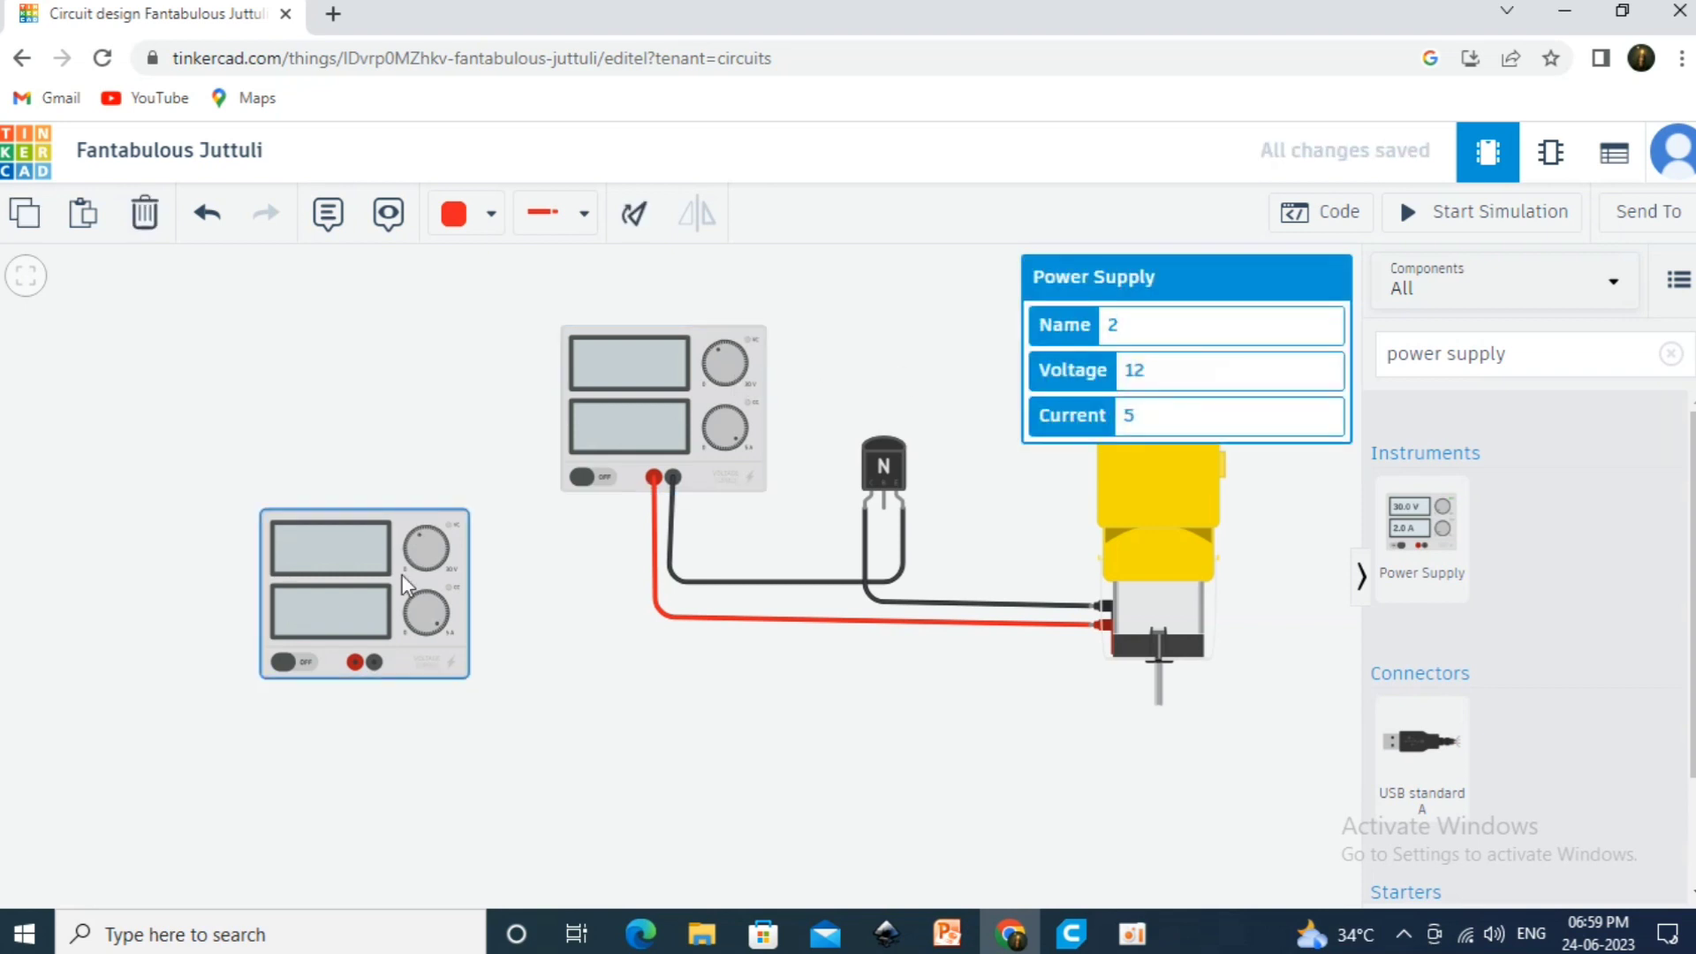
{"action": "left_click", "coordinate": [653, 406]}
Set the copied power supply's voltage to 5
{"action": "left_click", "coordinate": [405, 595]}
{"action": "left_click", "coordinate": [1223, 377]}
{"action": "key", "text": "BackSpace"}
{"action": "key", "text": "BackSpace"}
{"action": "type", "text": "5"}
{"action": "left_click", "coordinate": [491, 667]}
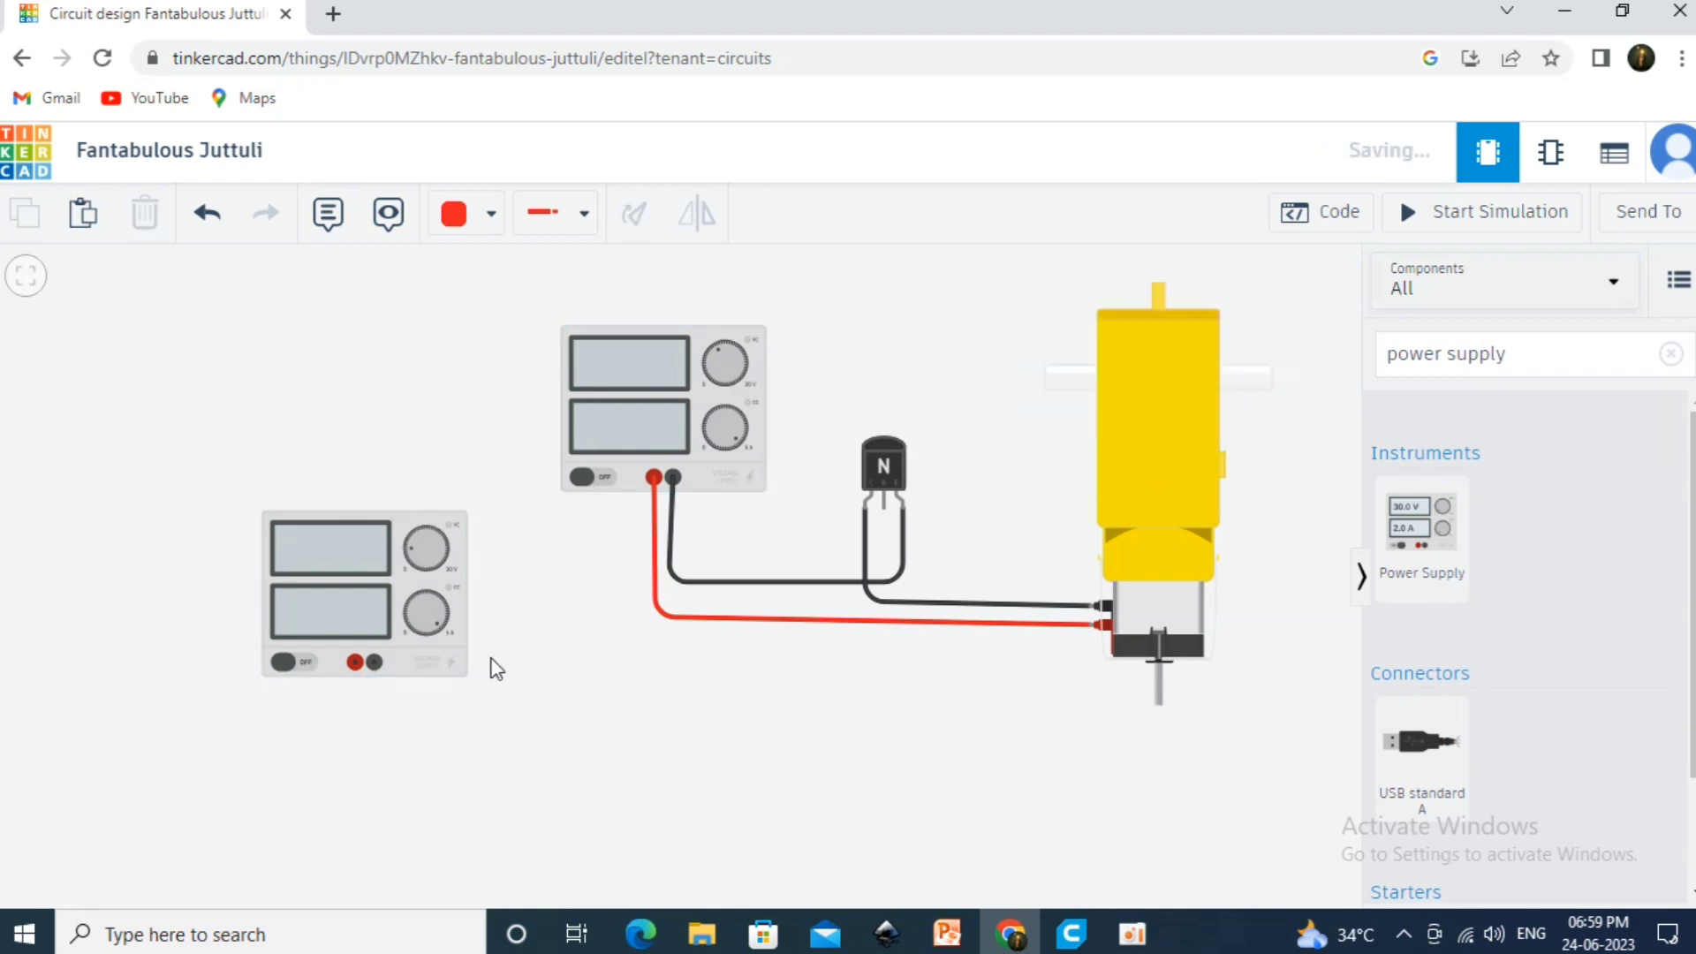
Move the copied power supply up, closer to level with the original one
{"action": "left_click_drag", "start_coordinate": [463, 616], "coordinate": [463, 539]}
{"action": "scroll", "coordinate": [463, 539], "scroll_direction": "up", "scroll_amount": 2}
{"action": "left_click", "coordinate": [767, 594]}
Find the Resistor component and place it horizontally below the copied power supply
{"action": "triple_click", "coordinate": [1473, 358]}
{"action": "key", "text": "BackSpace"}
{"action": "type", "text": "resistor"}
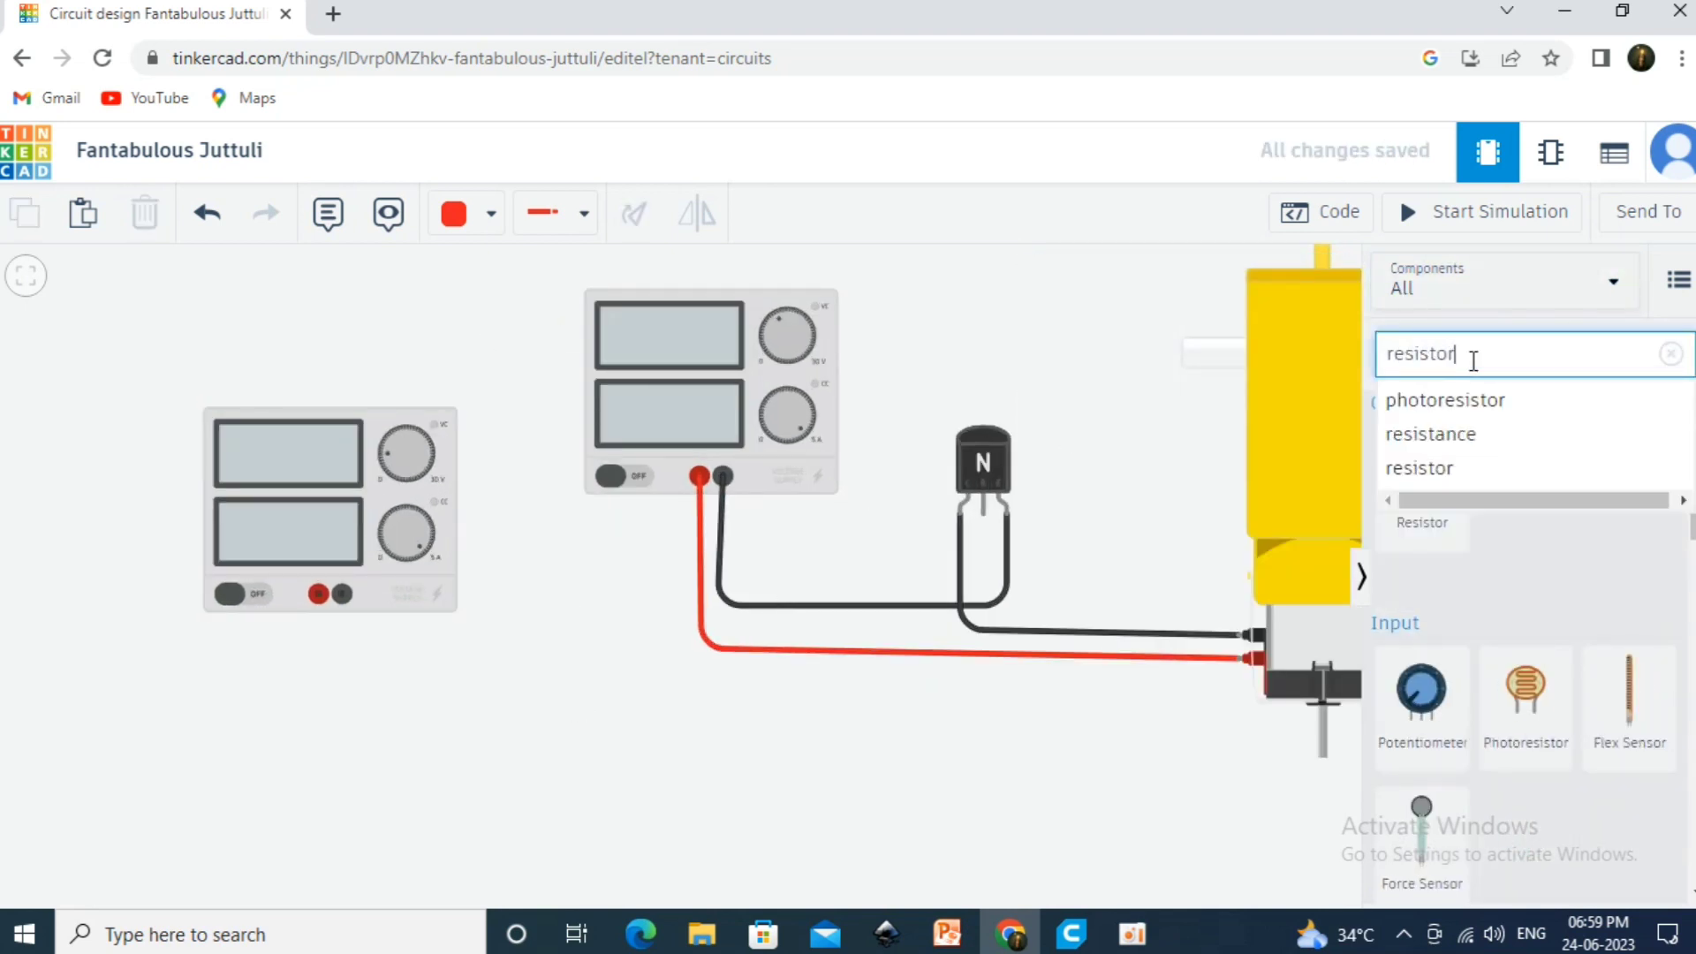
{"action": "left_click", "coordinate": [1425, 435]}
{"action": "left_click_drag", "start_coordinate": [1385, 486], "coordinate": [415, 707]}
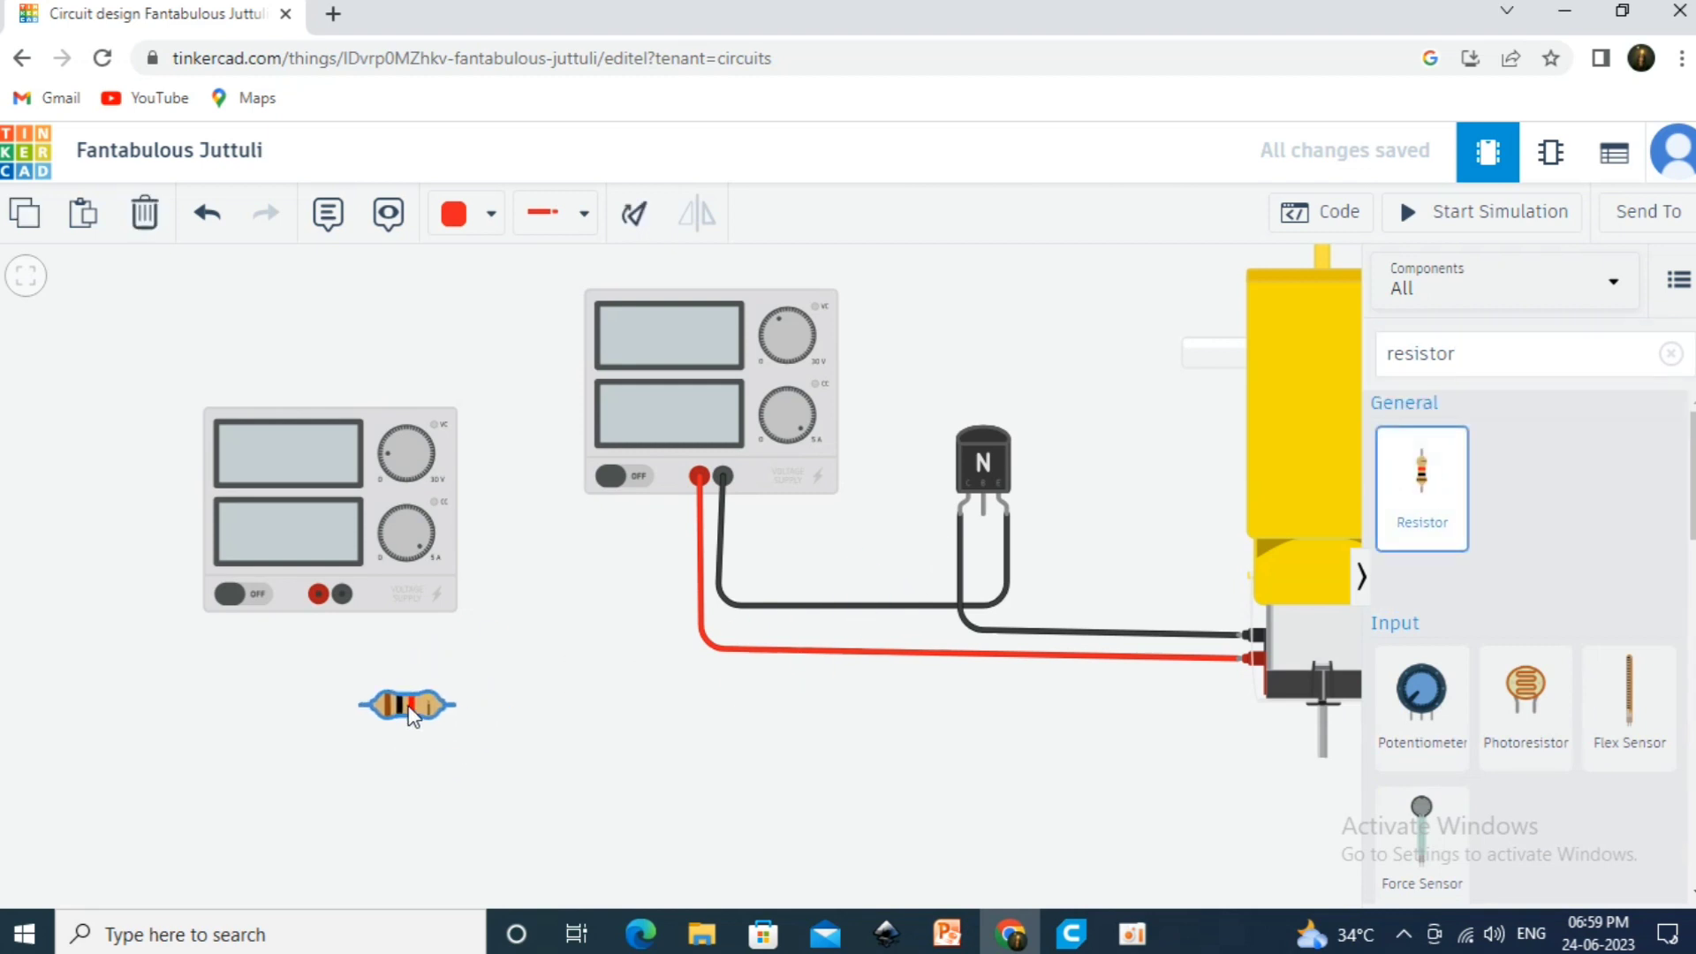
Wire the negative terminals of both power supplies together, route the wire around a corner and color it black
{"action": "left_click", "coordinate": [342, 594]}
{"action": "left_click", "coordinate": [723, 477]}
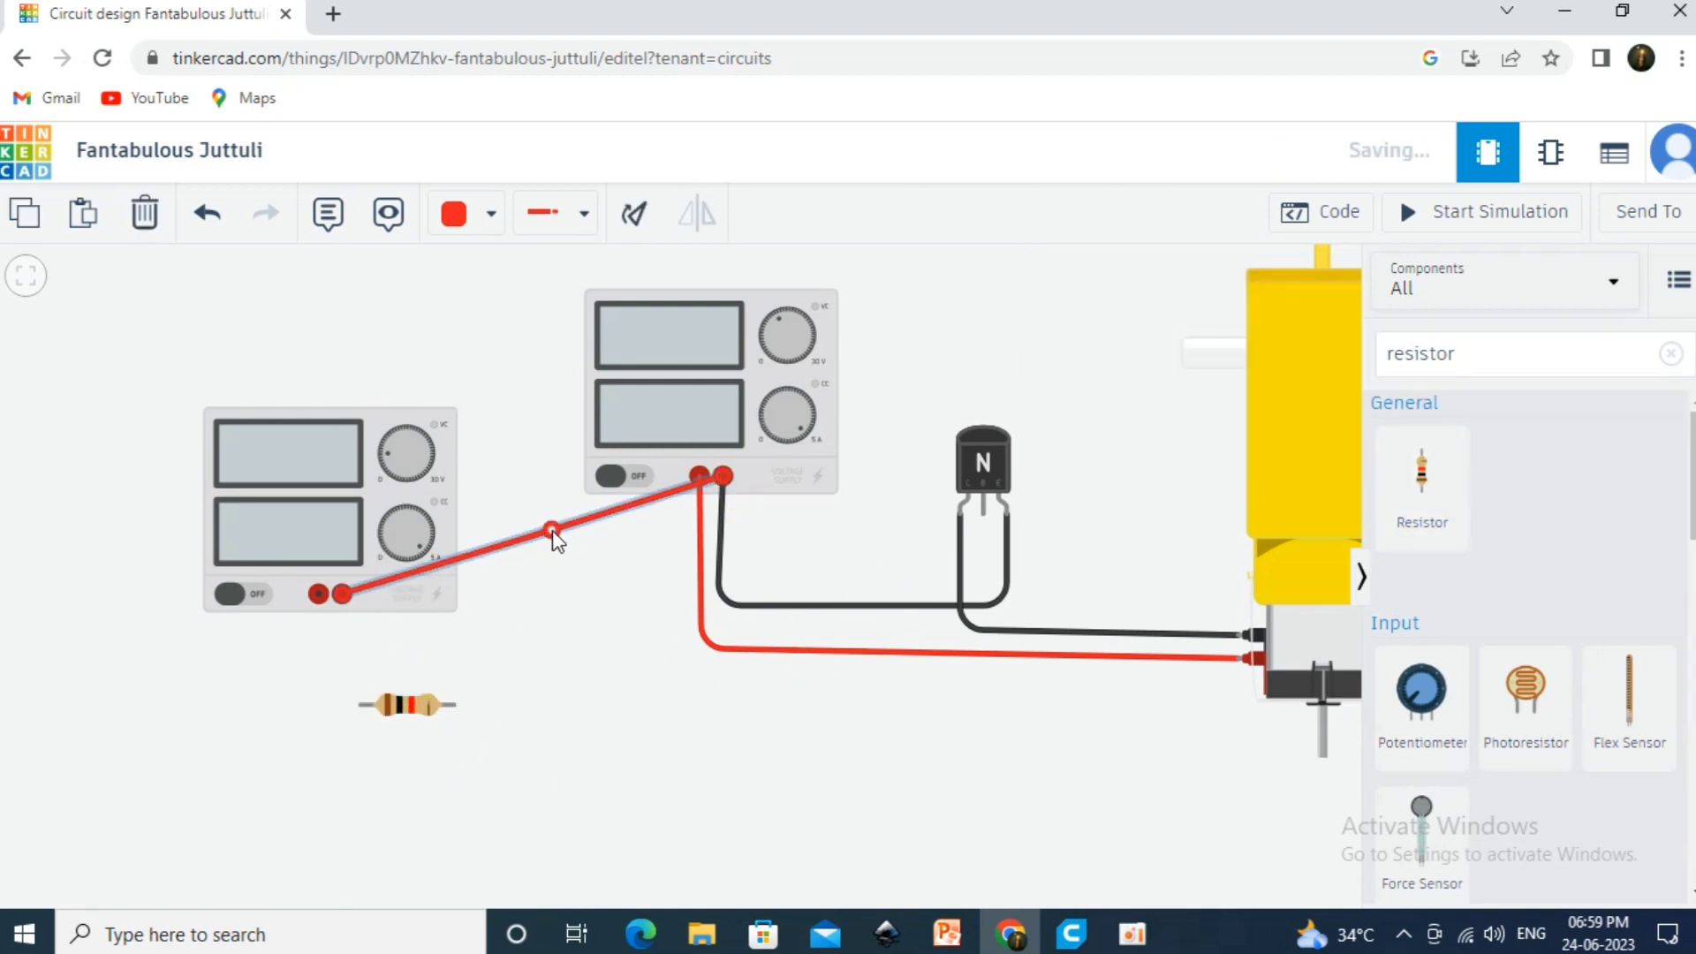
{"action": "left_click_drag", "start_coordinate": [554, 530], "coordinate": [722, 601]}
{"action": "left_click", "coordinate": [486, 231]}
{"action": "left_click", "coordinate": [487, 269]}
{"action": "left_click", "coordinate": [337, 629]}
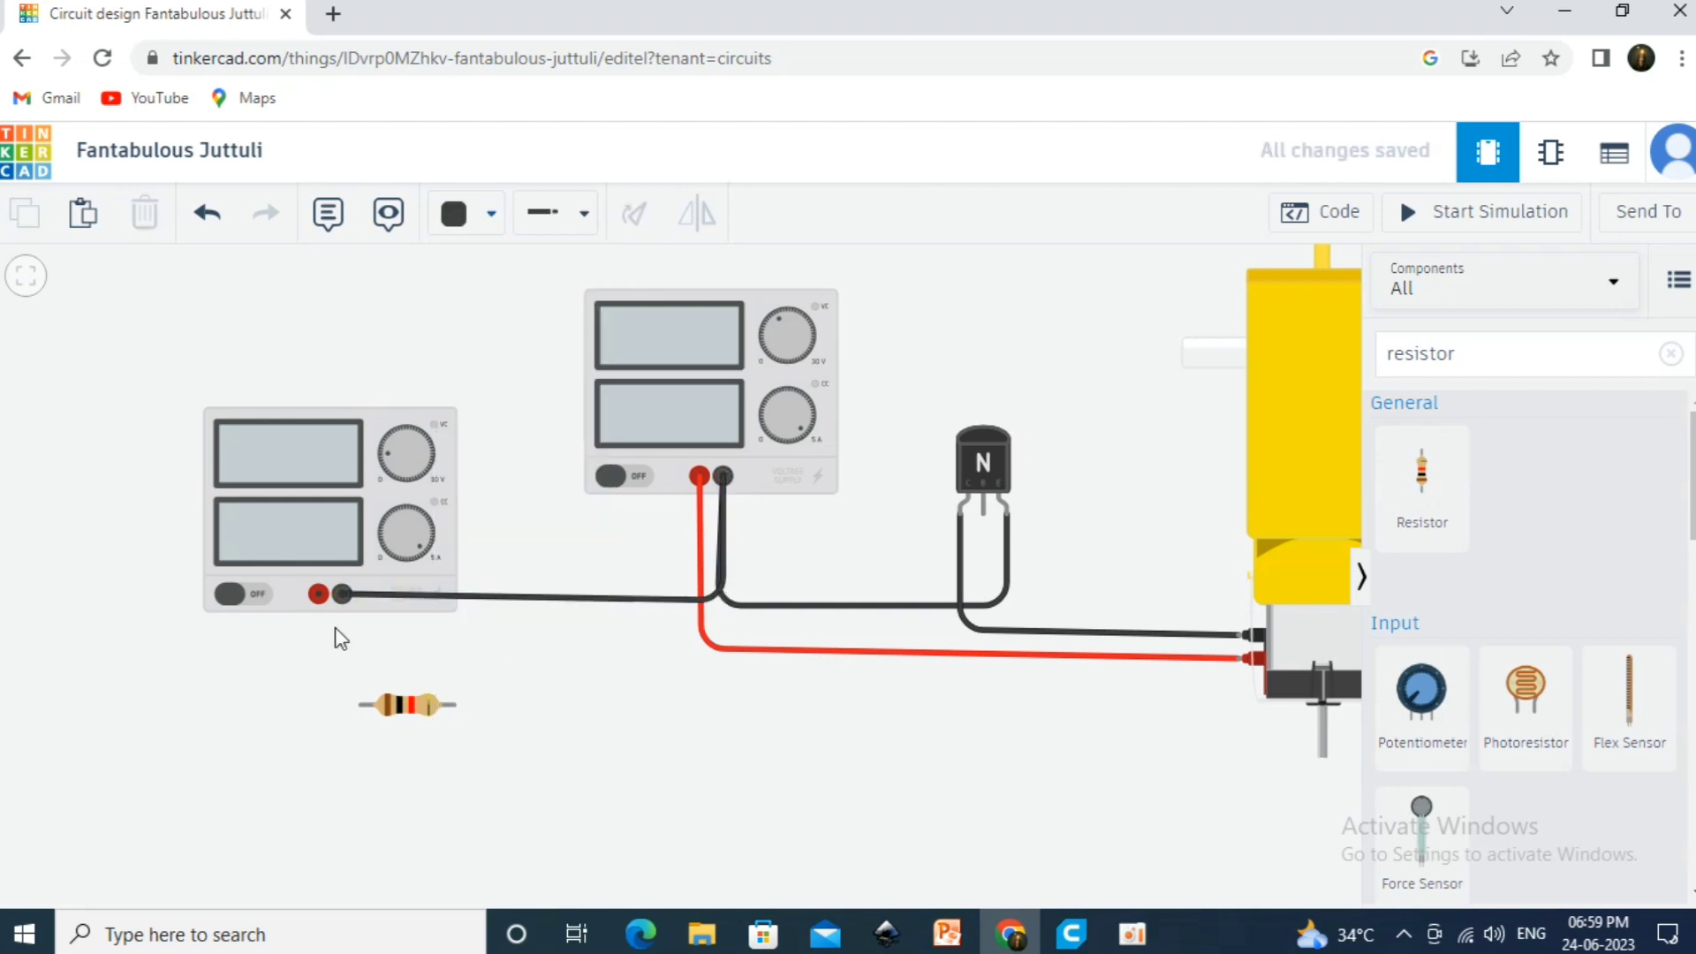
Wire the copied supply's positive terminal to the resistor's near lead, bending the wire at a right angle
{"action": "left_click", "coordinate": [319, 594]}
{"action": "left_click", "coordinate": [361, 705]}
{"action": "left_click", "coordinate": [338, 658]}
{"action": "left_click_drag", "start_coordinate": [338, 657], "coordinate": [319, 705]}
{"action": "scroll", "coordinate": [557, 707], "scroll_direction": "down", "scroll_amount": 1}
{"action": "left_click_drag", "start_coordinate": [556, 707], "coordinate": [532, 658]}
Simulate the motor circuit with the transistor base still unconnected, and stop the simulation
{"action": "left_click", "coordinate": [1484, 216]}
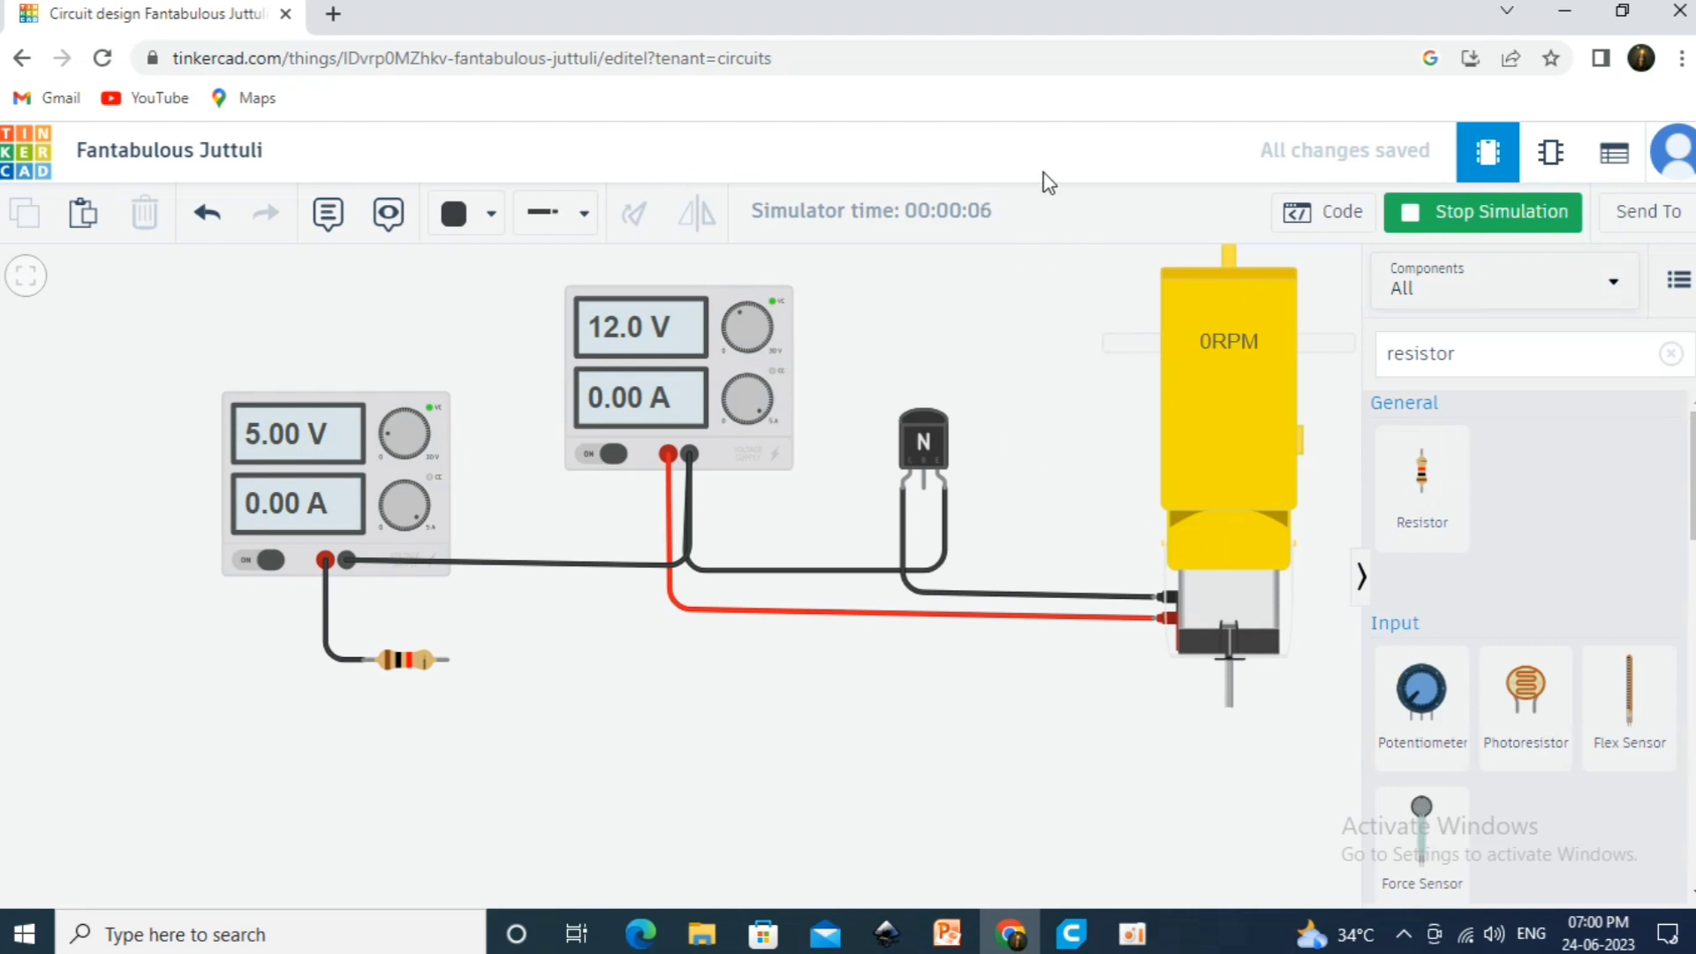
{"action": "left_click", "coordinate": [1456, 203]}
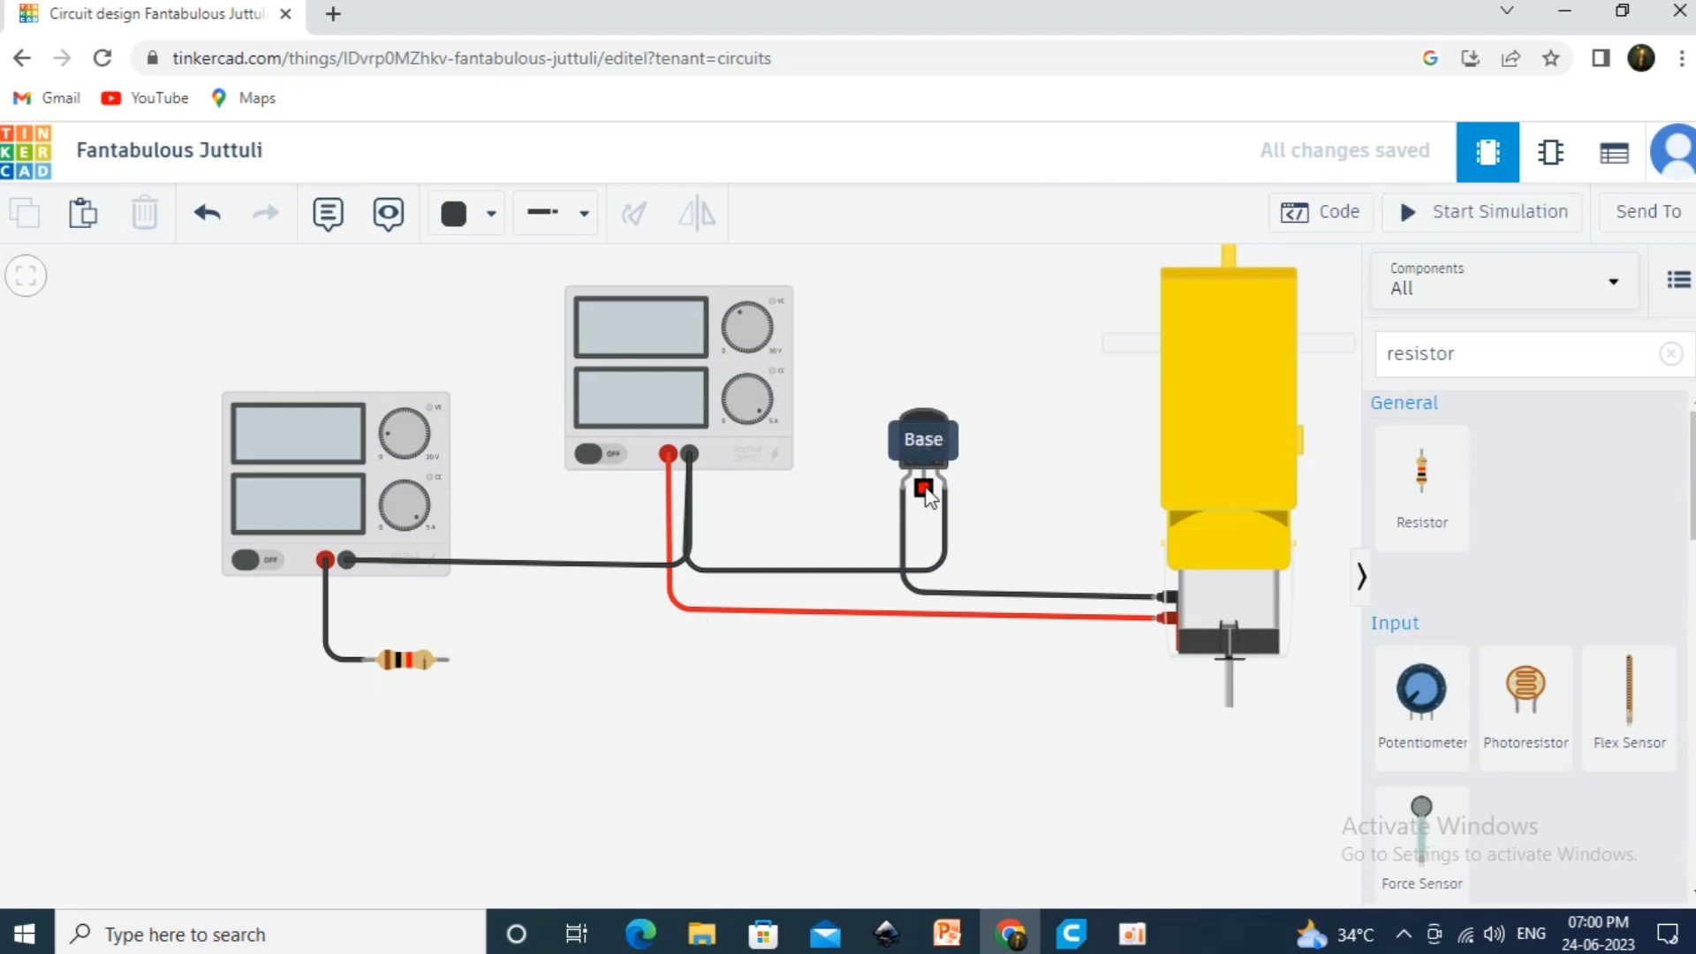
Wire the resistor's free lead to the transistor's base, routing the wire with a corner below the transistor
{"action": "left_click", "coordinate": [415, 664]}
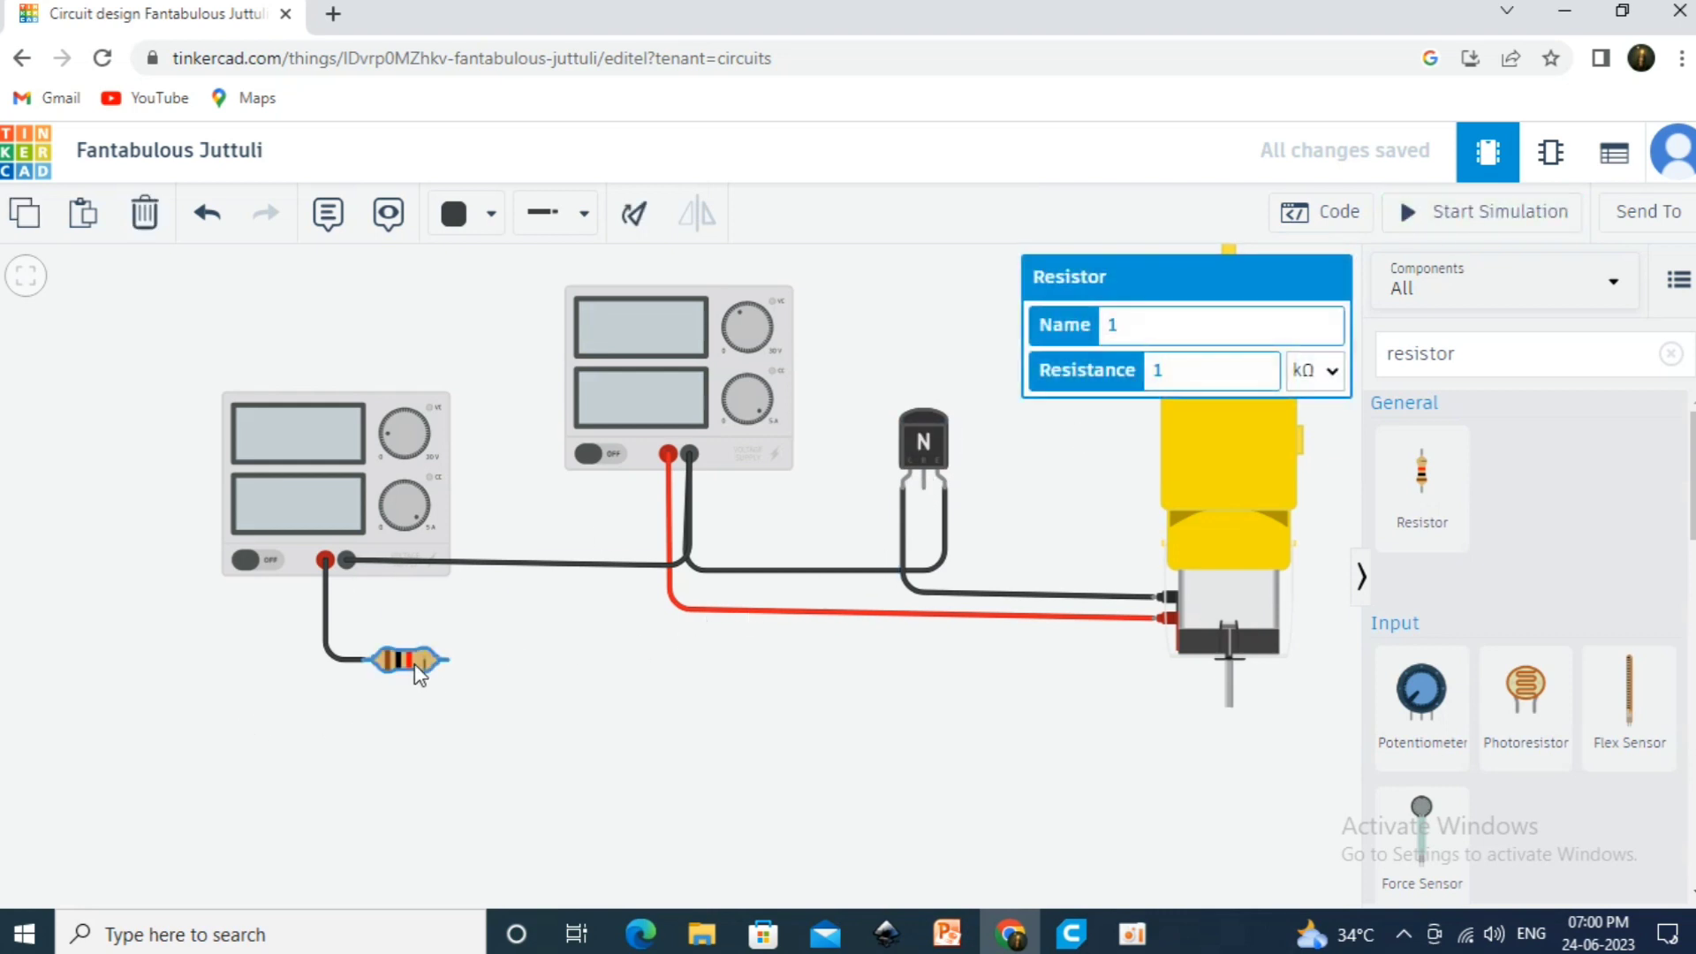
{"action": "left_click", "coordinate": [446, 660]}
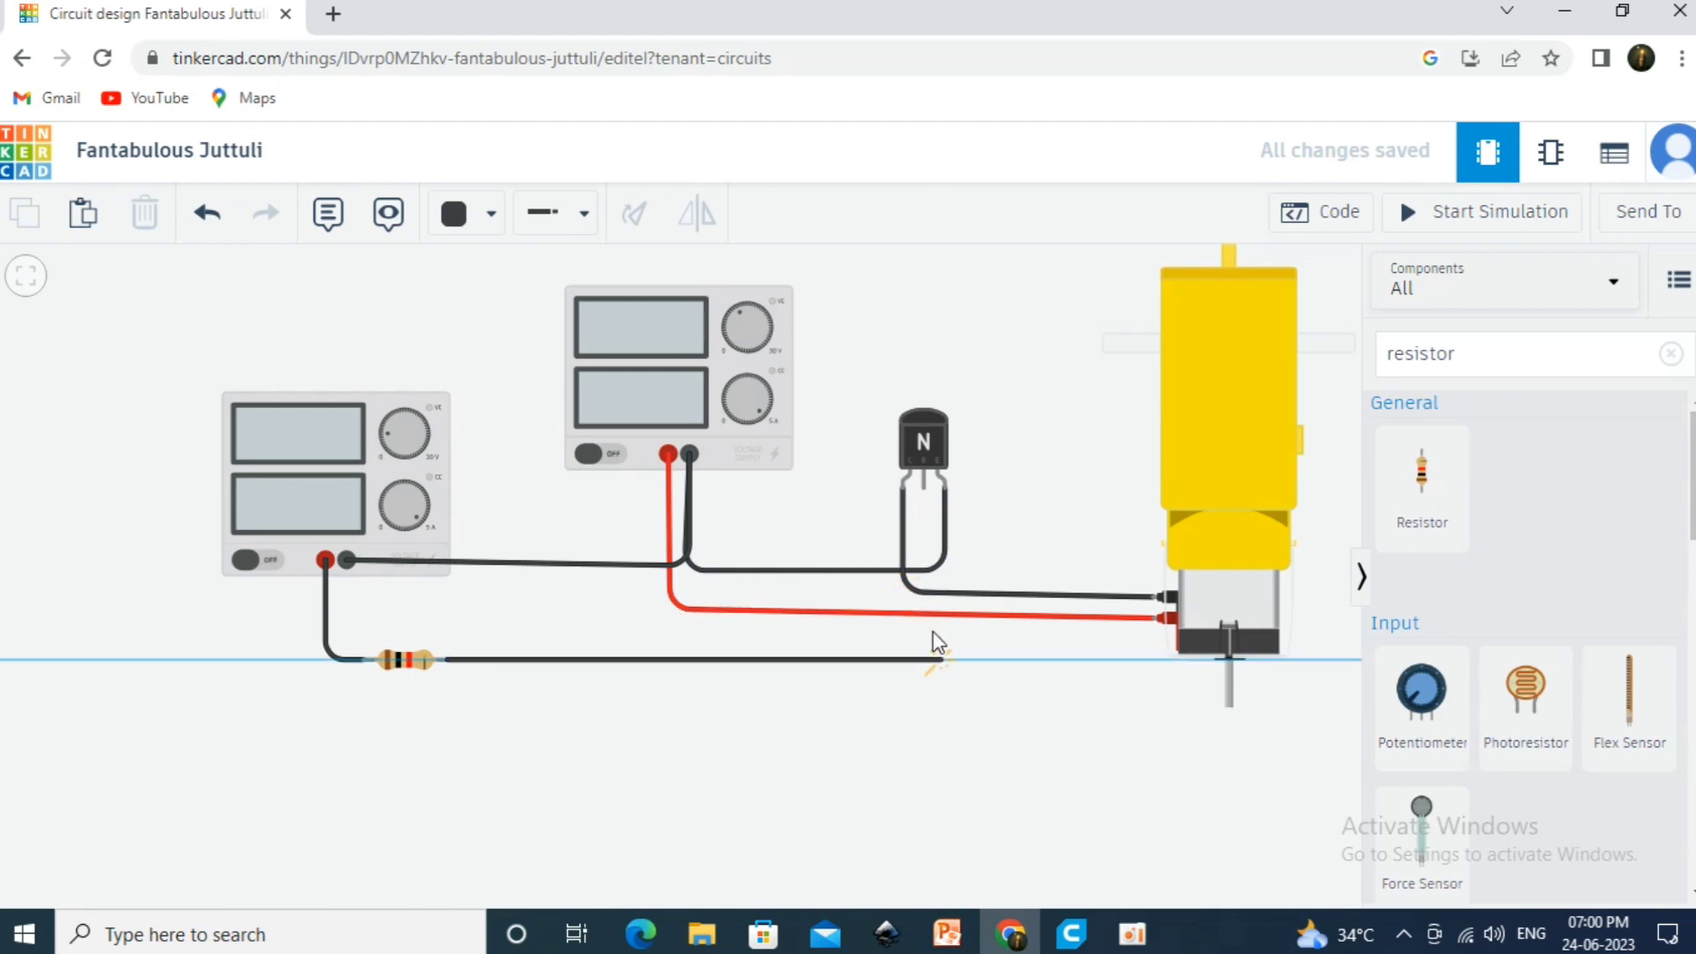
{"action": "left_click", "coordinate": [923, 488]}
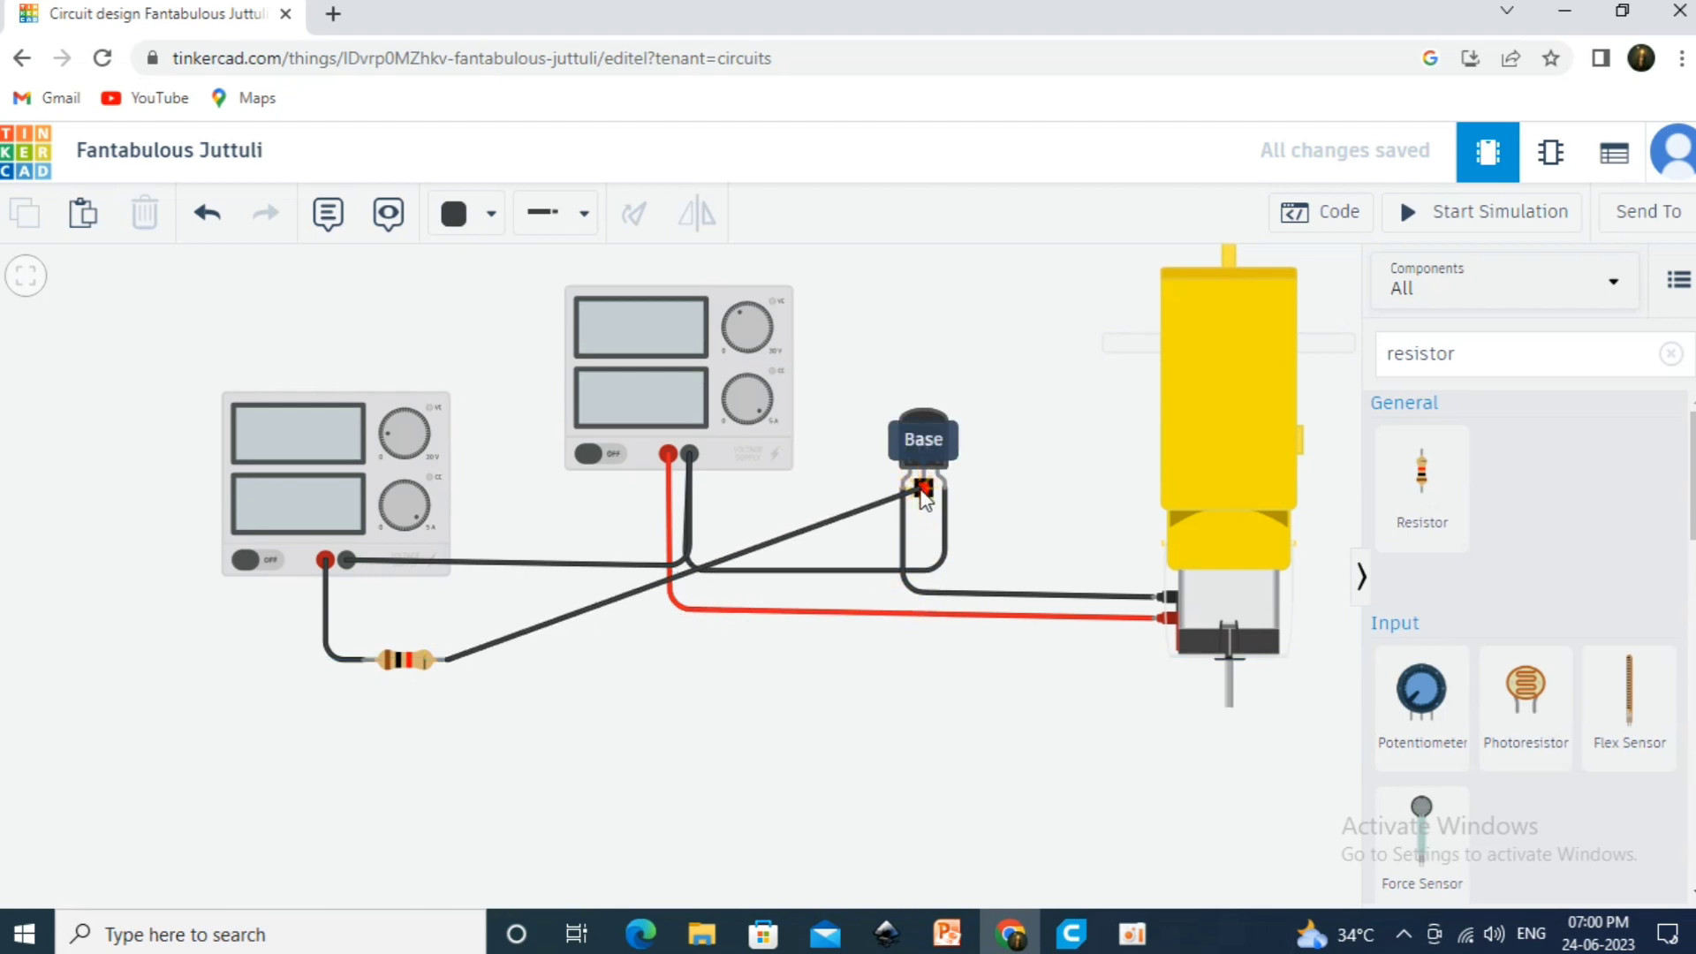
{"action": "left_click", "coordinate": [779, 539]}
{"action": "left_click_drag", "start_coordinate": [779, 538], "coordinate": [919, 664]}
{"action": "left_click", "coordinate": [999, 805]}
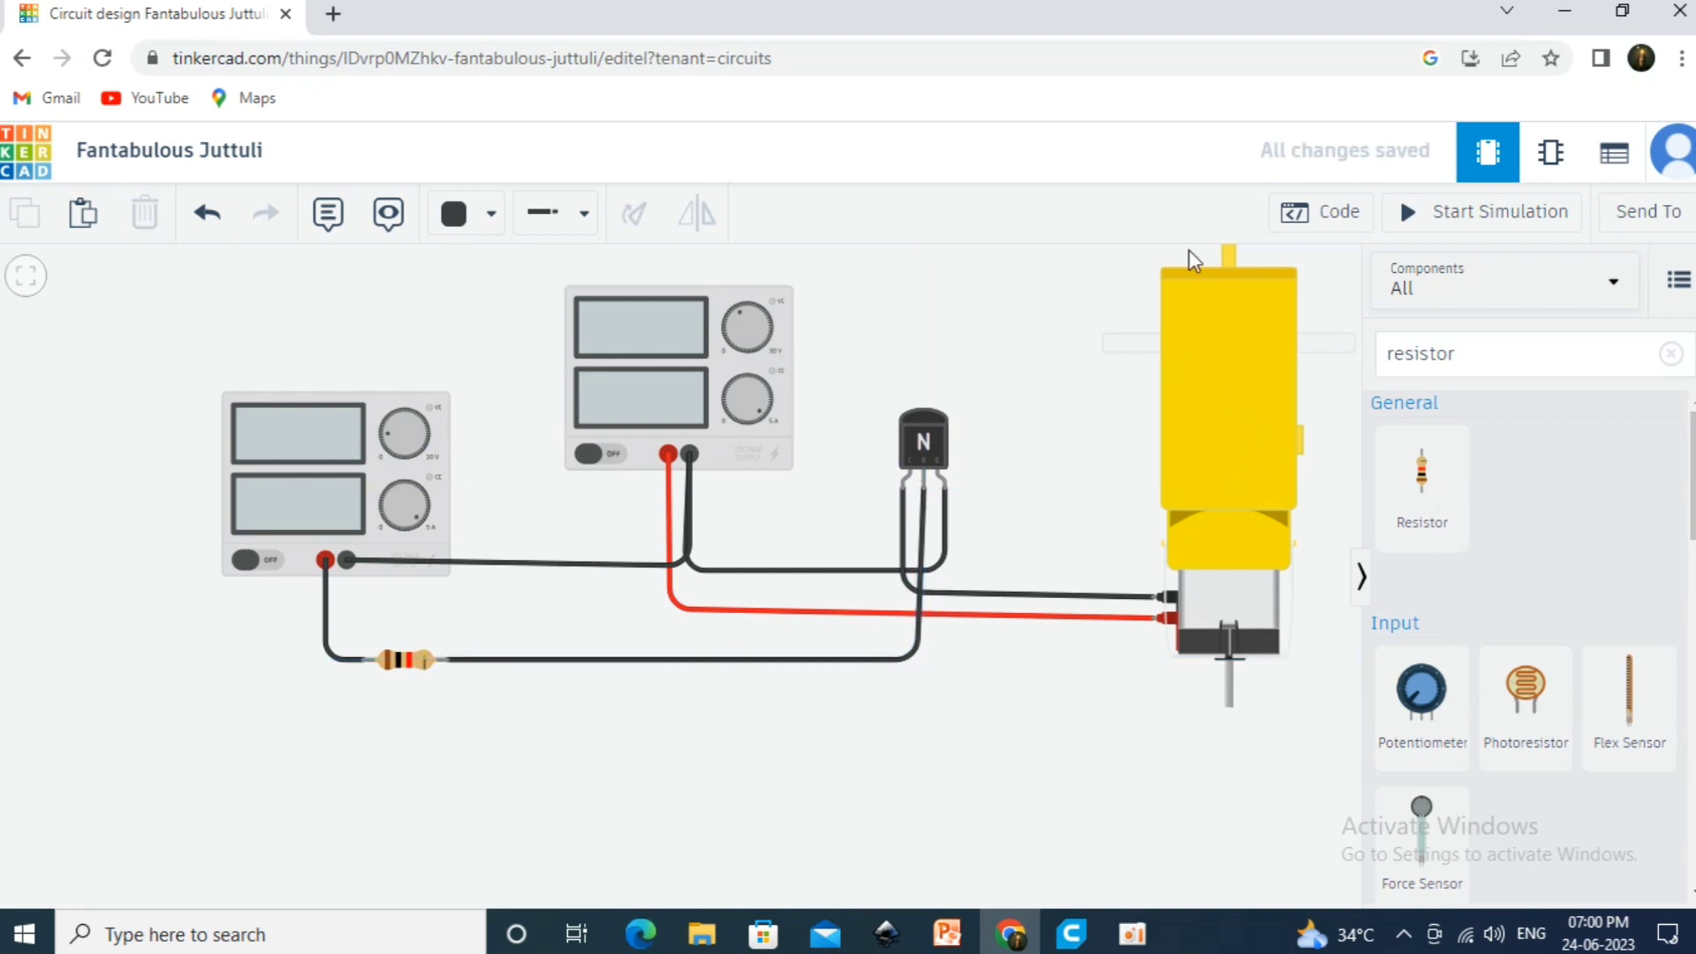
Simulate the completed motor circuit and raise the motor supply's voltage to 18.9 V
{"action": "left_click", "coordinate": [1496, 216]}
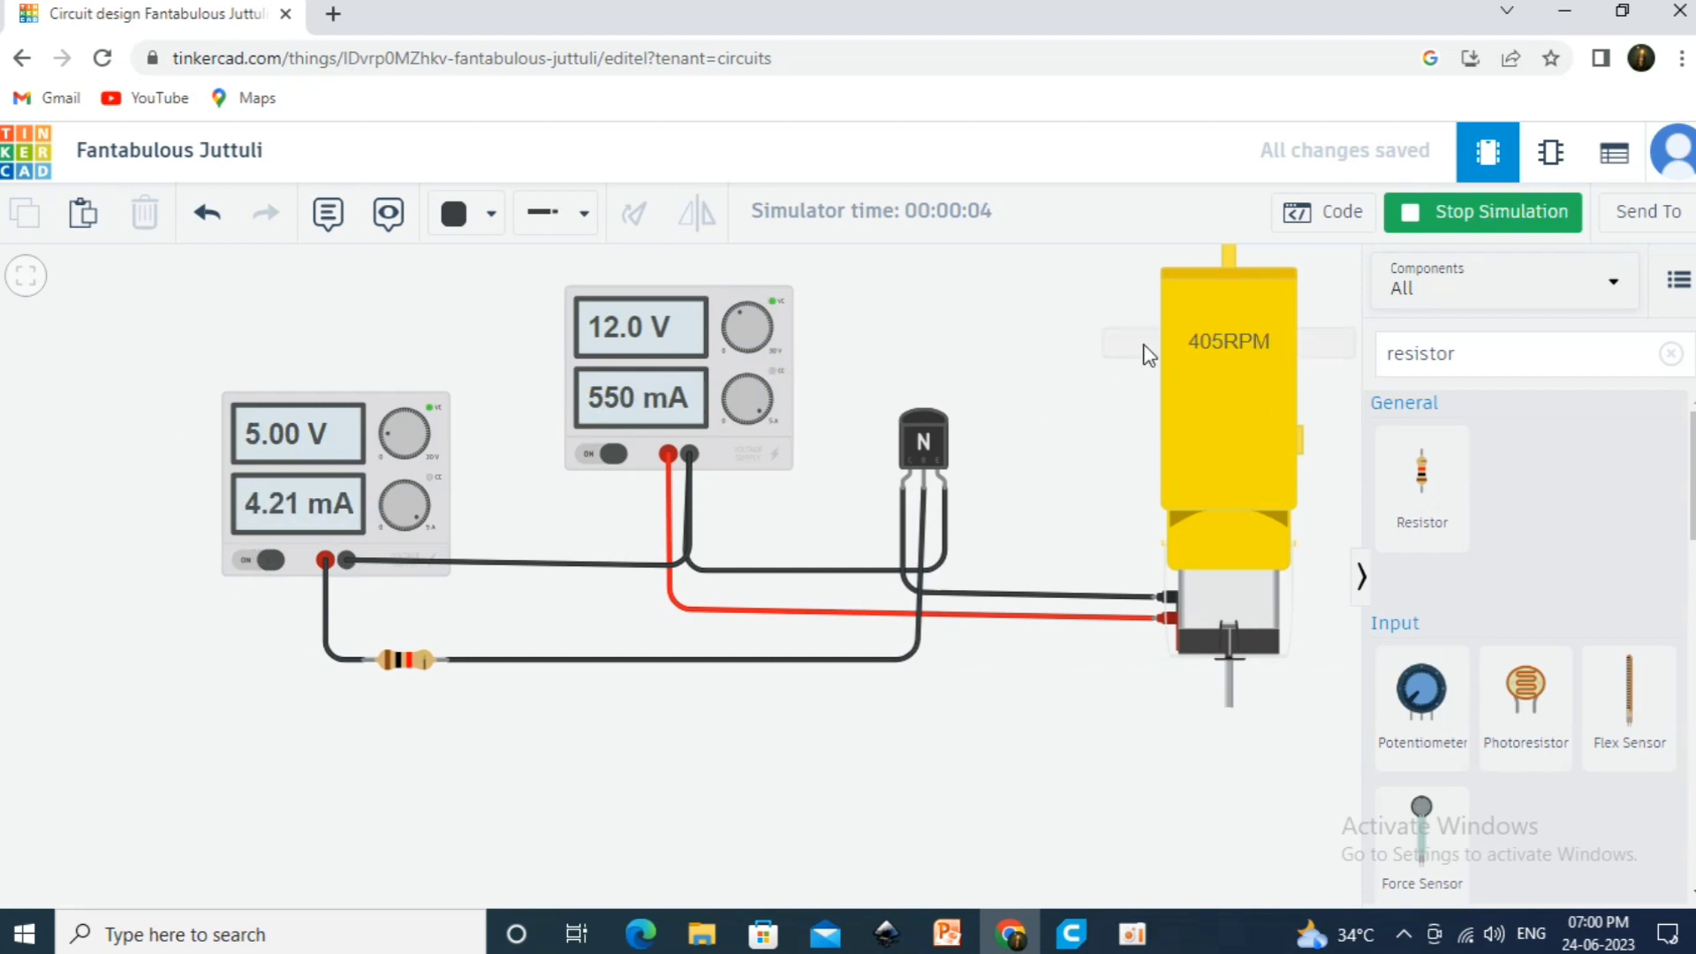
{"action": "left_click_drag", "start_coordinate": [731, 314], "coordinate": [758, 327]}
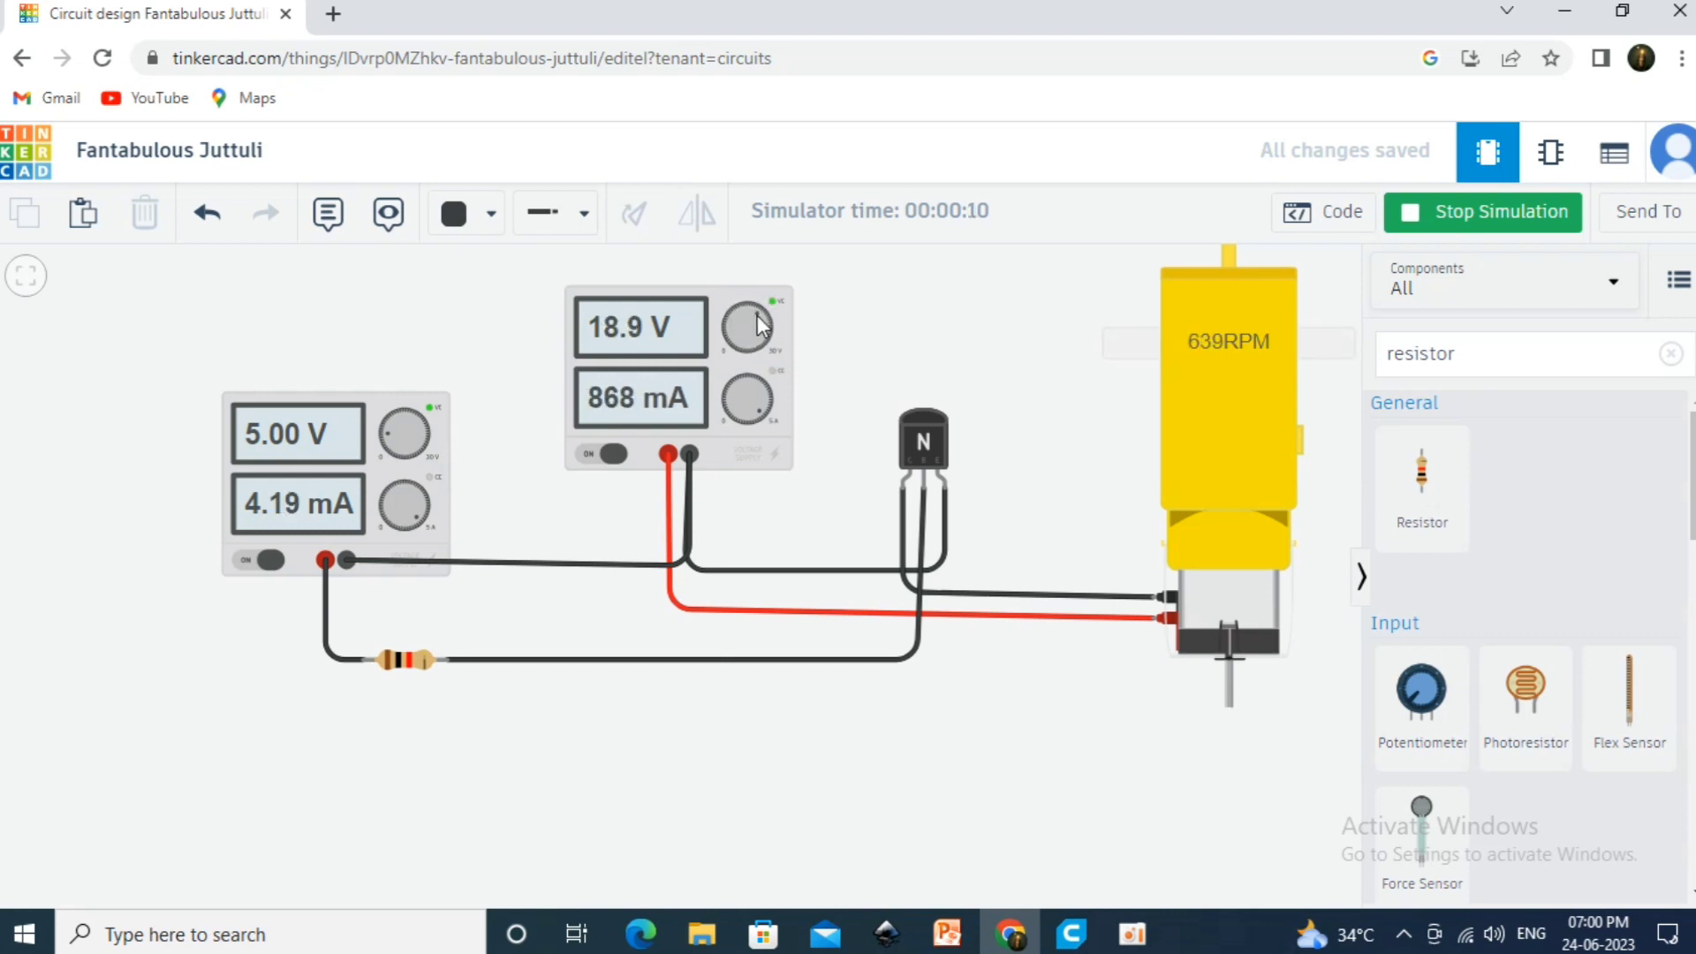
Lower the motor supply's voltage to 10.2 V in the running simulation, and stop the simulation
{"action": "left_click_drag", "start_coordinate": [758, 327], "coordinate": [725, 302]}
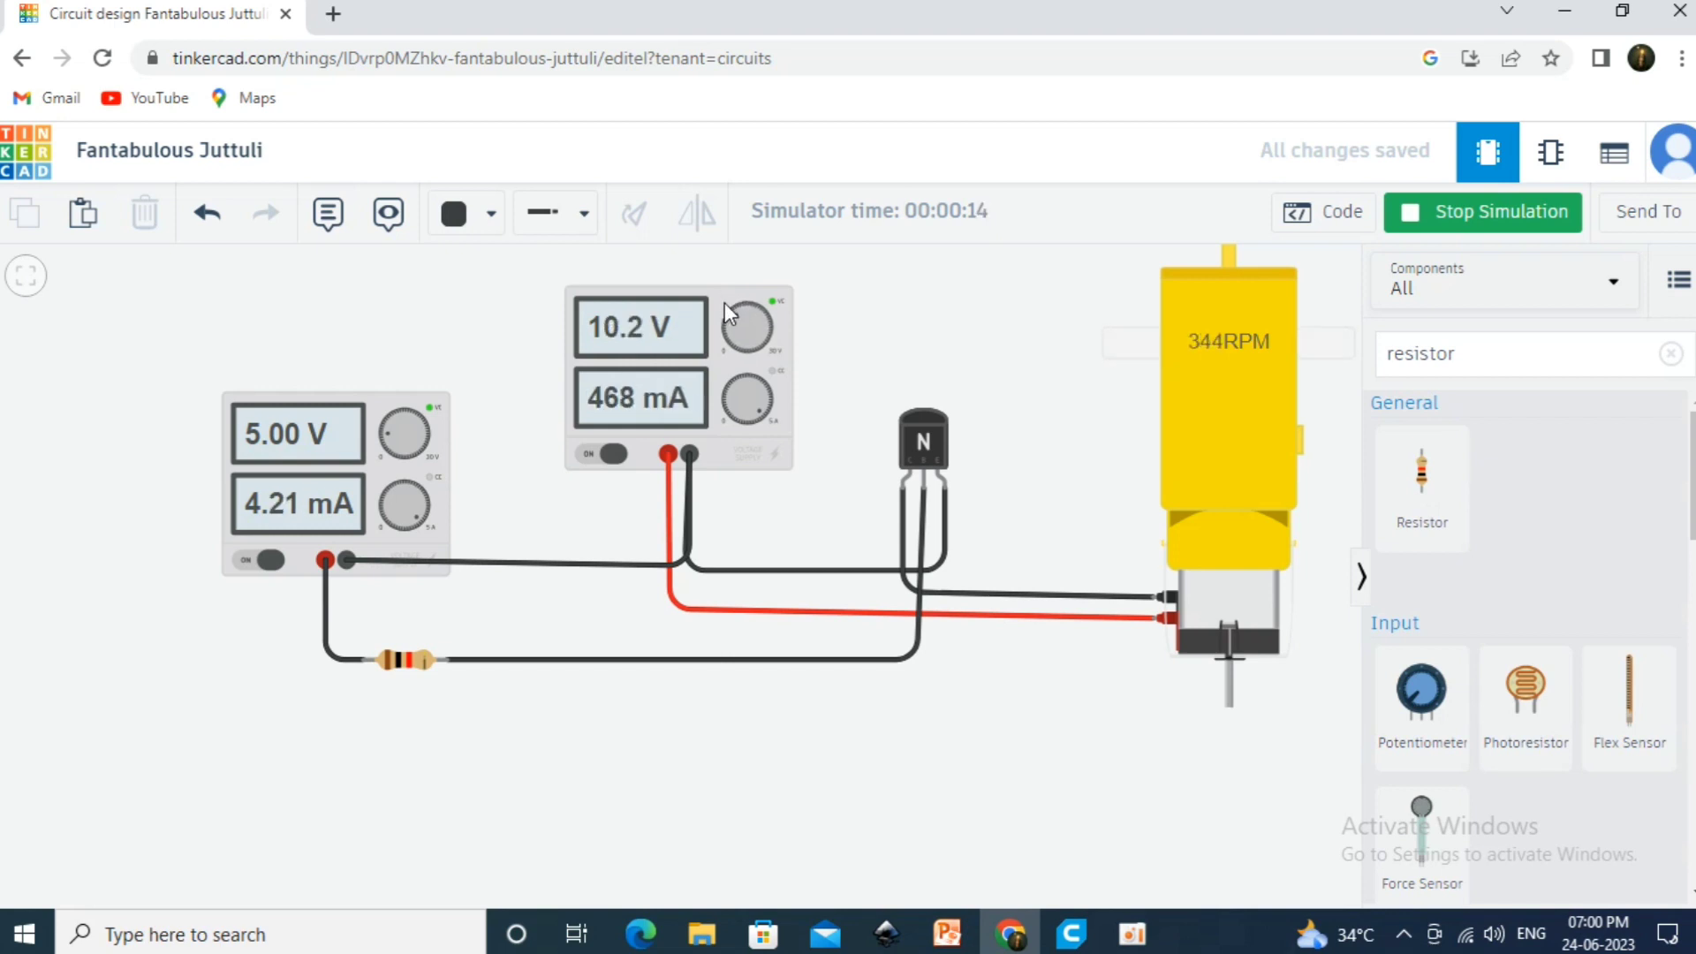
{"action": "scroll", "coordinate": [725, 302], "scroll_direction": "down", "scroll_amount": 2}
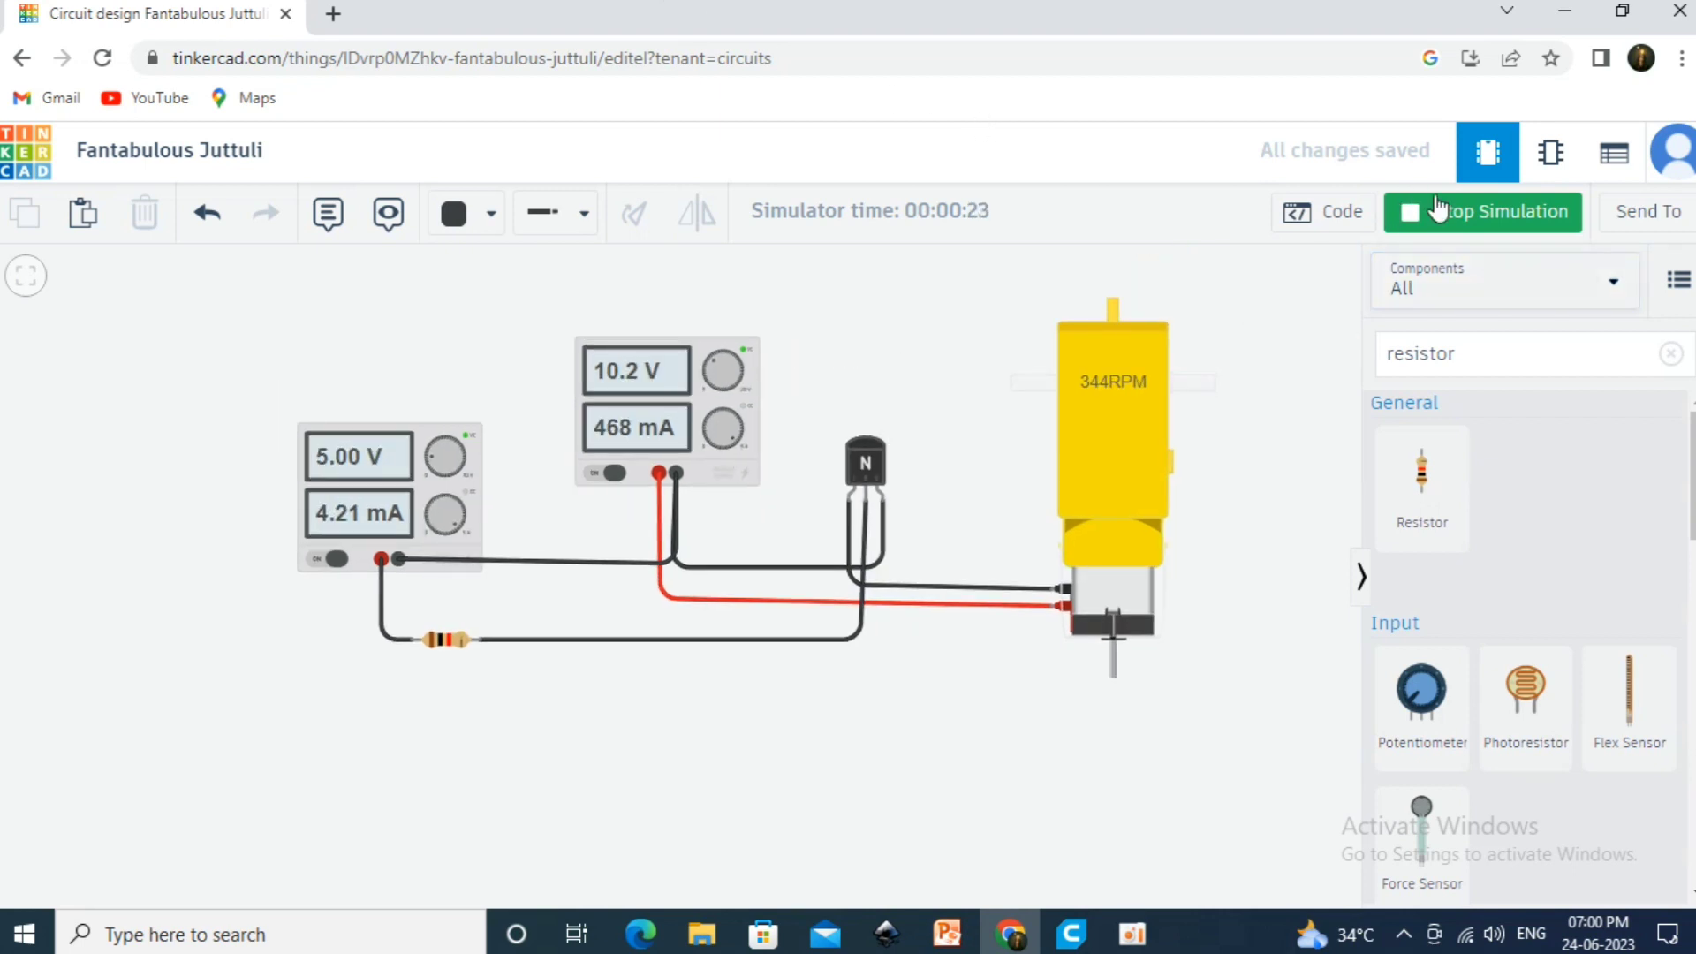
{"action": "left_click", "coordinate": [1466, 216]}
Switch the motor circuit to its schematic view and download the schematic as a PDF
{"action": "left_click", "coordinate": [1537, 152]}
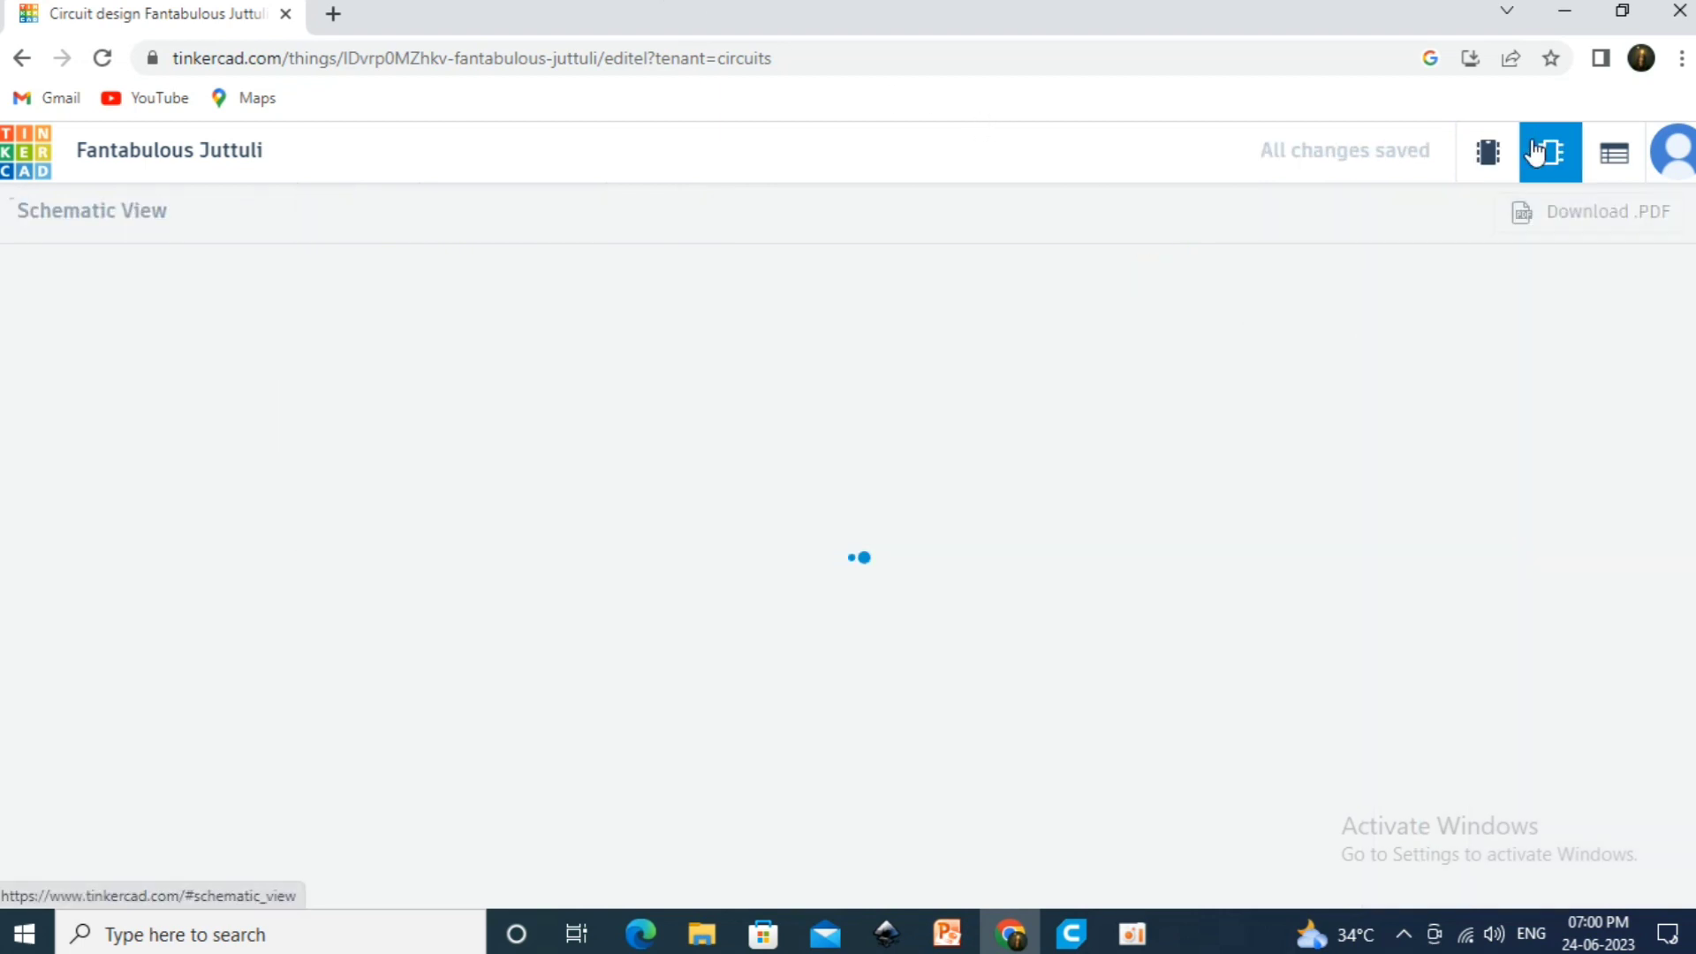
{"action": "scroll", "coordinate": [941, 534], "scroll_direction": "up", "scroll_amount": 5}
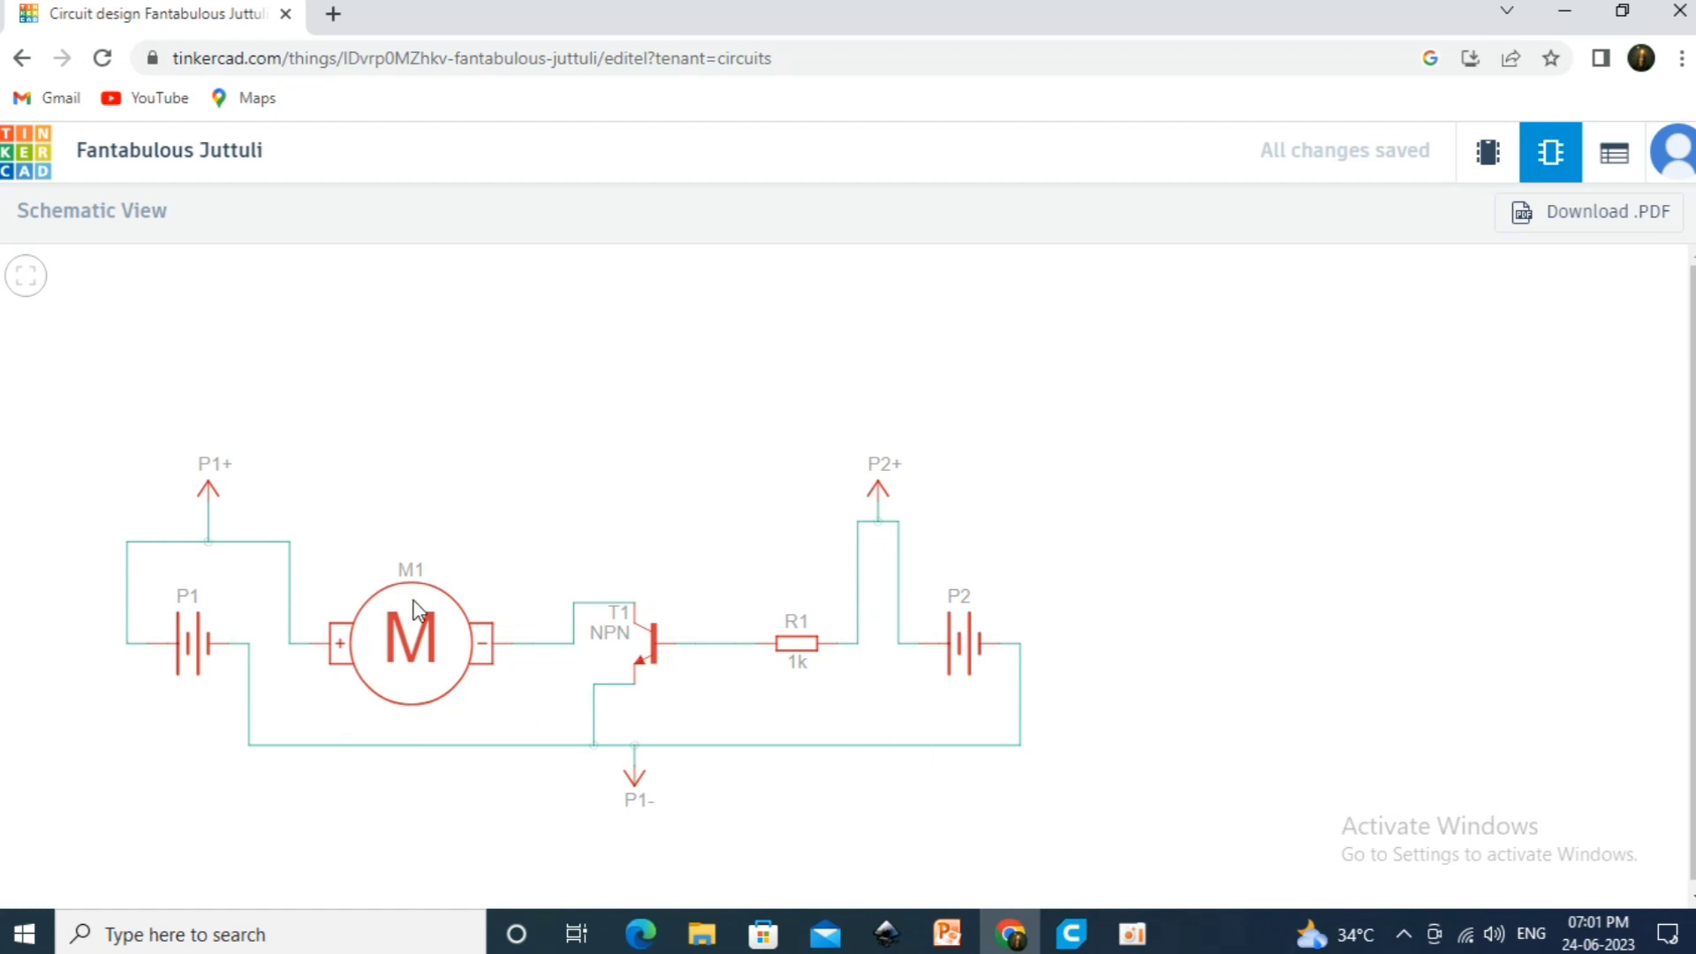
{"action": "left_click", "coordinate": [1602, 221]}
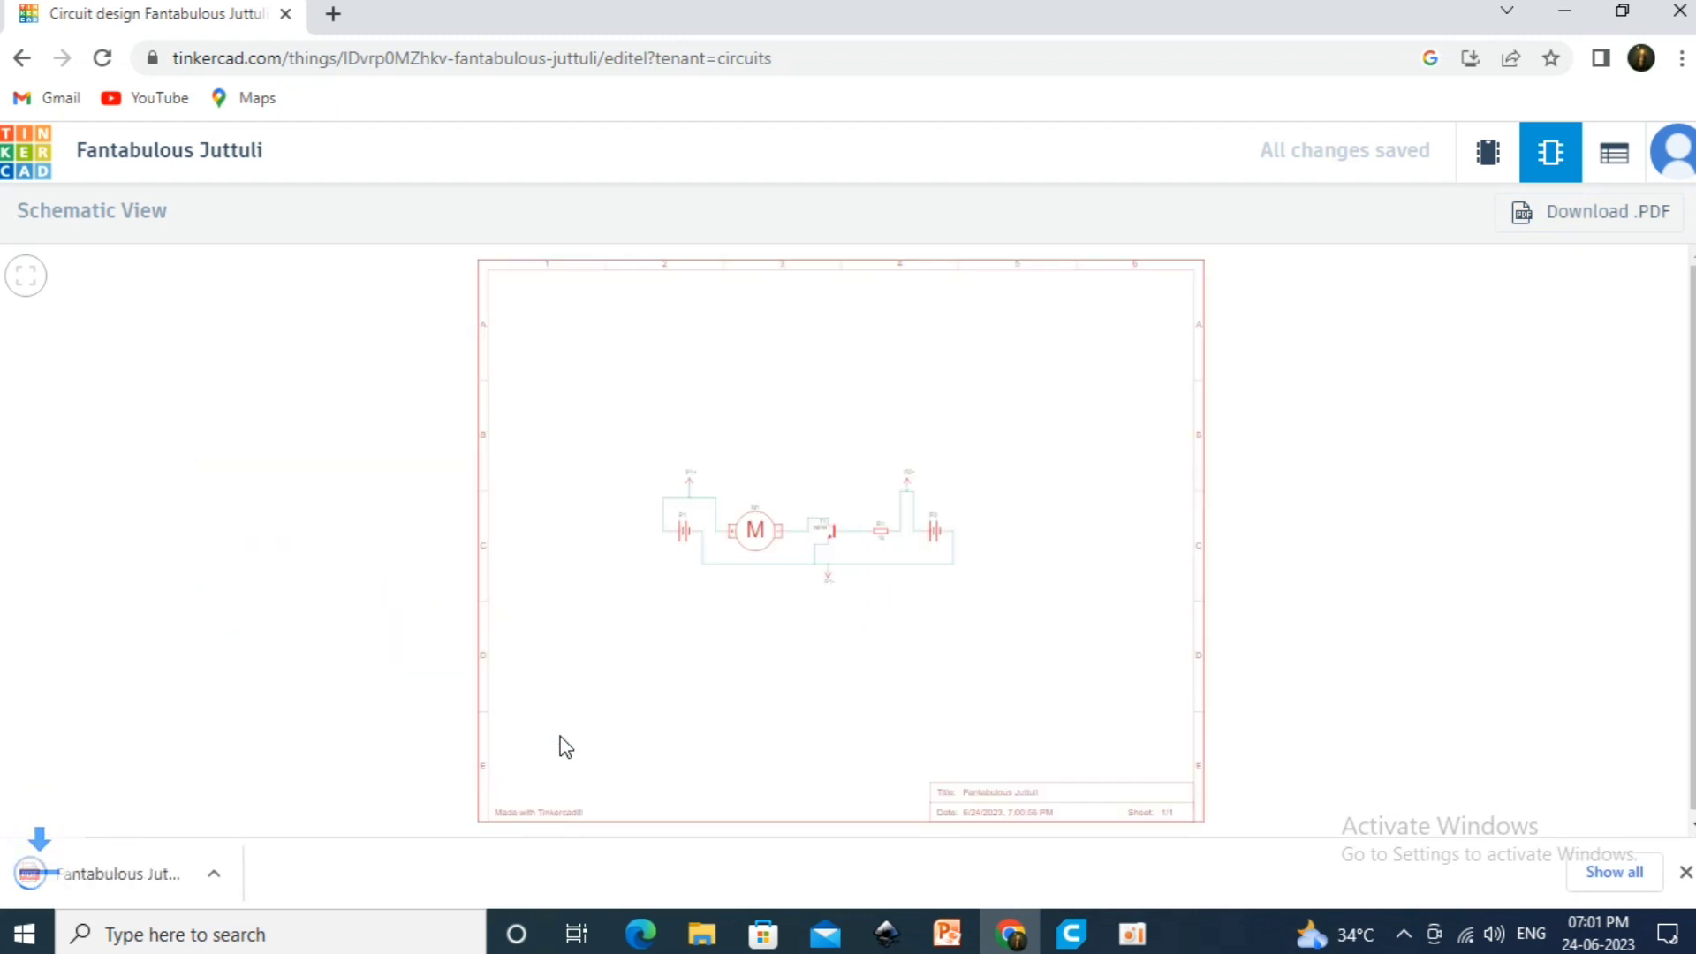
Open the downloaded Fantabulous Juttuli.pdf and examine the motor circuit's schematic and title block
{"action": "left_click", "coordinate": [157, 900]}
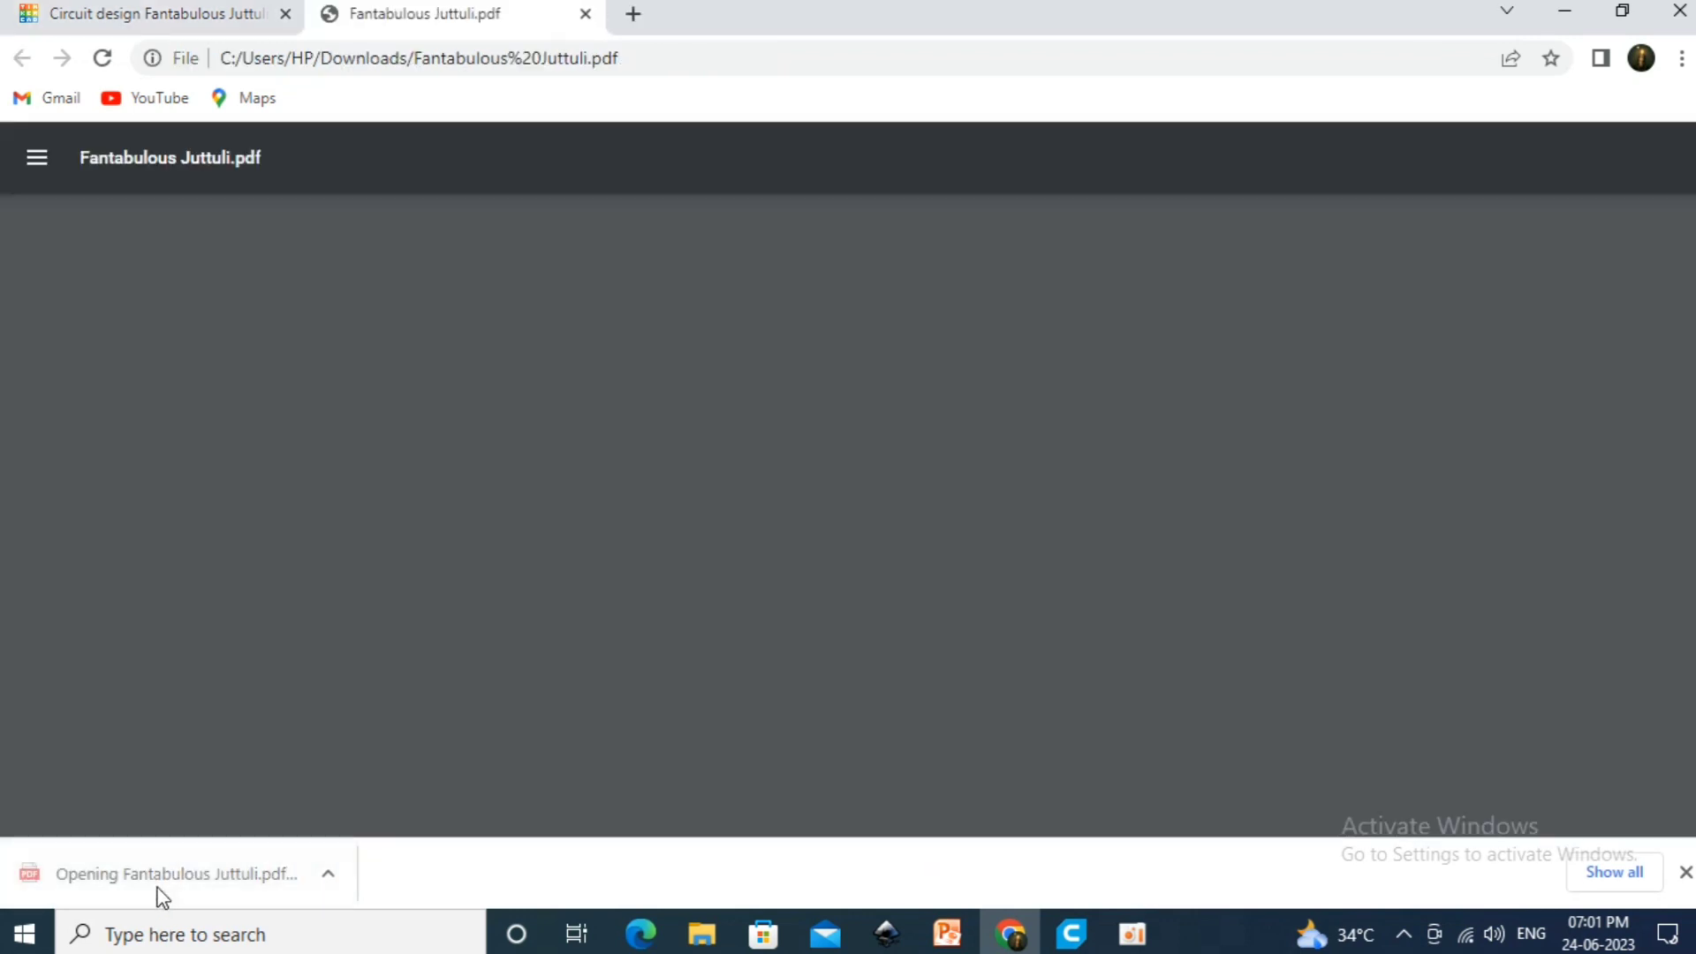
{"action": "scroll", "coordinate": [585, 439], "scroll_direction": "down", "scroll_amount": 5}
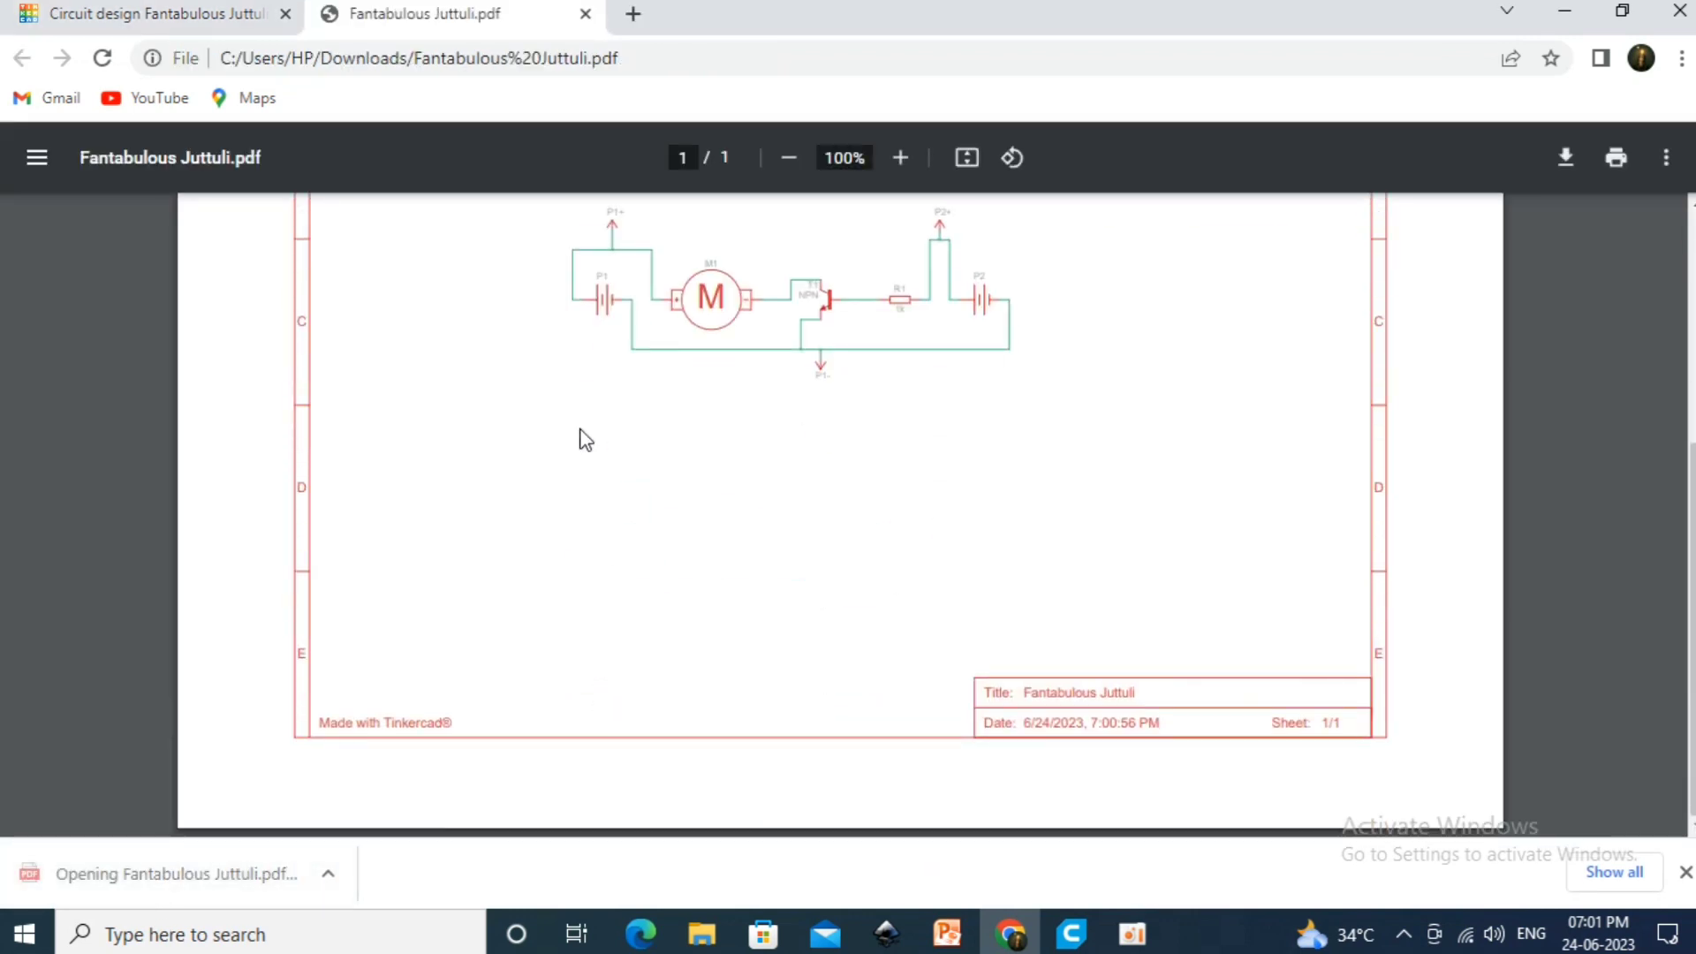
{"action": "scroll", "coordinate": [586, 439], "scroll_direction": "up", "scroll_amount": 3}
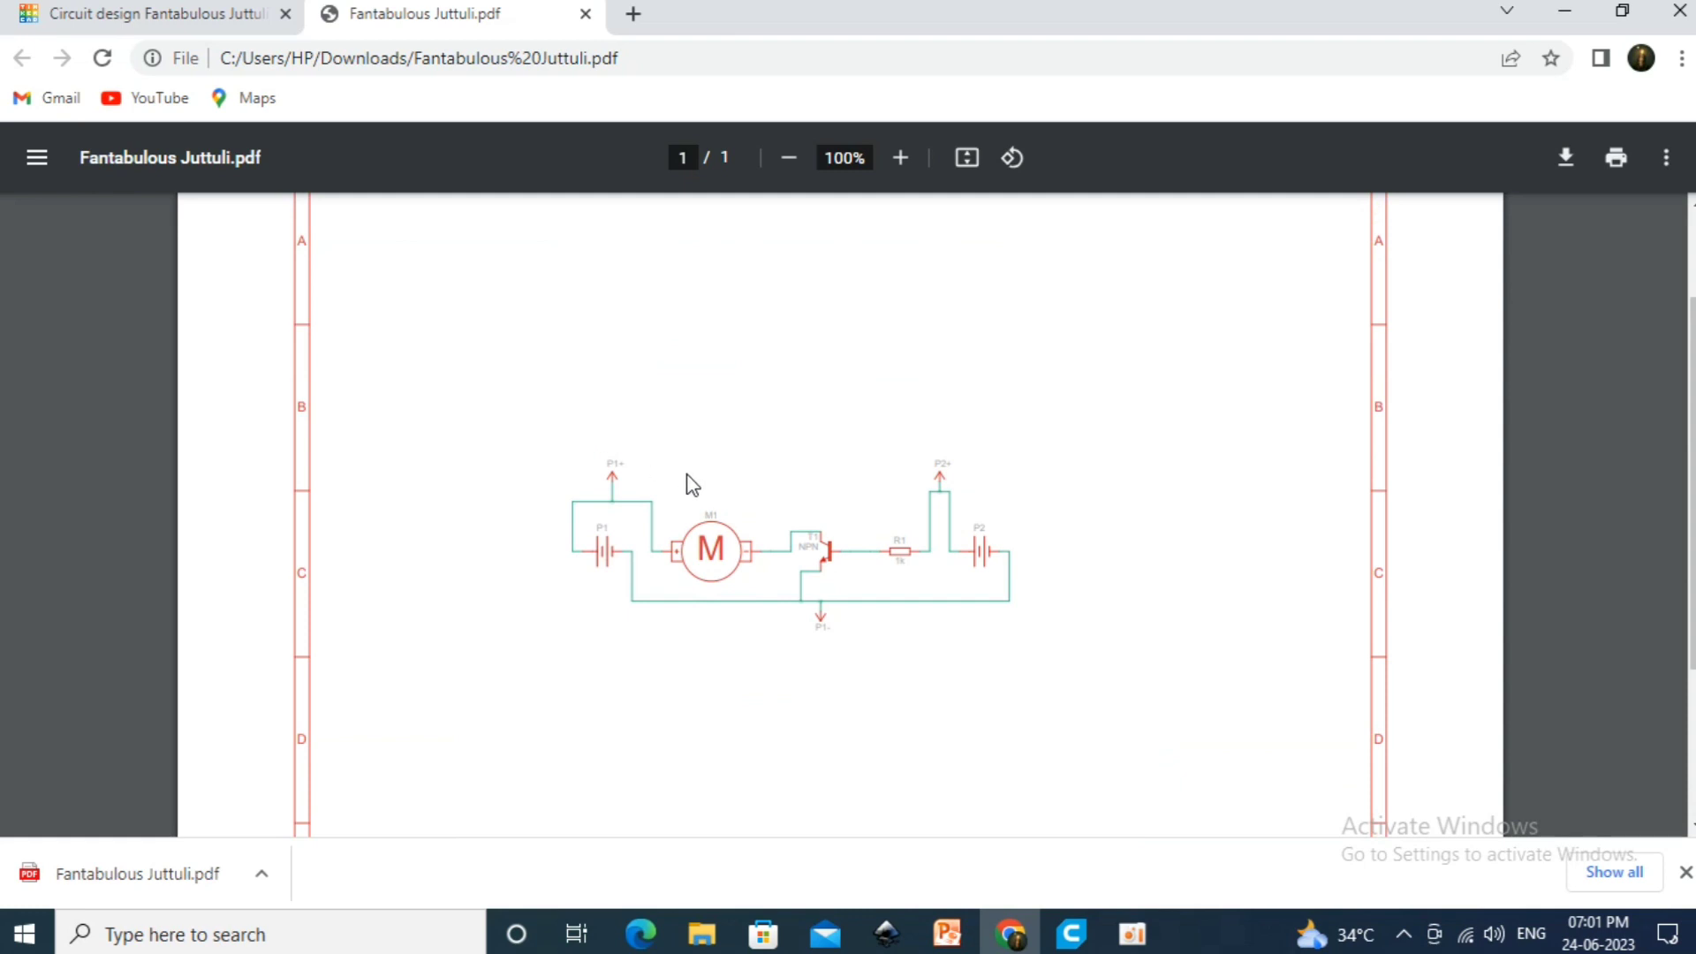
{"action": "scroll", "coordinate": [695, 481], "scroll_direction": "up", "scroll_amount": 5}
{"action": "scroll", "coordinate": [695, 481], "scroll_direction": "down", "scroll_amount": 3}
{"action": "scroll", "coordinate": [695, 481], "scroll_direction": "down", "scroll_amount": 5}
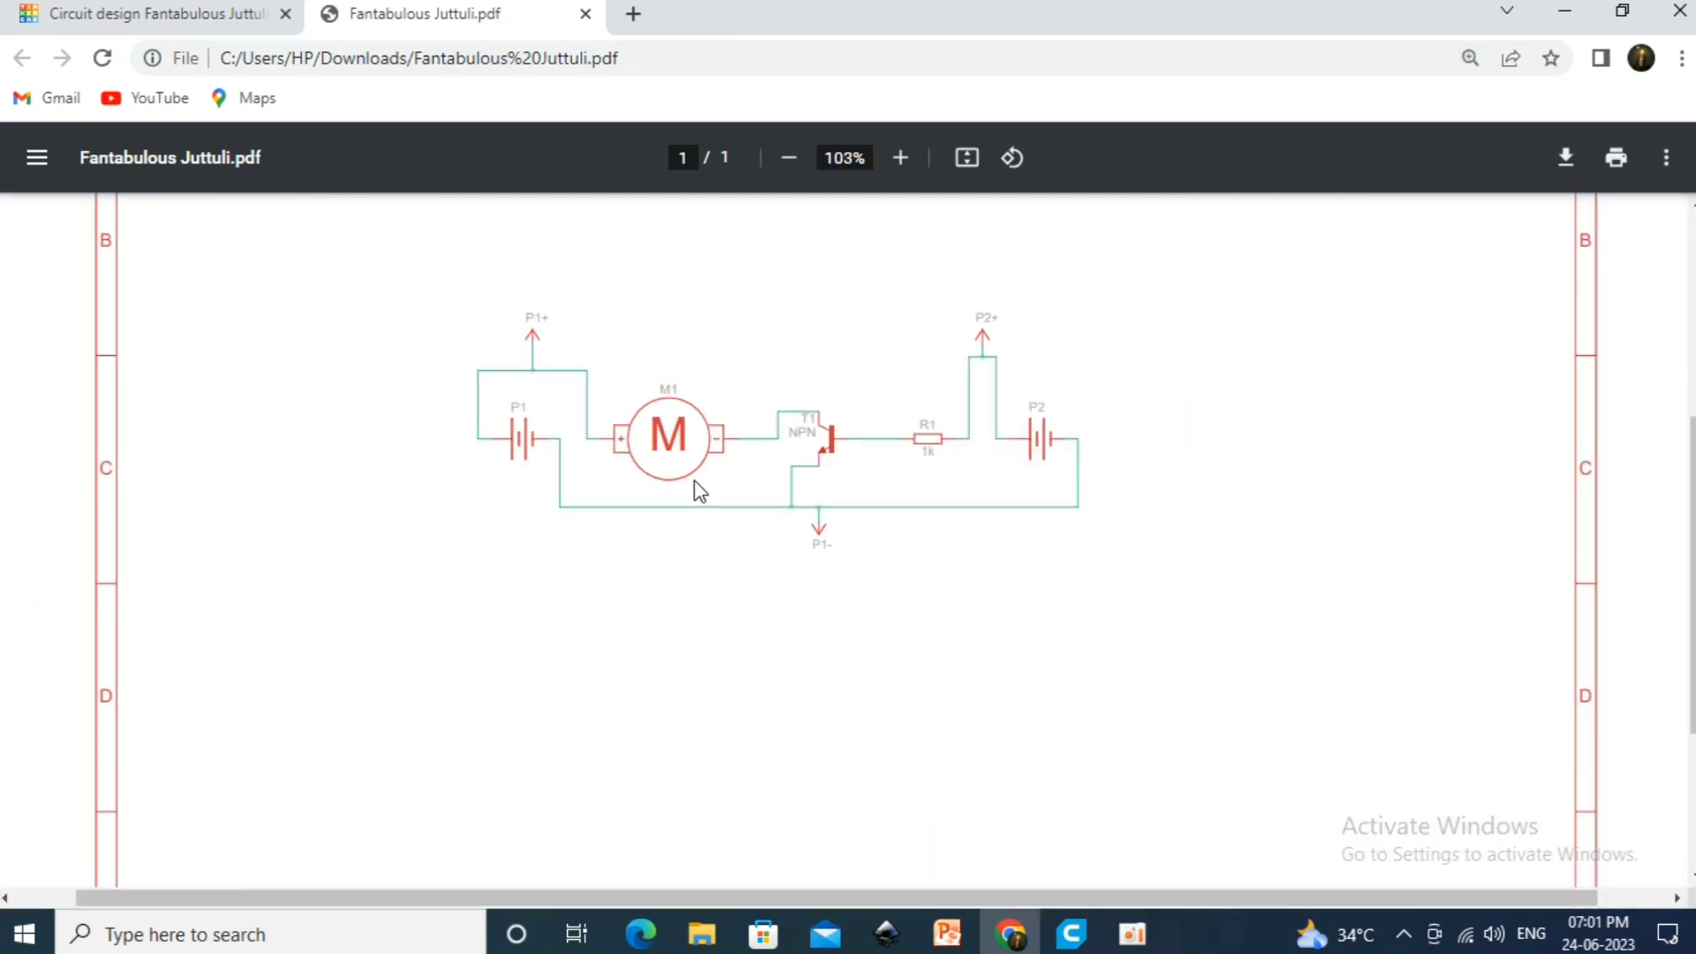
{"action": "scroll", "coordinate": [694, 481], "scroll_direction": "down", "scroll_amount": 2}
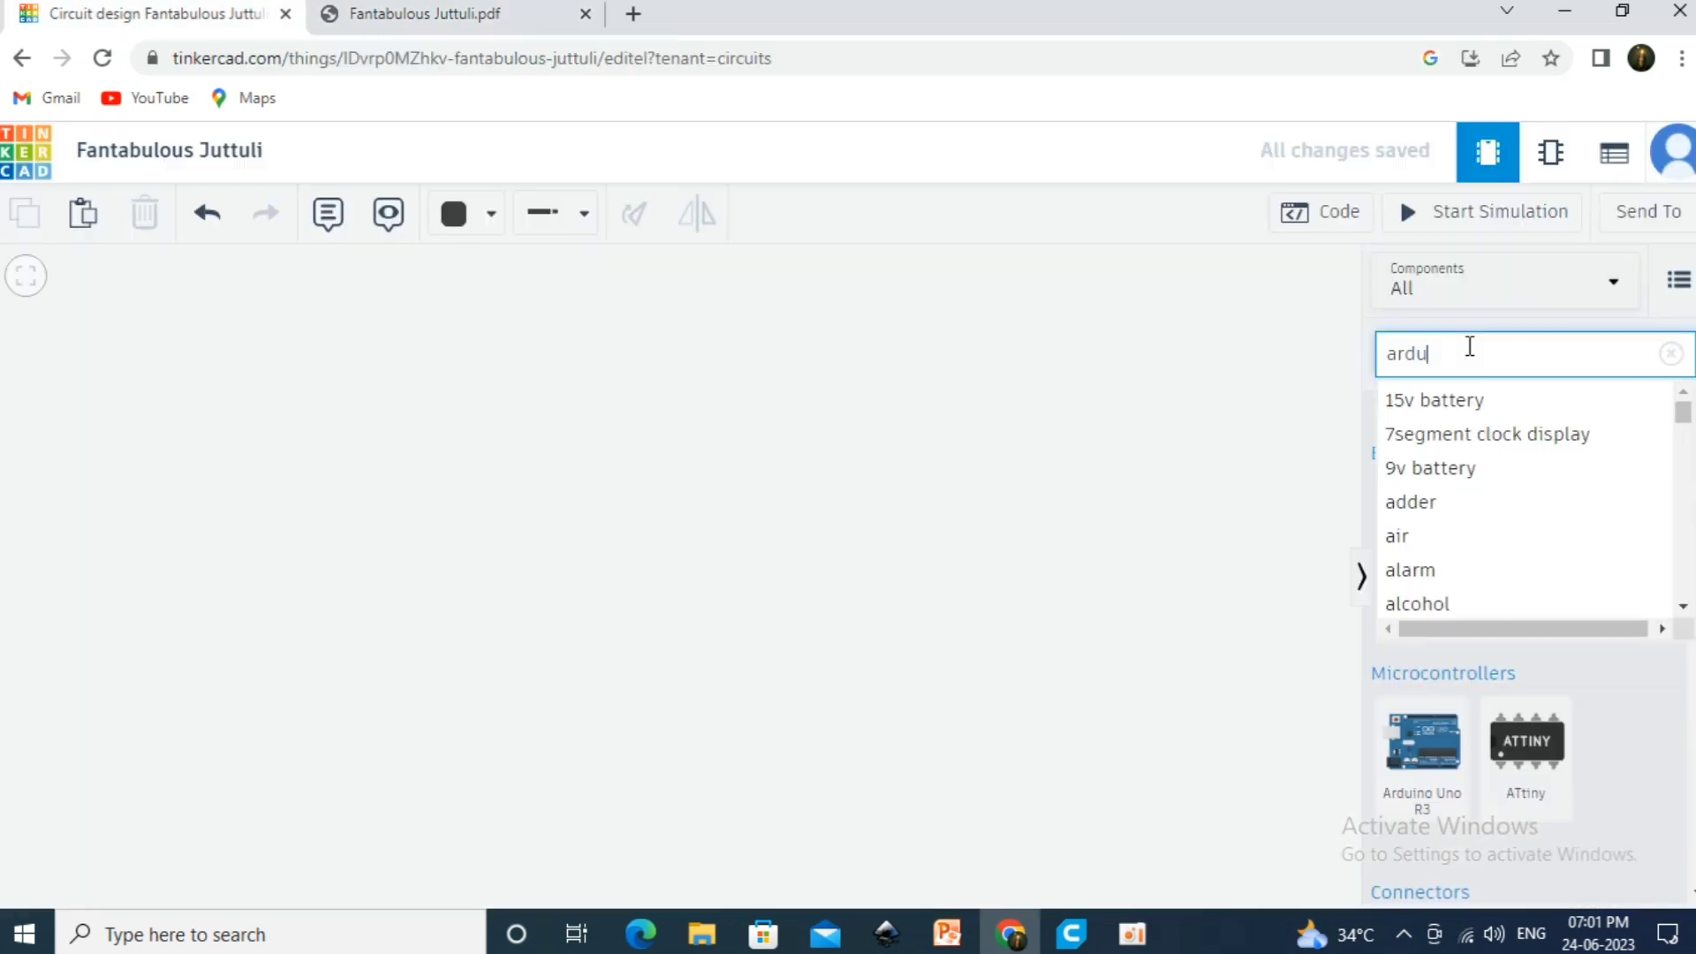
Find the Arduino components, place an Arduino Uno R3 in the empty workspace, and look through the Arduino starter circuits
{"action": "type", "text": "no"}
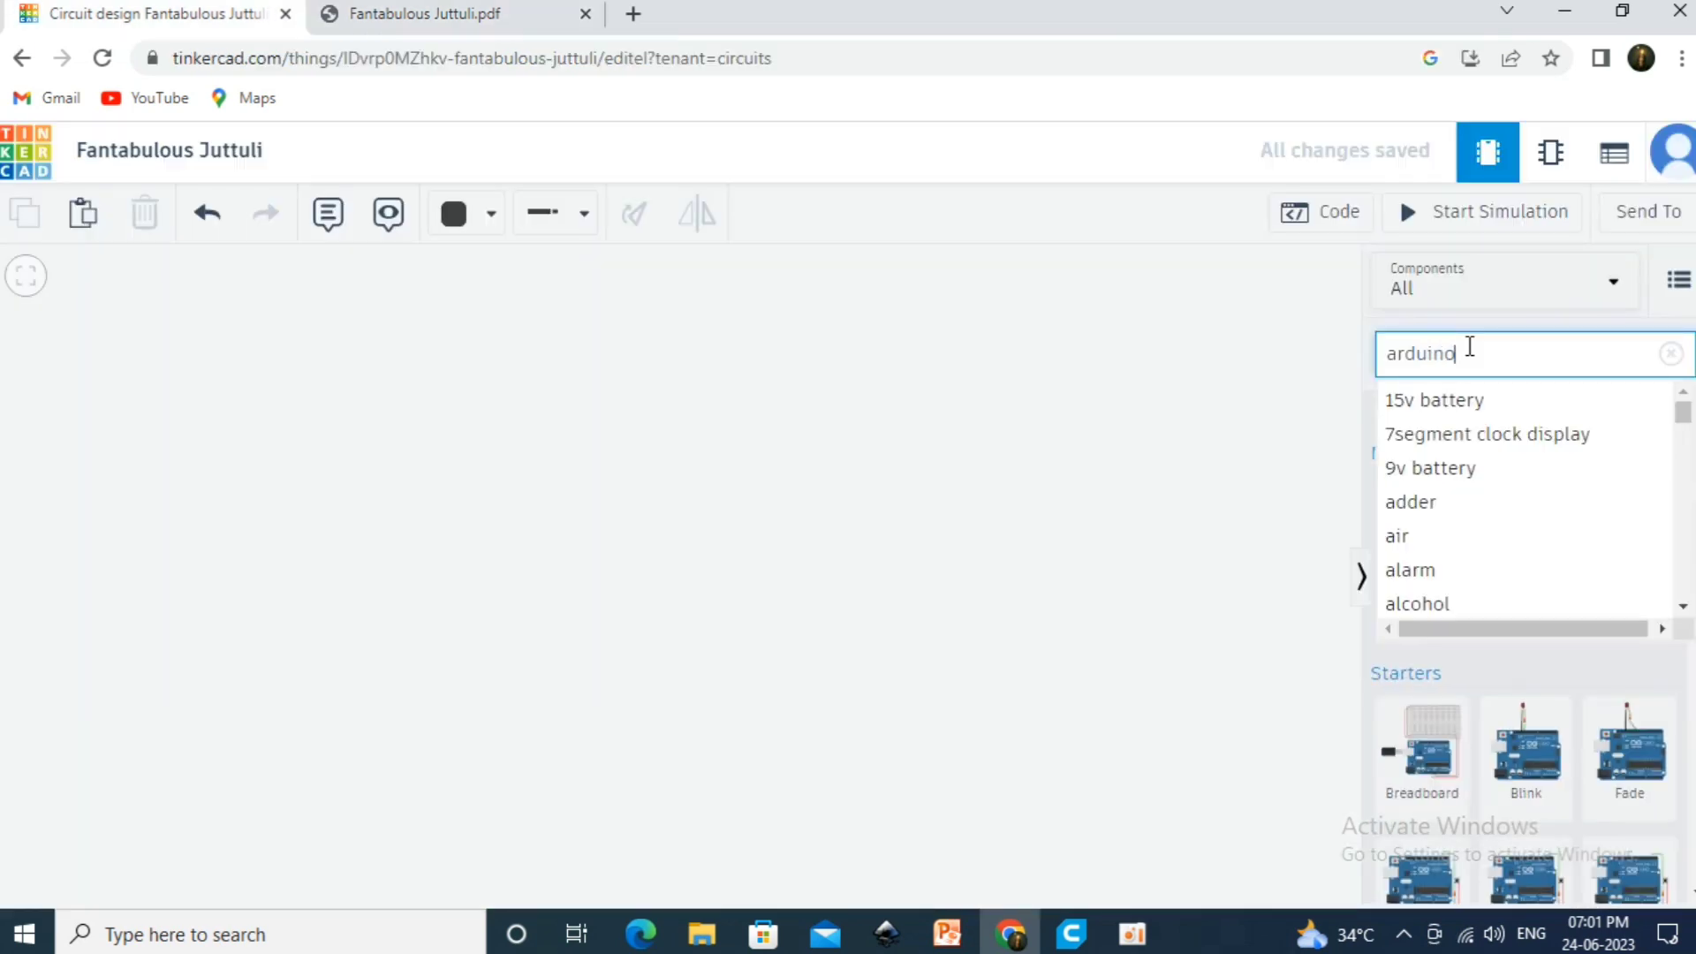
{"action": "left_click_drag", "start_coordinate": [1423, 530], "coordinate": [670, 532]}
{"action": "scroll", "coordinate": [1590, 530], "scroll_direction": "down", "scroll_amount": 4}
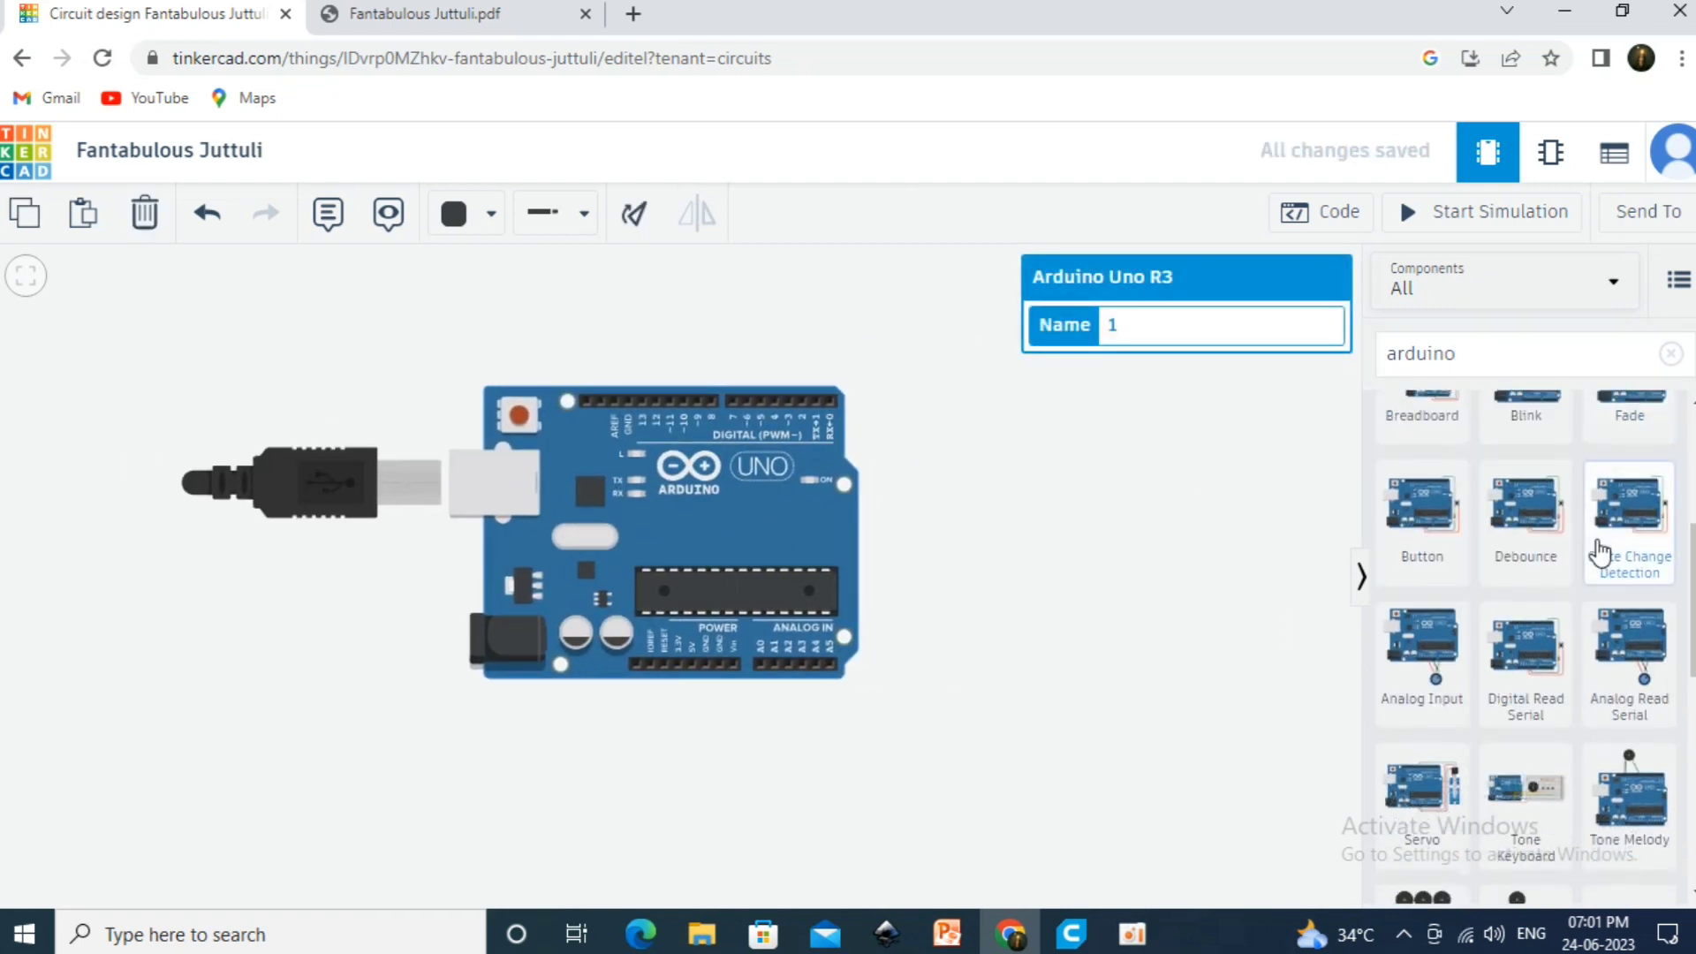
{"action": "scroll", "coordinate": [1601, 553], "scroll_direction": "down", "scroll_amount": 1}
{"action": "scroll", "coordinate": [1601, 553], "scroll_direction": "down", "scroll_amount": 1}
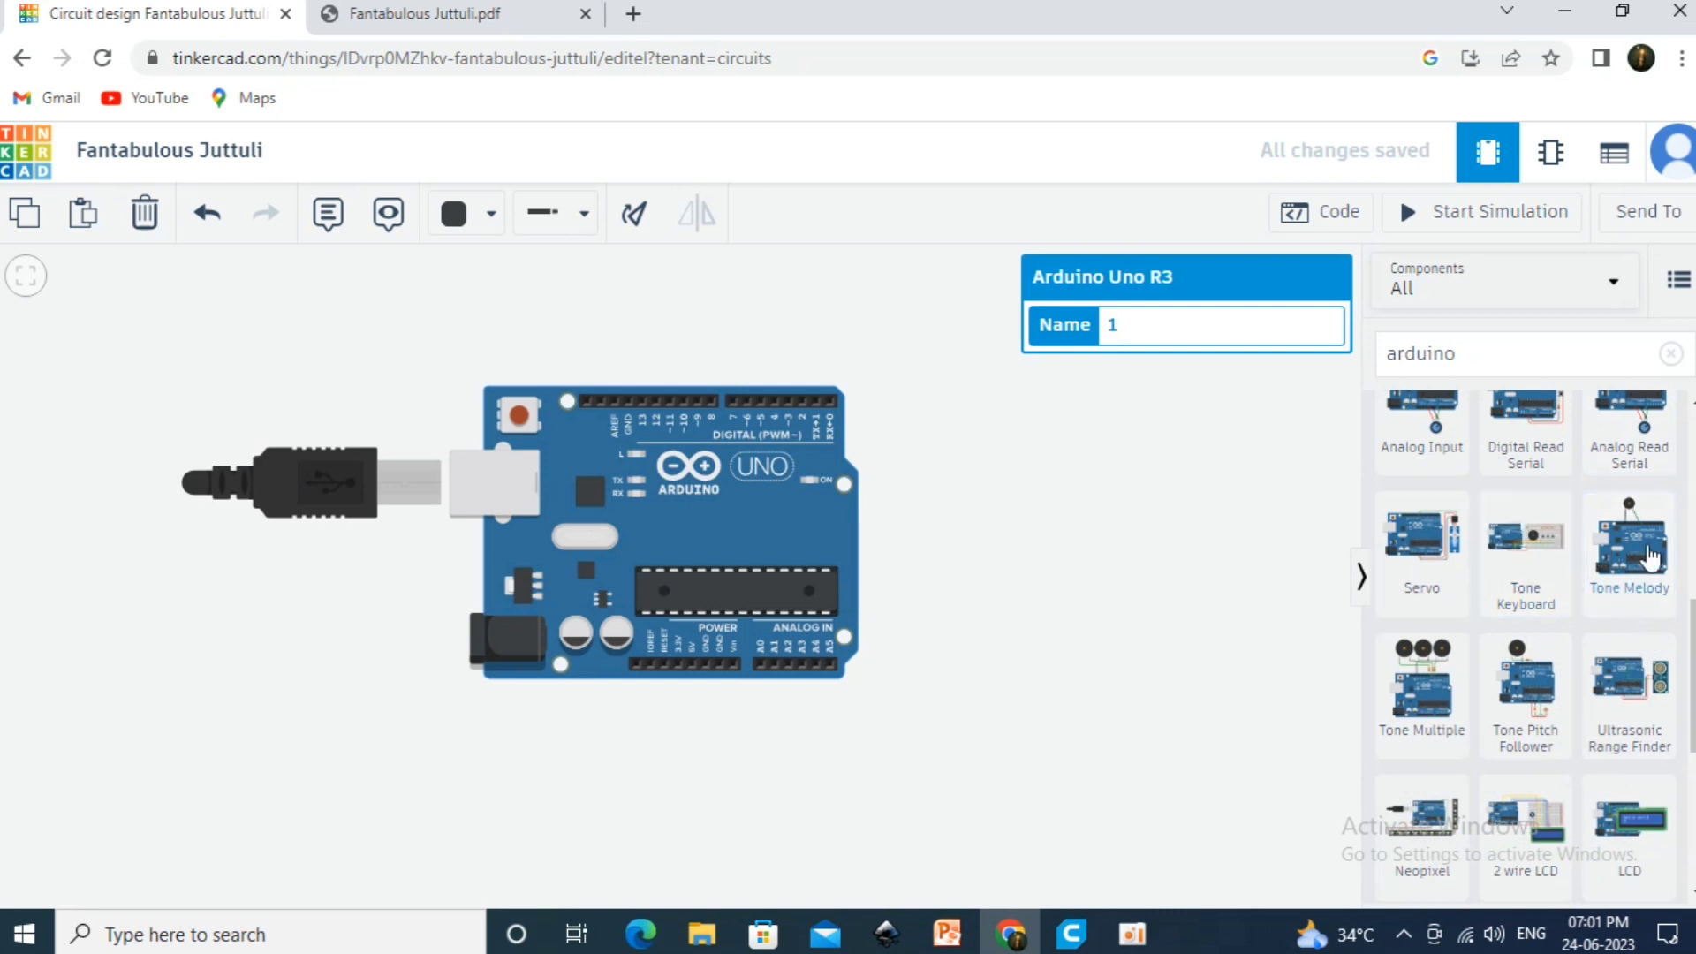
Show the Arduino's code and change the edit mode from Blocks to Text, accepting the loss of the blocks
{"action": "left_click", "coordinate": [1320, 213]}
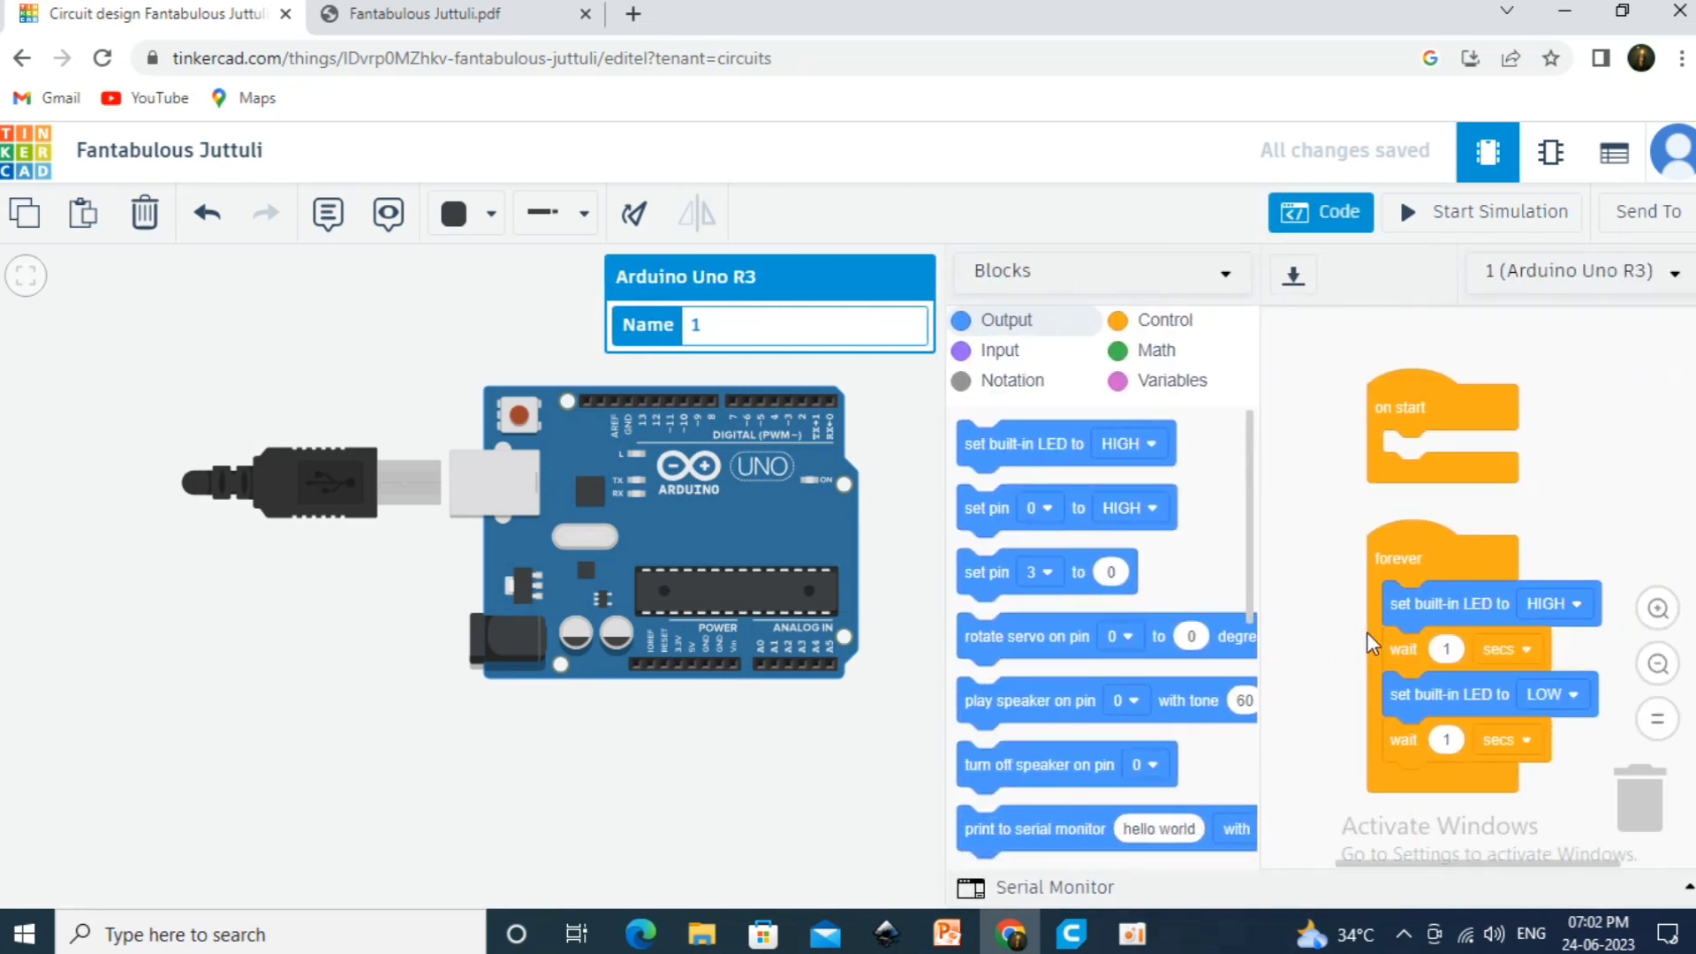
{"action": "scroll", "coordinate": [1246, 486], "scroll_direction": "down", "scroll_amount": 5}
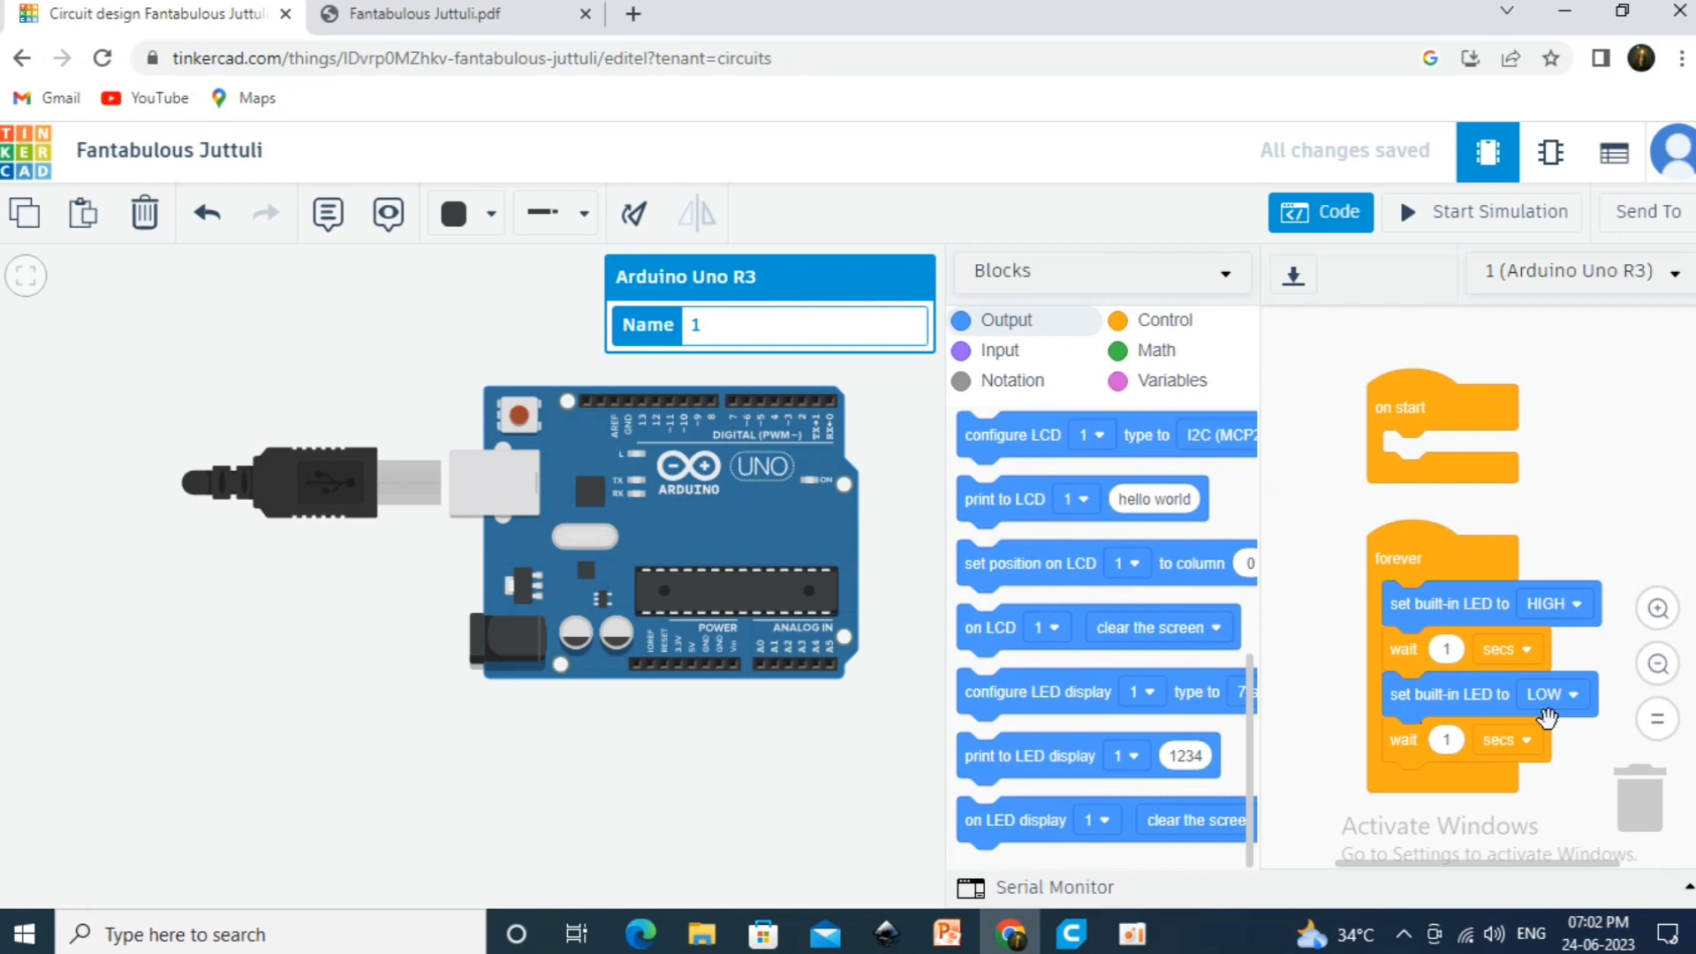
{"action": "left_click", "coordinate": [1042, 274]}
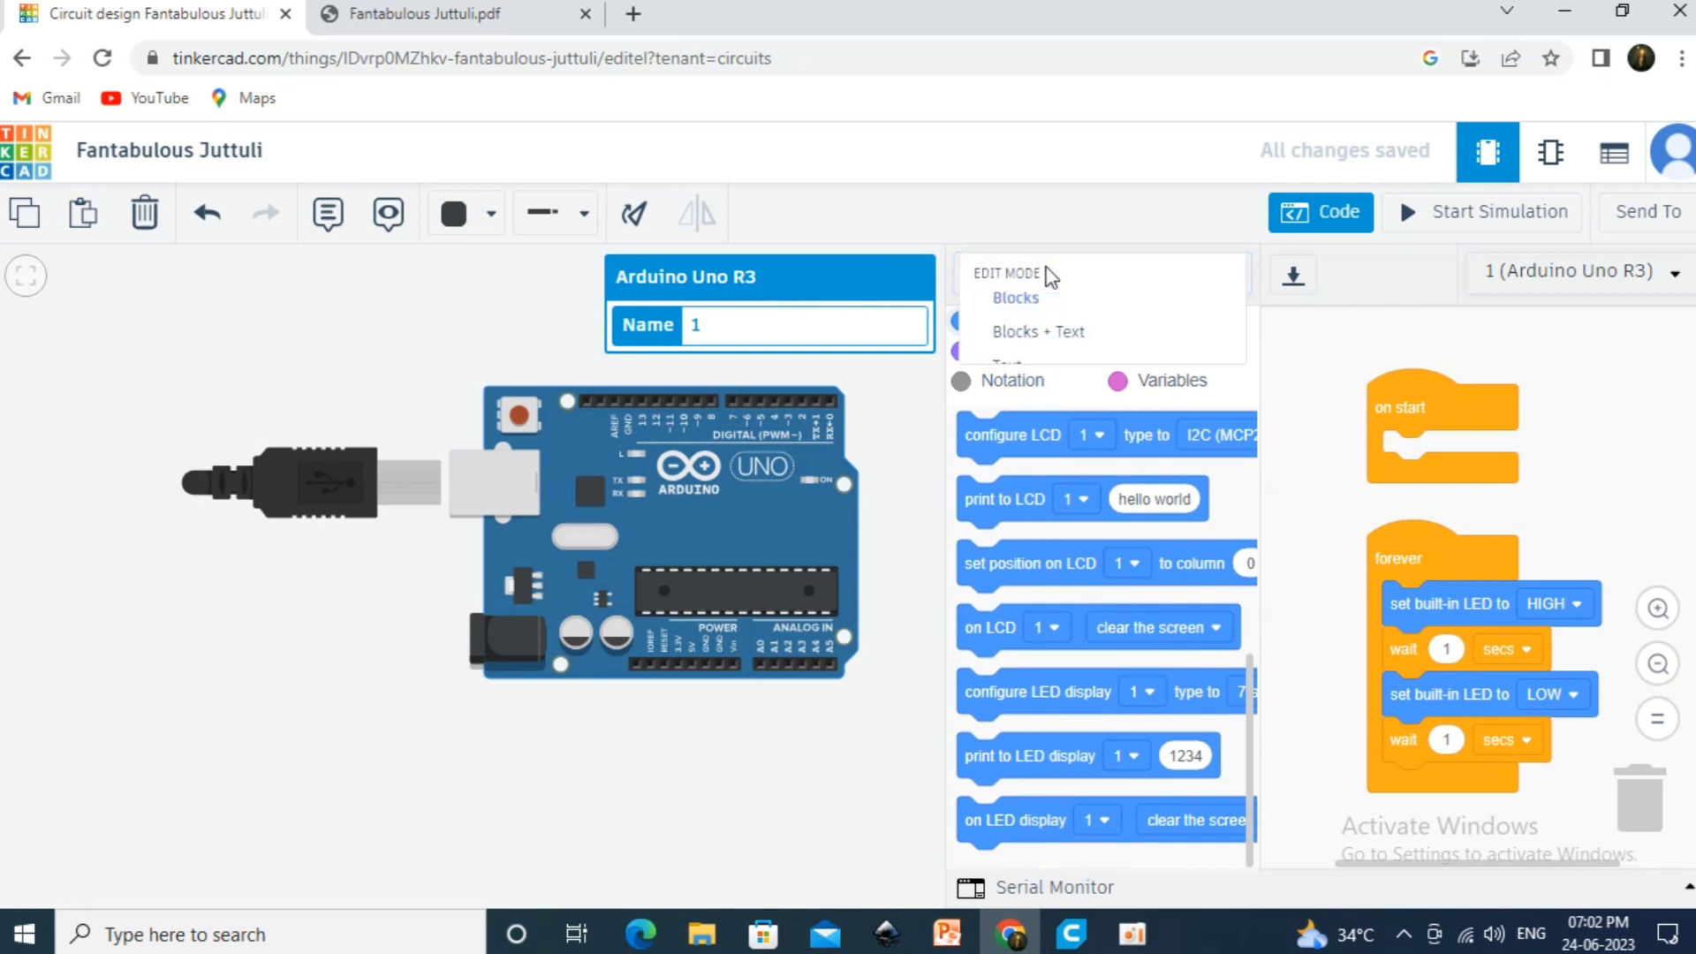
{"action": "left_click", "coordinate": [1040, 366]}
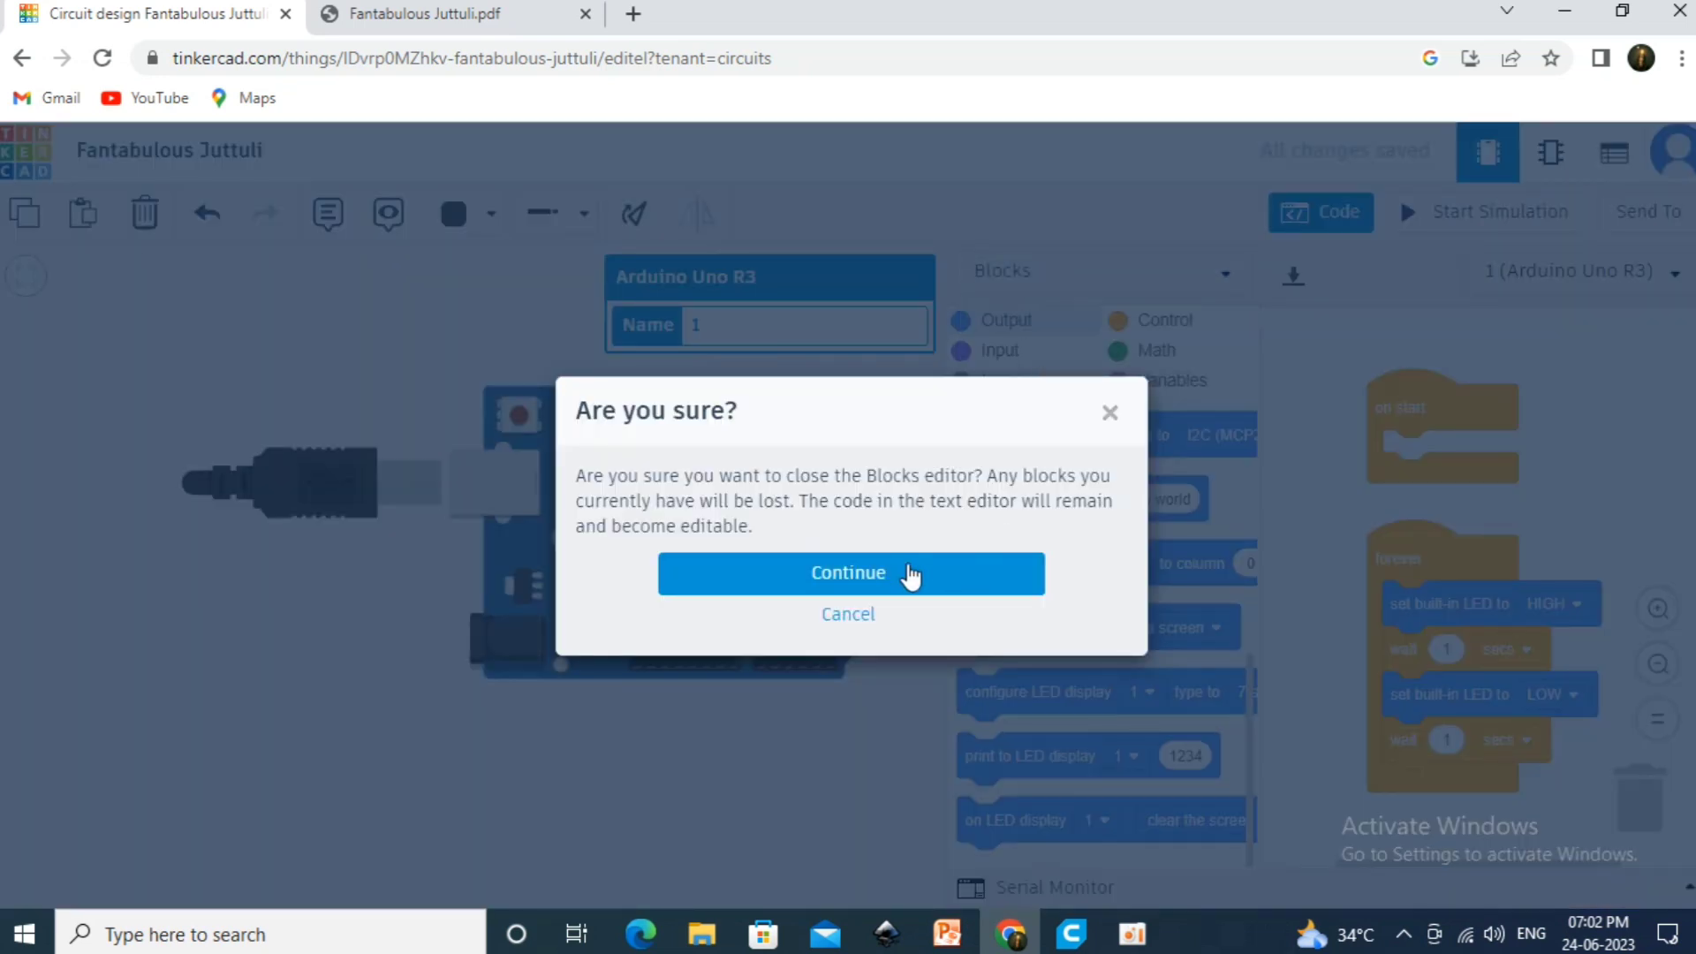
{"action": "left_click", "coordinate": [910, 576]}
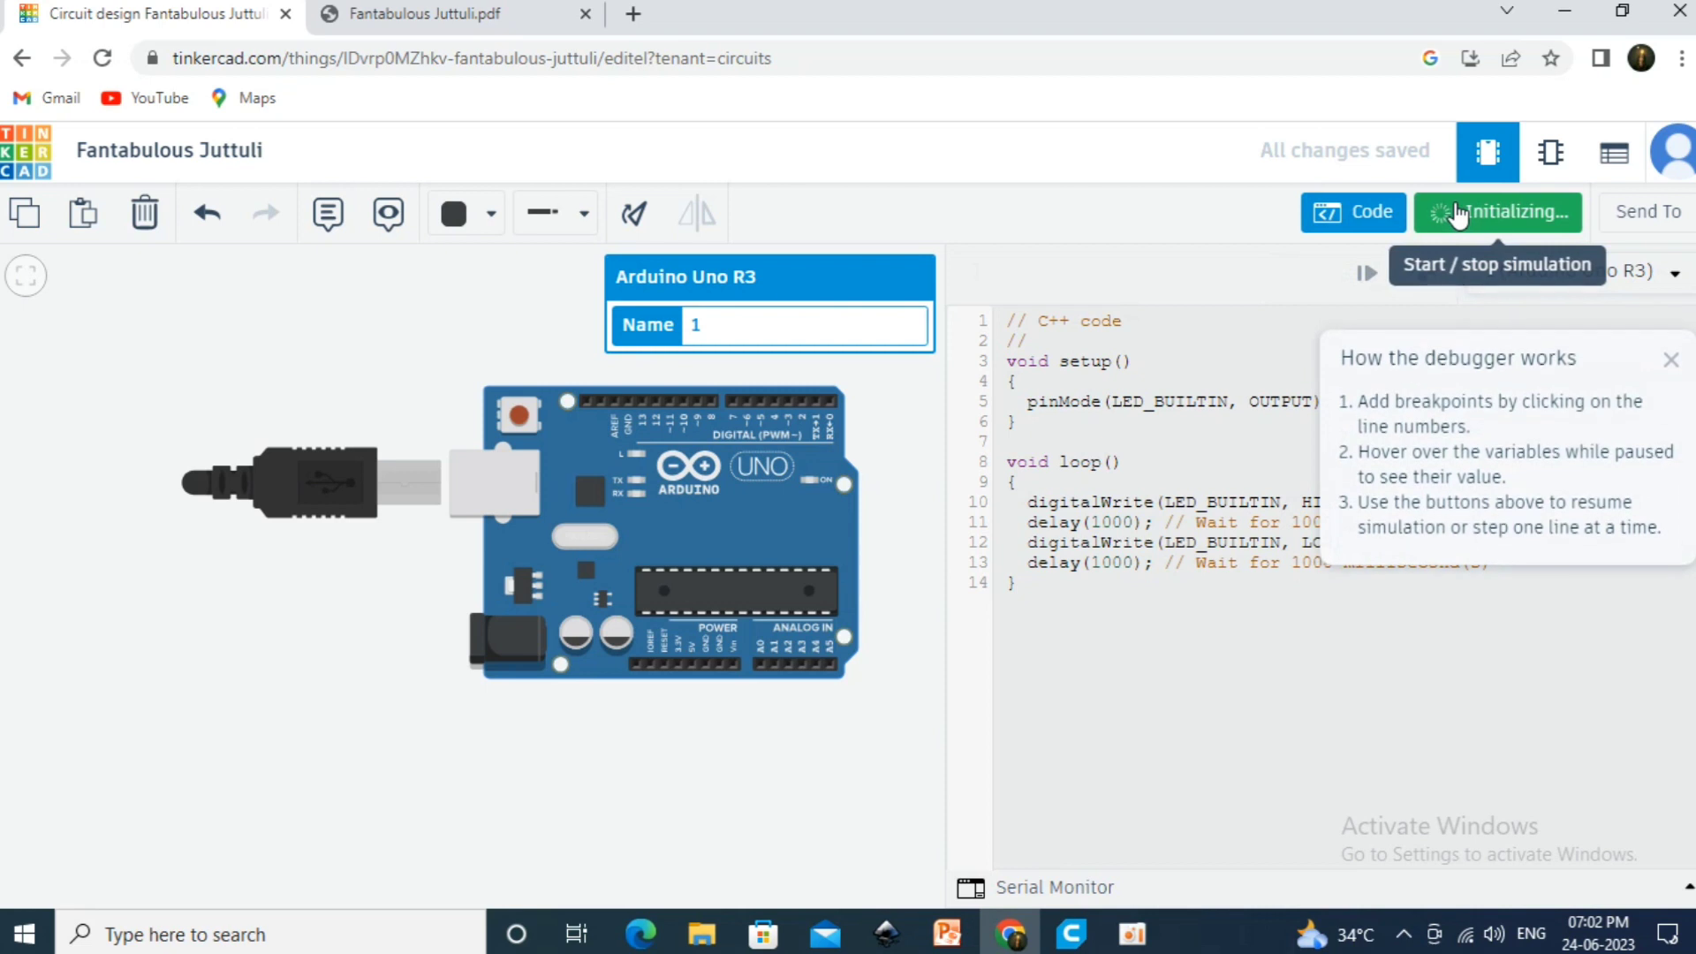
Simulate the default blink code without the debugger help, stop the simulation, and download the code as an .ino file
{"action": "left_click", "coordinate": [1673, 377]}
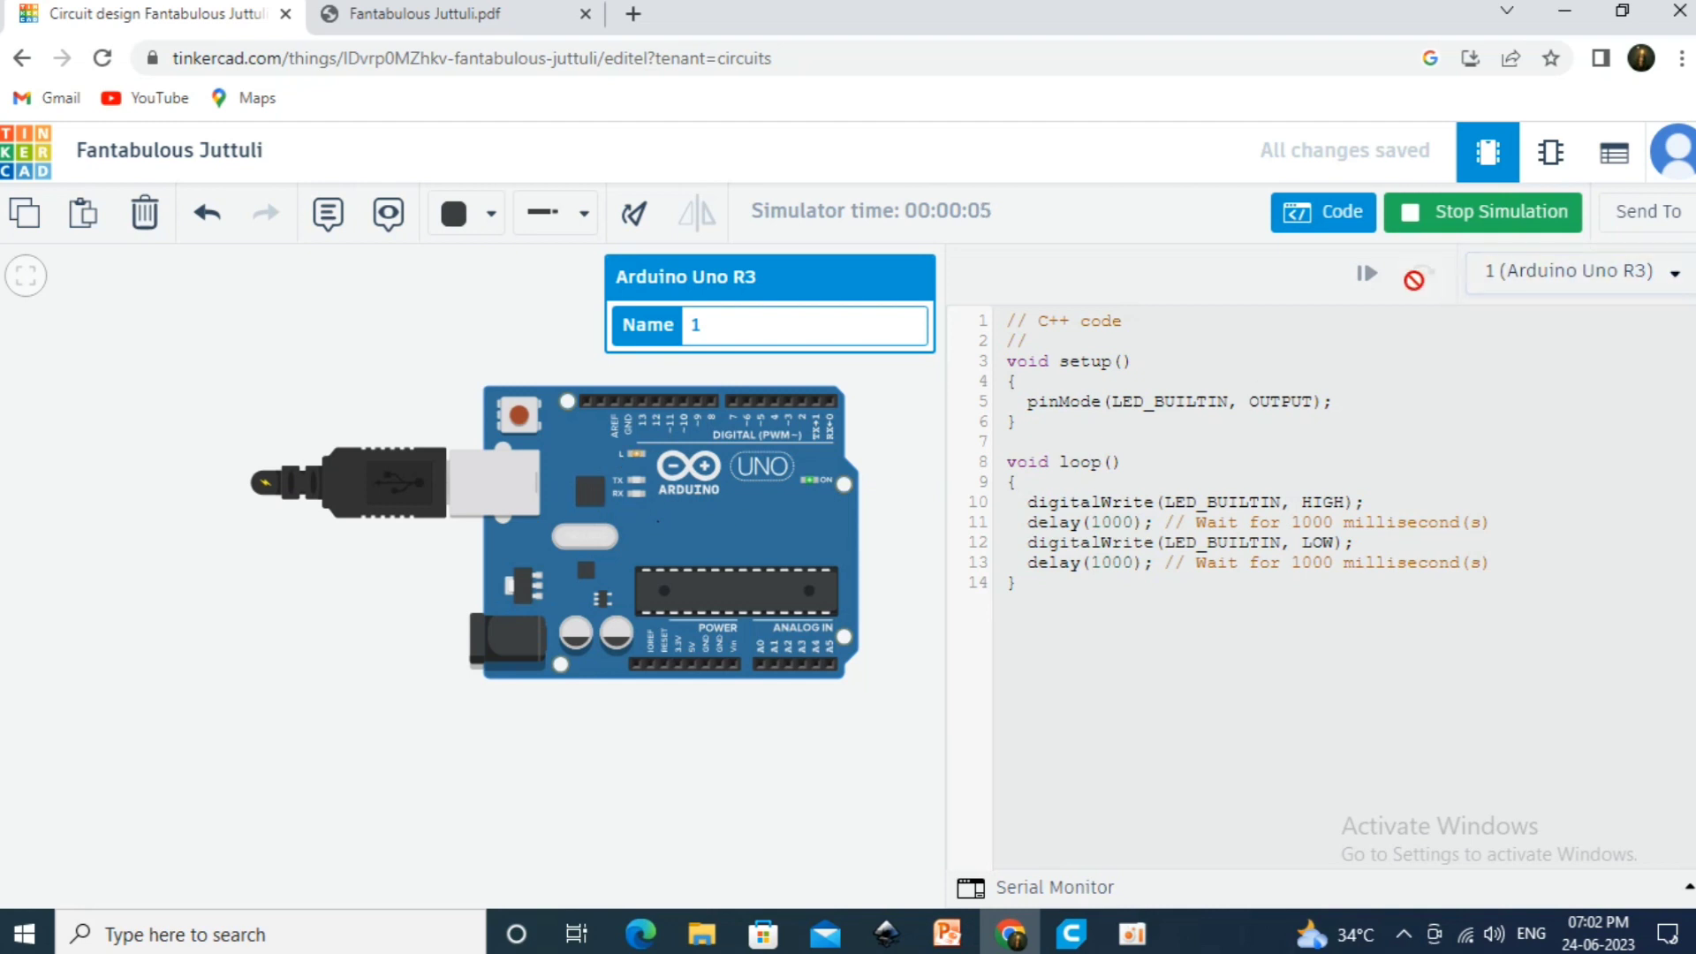
{"action": "left_click", "coordinate": [1450, 212]}
{"action": "left_click", "coordinate": [1294, 276]}
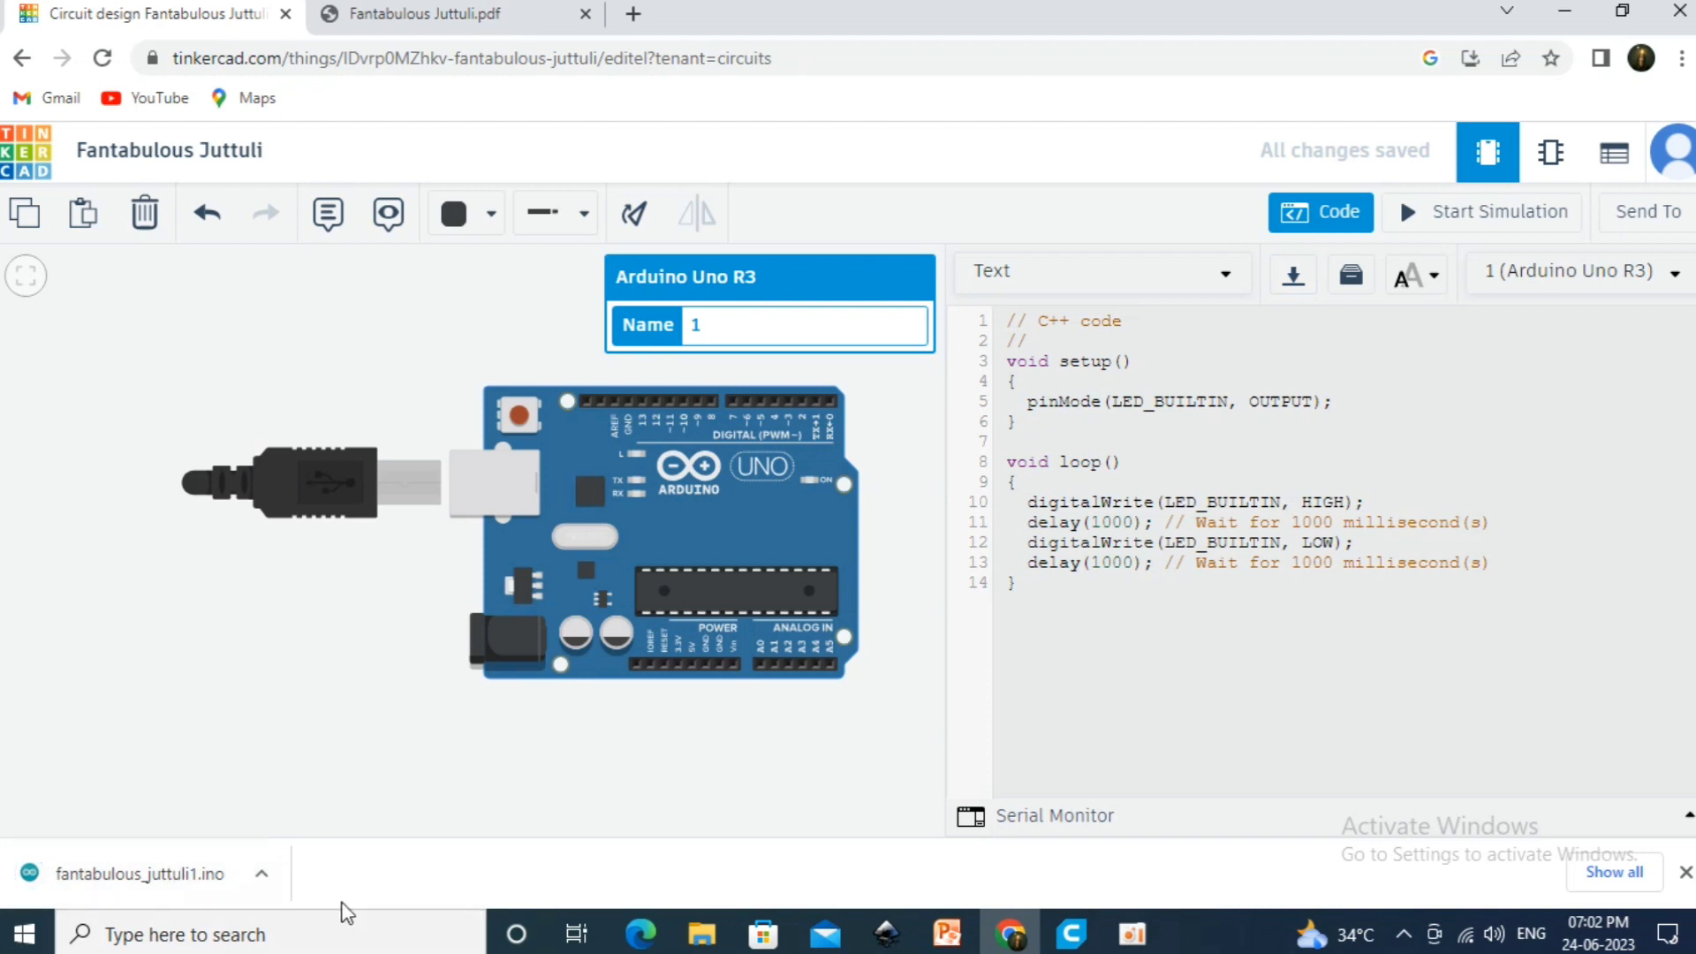
Look through the list of libraries available for the Arduino code, down to Stepper
{"action": "left_click", "coordinate": [1351, 275]}
{"action": "scroll", "coordinate": [1261, 485], "scroll_direction": "down", "scroll_amount": 4}
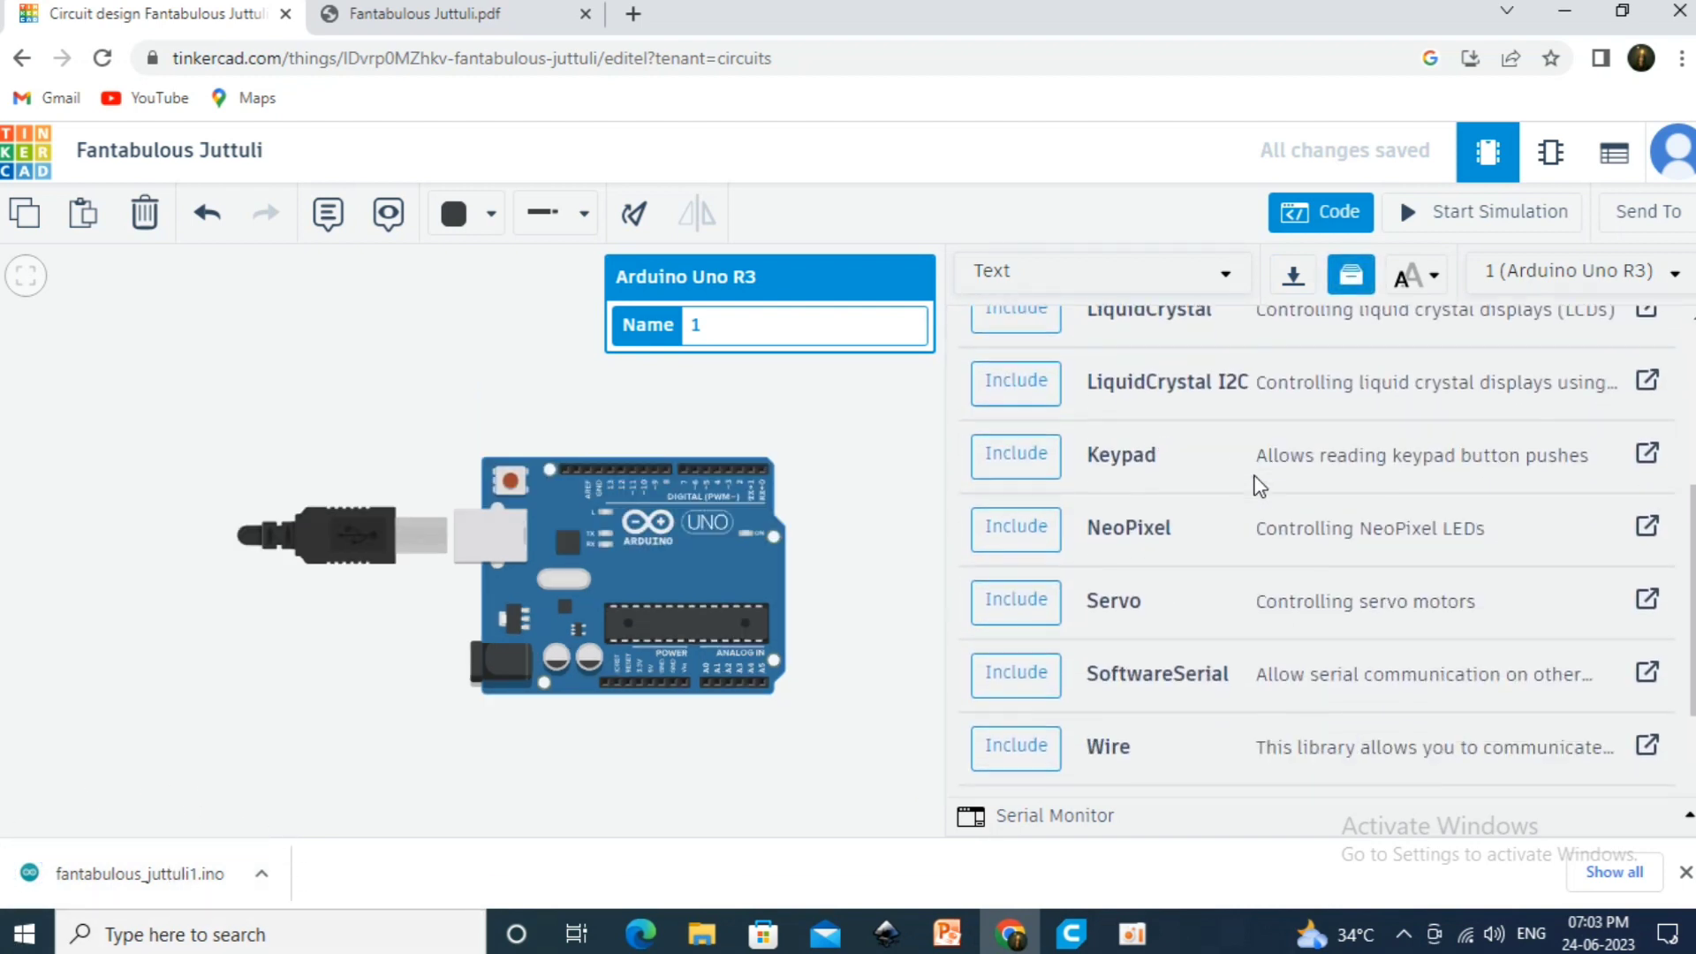
{"action": "scroll", "coordinate": [1260, 485], "scroll_direction": "down", "scroll_amount": 2}
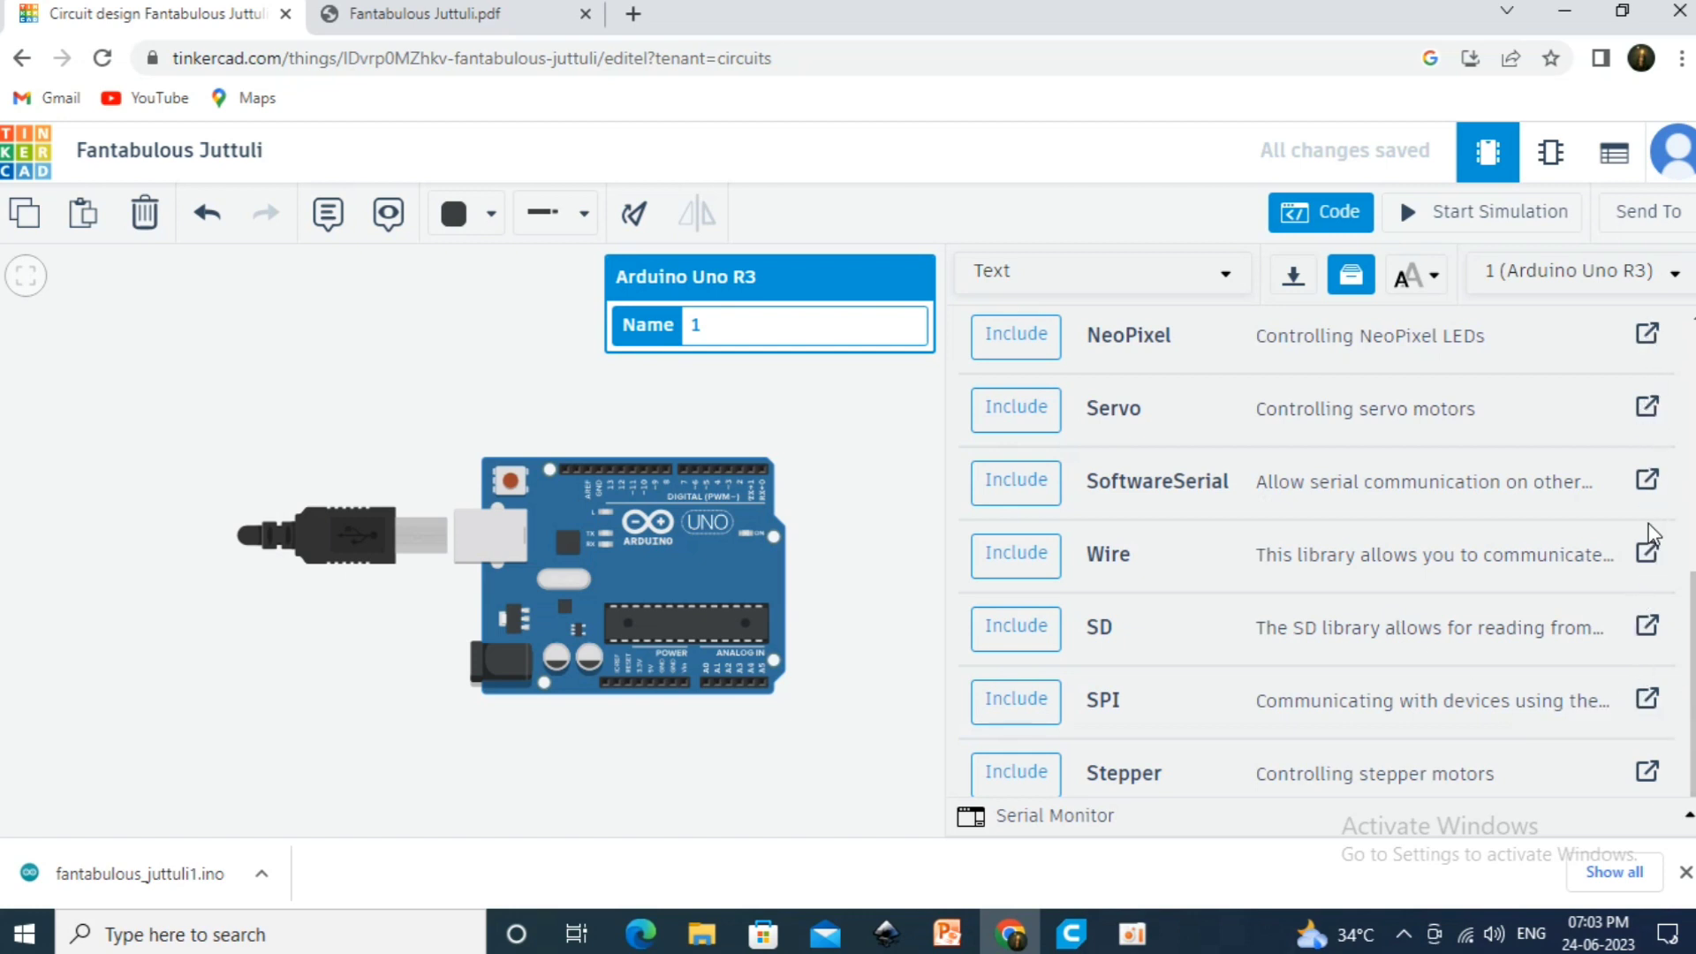
Open the Servo library's reference page and examine its versions, usage, examples and methods
{"action": "left_click", "coordinate": [1648, 477]}
{"action": "scroll", "coordinate": [558, 627], "scroll_direction": "down", "scroll_amount": 15}
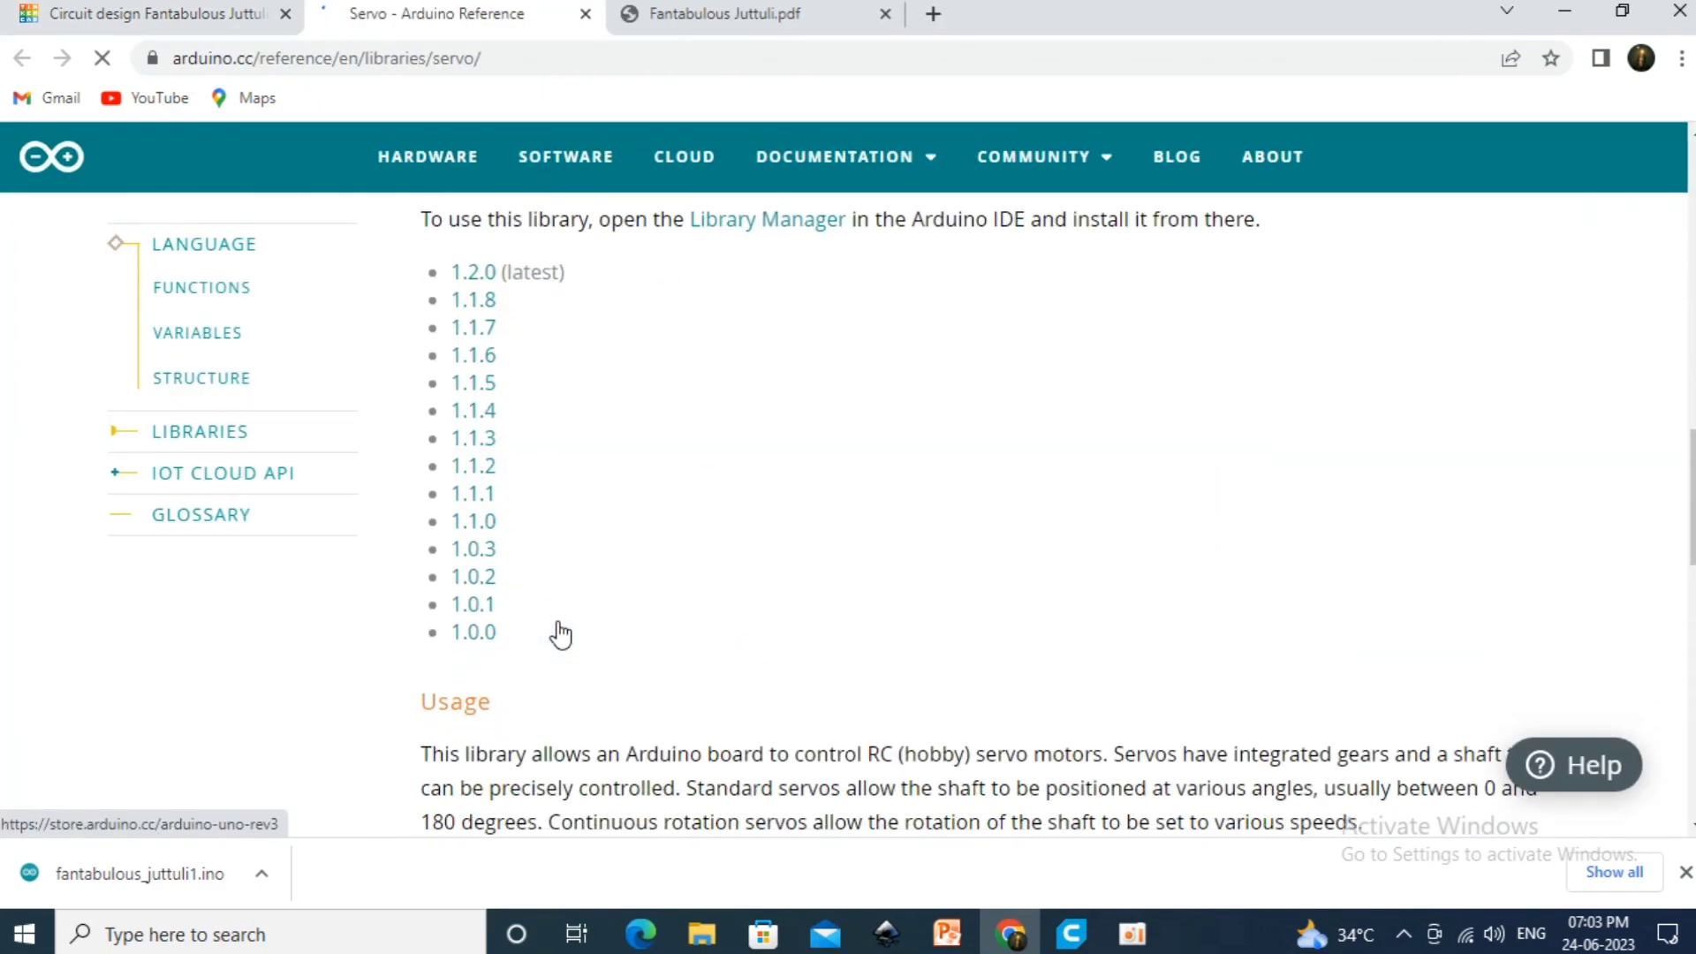
{"action": "scroll", "coordinate": [558, 629], "scroll_direction": "down", "scroll_amount": 5}
{"action": "scroll", "coordinate": [559, 629], "scroll_direction": "up", "scroll_amount": 15}
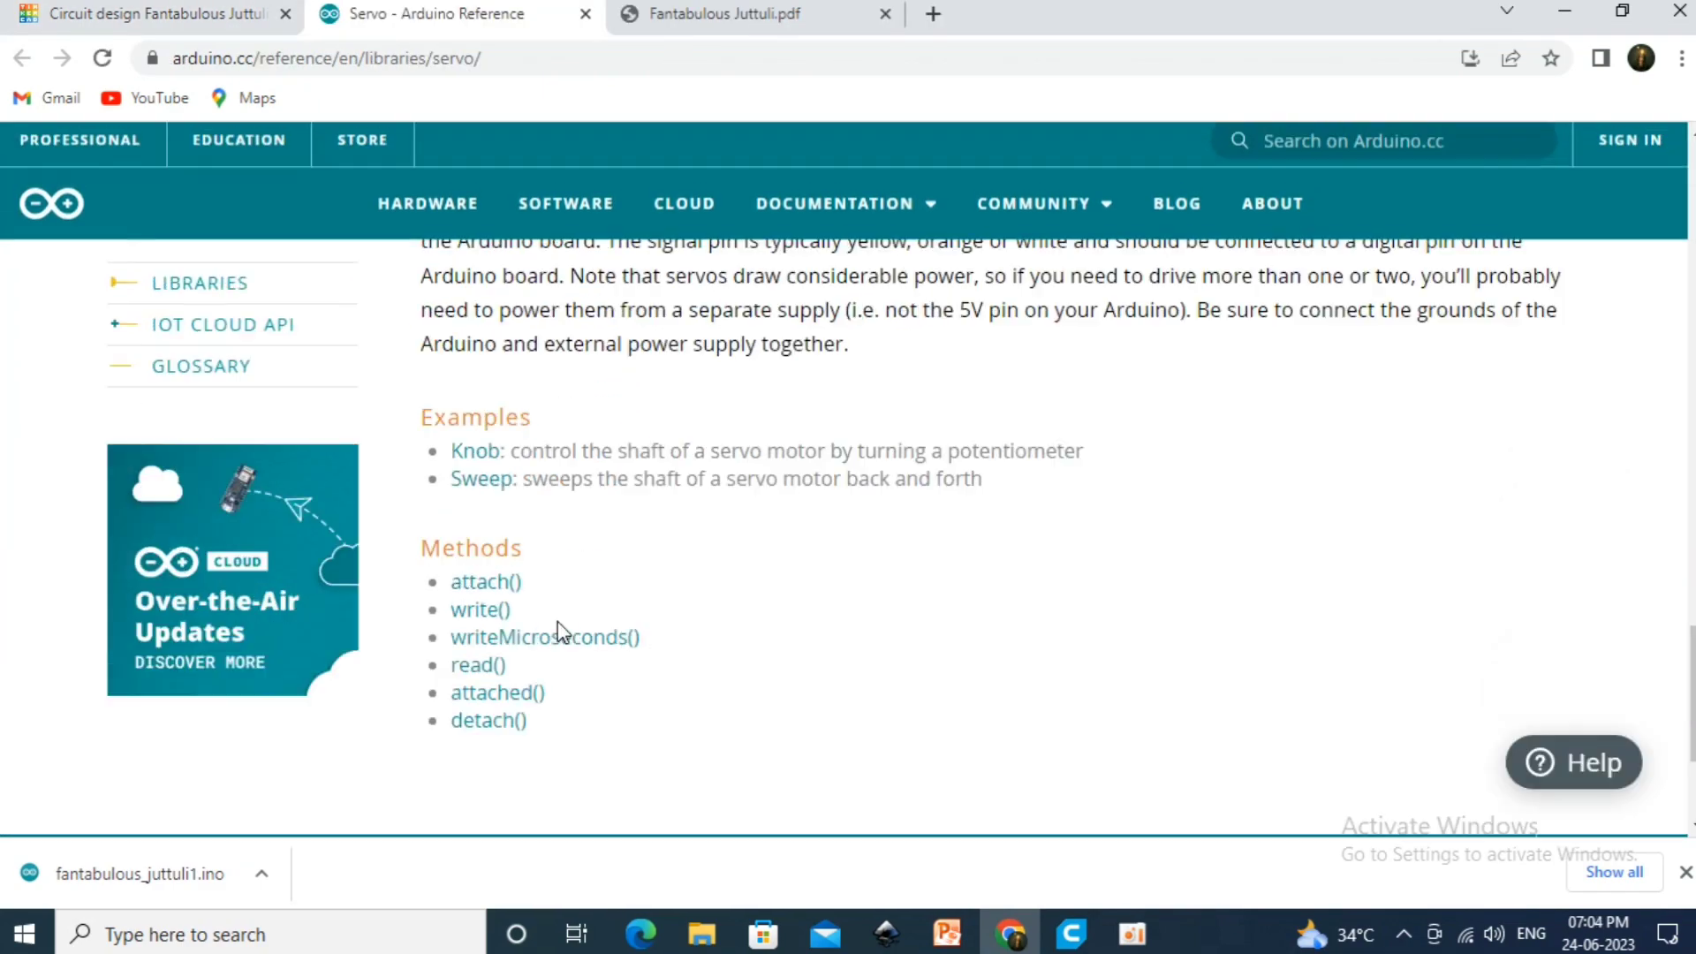
{"action": "scroll", "coordinate": [559, 628], "scroll_direction": "up", "scroll_amount": 6}
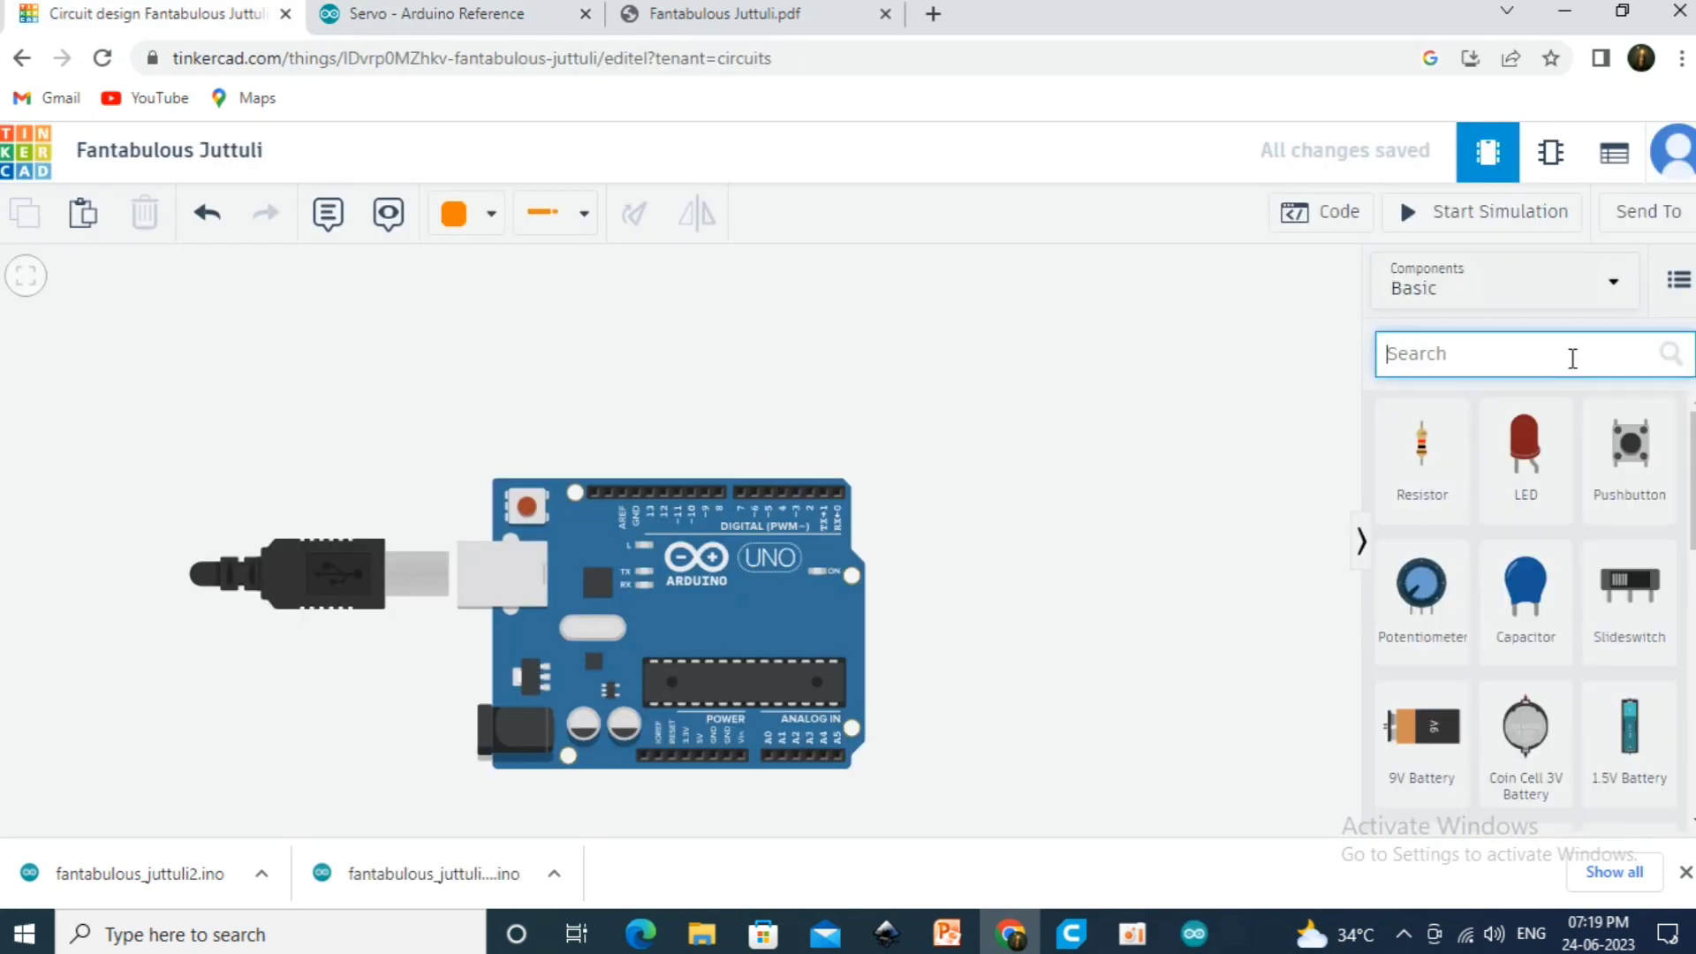
Search the components for "servo" and place a Micro Servo beside the Arduino Uno's pin-header end
{"action": "left_click", "coordinate": [1573, 358]}
{"action": "type", "text": "servo"}
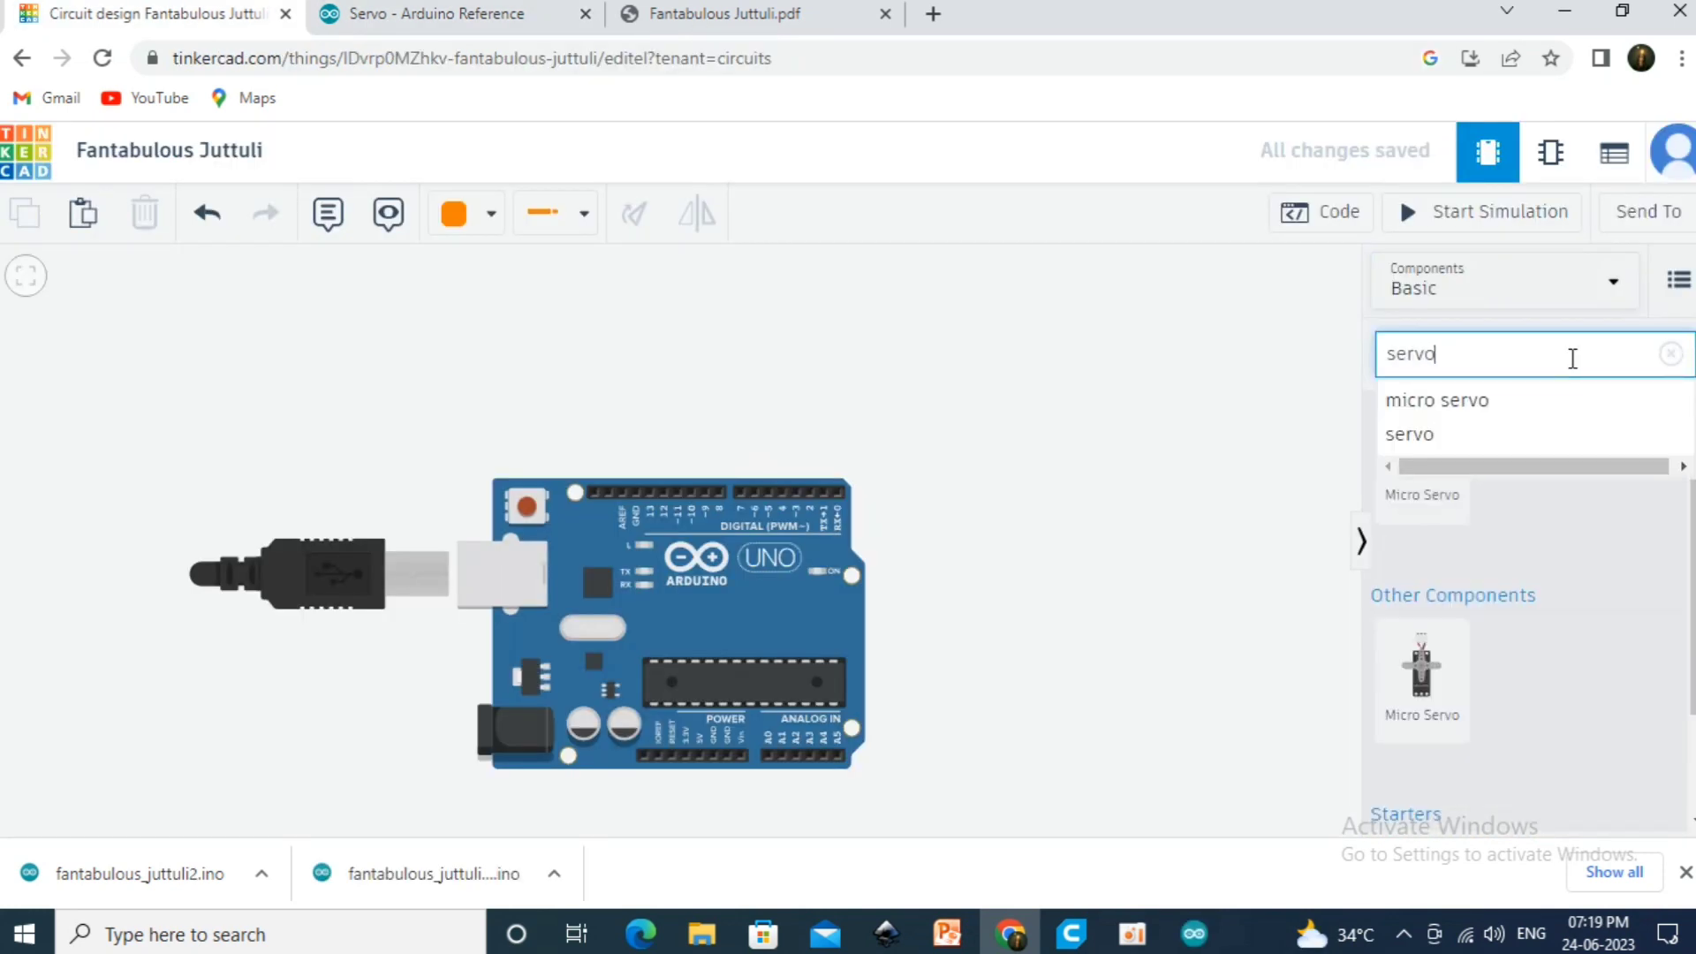
{"action": "left_click", "coordinate": [1424, 498]}
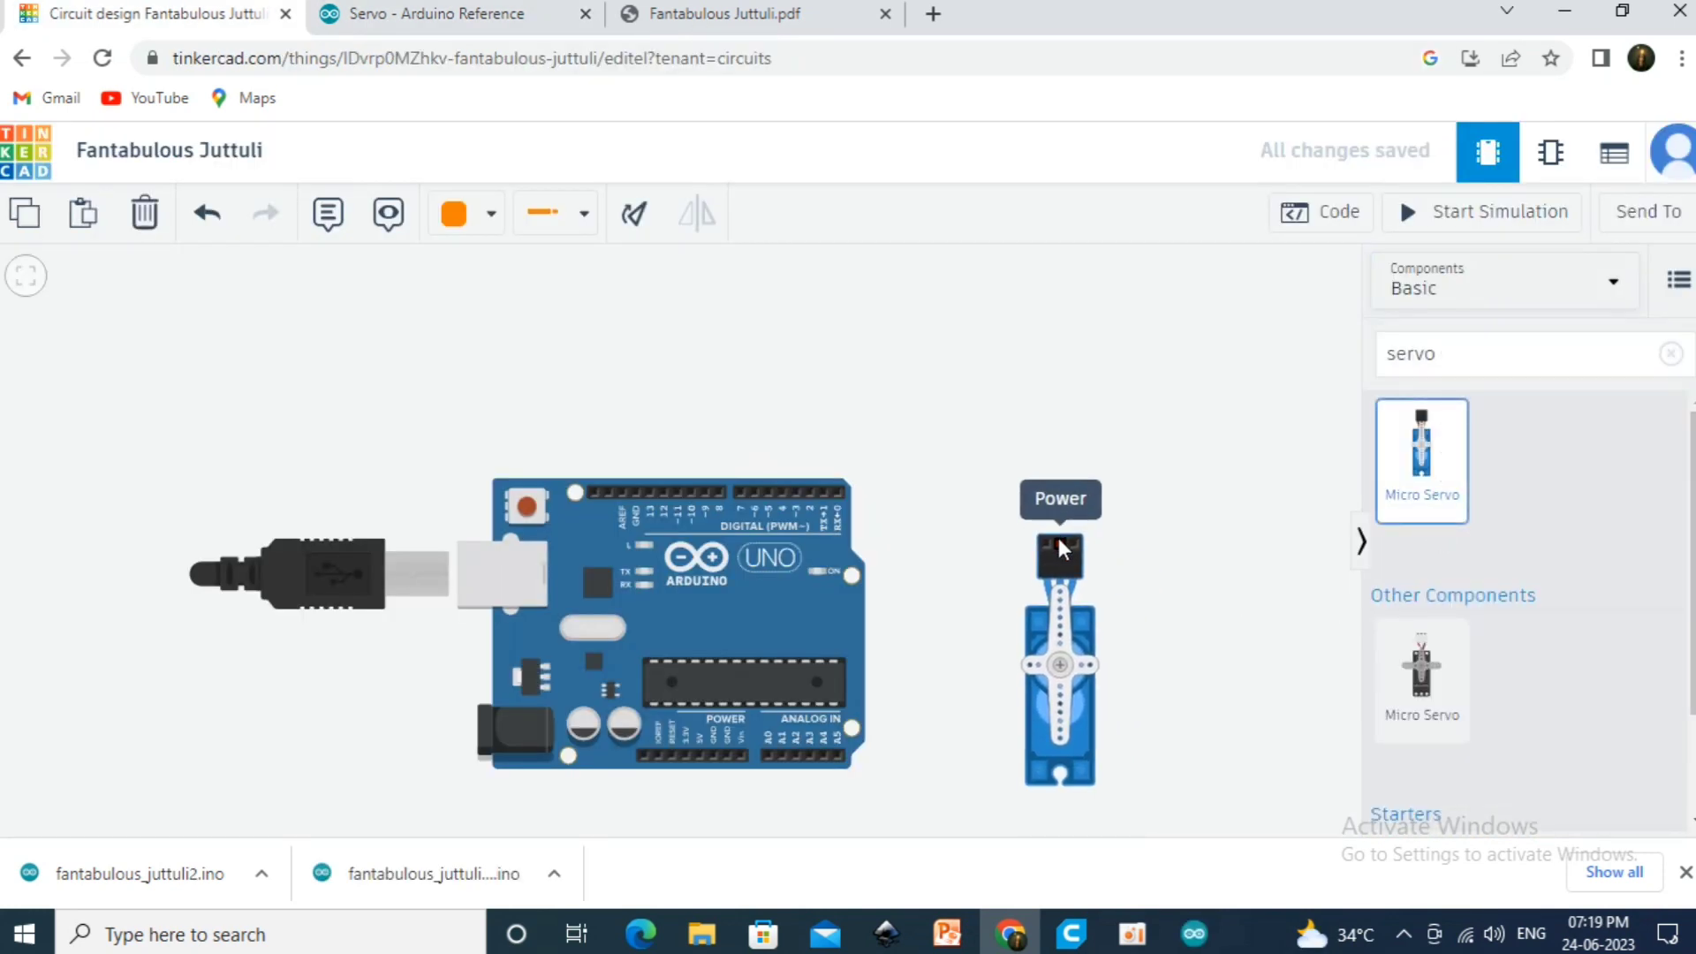
{"action": "left_click", "coordinate": [1042, 497]}
{"action": "left_click", "coordinate": [1242, 538]}
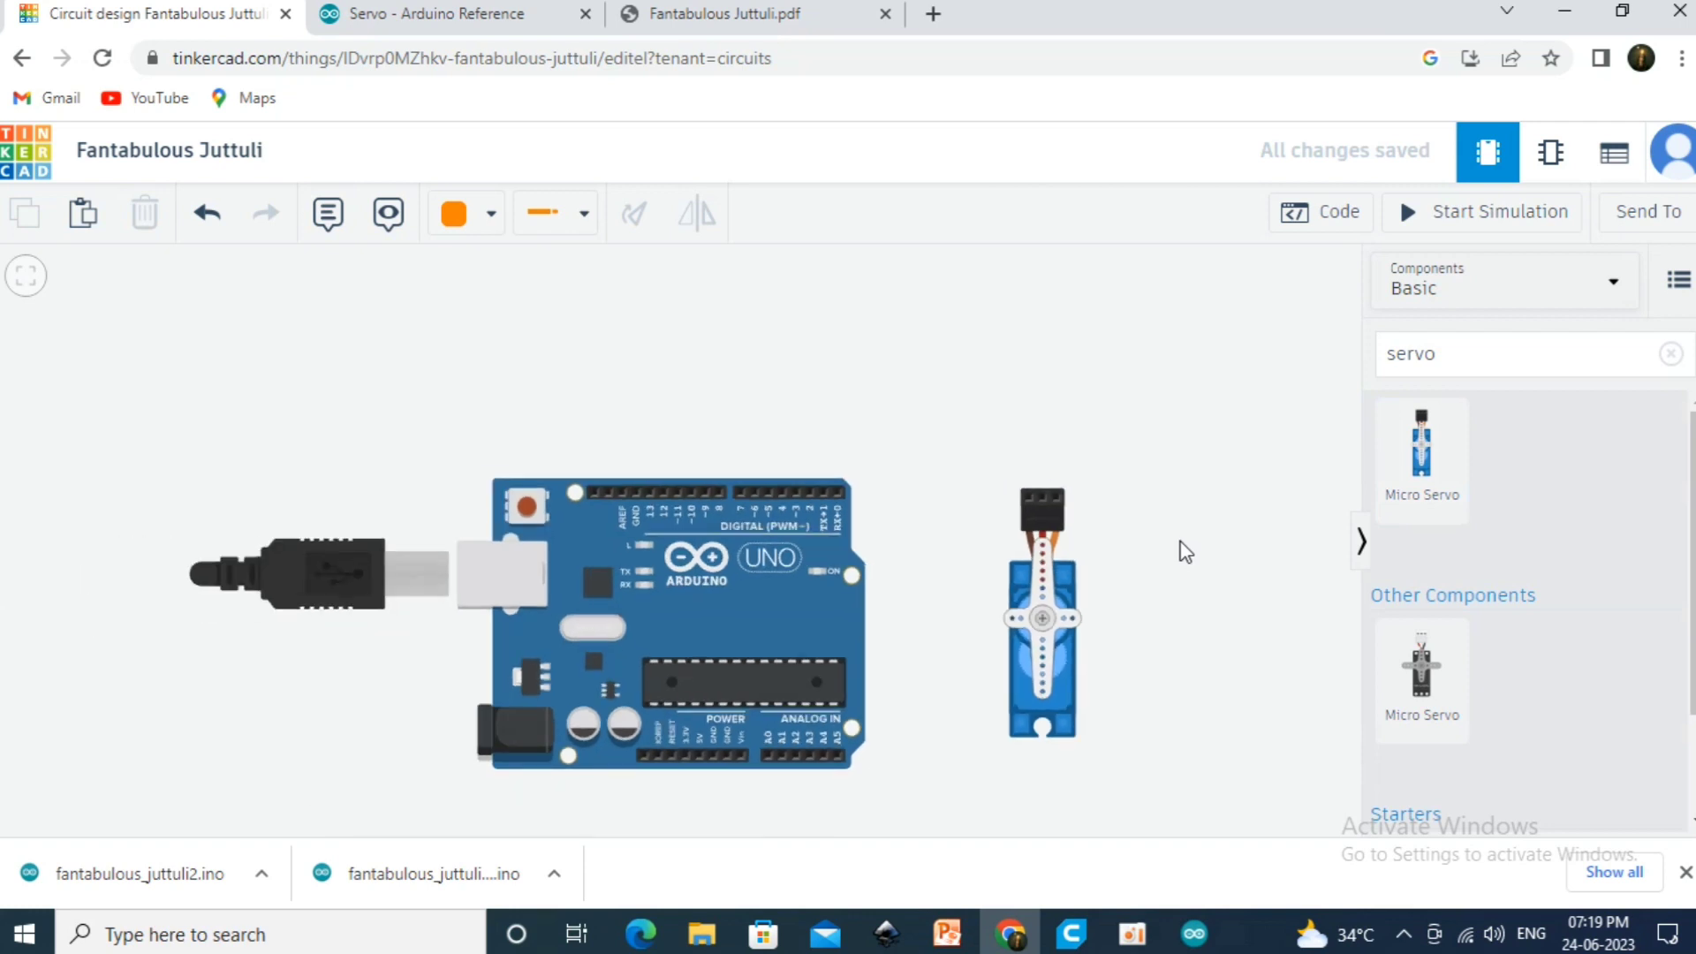
Wire the servo's ground pin to the Arduino's GND pin beside pin 13, routing the wire above the board with right-angle corners
{"action": "scroll", "coordinate": [979, 576], "scroll_direction": "up", "scroll_amount": 4}
{"action": "left_click", "coordinate": [1055, 458]}
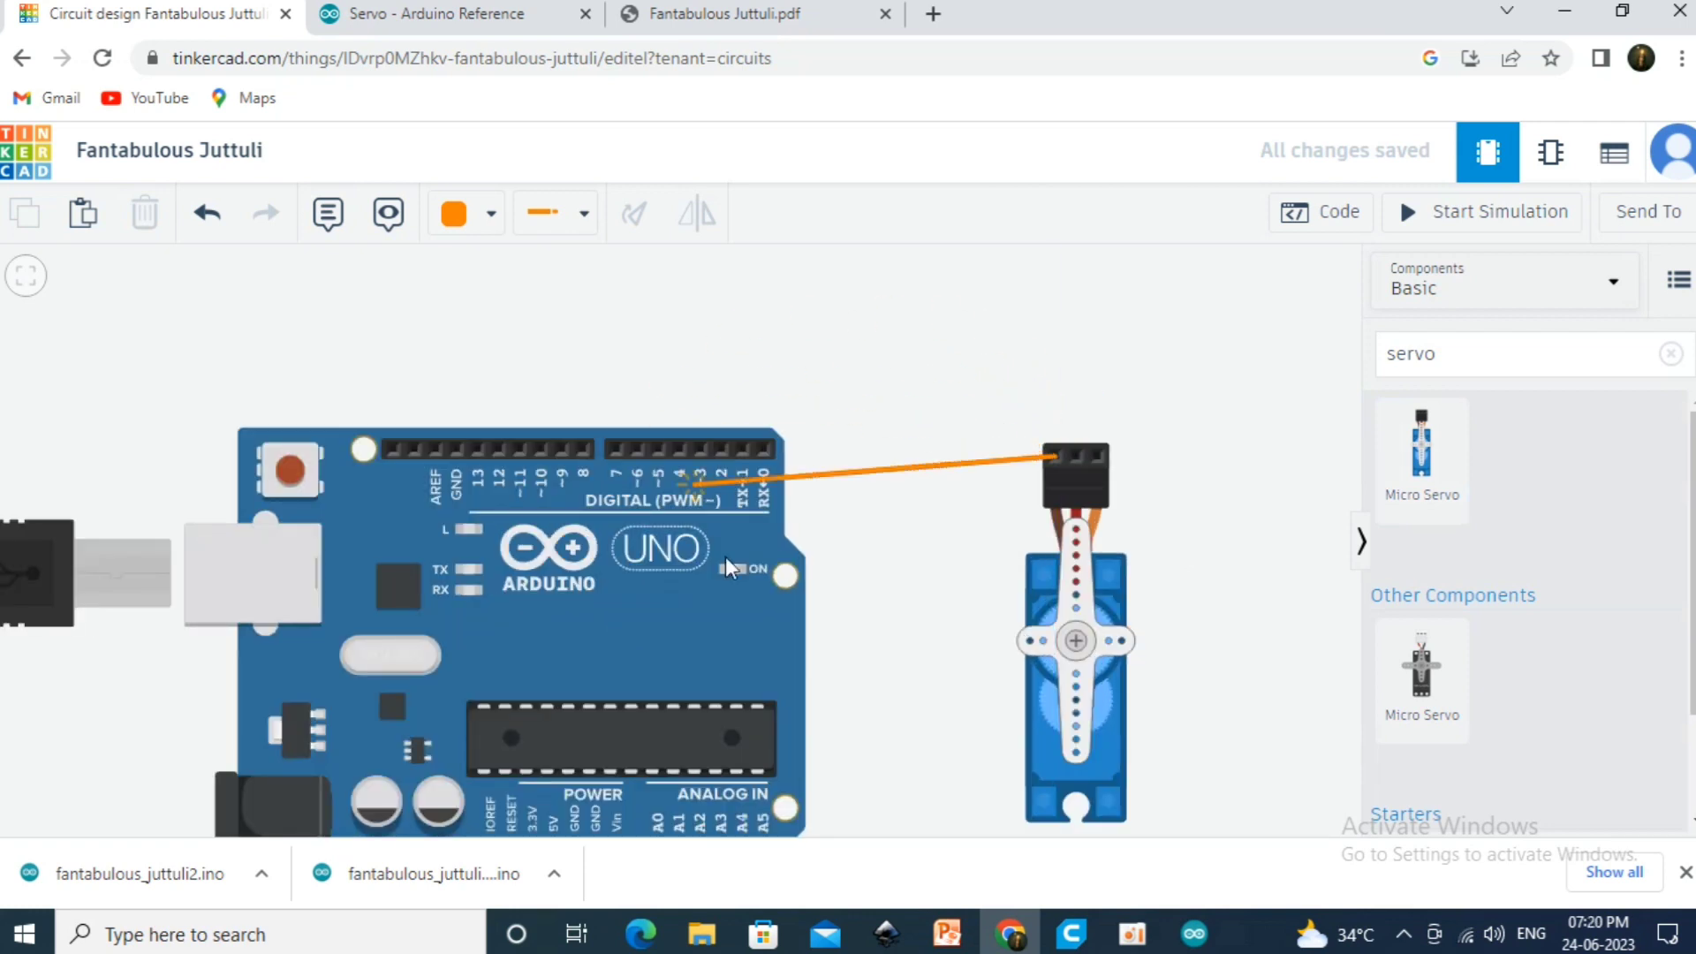
{"action": "scroll", "coordinate": [750, 638], "scroll_direction": "down", "scroll_amount": 5}
{"action": "left_click", "coordinate": [928, 460]}
{"action": "left_click", "coordinate": [575, 526]}
{"action": "left_click_drag", "start_coordinate": [762, 493], "coordinate": [574, 458]}
{"action": "left_click", "coordinate": [1024, 466]}
{"action": "scroll", "coordinate": [921, 511], "scroll_direction": "up", "scroll_amount": 3}
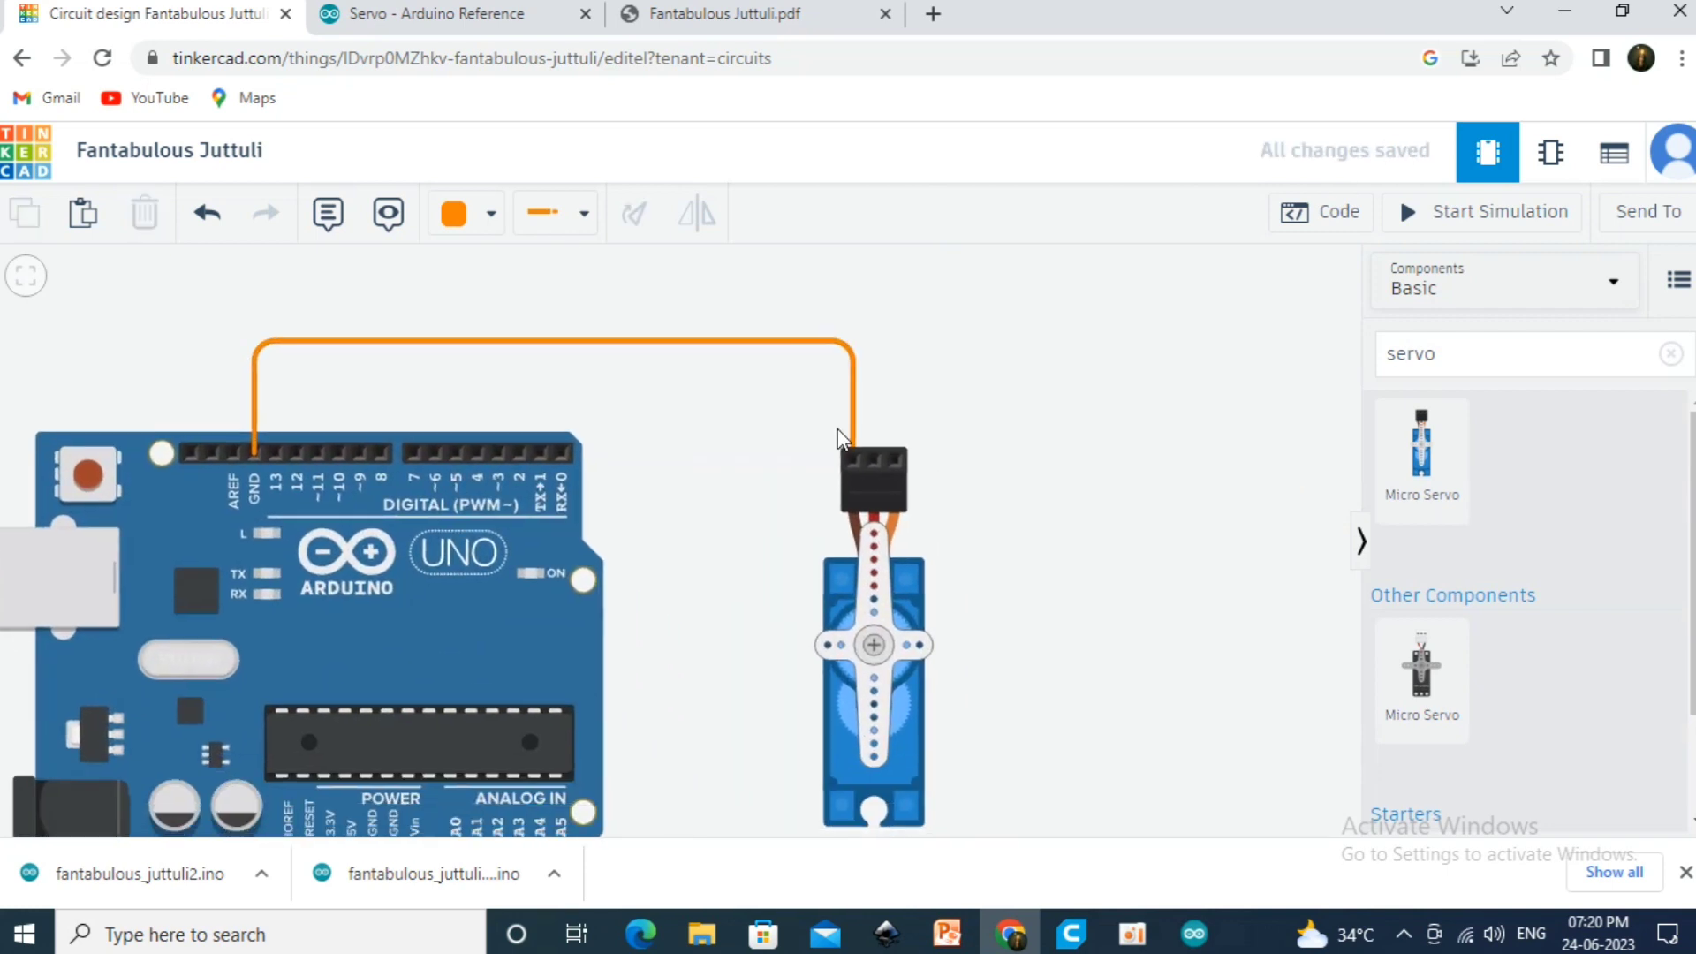
Start a wire at the servo's power pin and place its first bend directly above the connector
{"action": "left_click", "coordinate": [874, 463]}
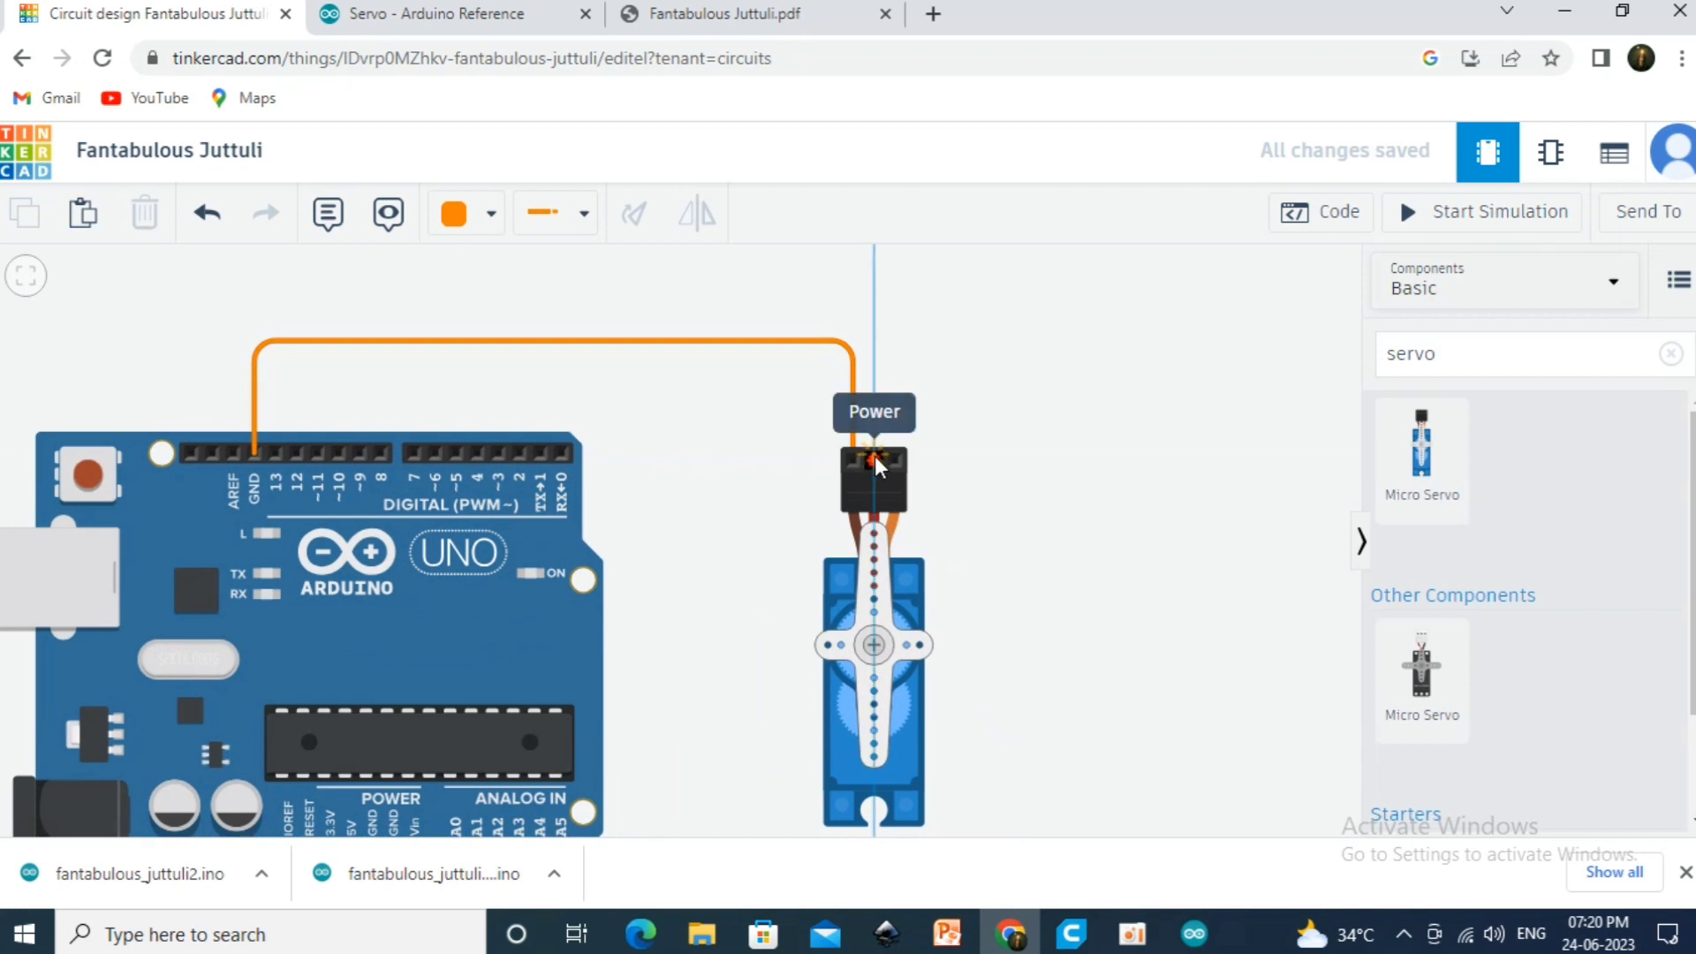
{"action": "scroll", "coordinate": [877, 464], "scroll_direction": "up", "scroll_amount": 2}
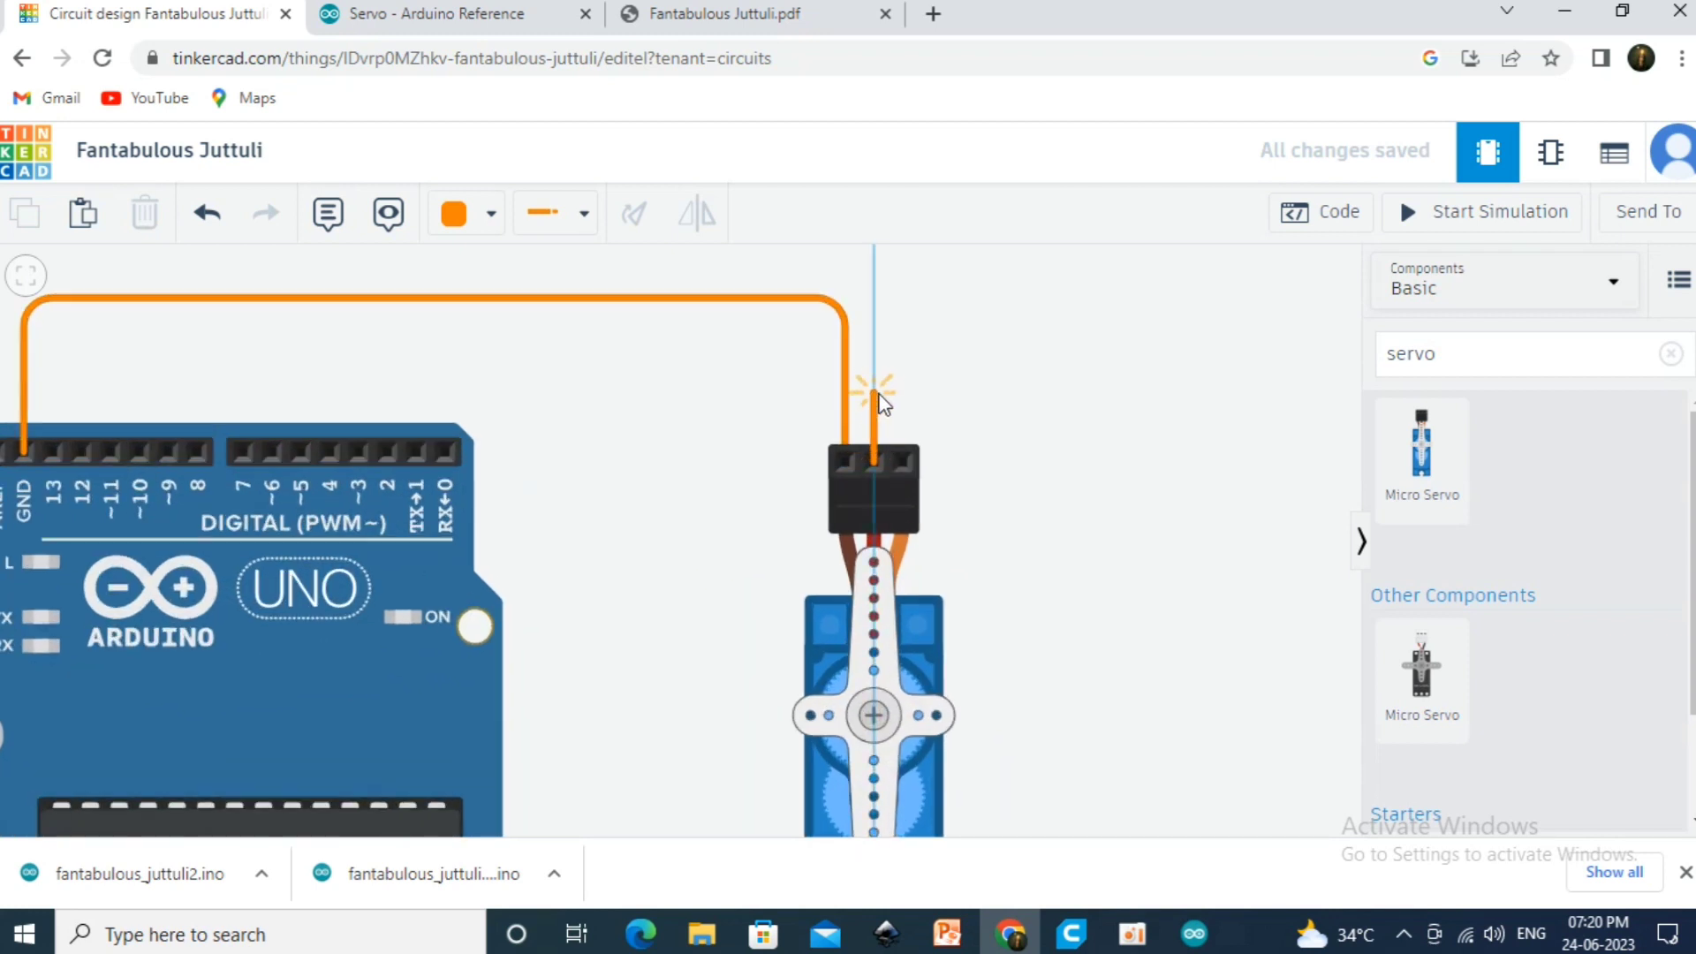
{"action": "left_click", "coordinate": [874, 393]}
{"action": "scroll", "coordinate": [698, 402], "scroll_direction": "down", "scroll_amount": 3}
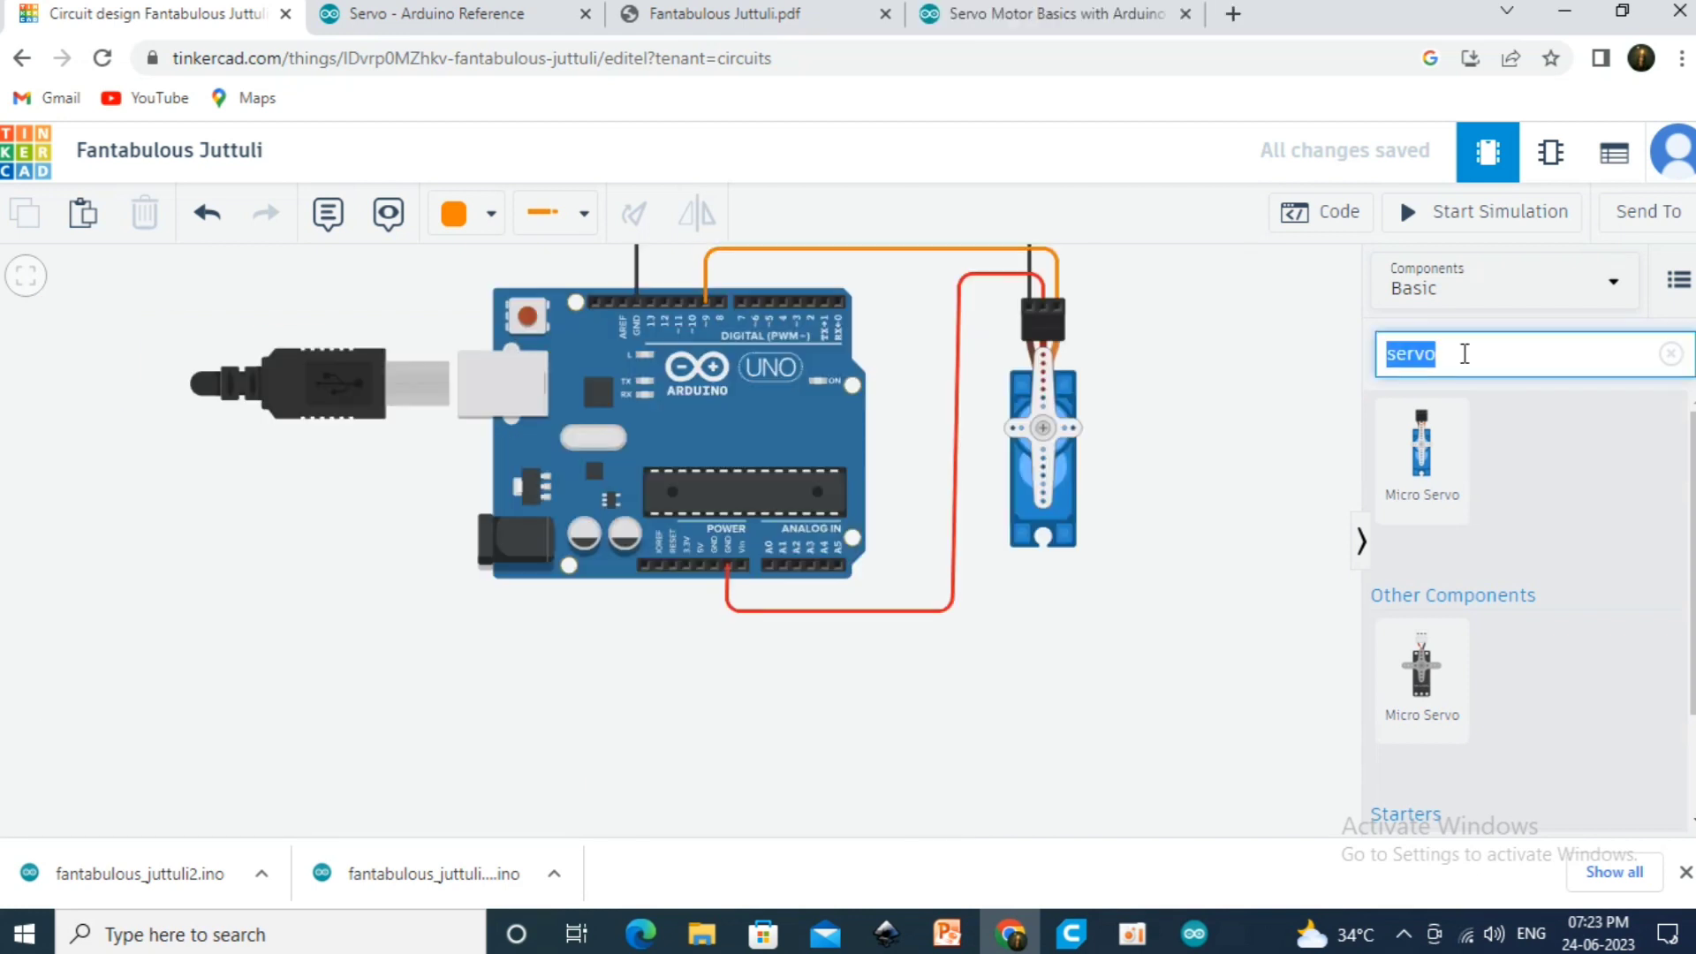
Search the components for "potentio" and place a Potentiometer below the Arduino Uno
{"action": "key", "text": "BackSpace"}
{"action": "type", "text": "pot"}
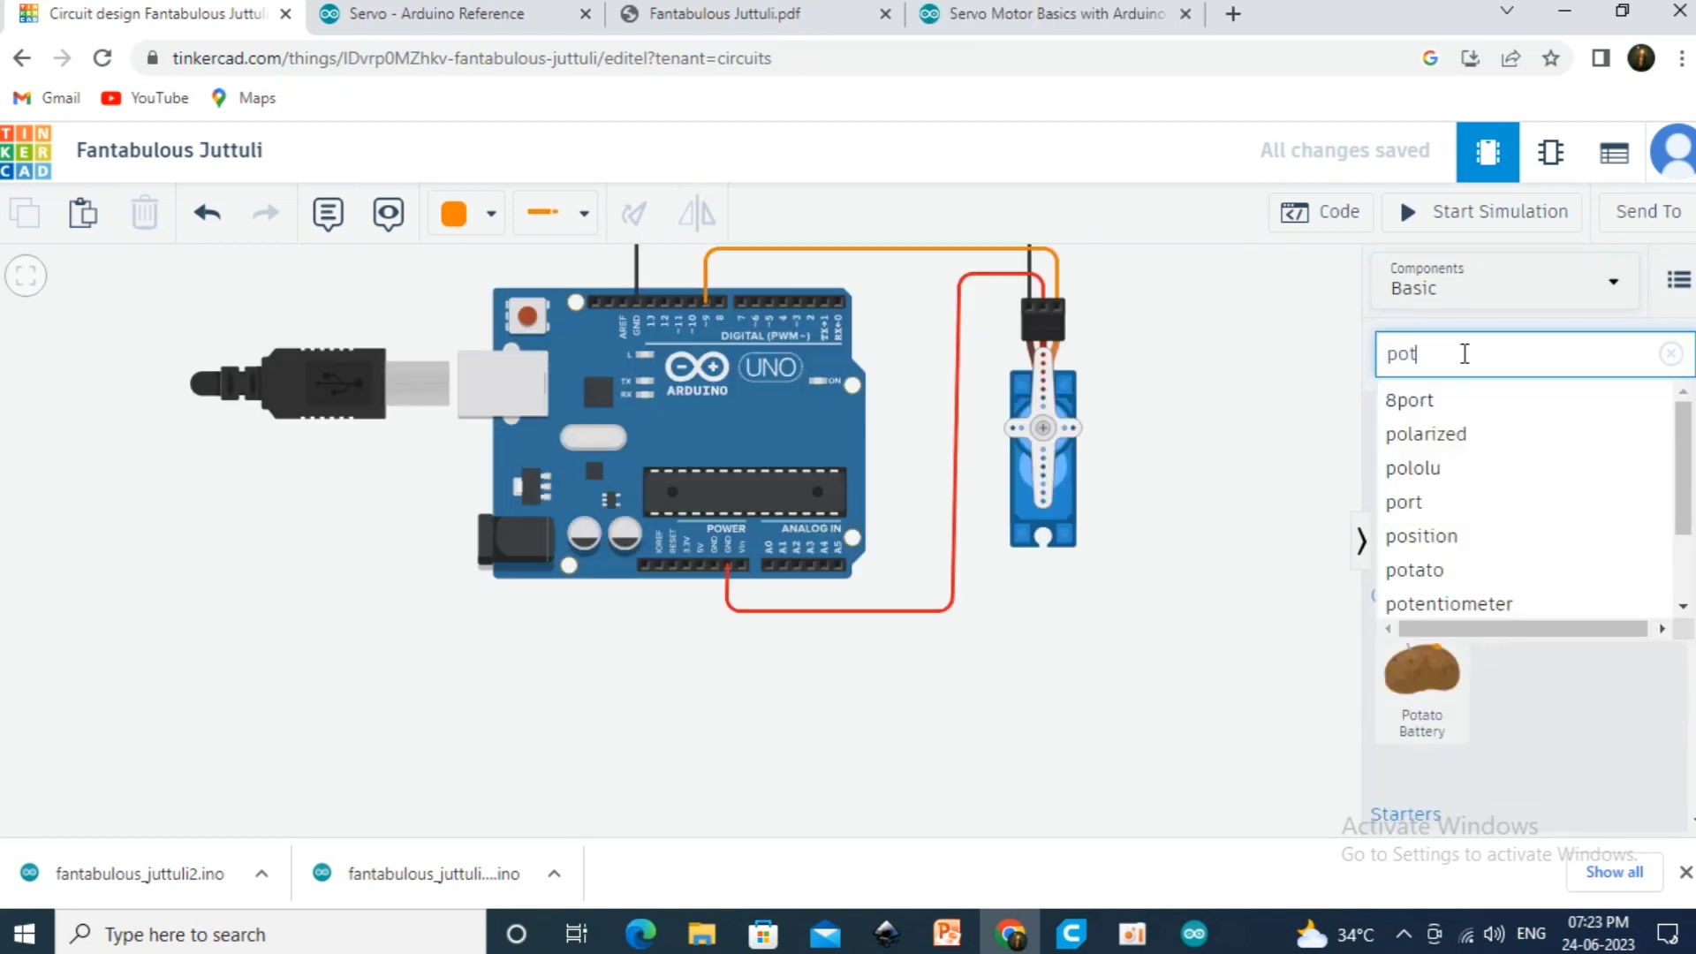
{"action": "type", "text": "entio"}
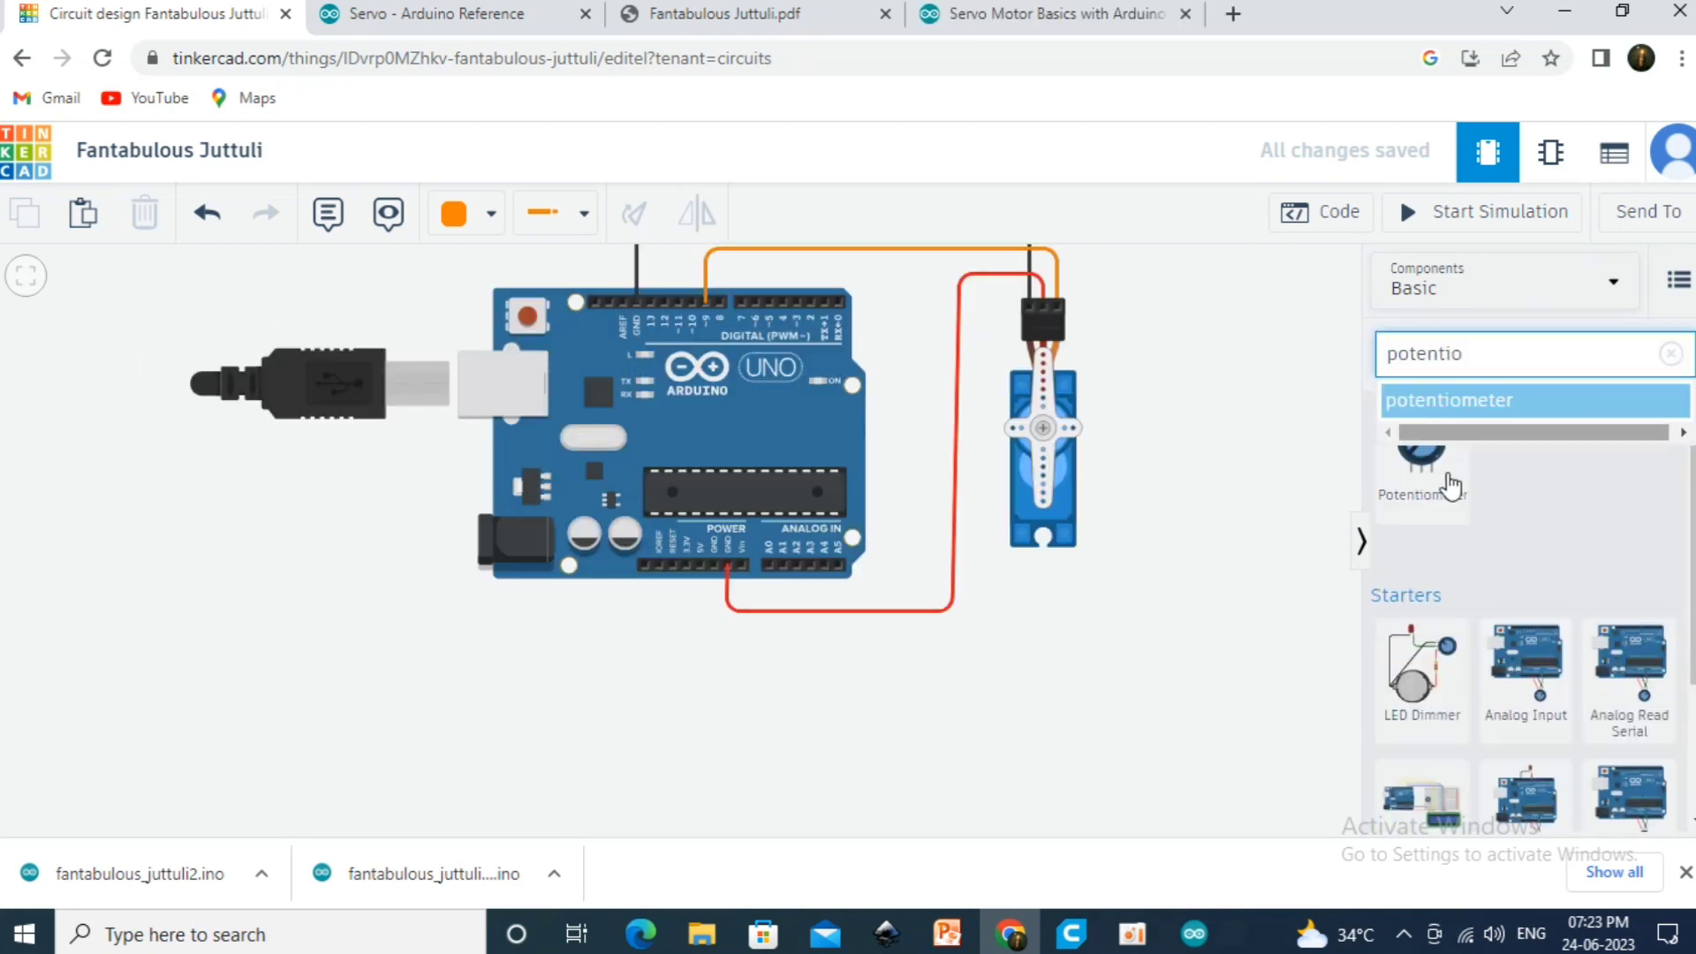
{"action": "left_click_drag", "start_coordinate": [1423, 455], "coordinate": [645, 706]}
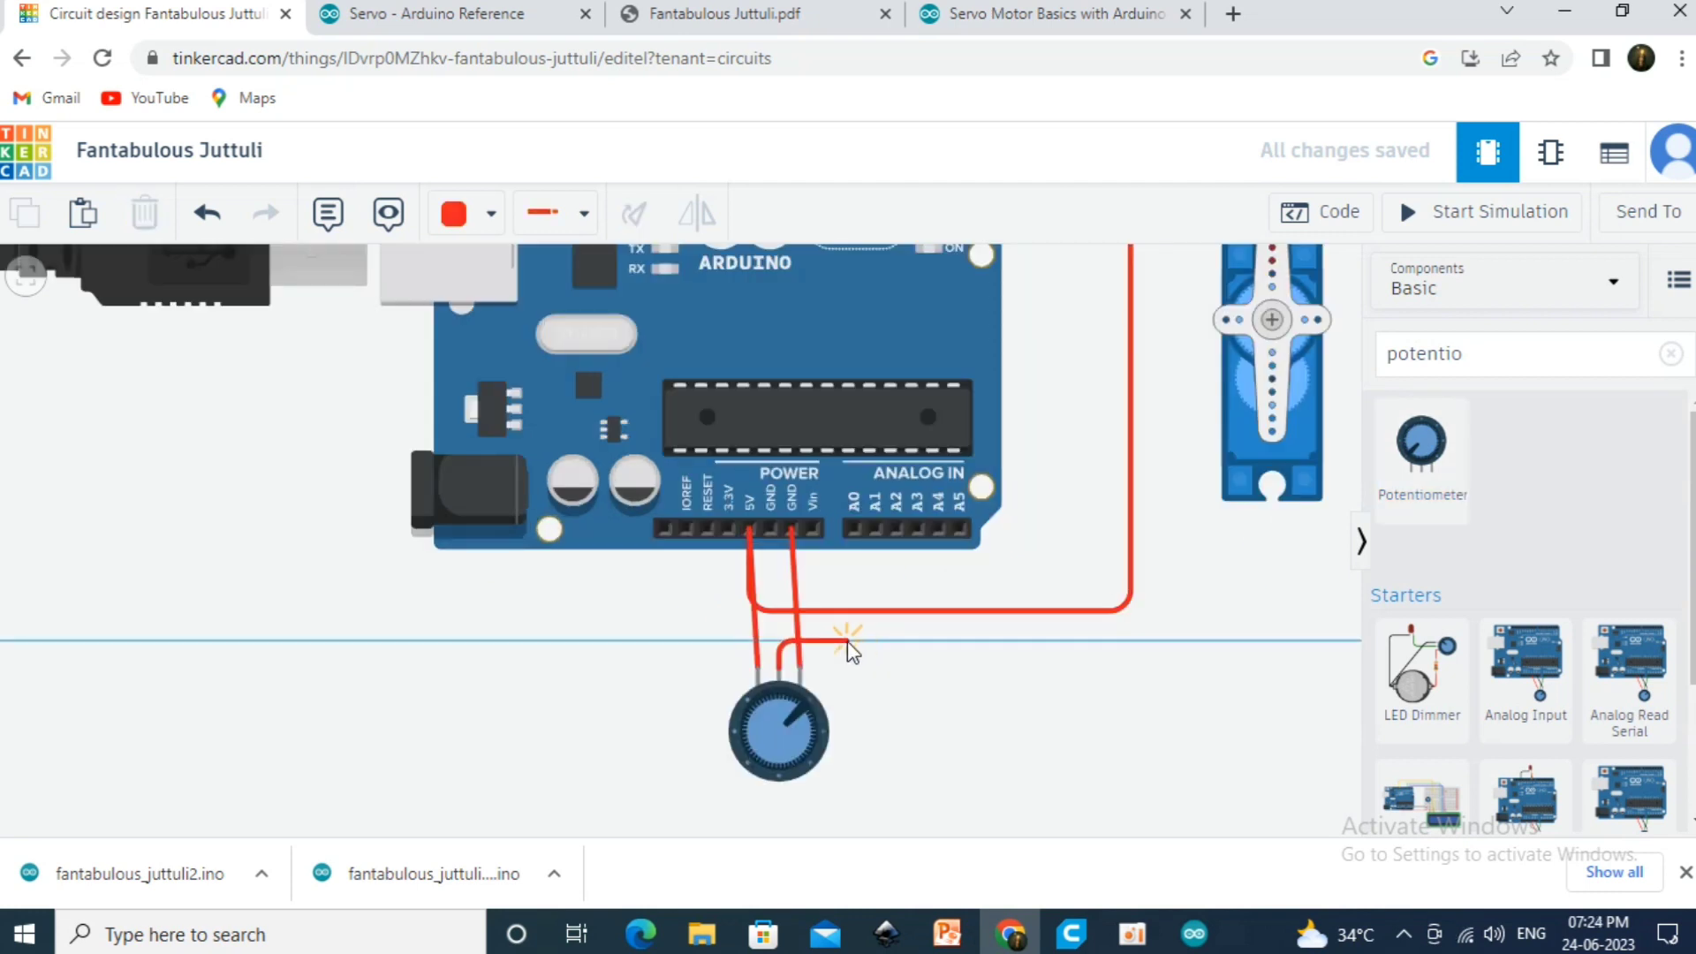
Finish the wire from the potentiometer's wiper at the Arduino's A0 pin and colour it yellow
{"action": "left_click", "coordinate": [853, 530]}
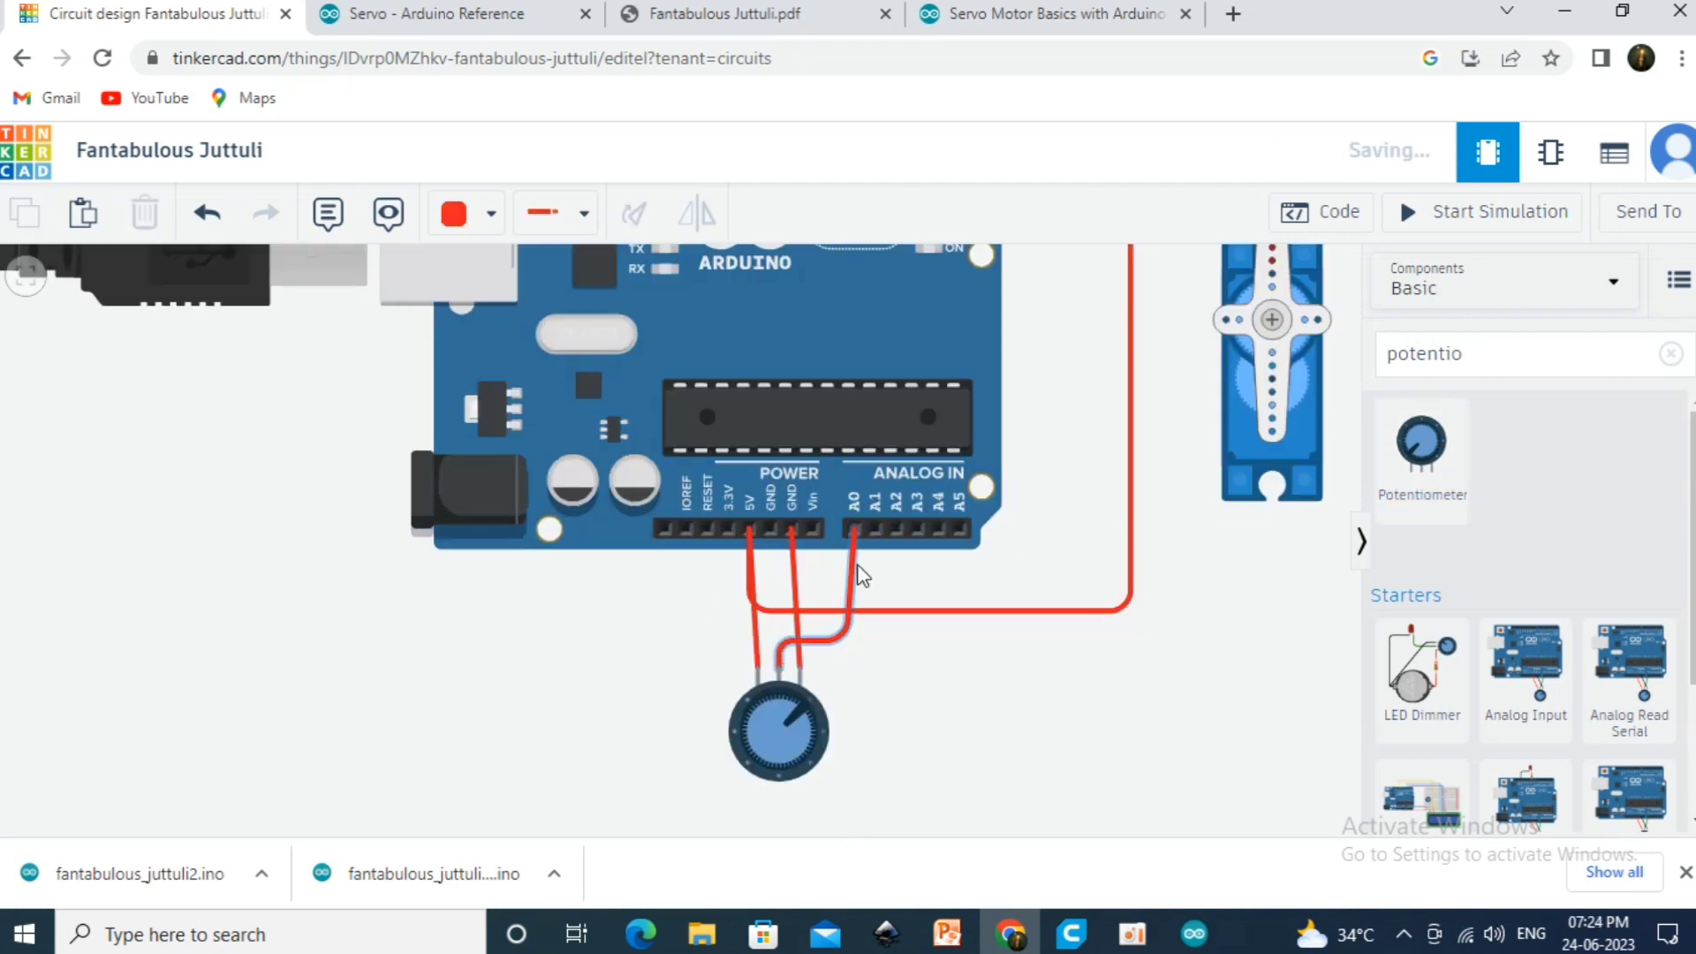
{"action": "left_click", "coordinate": [824, 640]}
{"action": "left_click", "coordinate": [489, 213]}
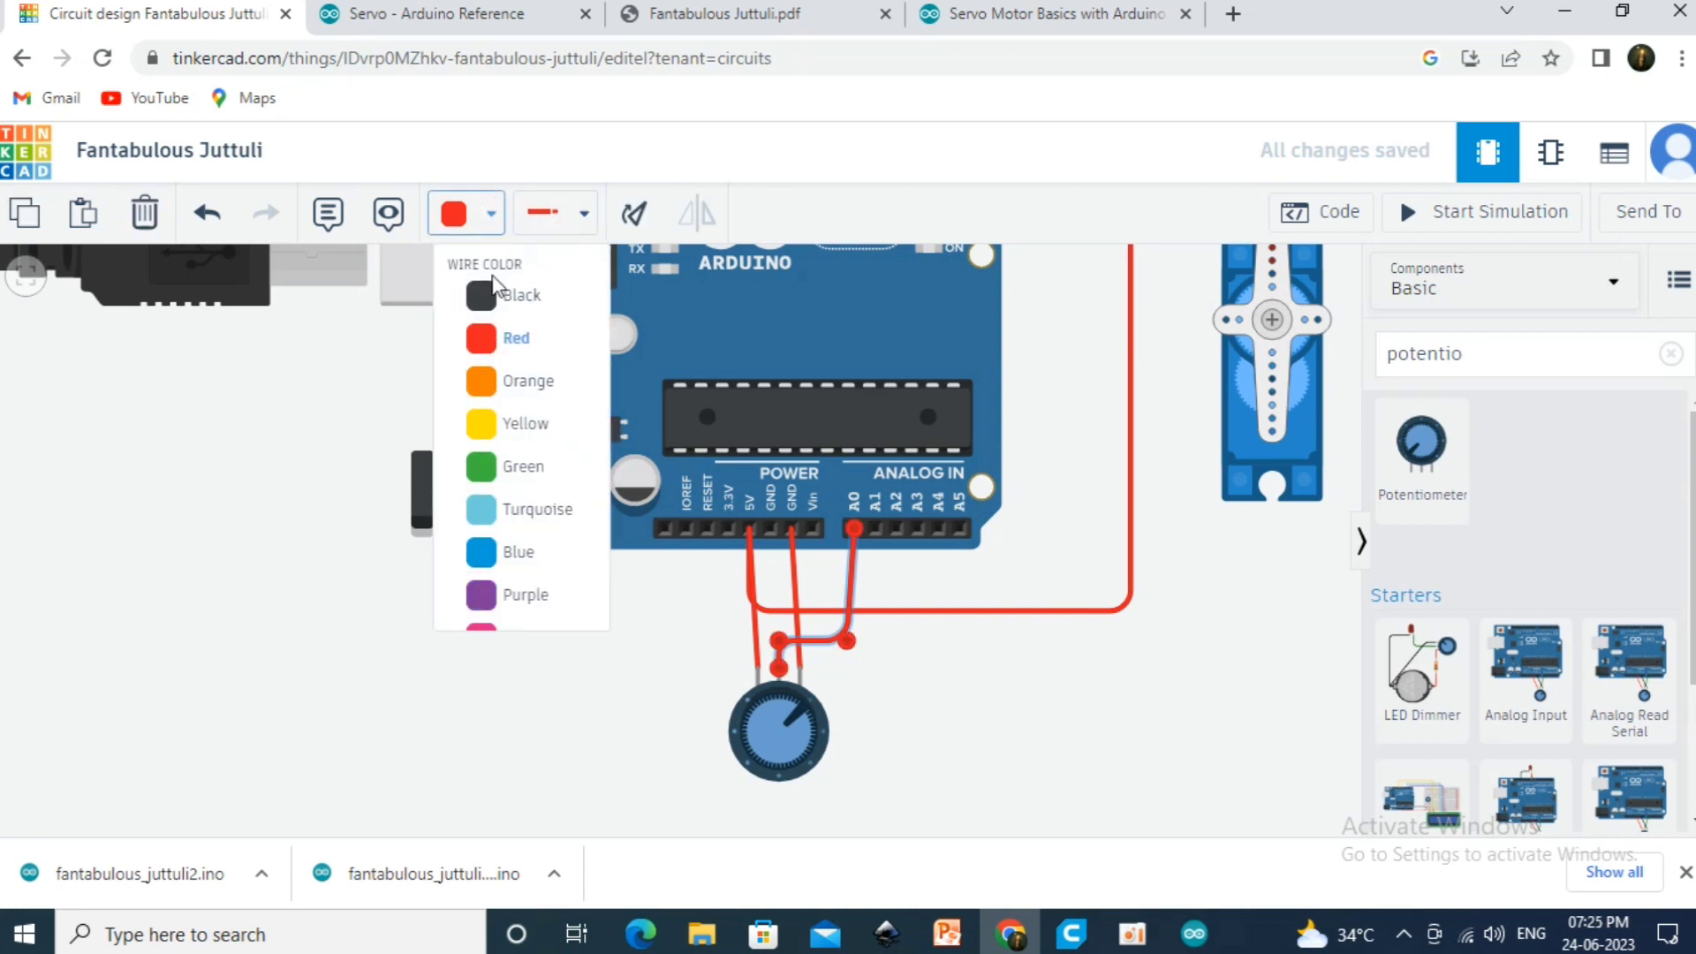
{"action": "left_click", "coordinate": [506, 428]}
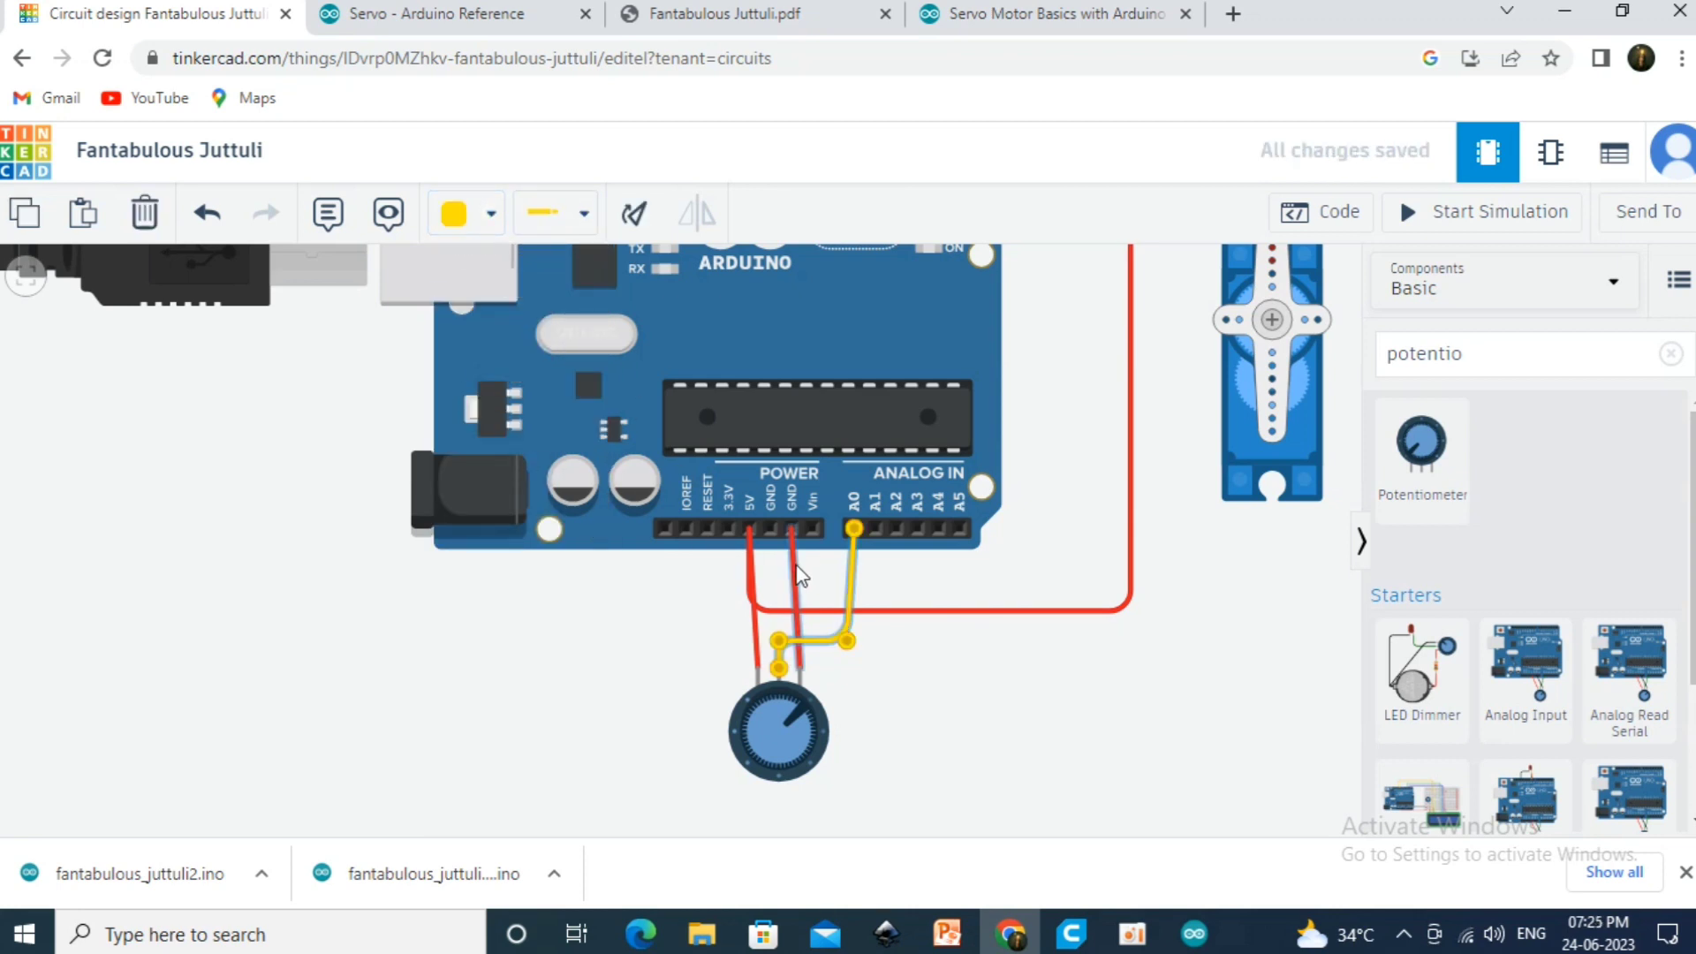
Colour the wire between the potentiometer and the Arduino's GND pin black
{"action": "left_click", "coordinate": [796, 579]}
{"action": "left_click", "coordinate": [464, 223]}
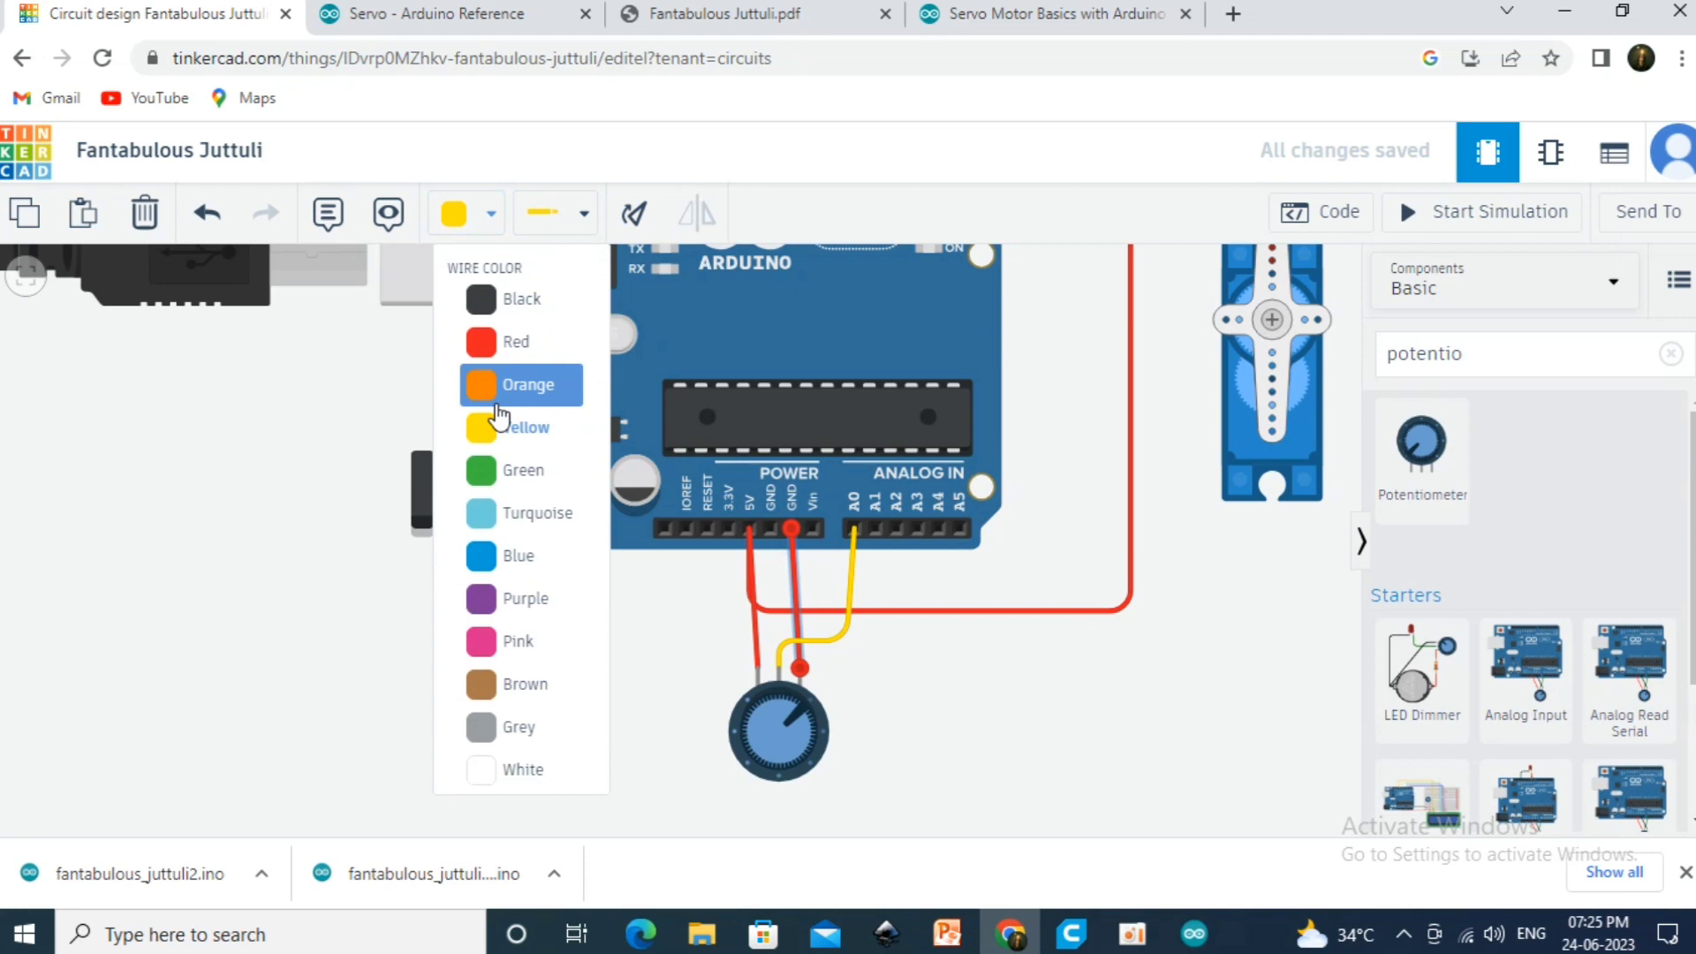
{"action": "left_click", "coordinate": [495, 298]}
{"action": "left_click", "coordinate": [981, 687]}
Open the Arduino code and paste the potentiometer-controlled servo sketch below the #include <Servo.h> line
{"action": "scroll", "coordinate": [979, 688], "scroll_direction": "down", "scroll_amount": 3}
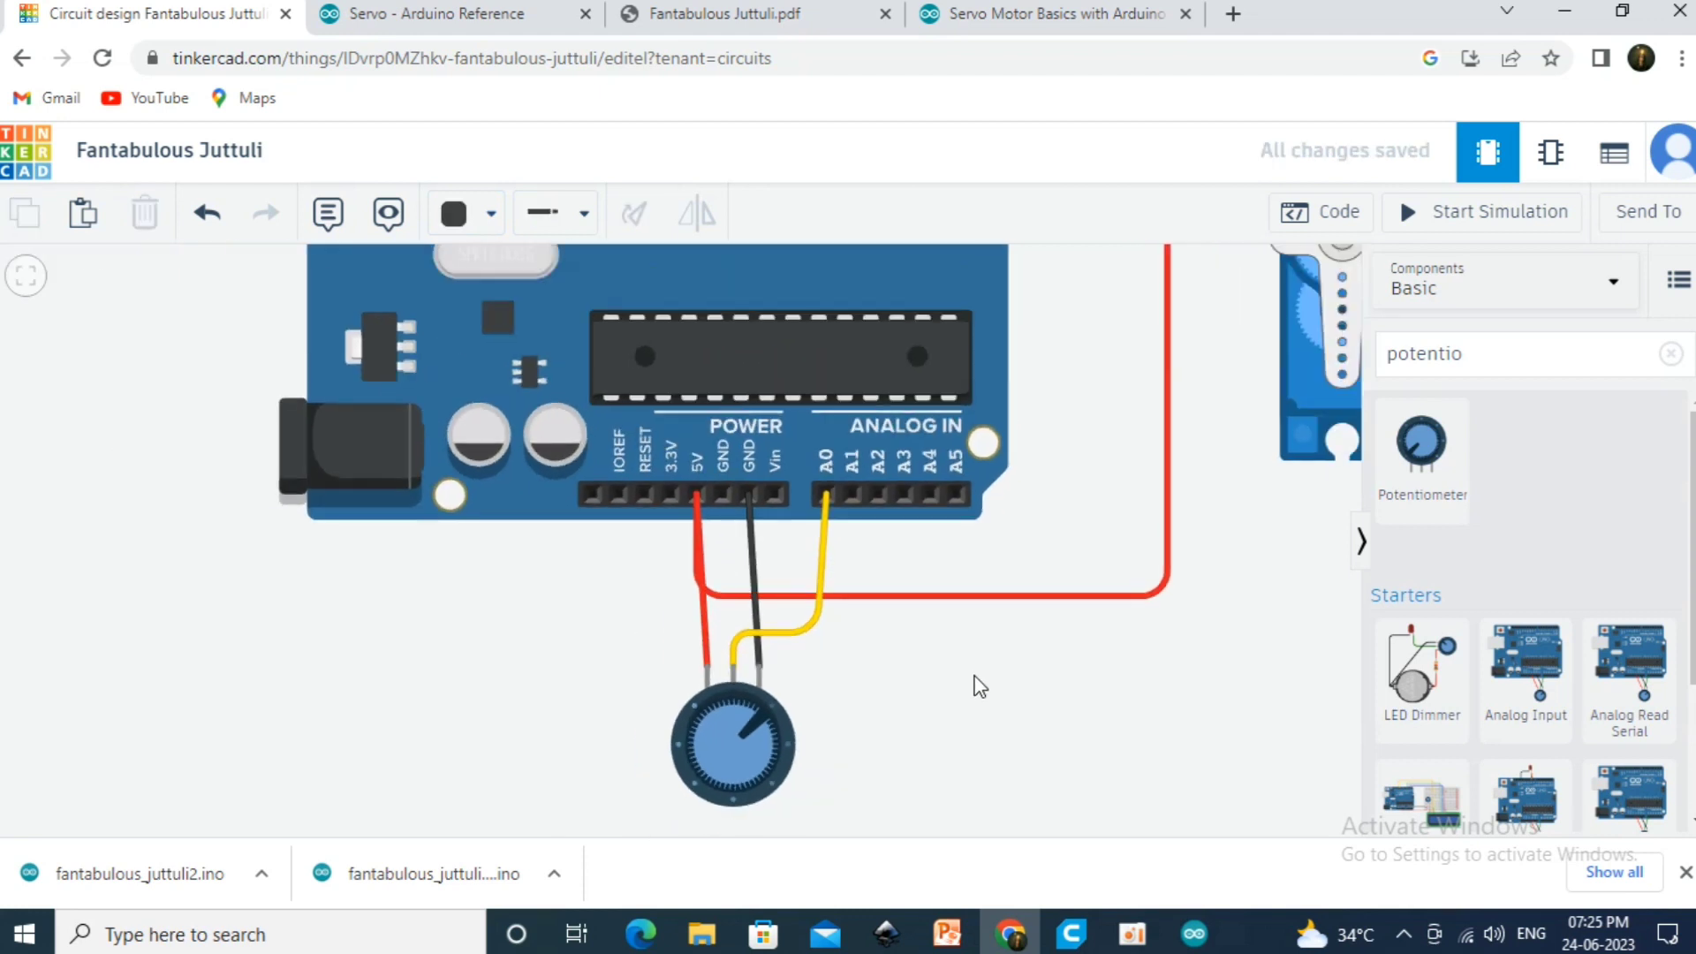
{"action": "left_click", "coordinate": [1306, 227]}
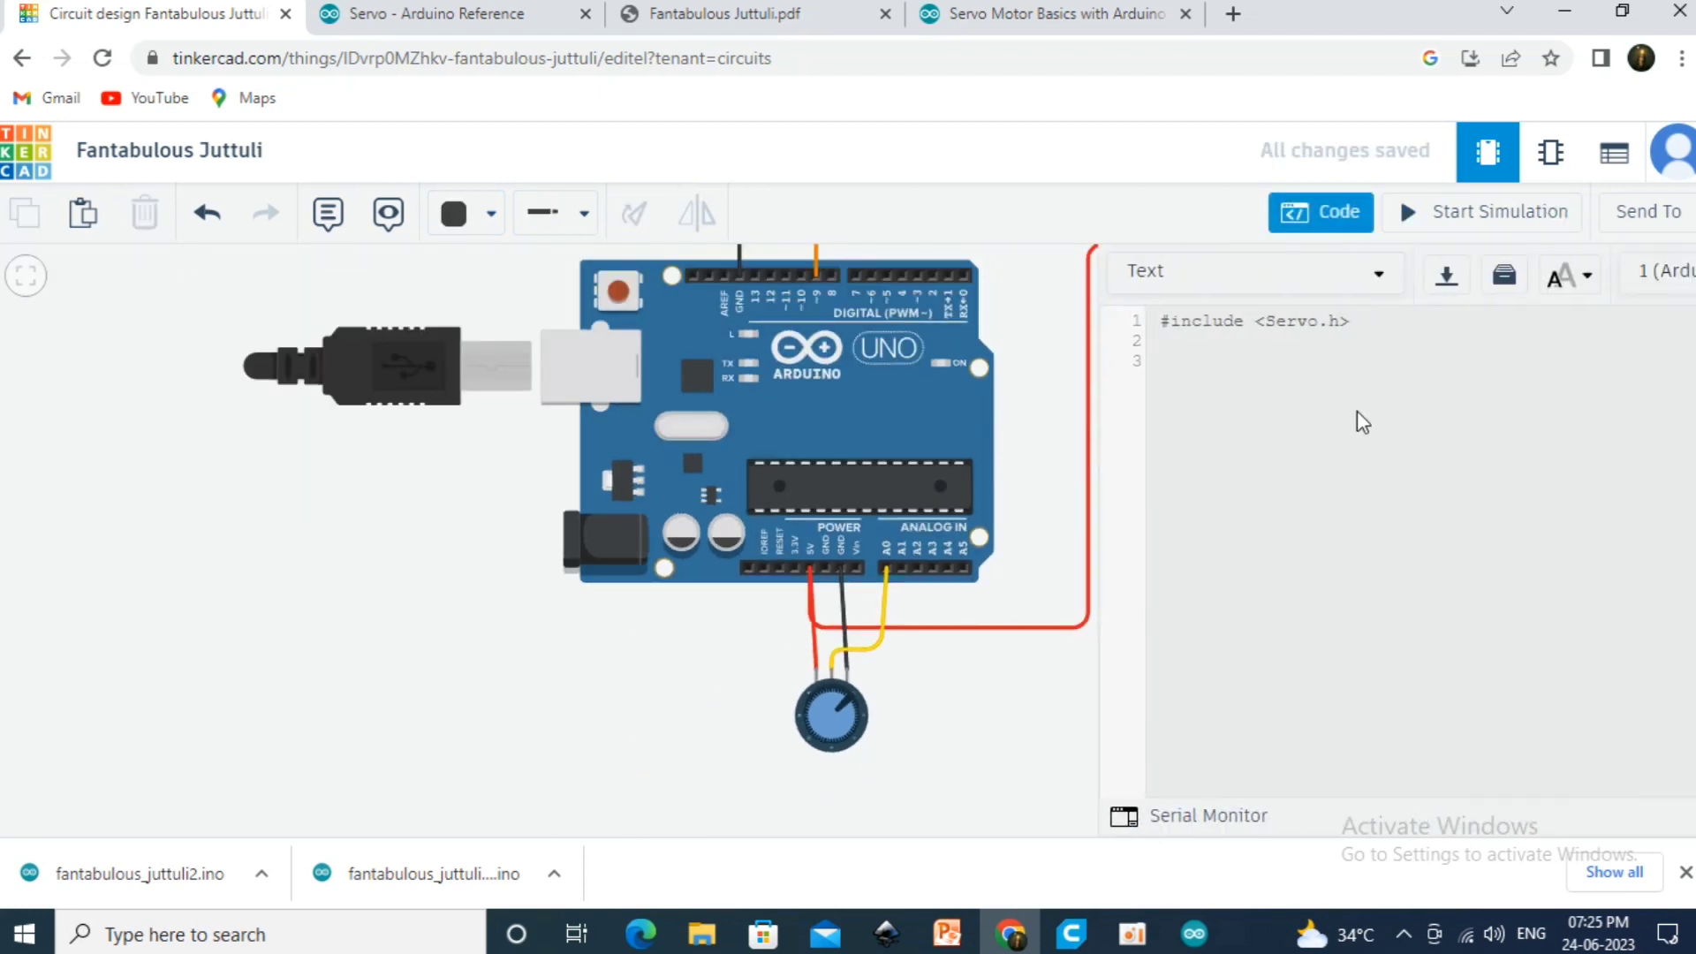
{"action": "key", "text": "ctrl+v"}
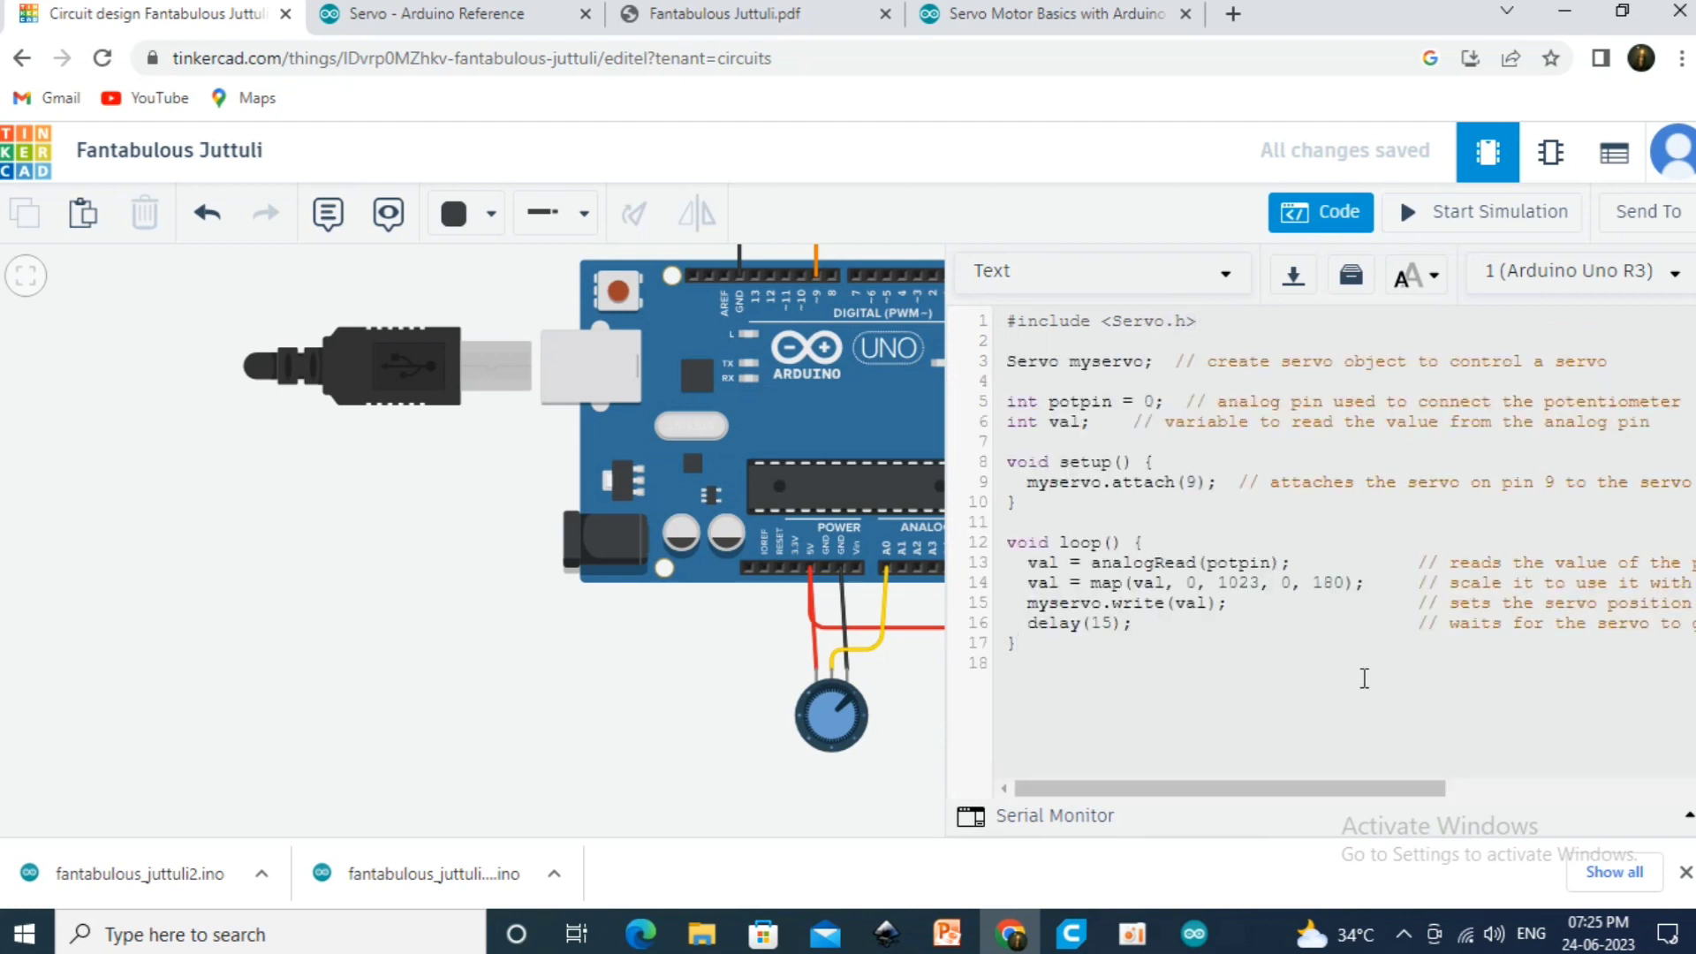
Simulate the servo circuit and turn the potentiometer's knob to watch the servo horn follow
{"action": "left_click", "coordinate": [1450, 216]}
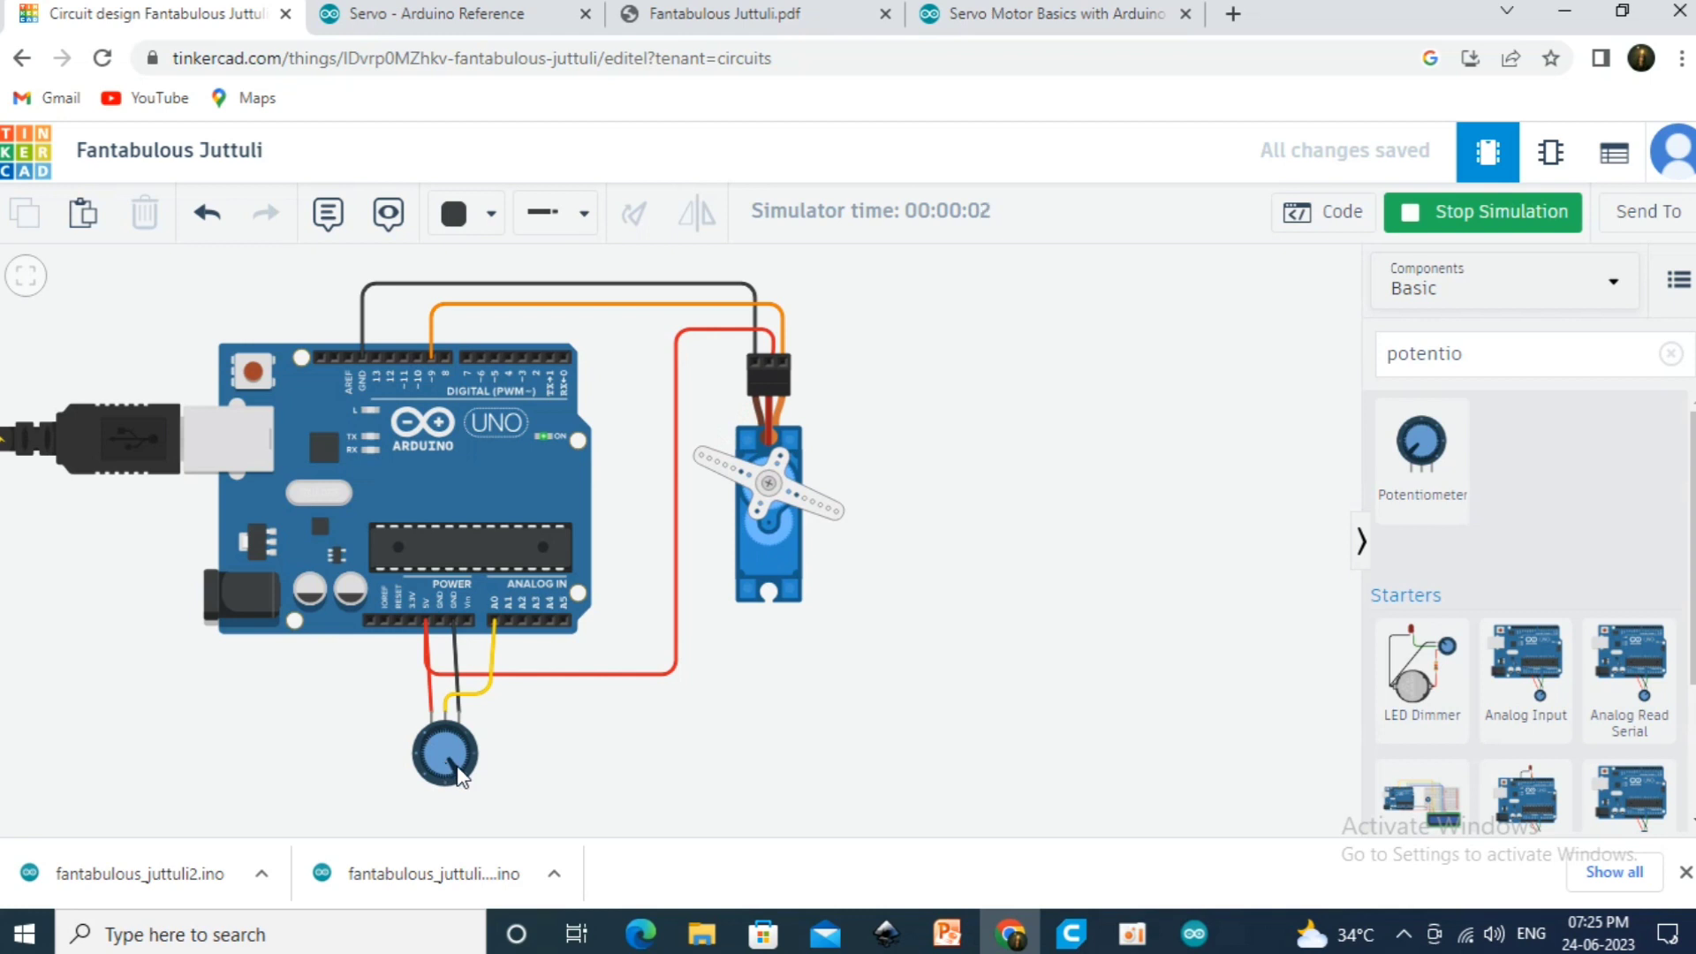
{"action": "left_click_drag", "start_coordinate": [458, 776], "coordinate": [411, 775]}
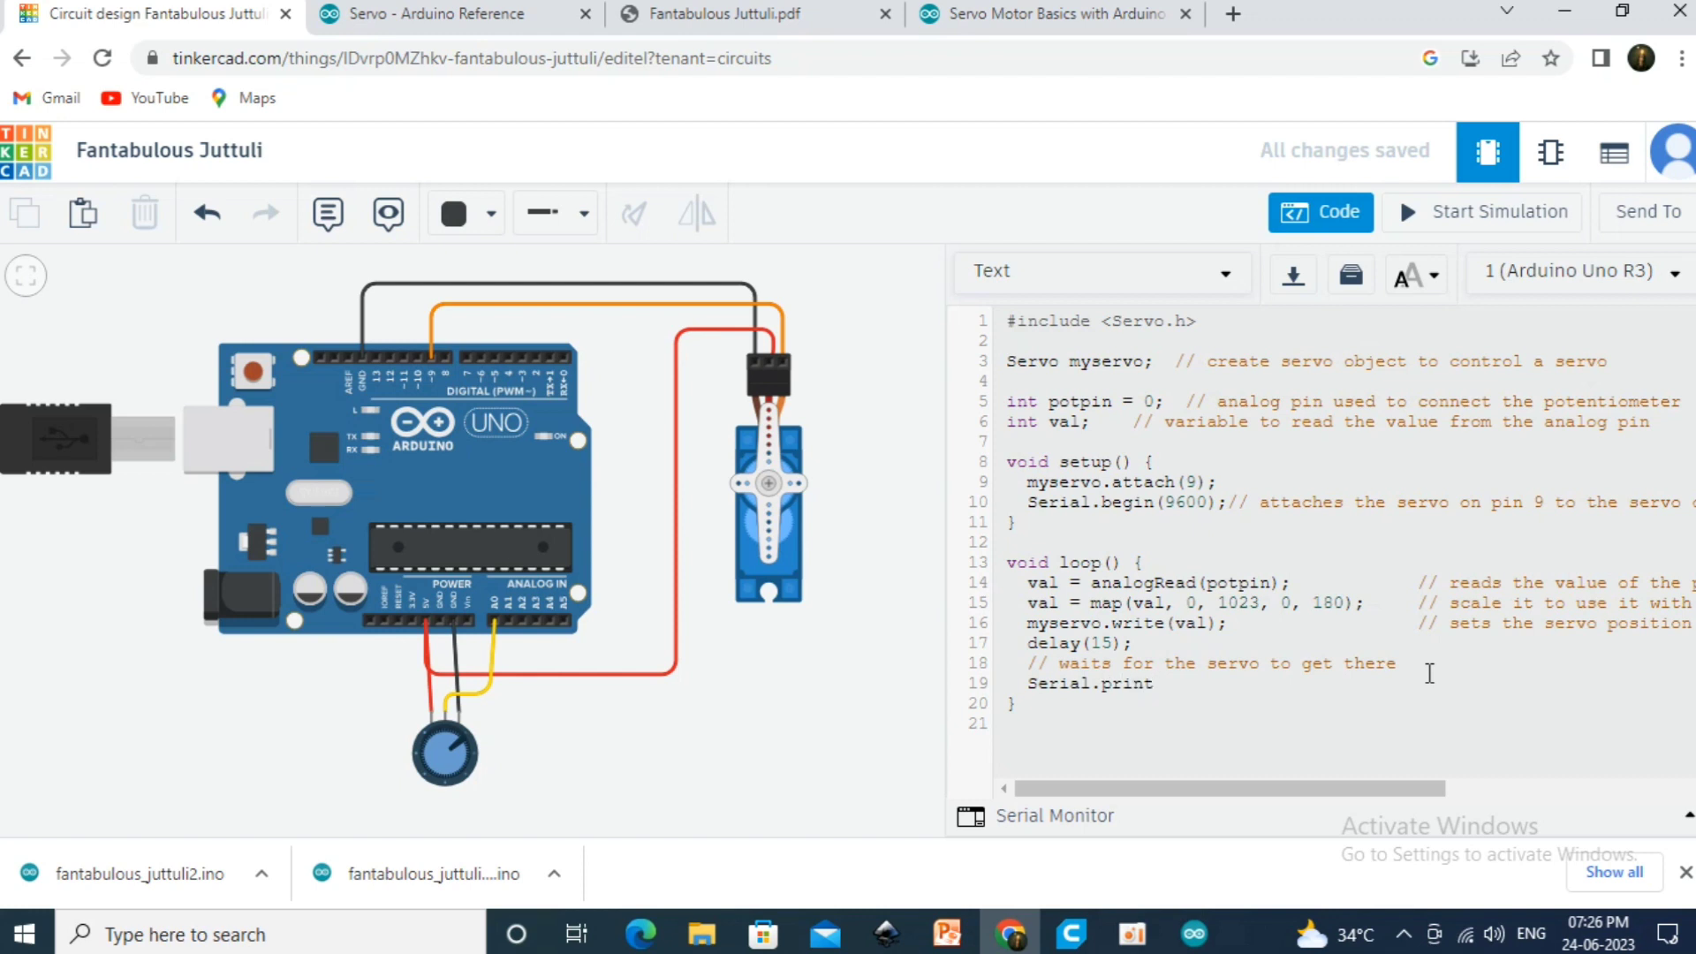
Complete the last statement of the loop function as Serial.println(val); including its semicolon
{"action": "type", "text": "n(val)"}
{"action": "left_click", "coordinate": [1500, 225]}
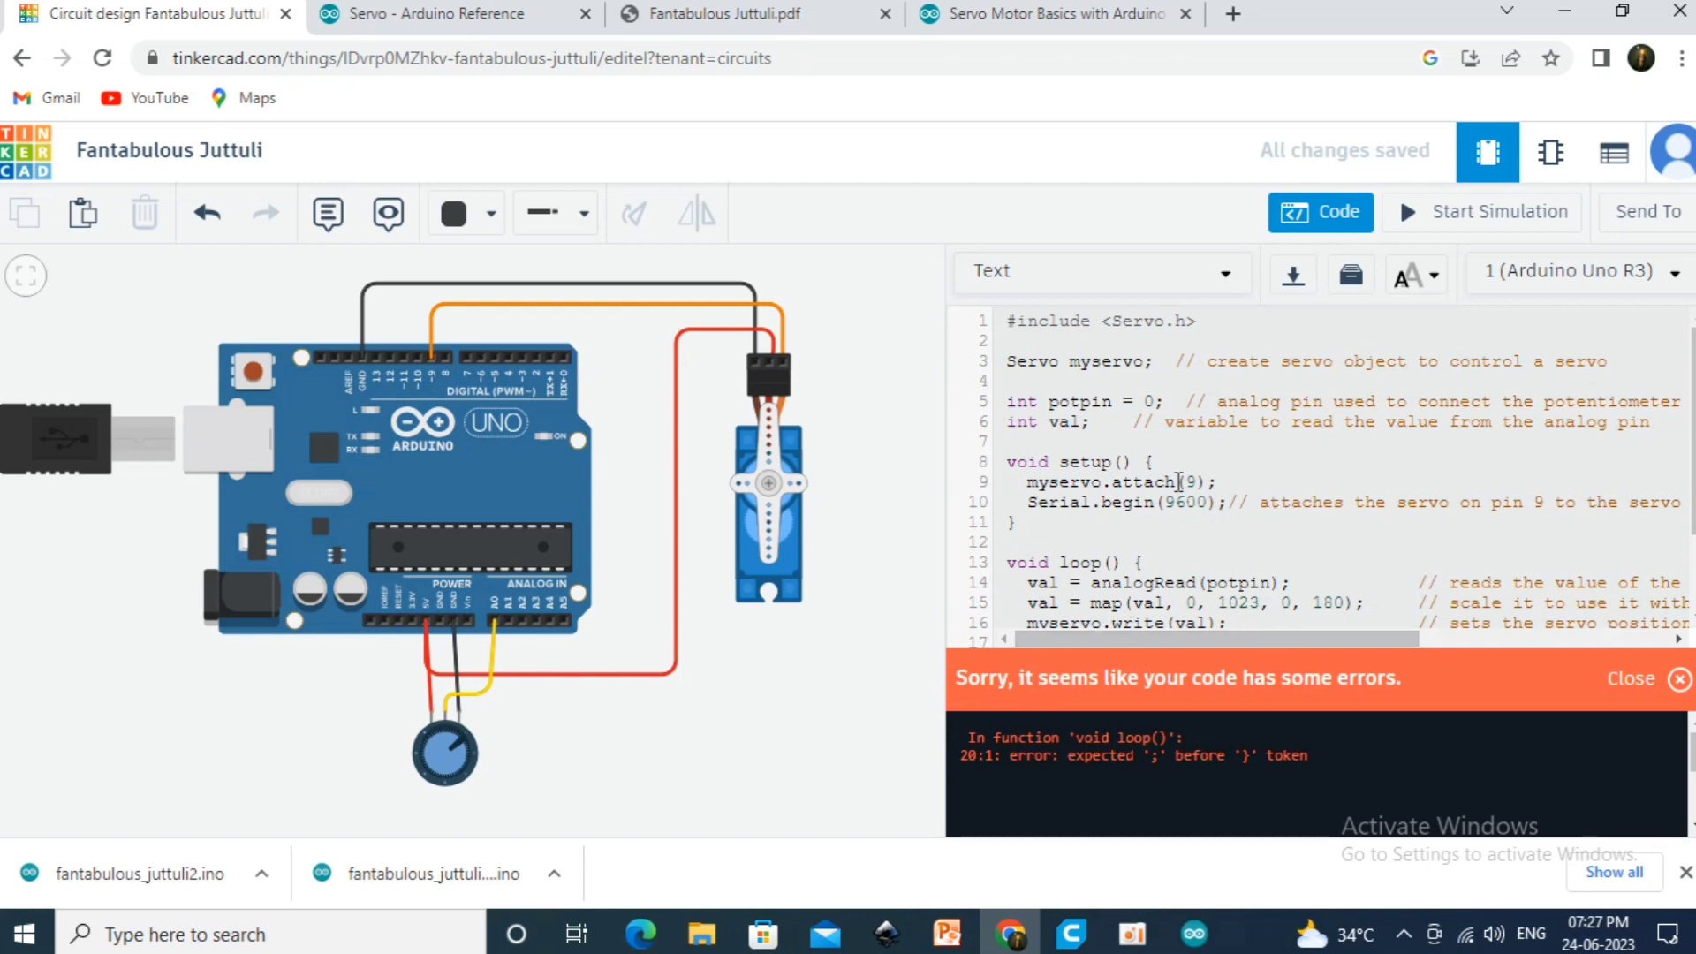
{"action": "scroll", "coordinate": [1179, 482], "scroll_direction": "down", "scroll_amount": 2}
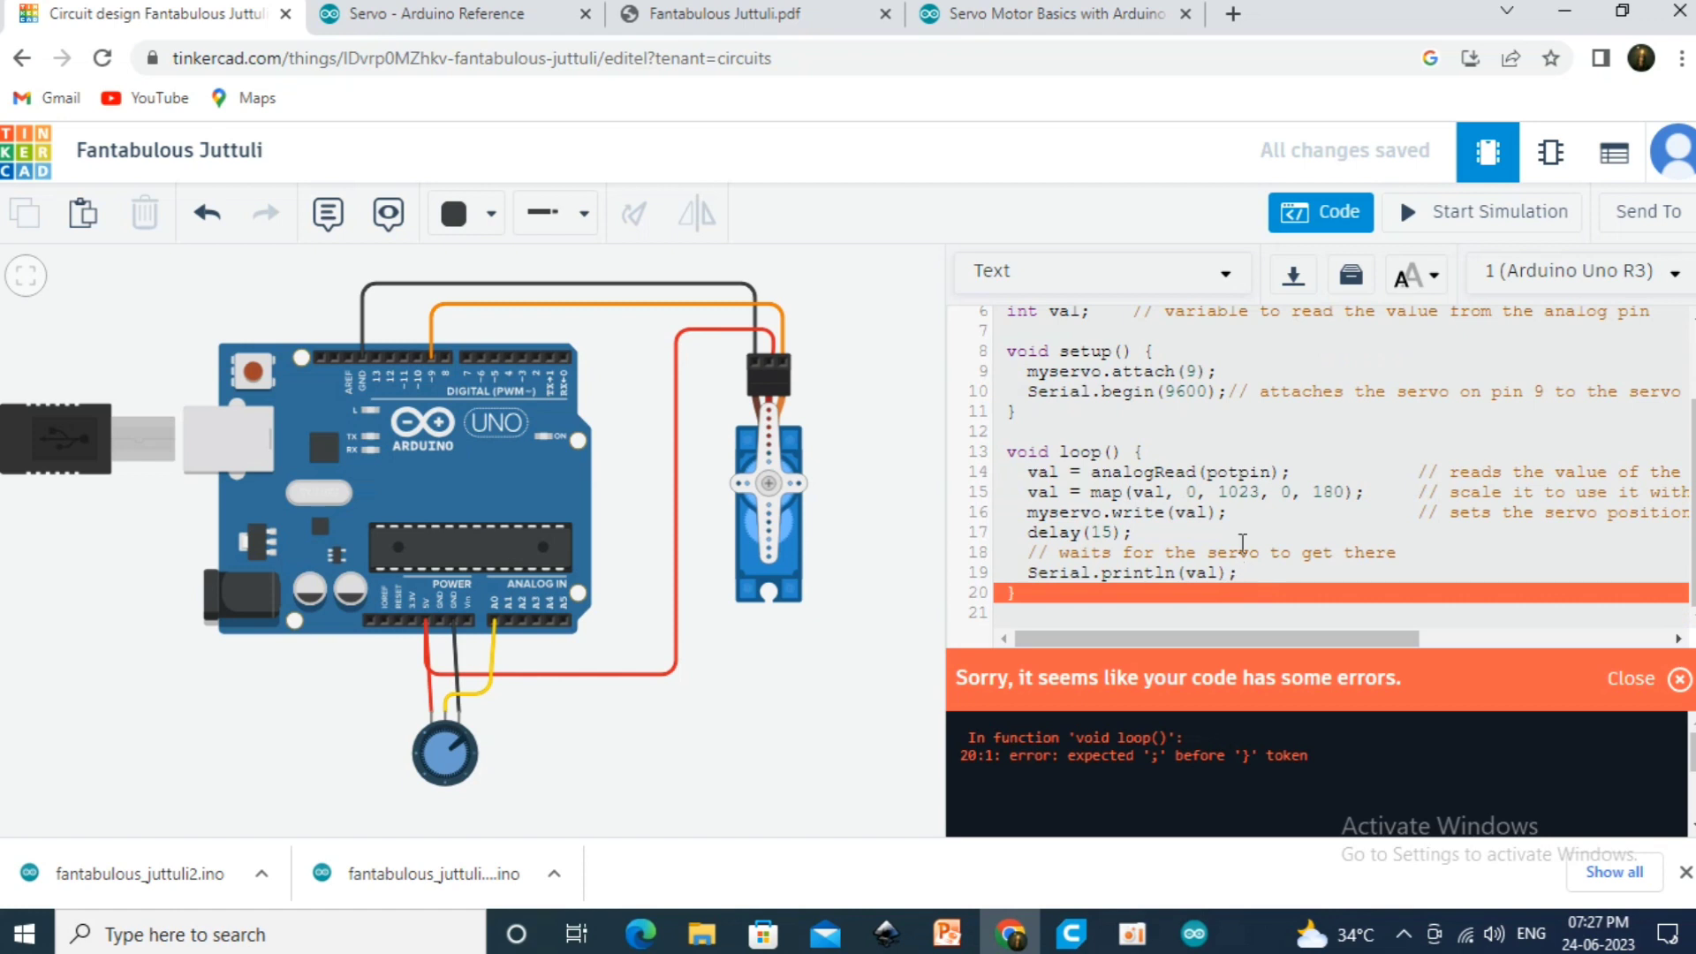
Run the simulation with the Serial Monitor open, turn the potentiometer both ways to examine the printed values, and stop the simulation
{"action": "left_click", "coordinate": [1494, 212]}
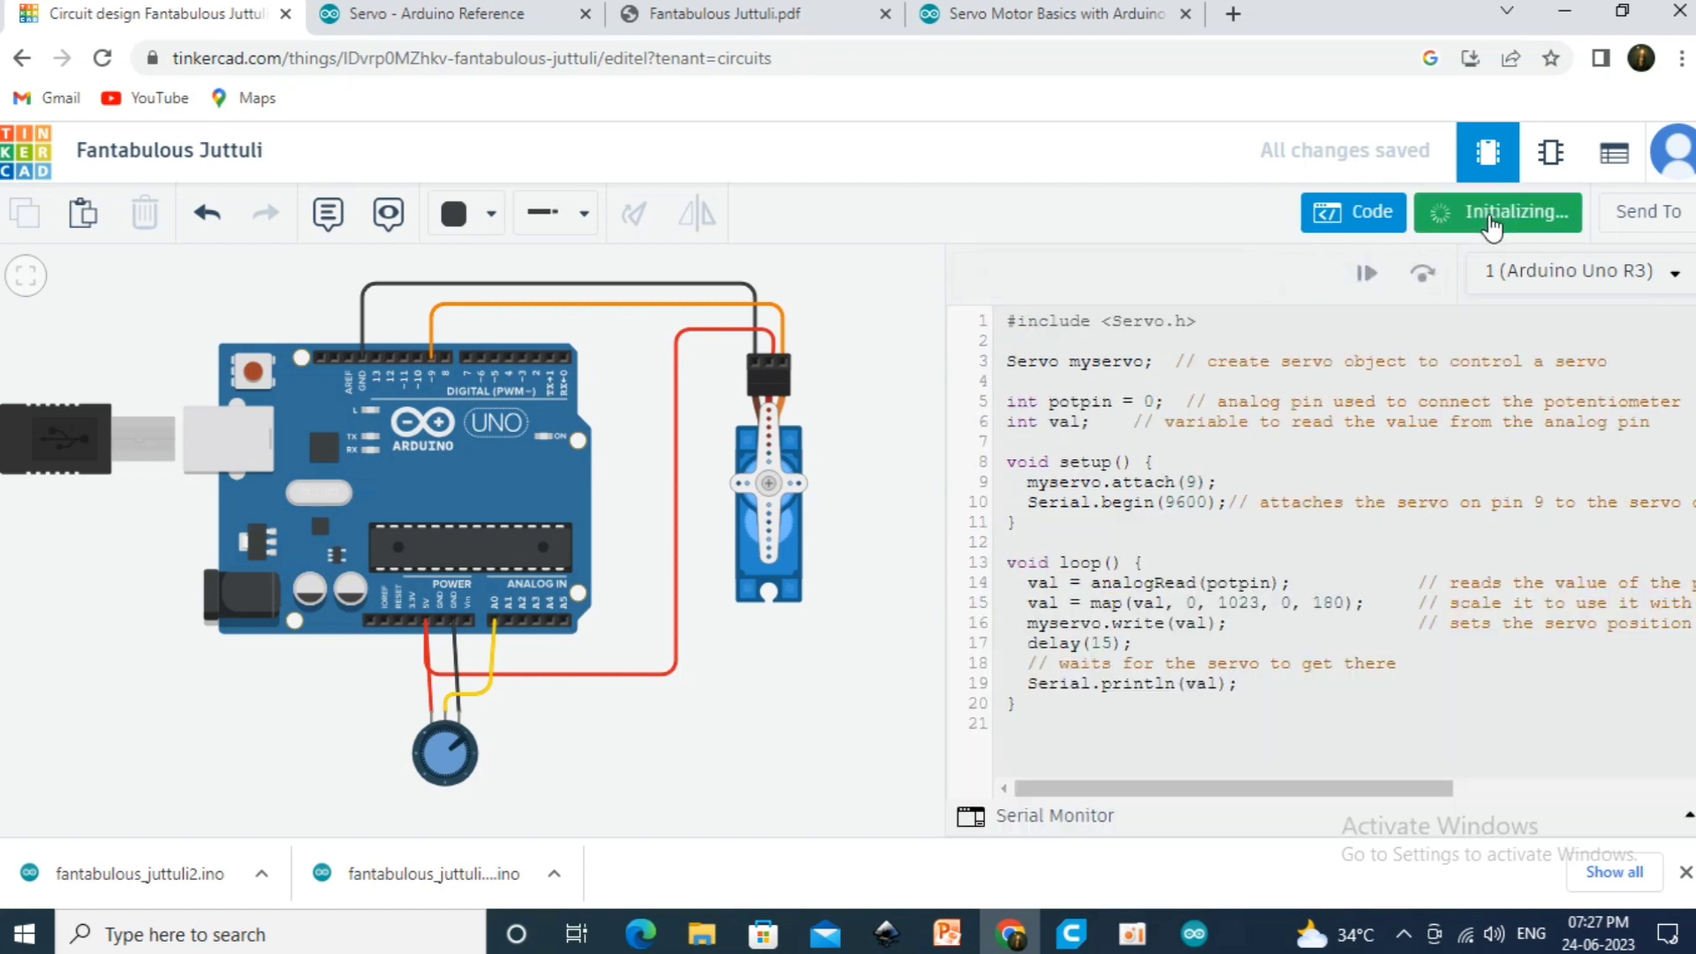
{"action": "left_click", "coordinate": [1076, 823]}
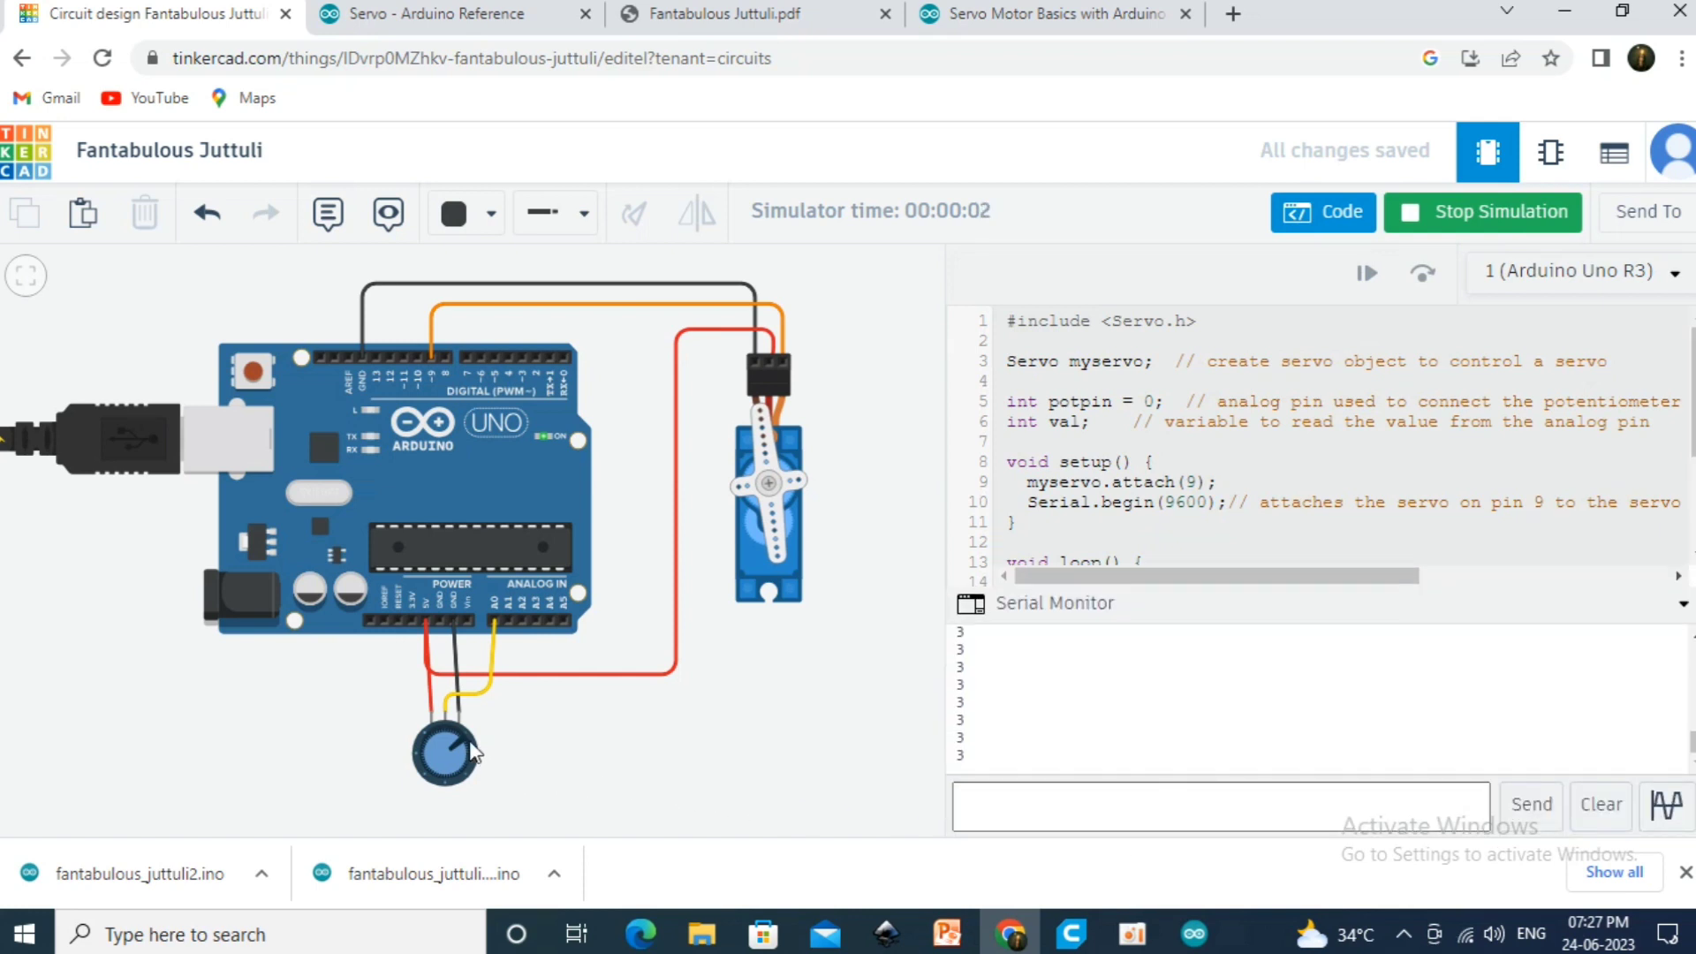
{"action": "left_click_drag", "start_coordinate": [465, 751], "coordinate": [469, 704]}
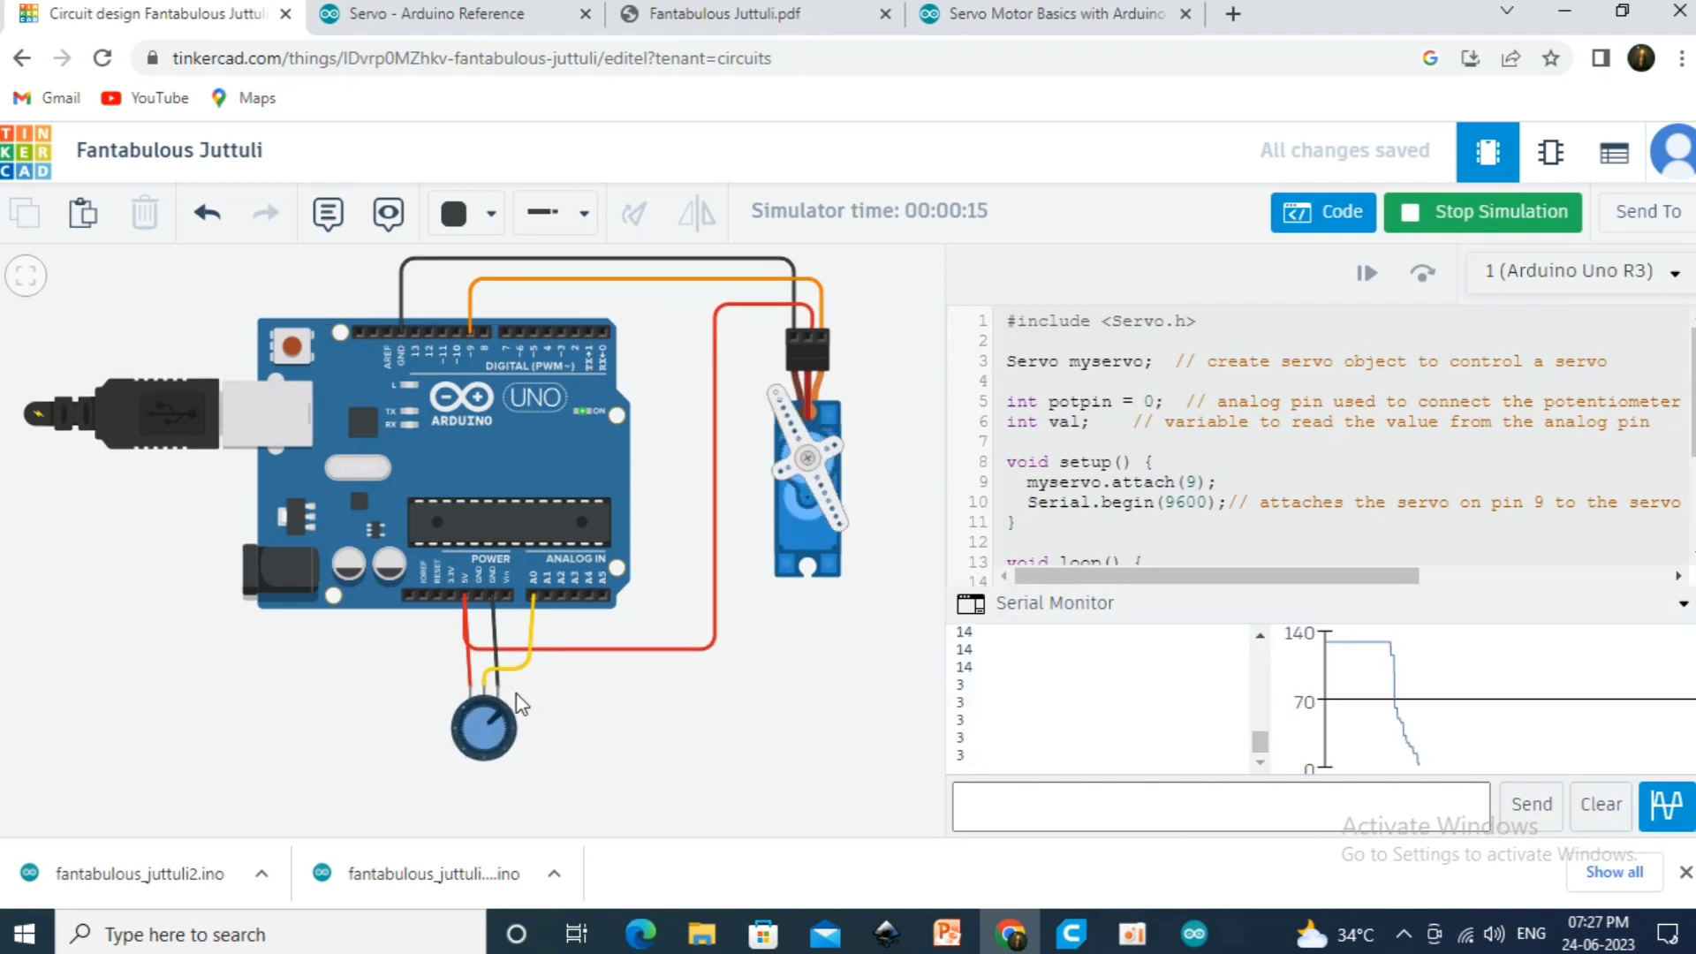
{"action": "left_click_drag", "start_coordinate": [460, 691], "coordinate": [451, 738]}
{"action": "left_click", "coordinate": [1484, 211]}
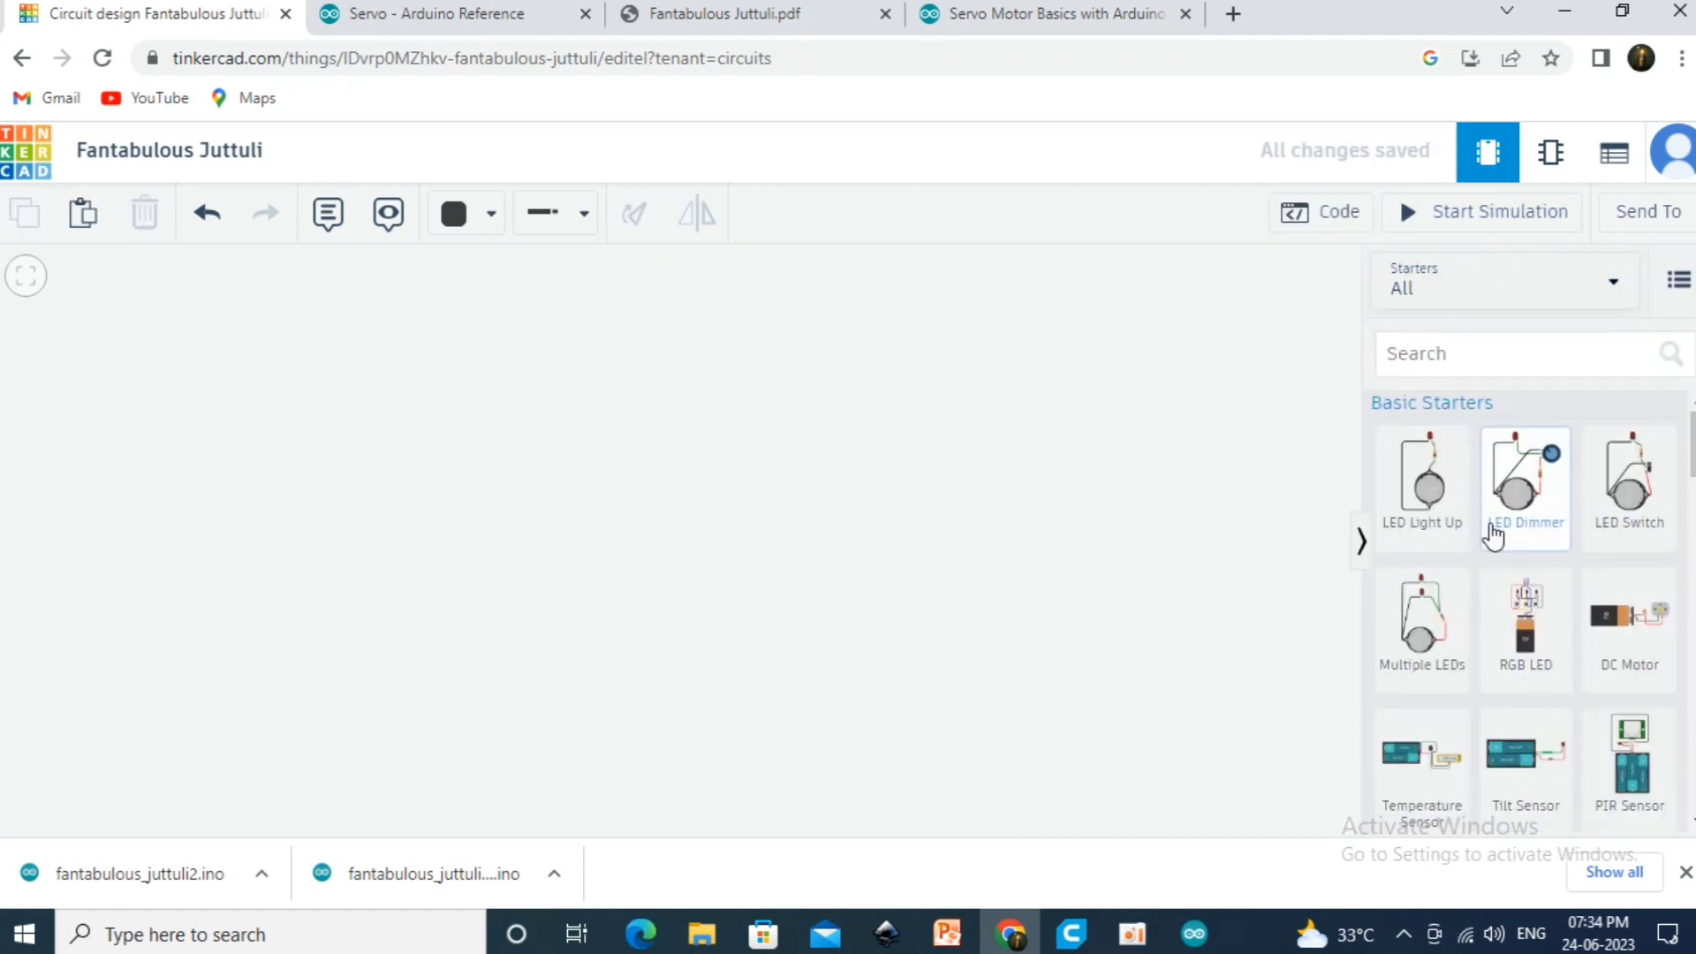
Place the RGB LED starter circuit from Basic Starters on the empty workspace
{"action": "scroll", "coordinate": [1498, 532], "scroll_direction": "down", "scroll_amount": 3}
{"action": "scroll", "coordinate": [1499, 534], "scroll_direction": "up", "scroll_amount": 3}
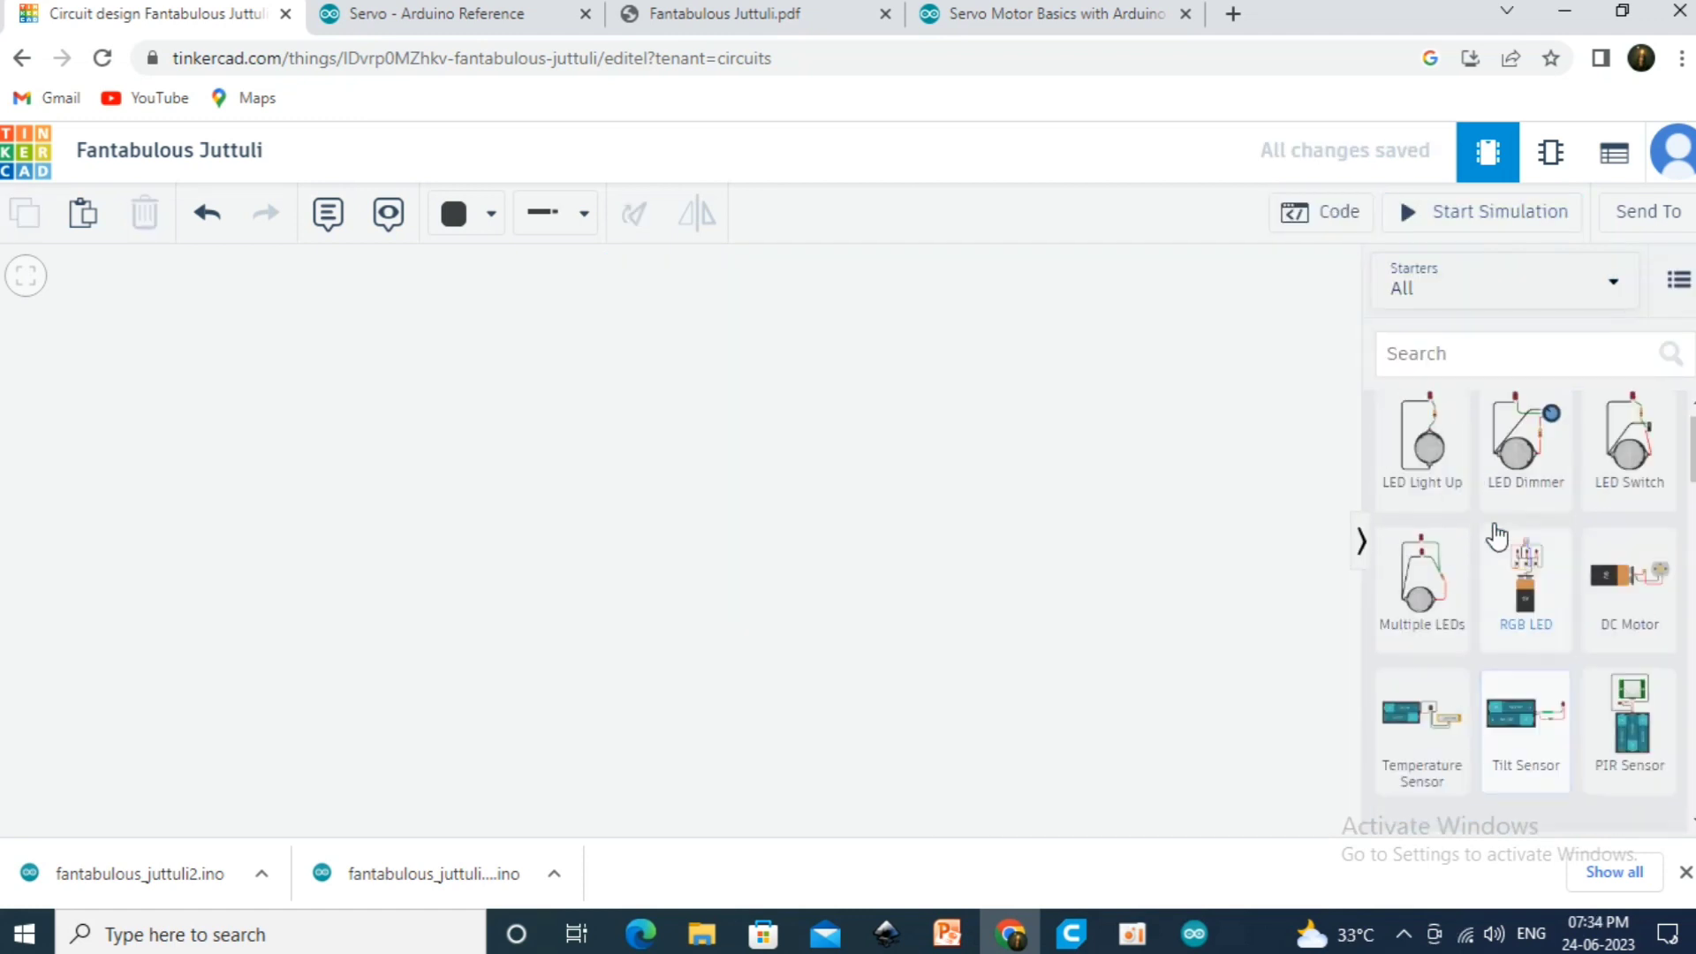
{"action": "left_click_drag", "start_coordinate": [1532, 585], "coordinate": [716, 501]}
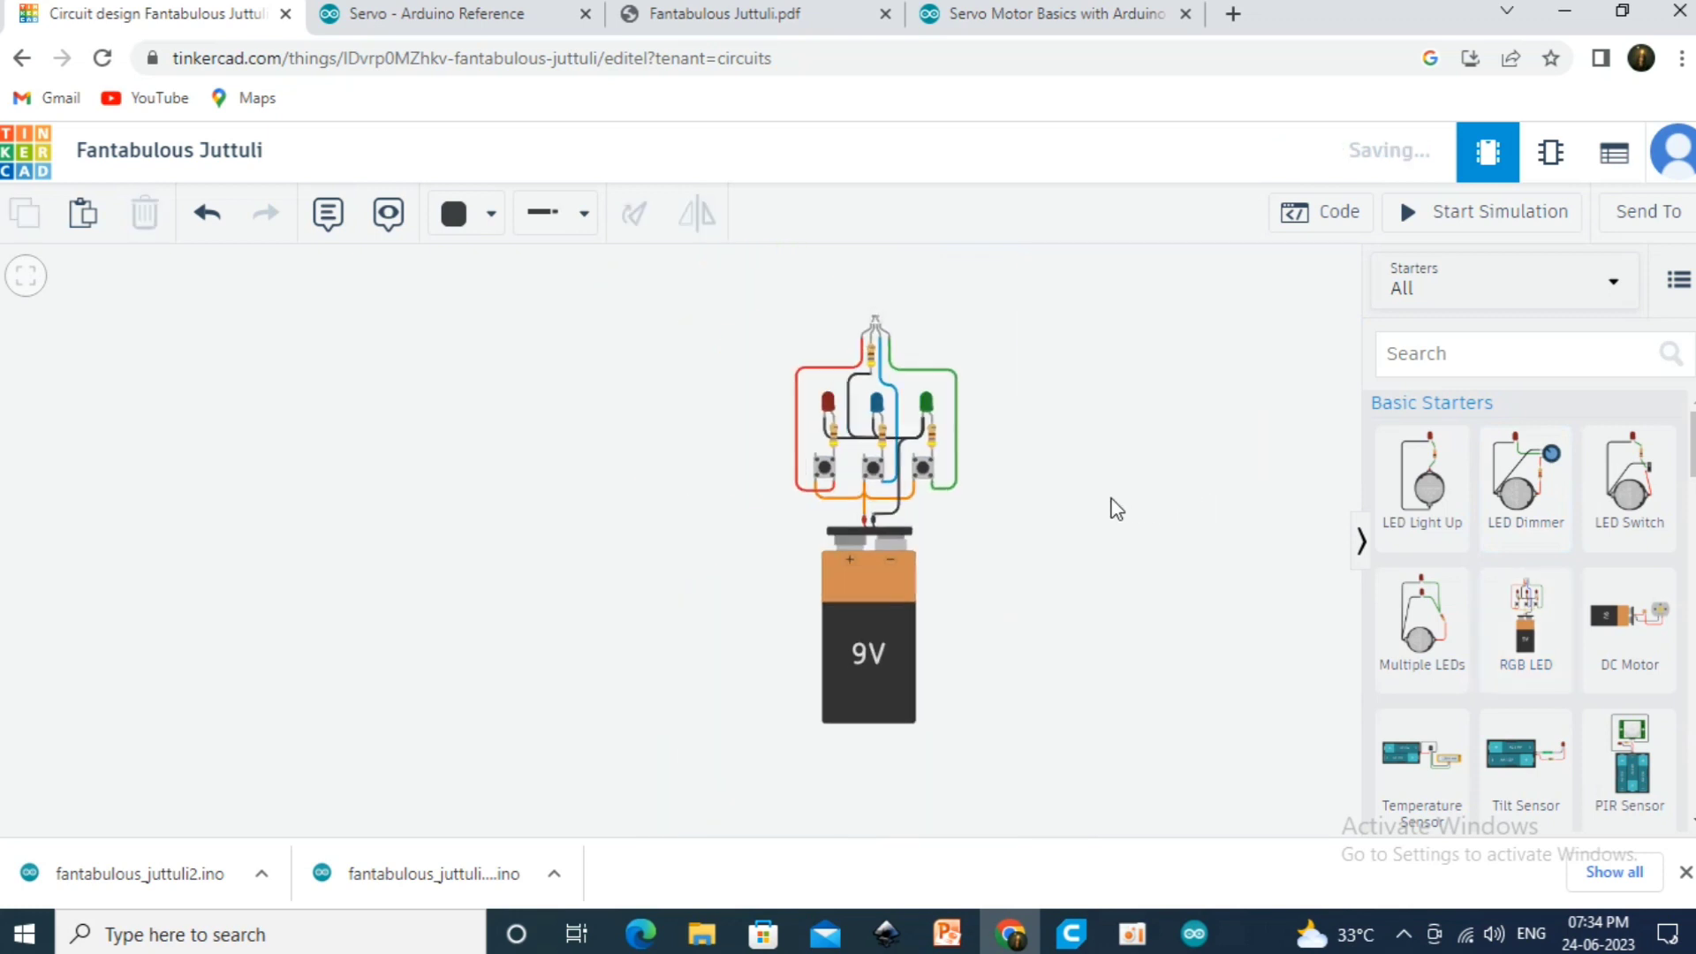
Simulate the RGB LED circuit and operate its red, blue and green pushbuttons in turn
{"action": "left_click", "coordinate": [1488, 212]}
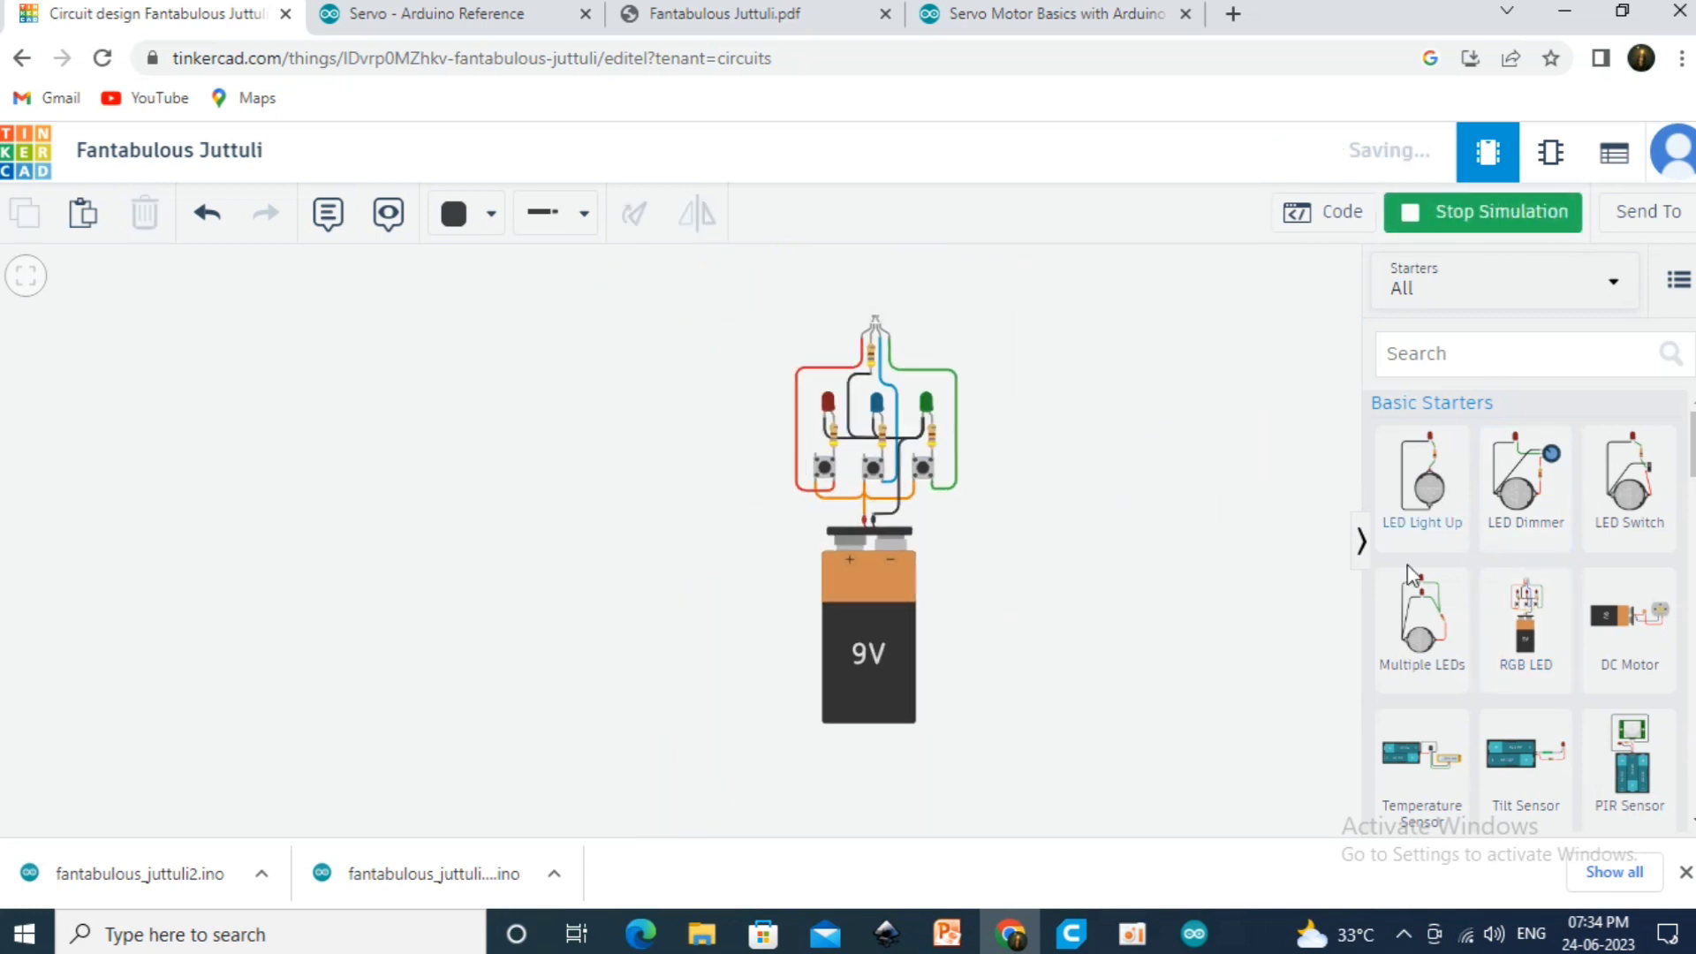
{"action": "left_click", "coordinate": [824, 477]}
{"action": "left_click", "coordinate": [878, 477]}
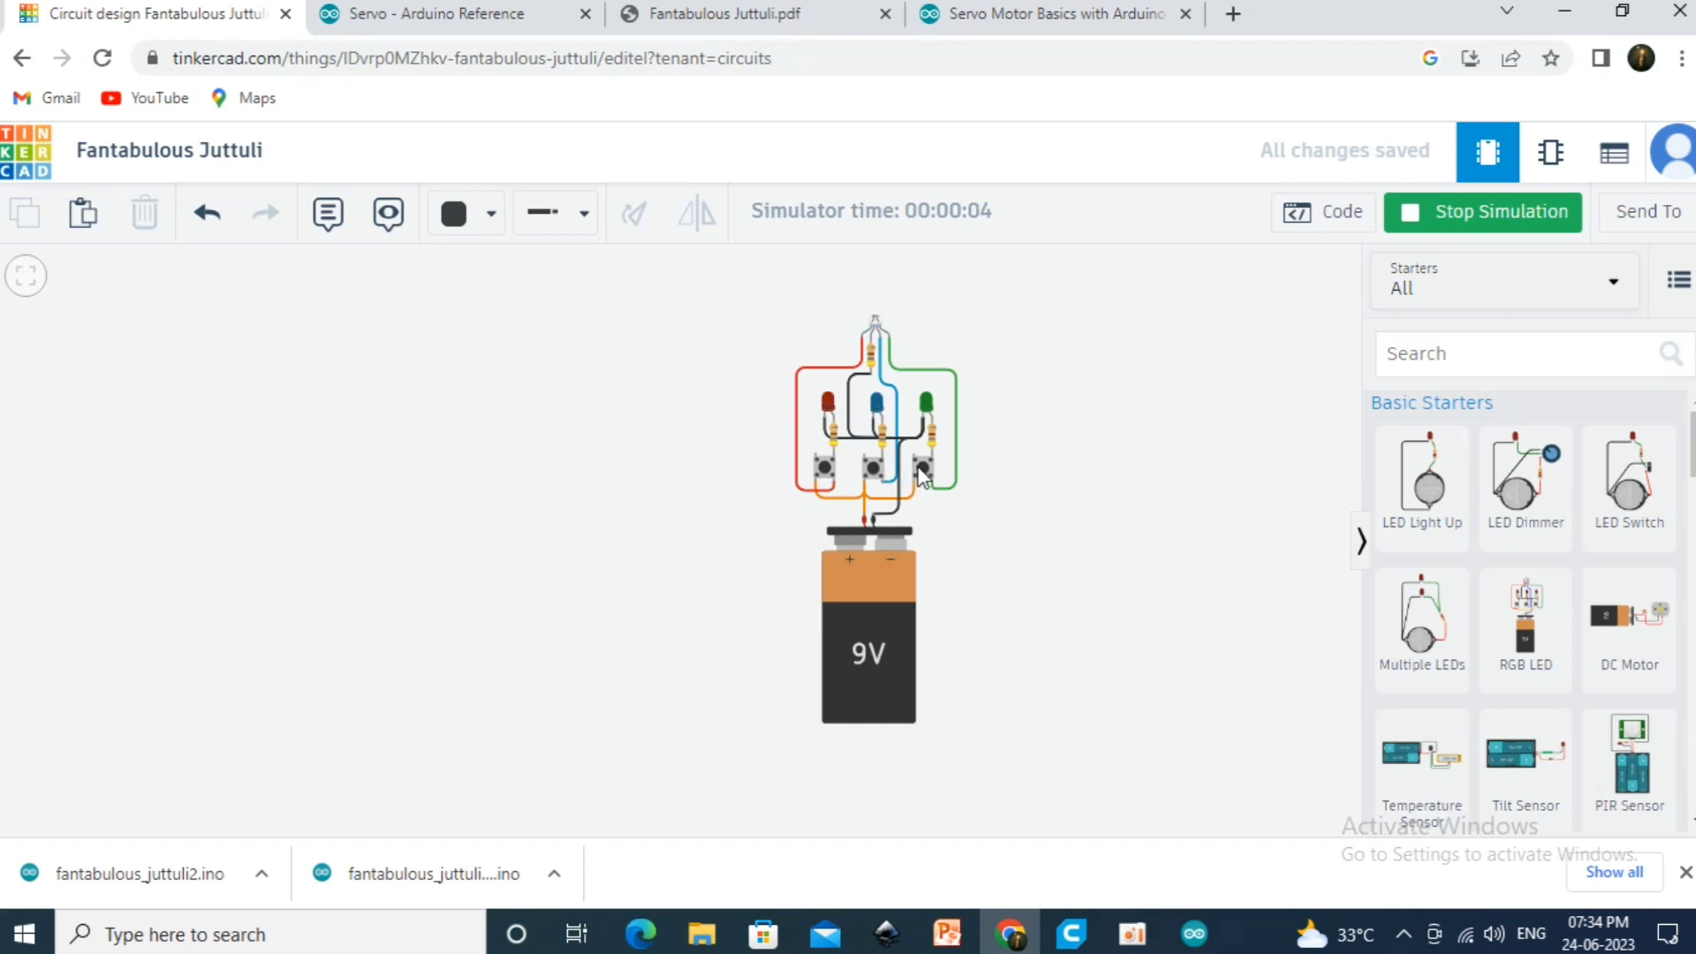
{"action": "left_click", "coordinate": [921, 478]}
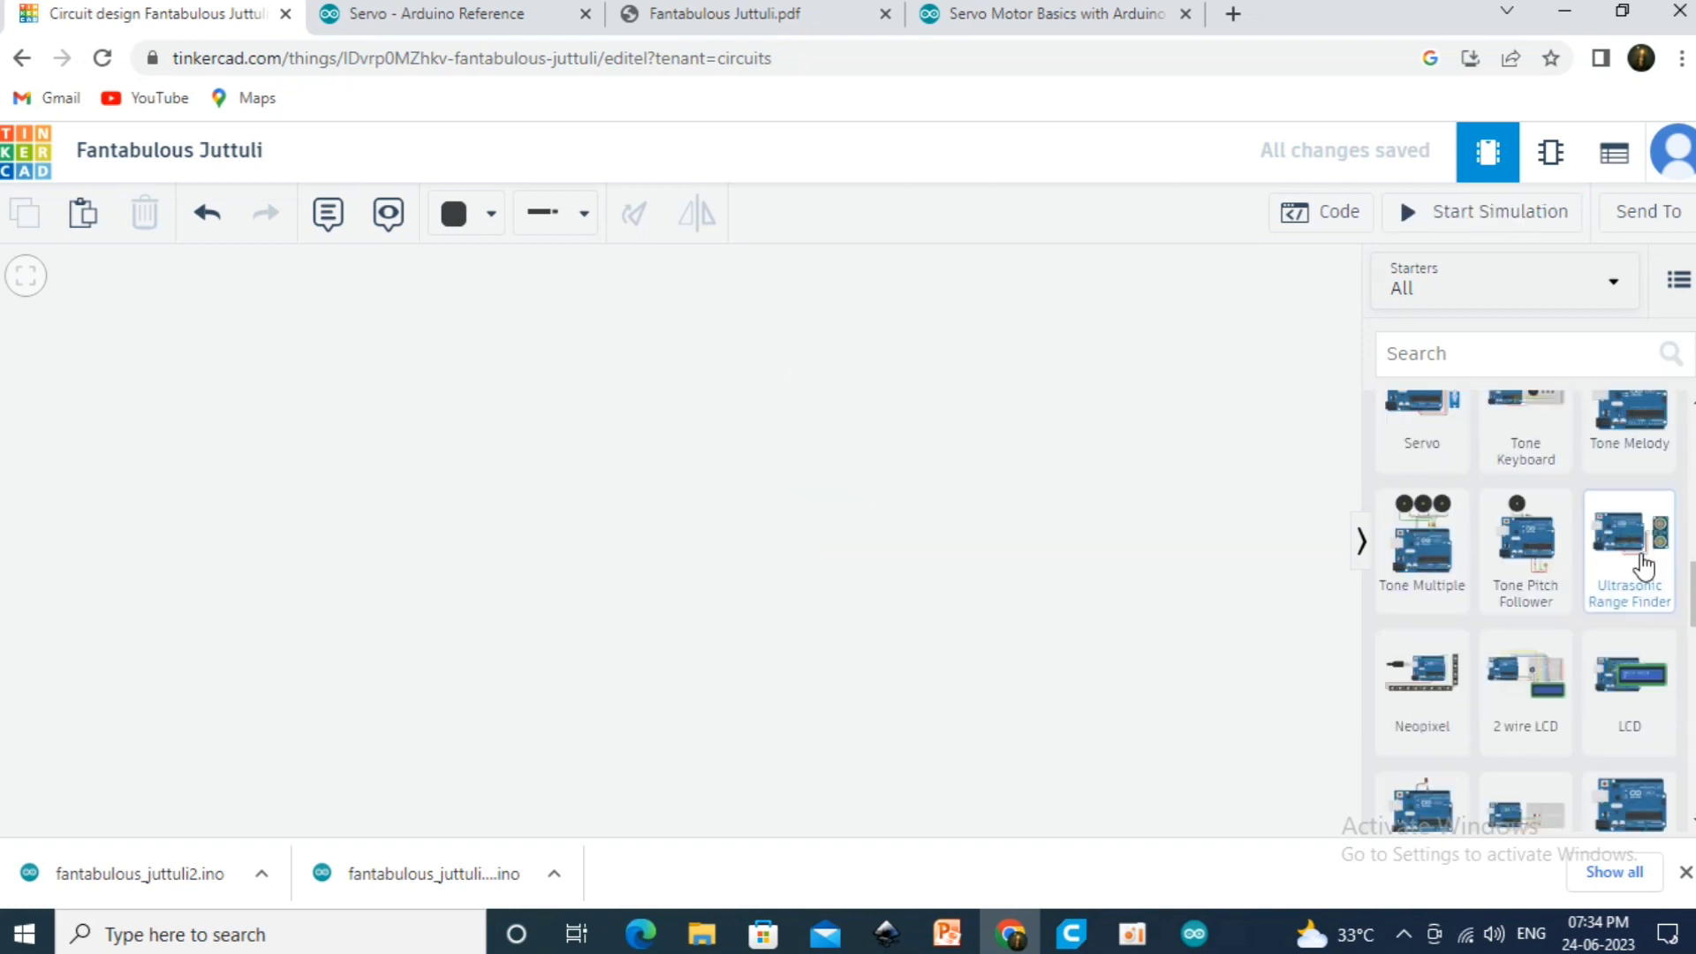
Place the Ultrasonic Range Finder starter circuit on the empty workspace and open its Arduino code
{"action": "left_click_drag", "start_coordinate": [1643, 565], "coordinate": [710, 463]}
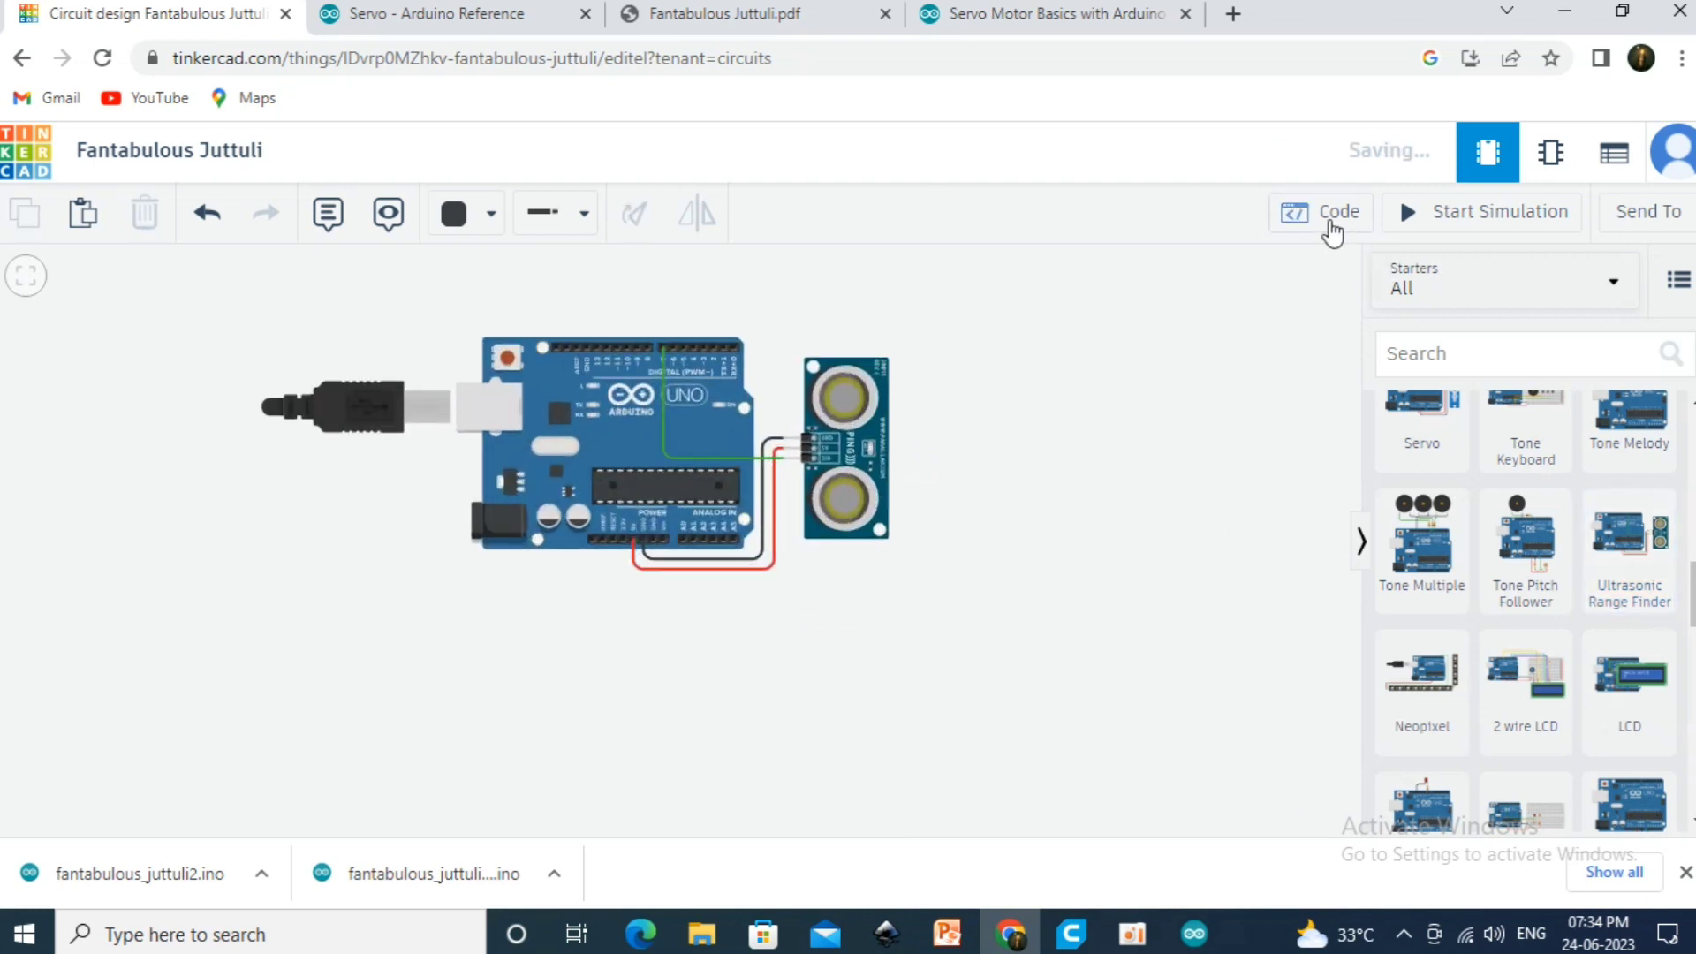
{"action": "left_click", "coordinate": [1447, 212]}
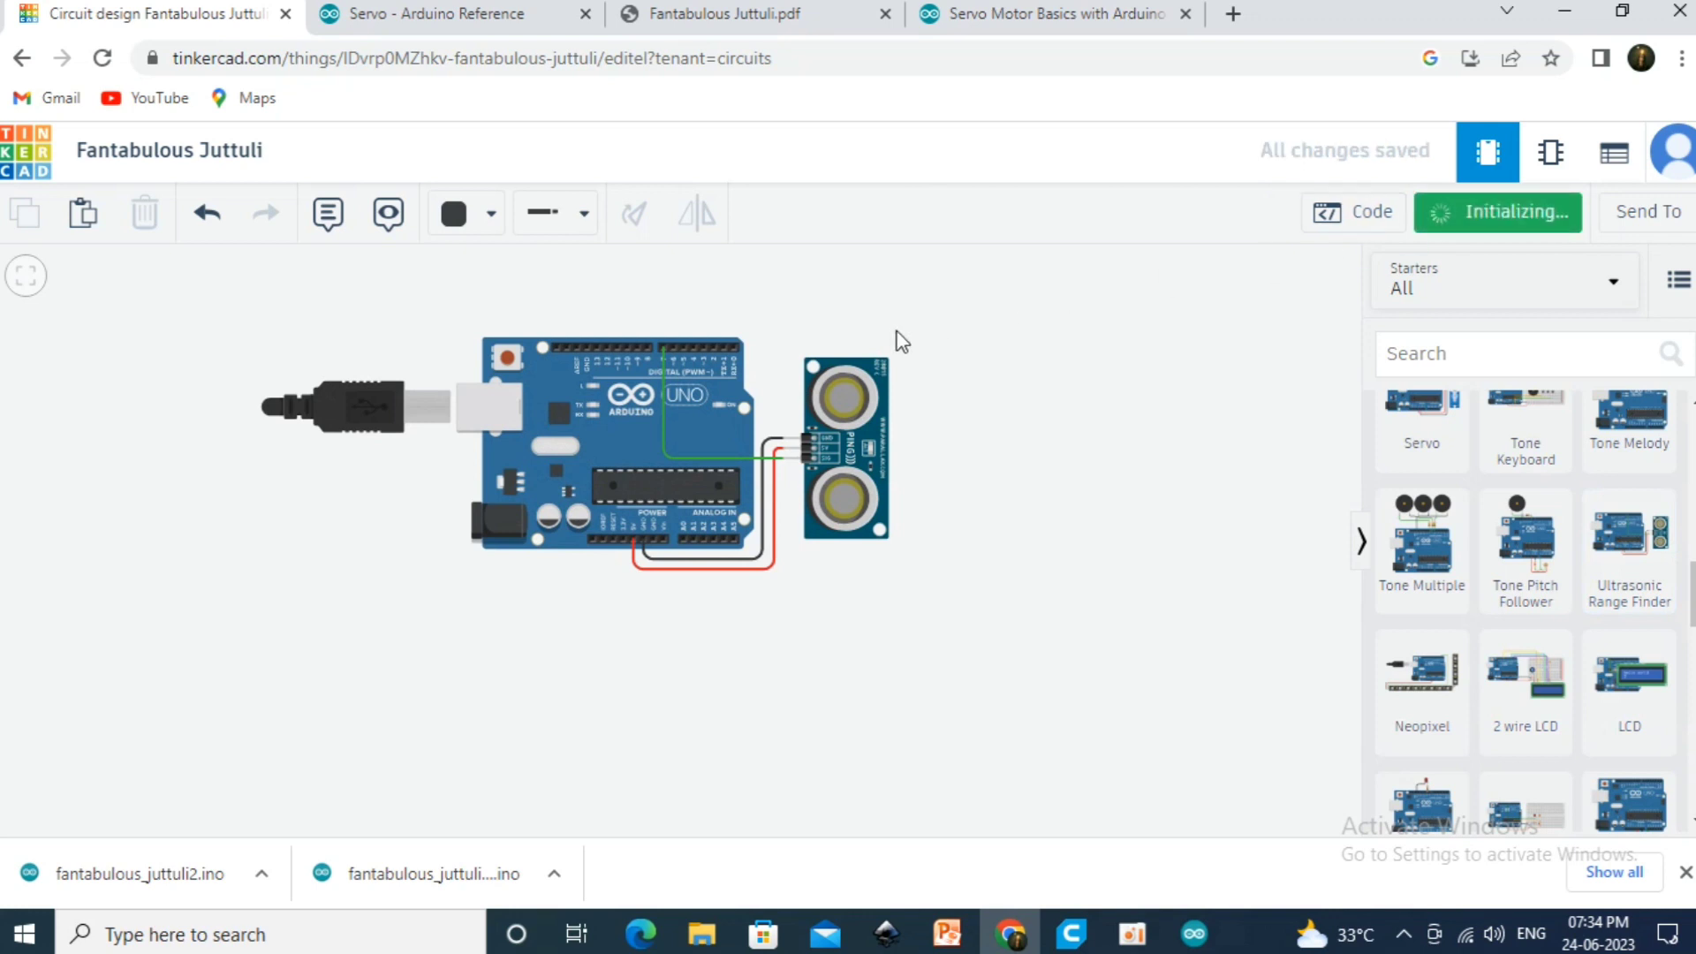
{"action": "left_click", "coordinate": [1344, 215]}
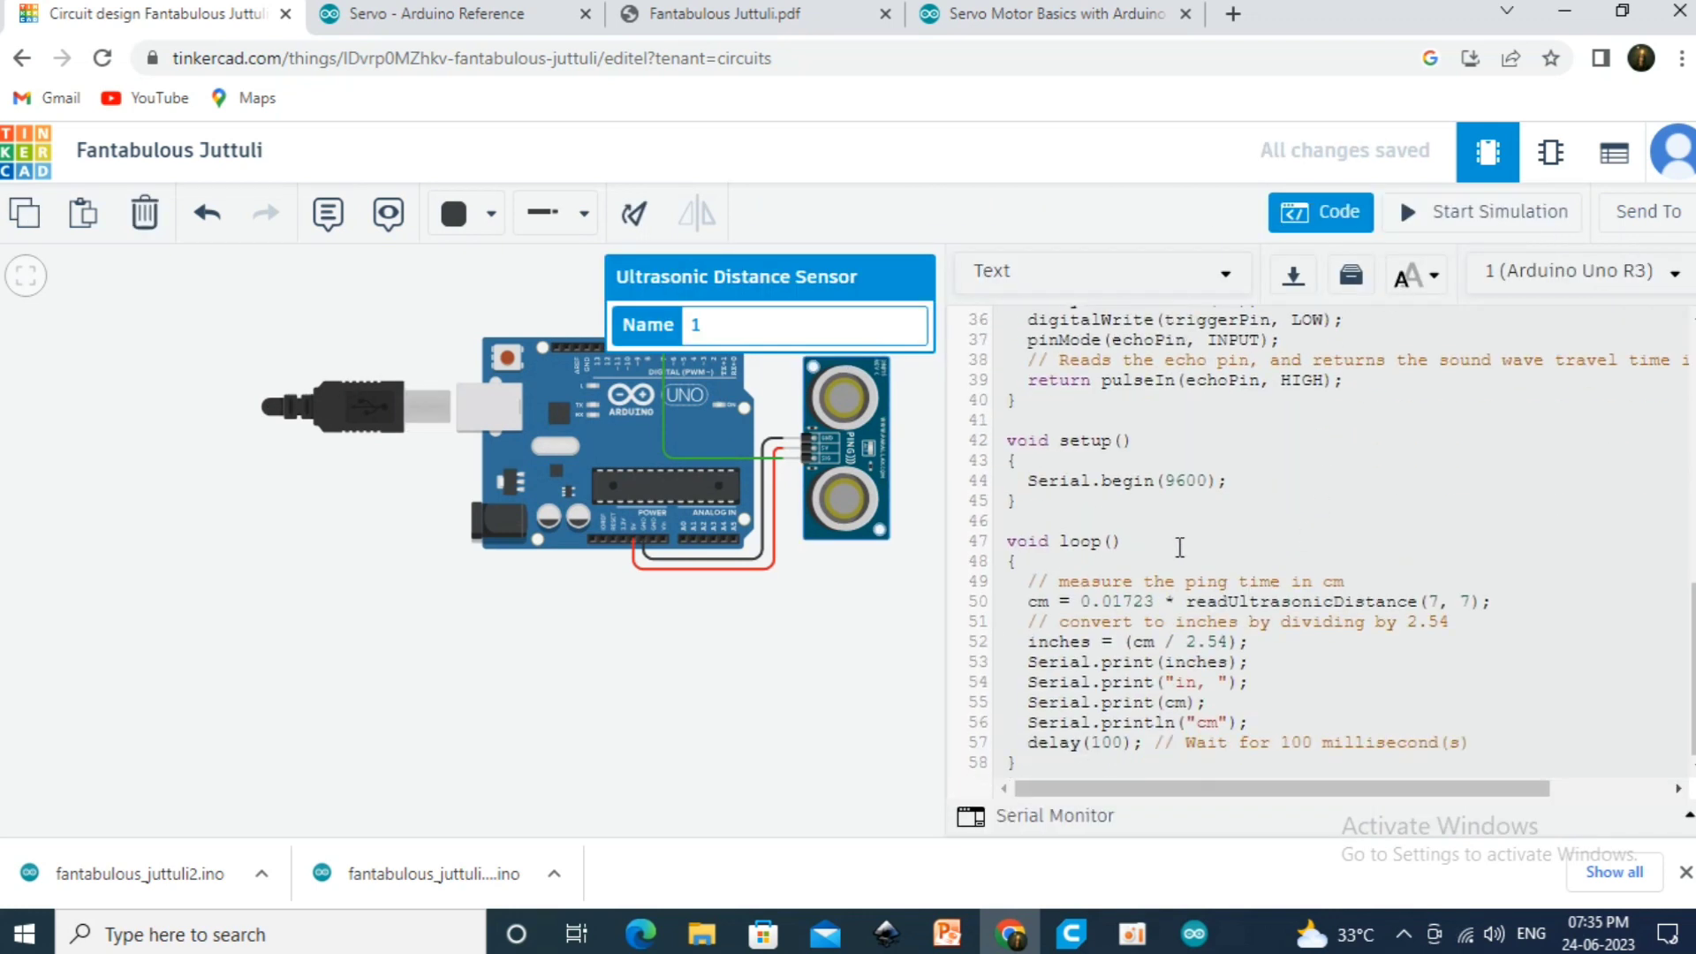
Simulate the range finder with the Serial Monitor open and select the ultrasonic sensor to examine its distance readings
{"action": "left_click", "coordinate": [1467, 218]}
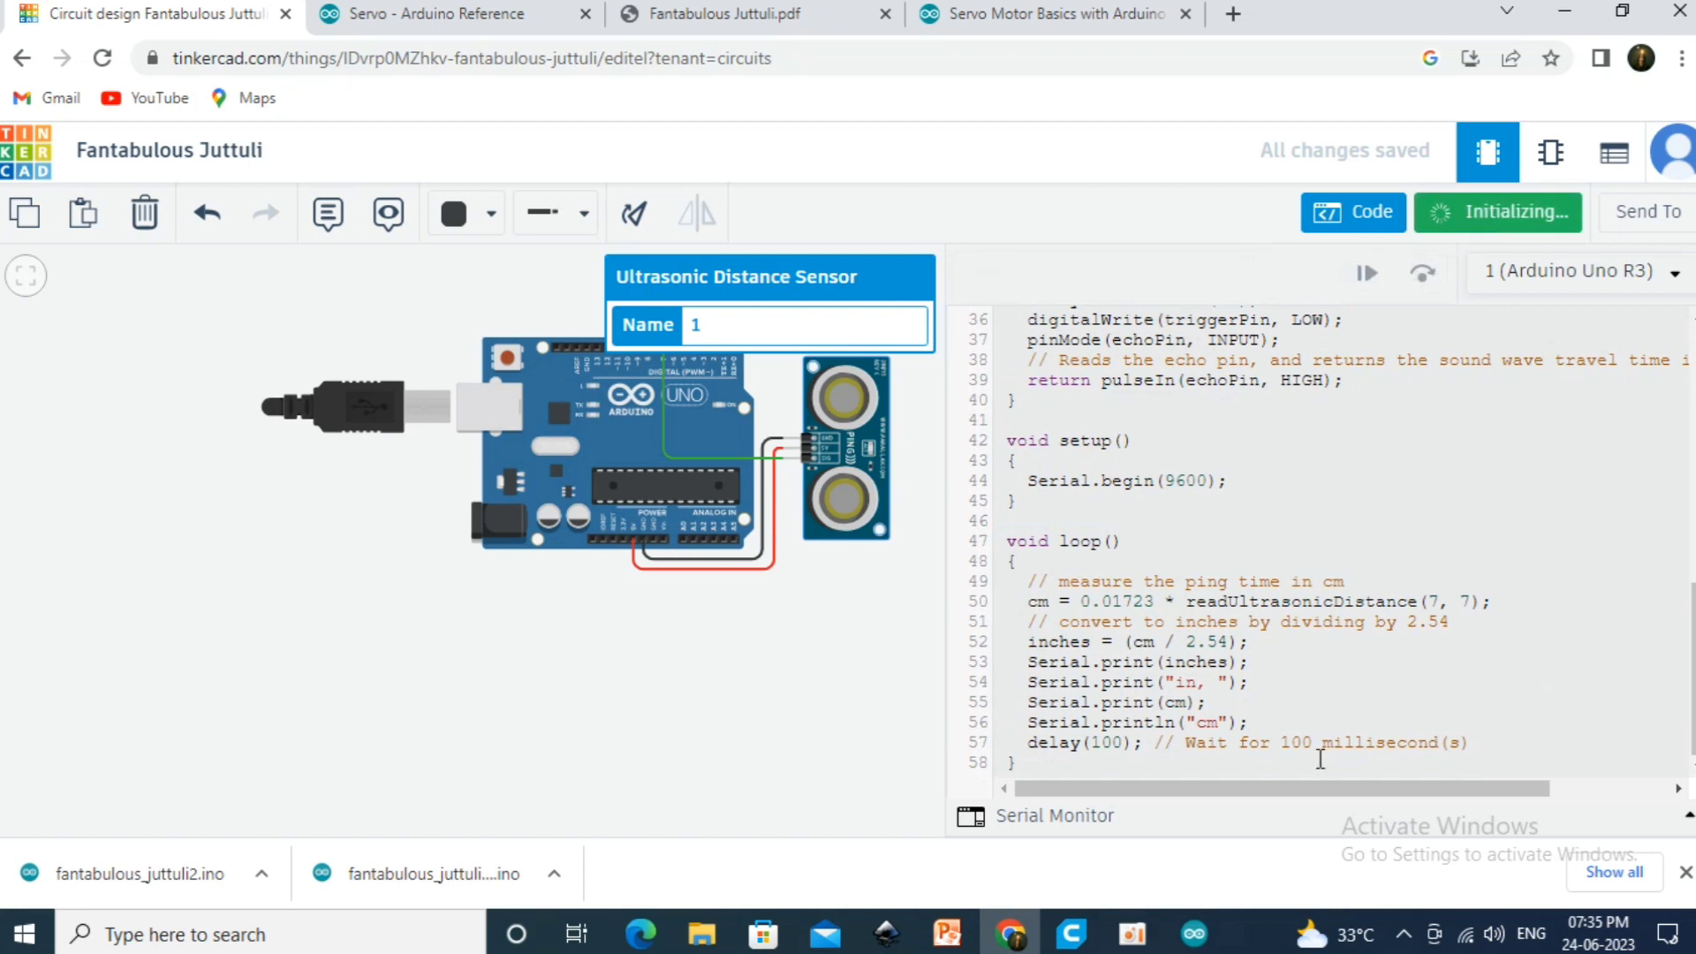
{"action": "left_click", "coordinate": [1004, 817]}
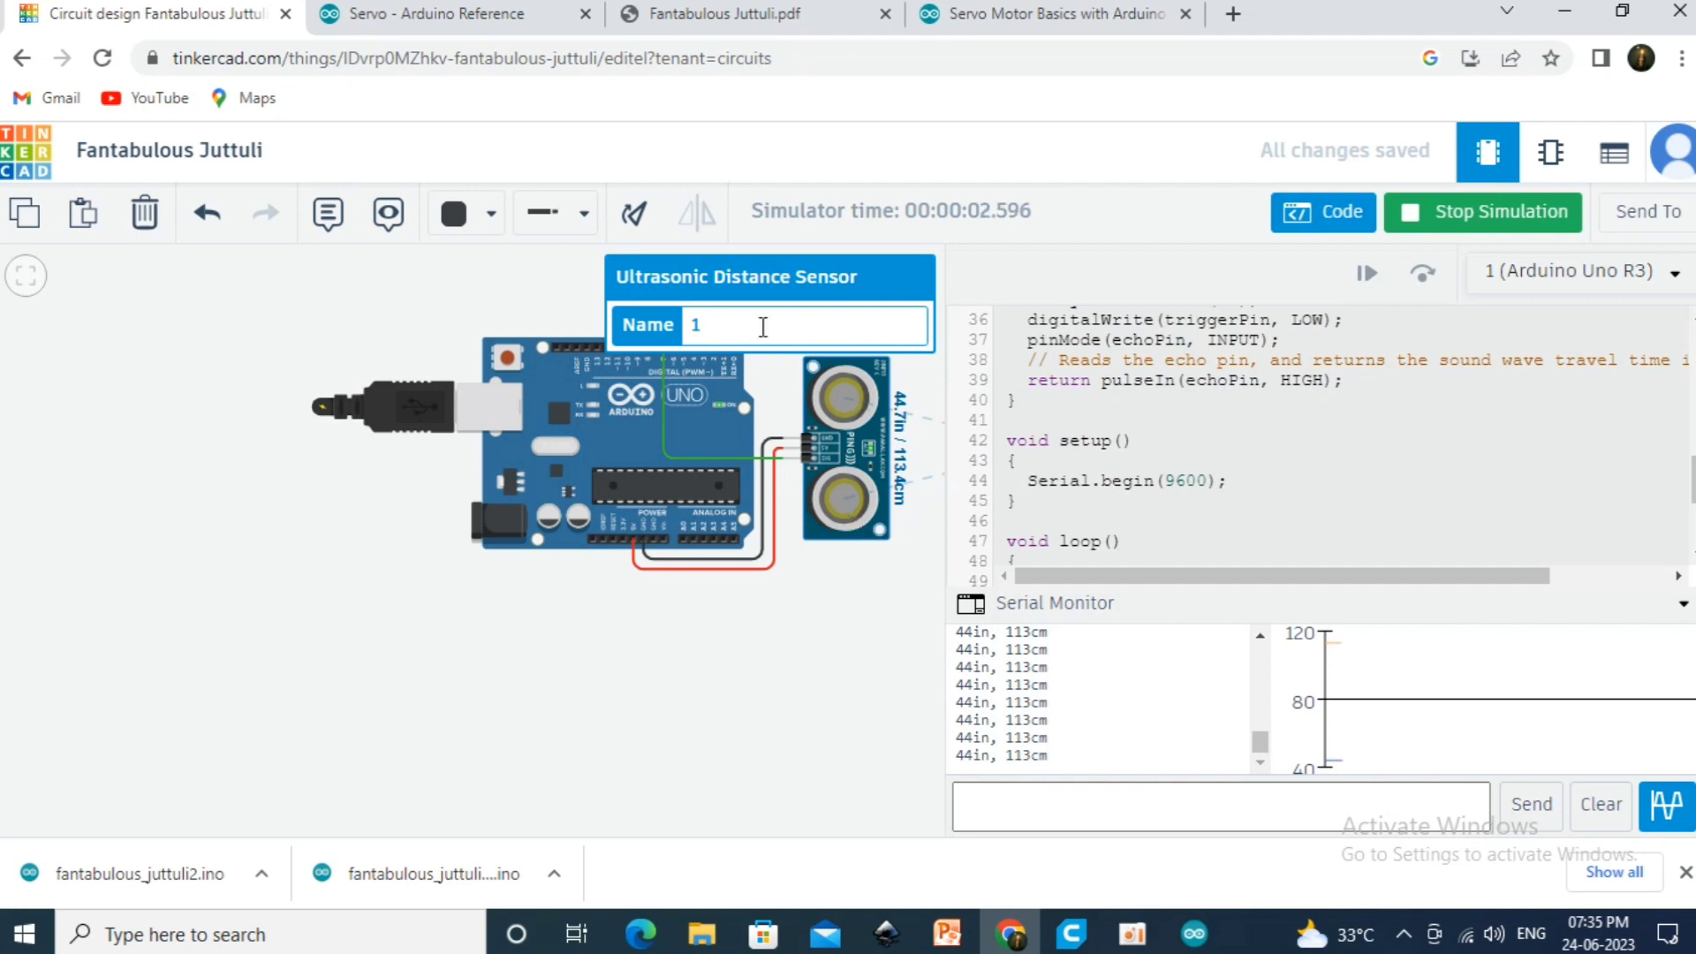
{"action": "left_click", "coordinate": [905, 483]}
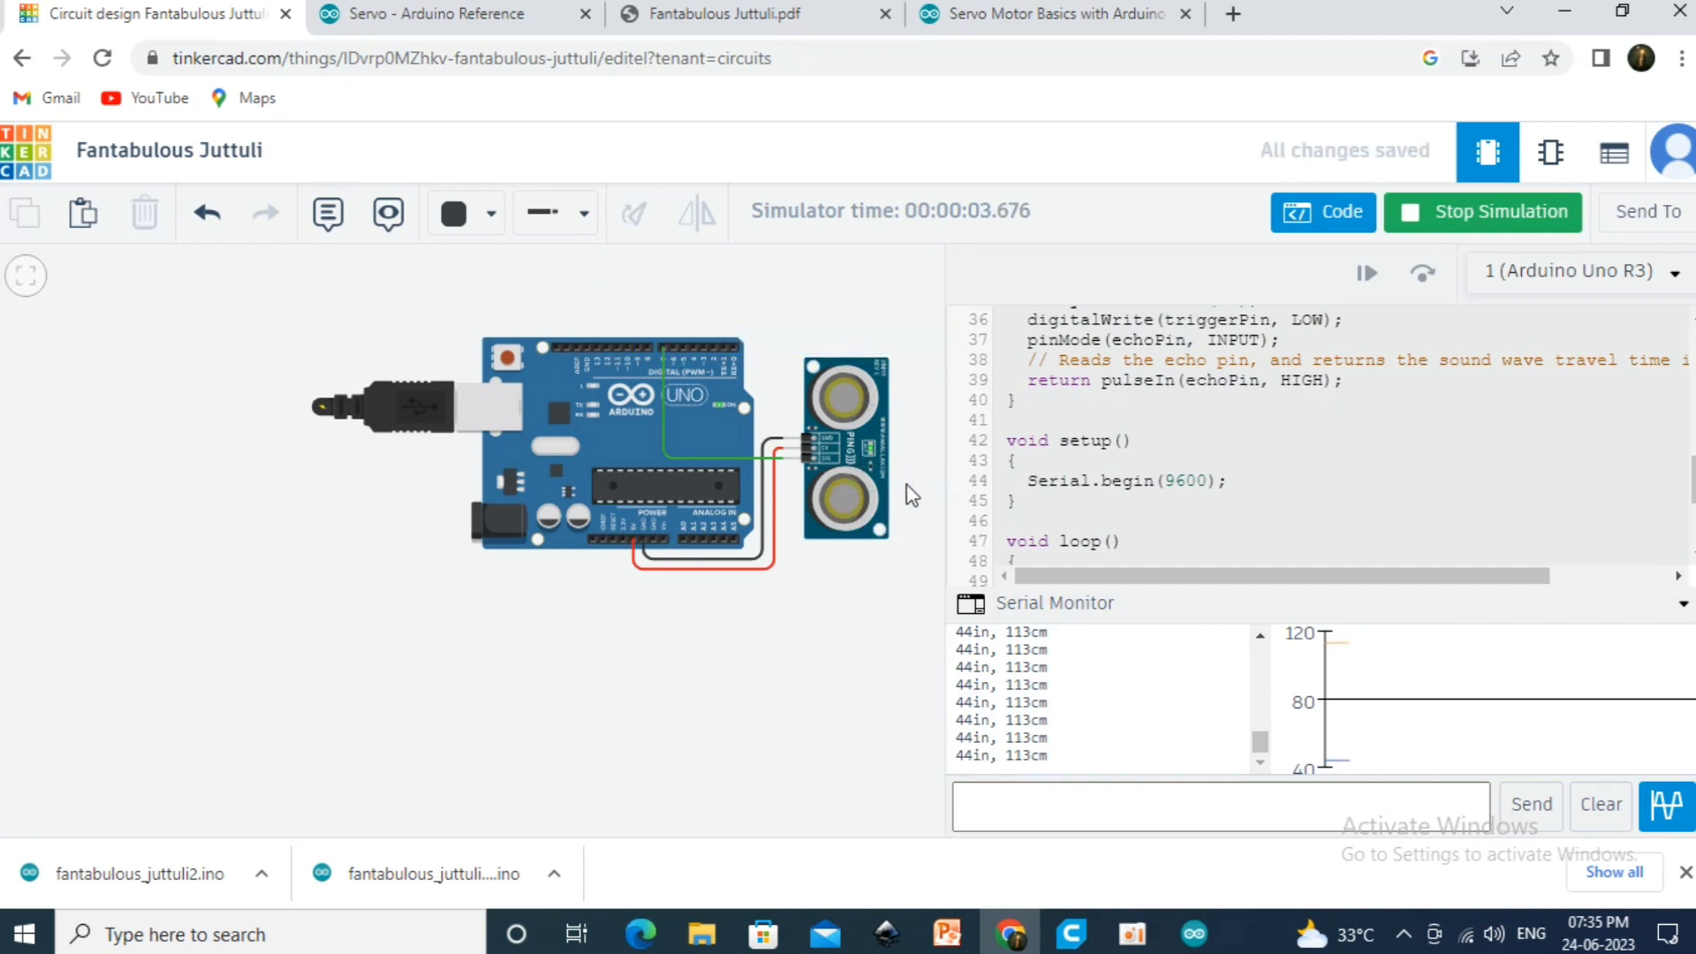
{"action": "left_click", "coordinate": [872, 491]}
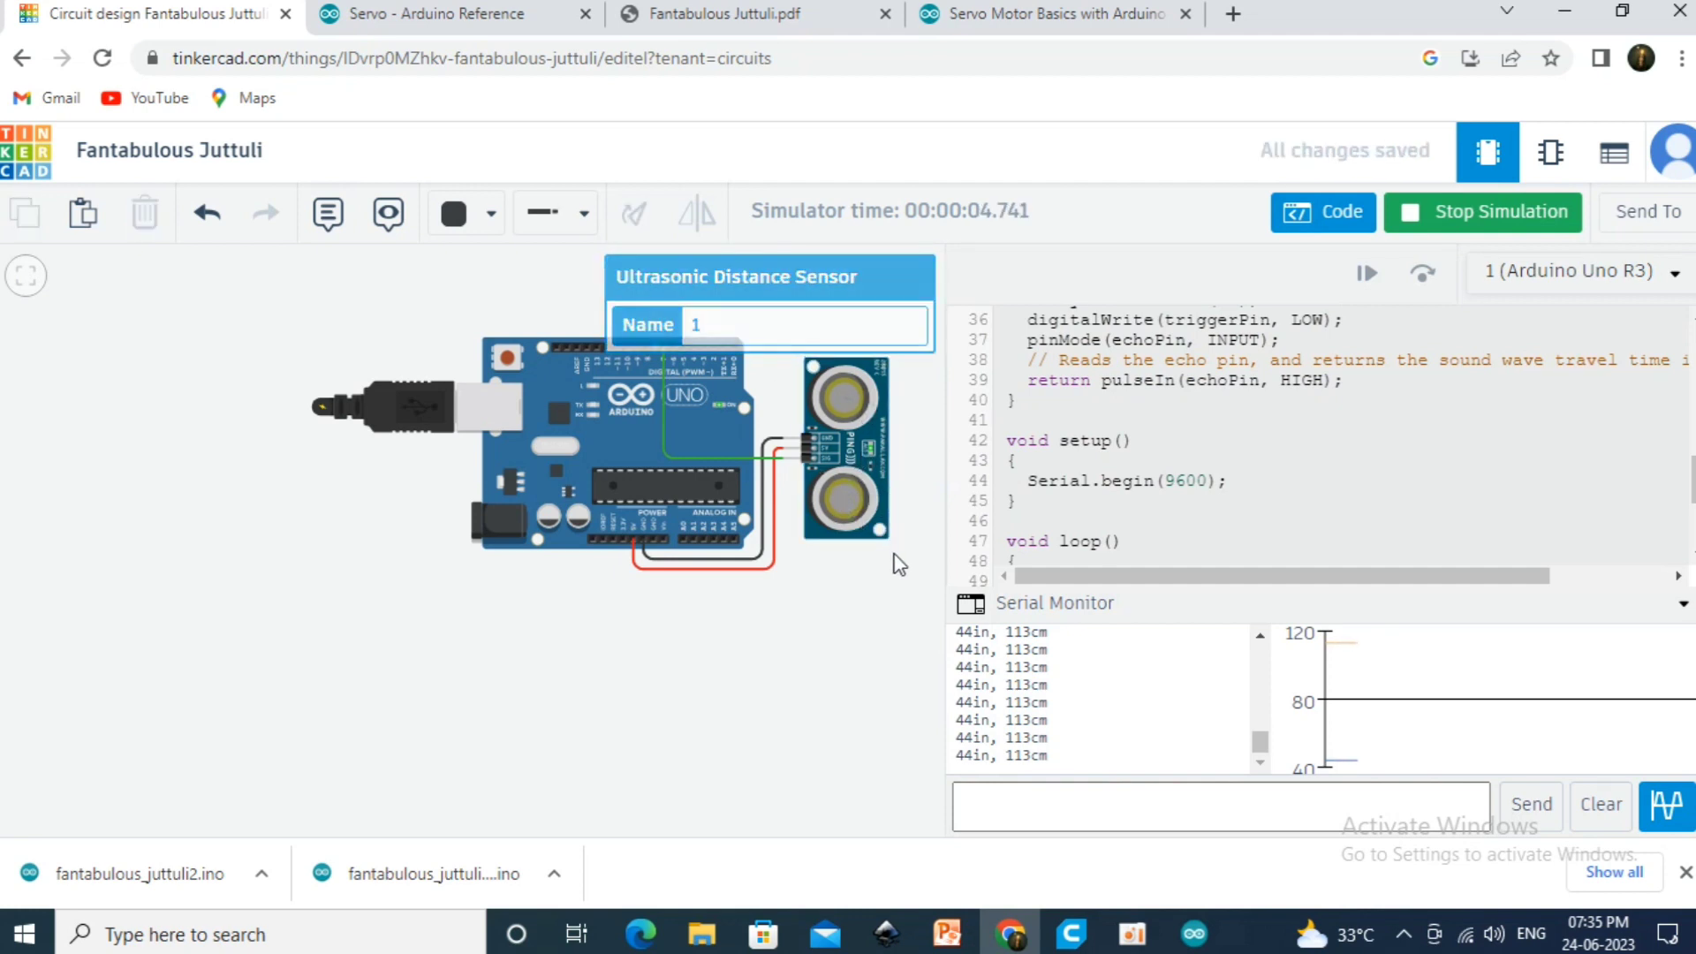
{"action": "left_click", "coordinate": [880, 585]}
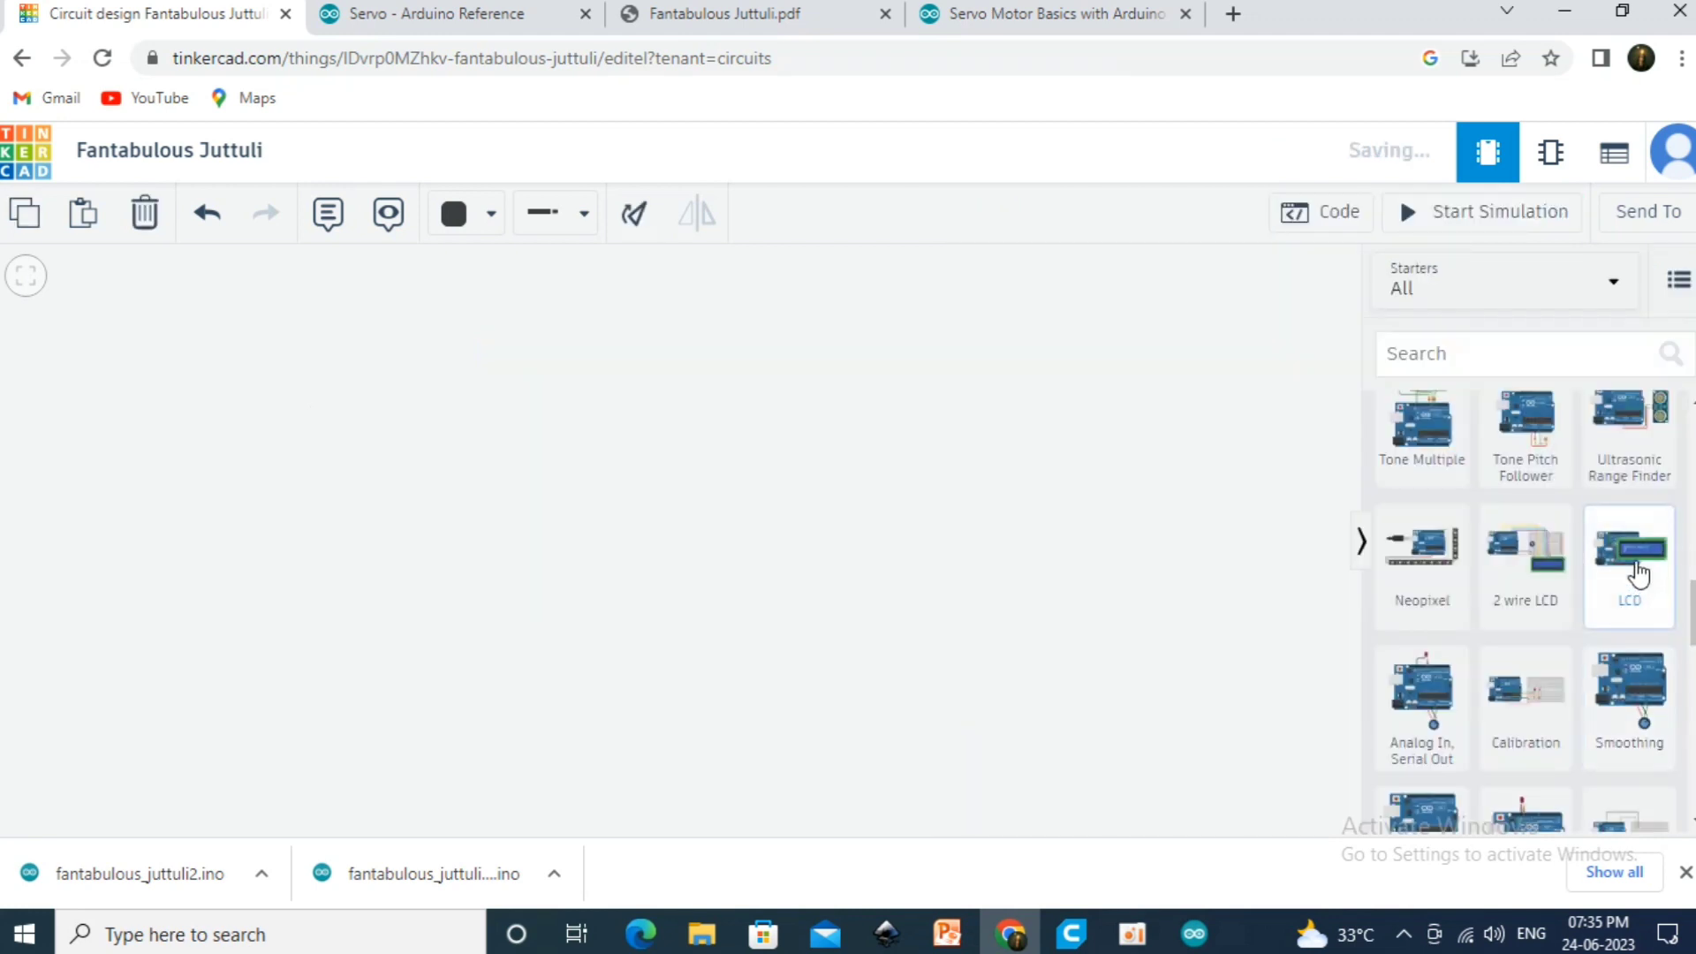
Place the LCD starter circuit on the empty workspace and change its lcd_1.print text to a person's name
{"action": "left_click_drag", "start_coordinate": [1630, 570], "coordinate": [655, 527]}
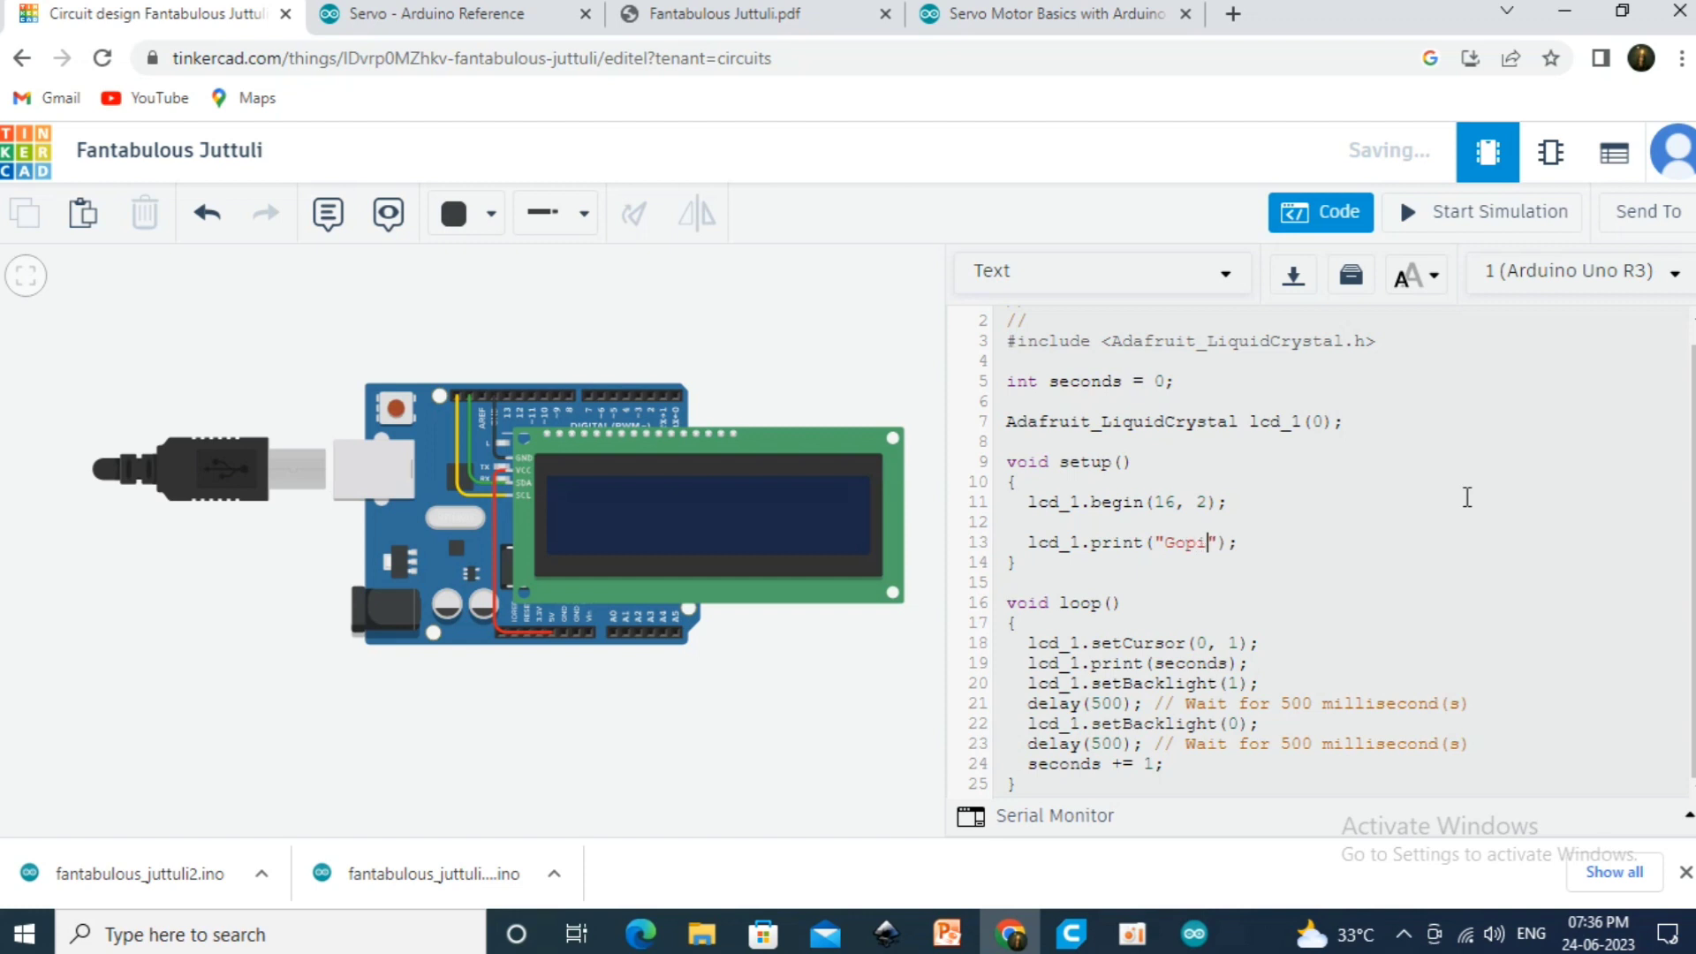
Simulate the LCD circuit to check the displayed text, stop the simulation and close the code editor
{"action": "left_click", "coordinate": [1463, 235]}
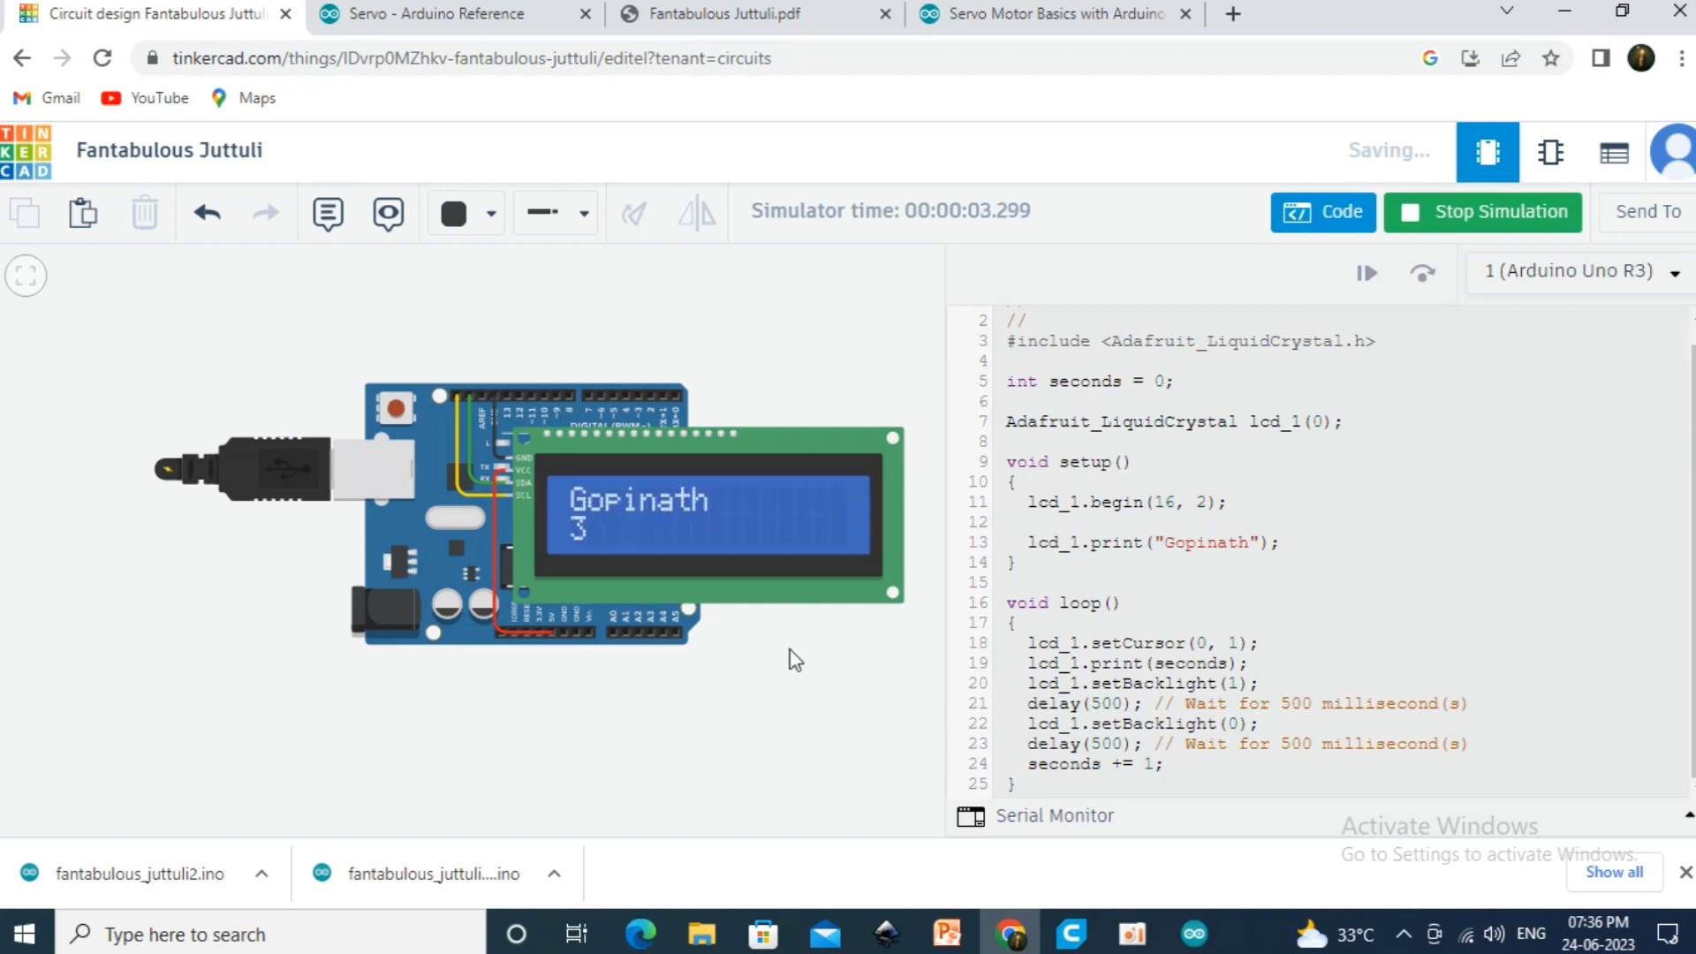
{"action": "left_click", "coordinate": [1411, 221]}
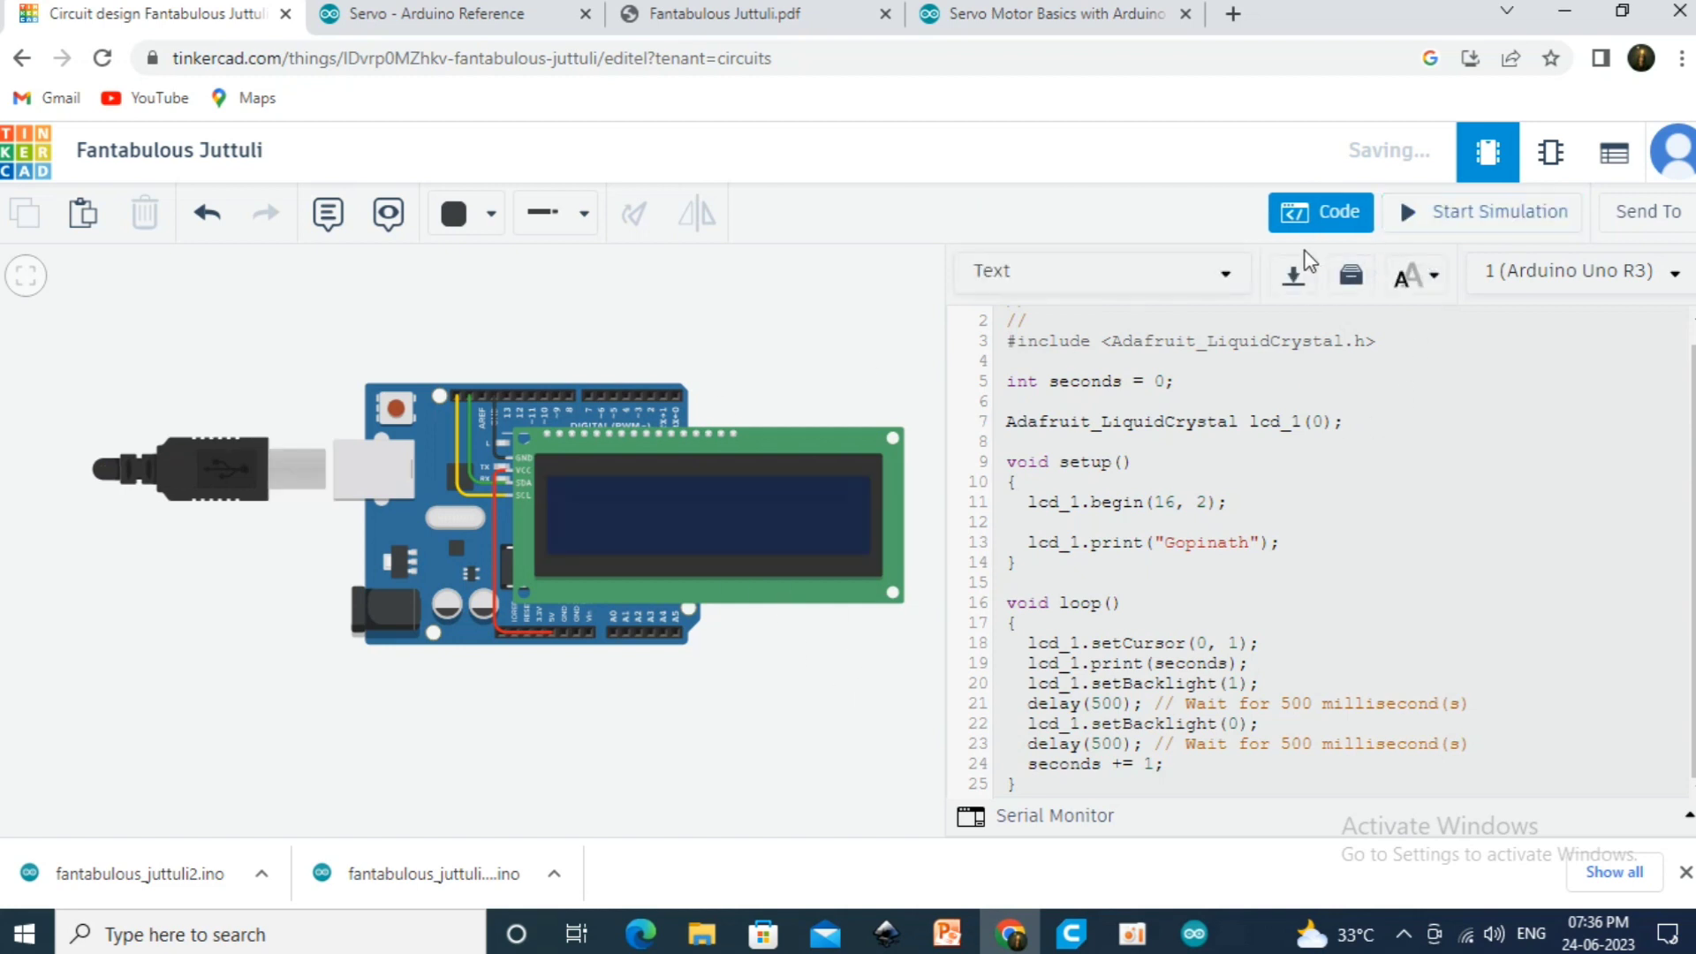
{"action": "left_click", "coordinate": [1320, 212]}
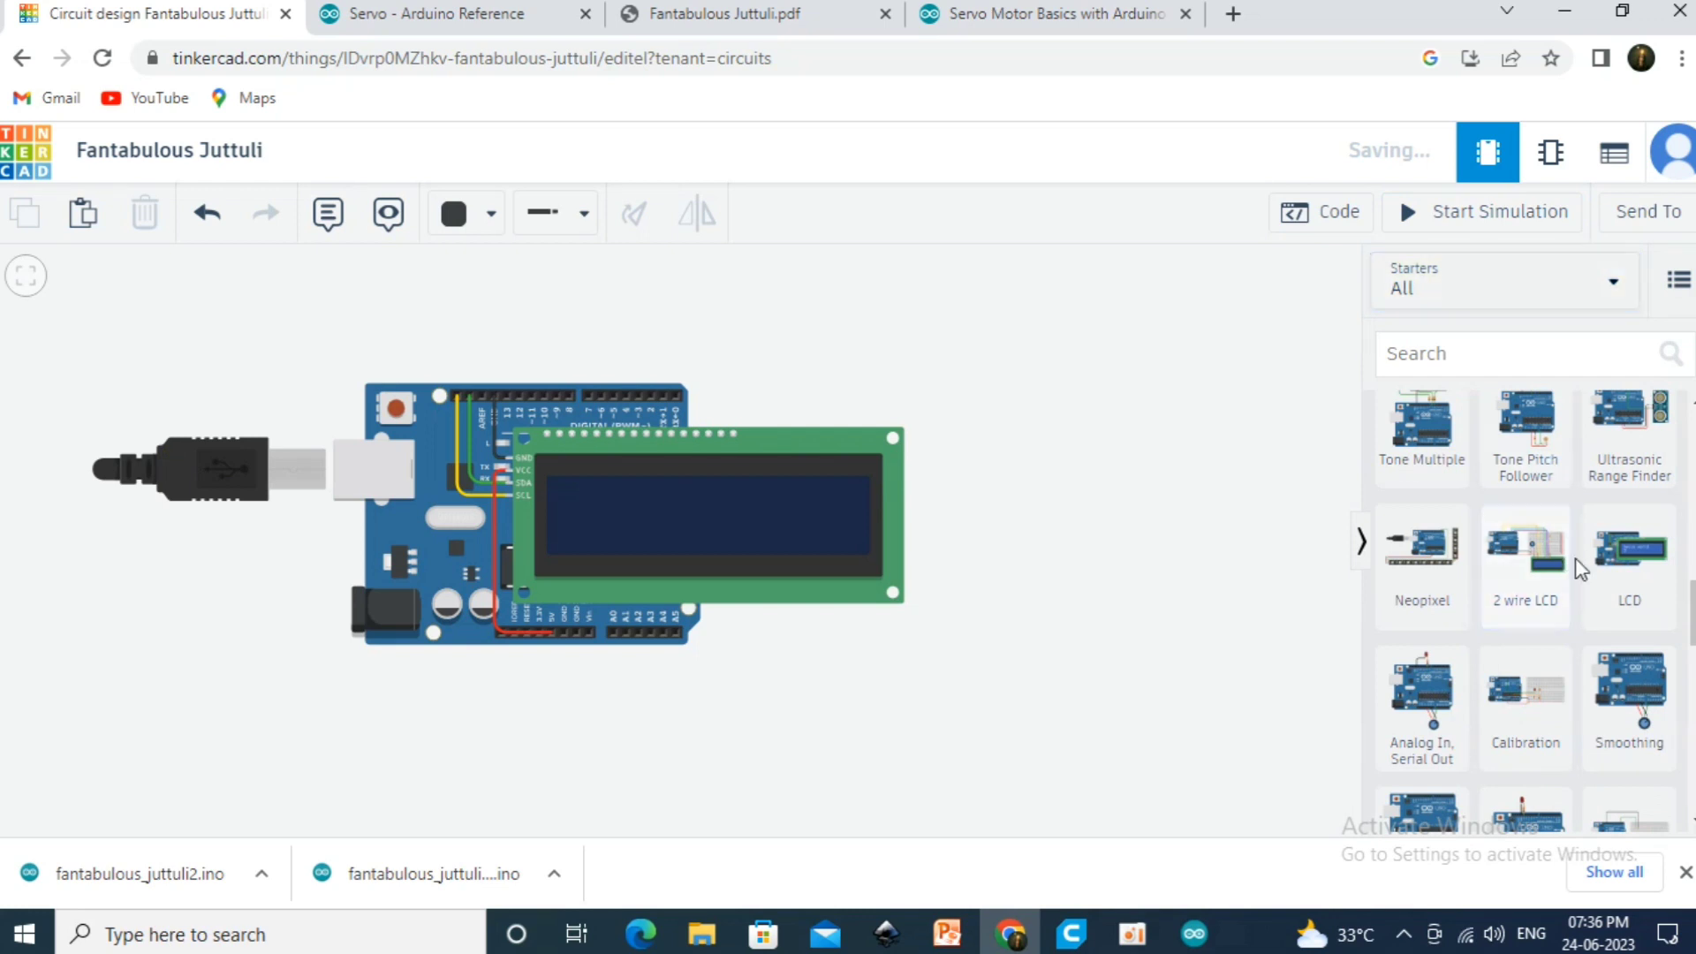
Delete the LCD display and the Arduino Uno board, including its code, to empty the workspace
{"action": "scroll", "coordinate": [1582, 570], "scroll_direction": "down", "scroll_amount": 4}
{"action": "scroll", "coordinate": [1582, 570], "scroll_direction": "down", "scroll_amount": 7}
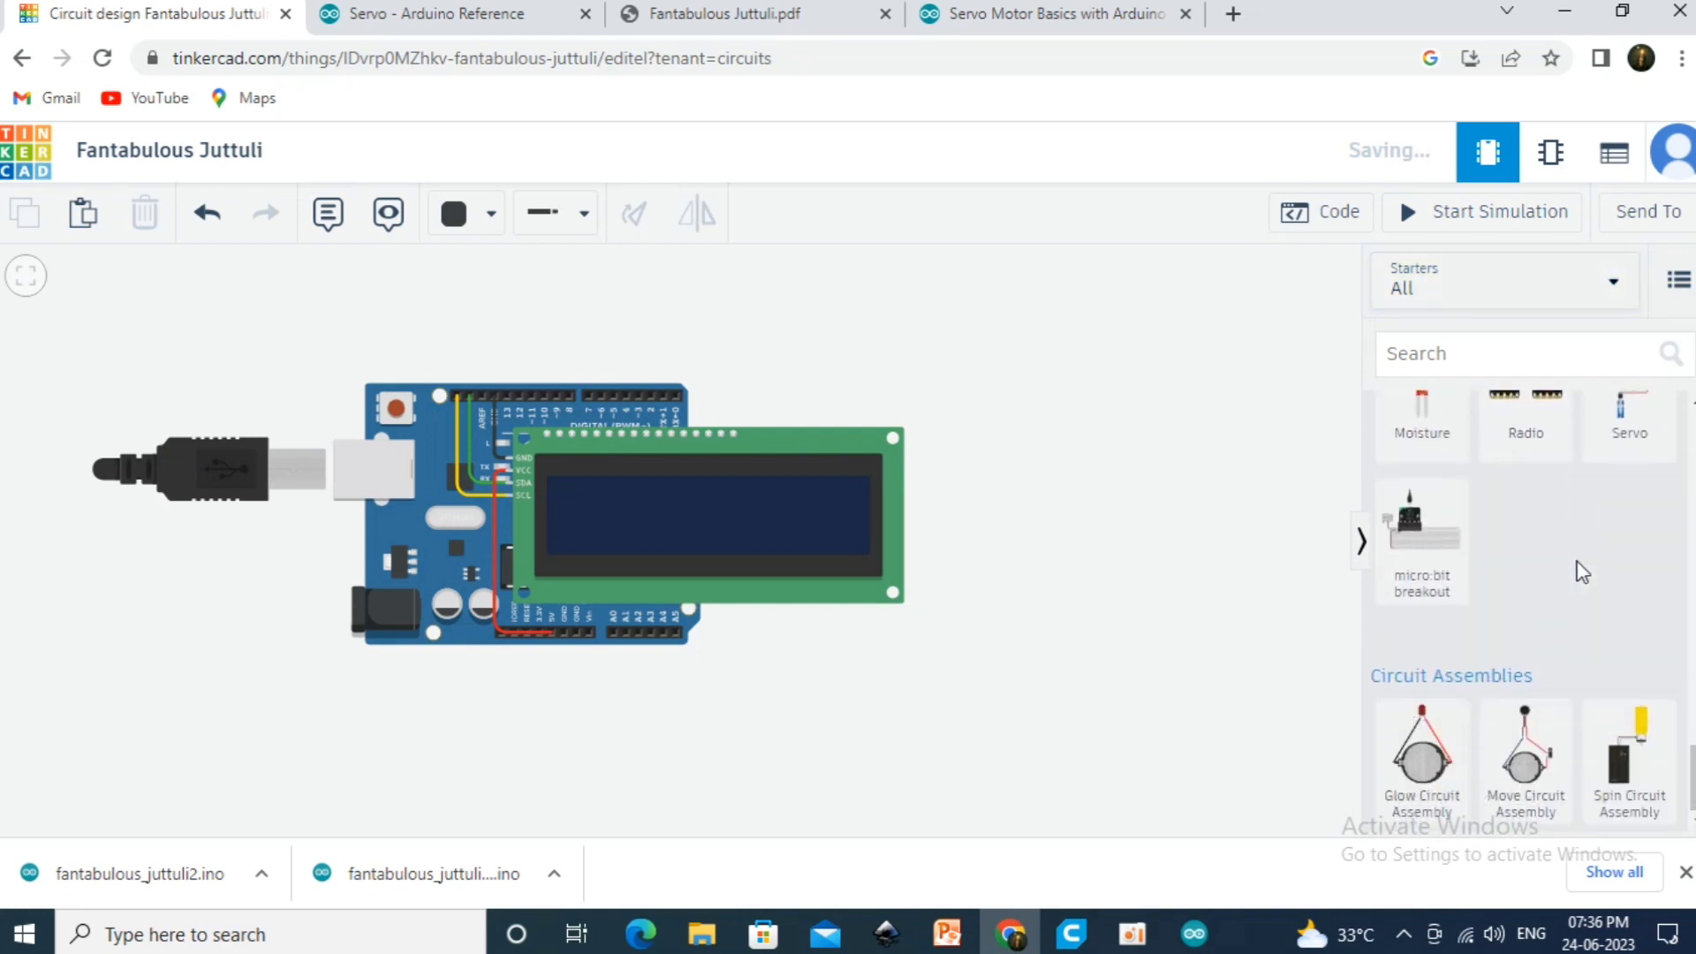
{"action": "scroll", "coordinate": [1582, 573], "scroll_direction": "up", "scroll_amount": 11}
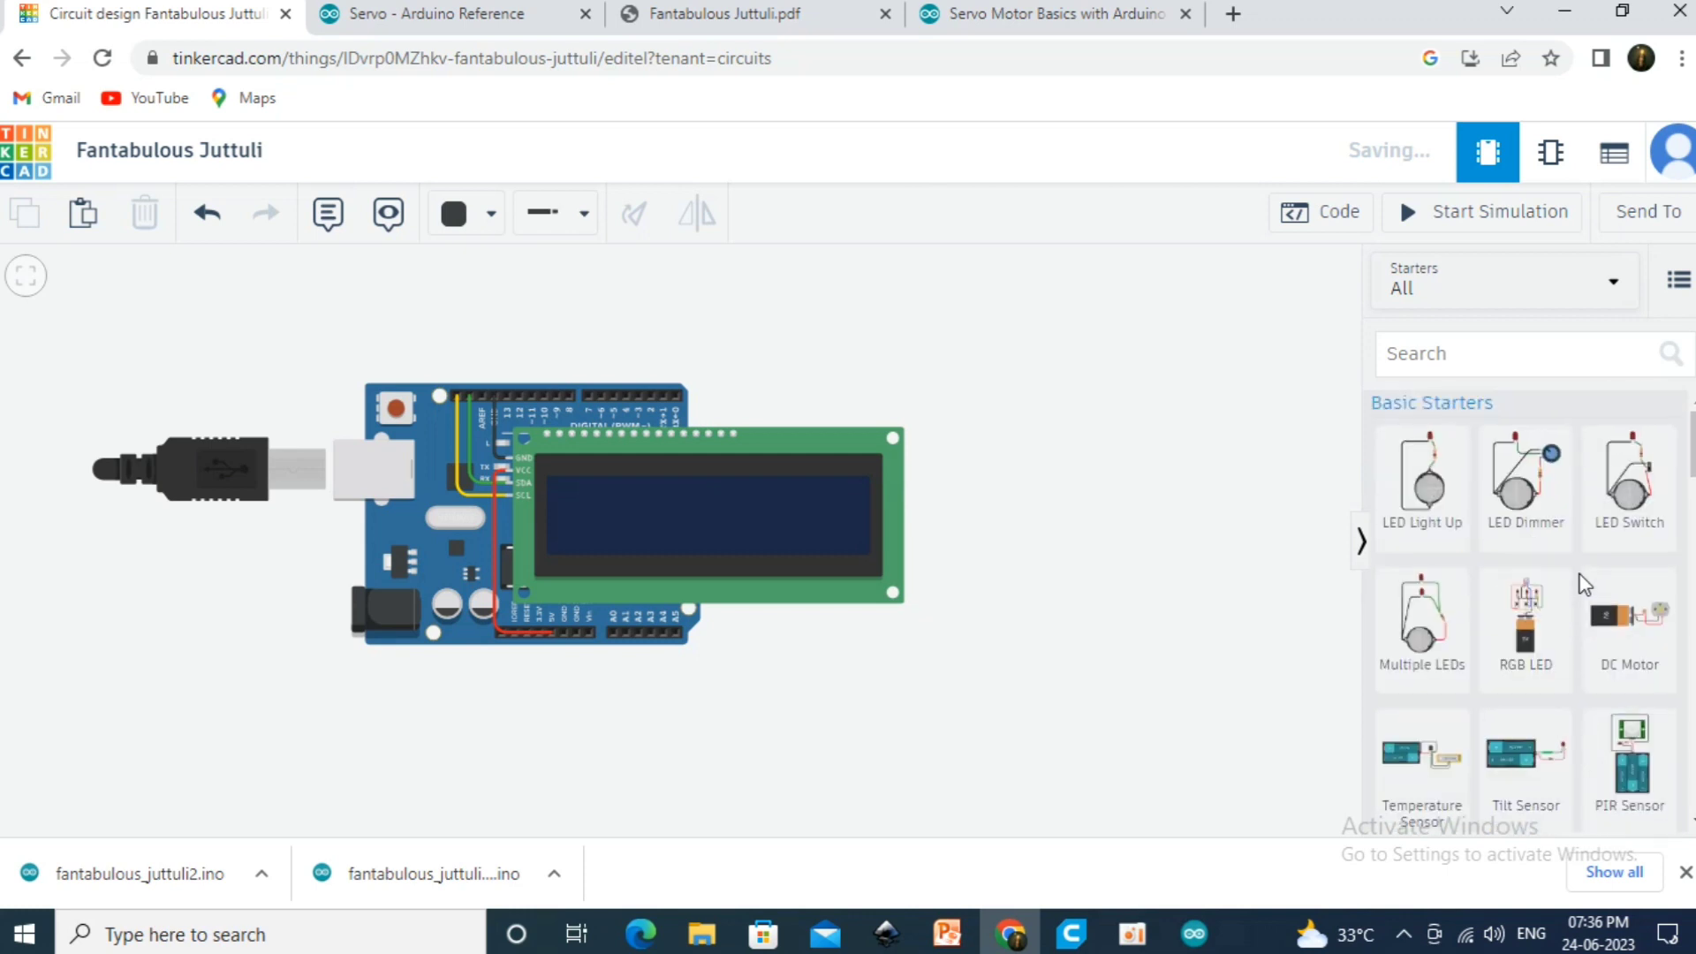
{"action": "left_click", "coordinate": [774, 493]}
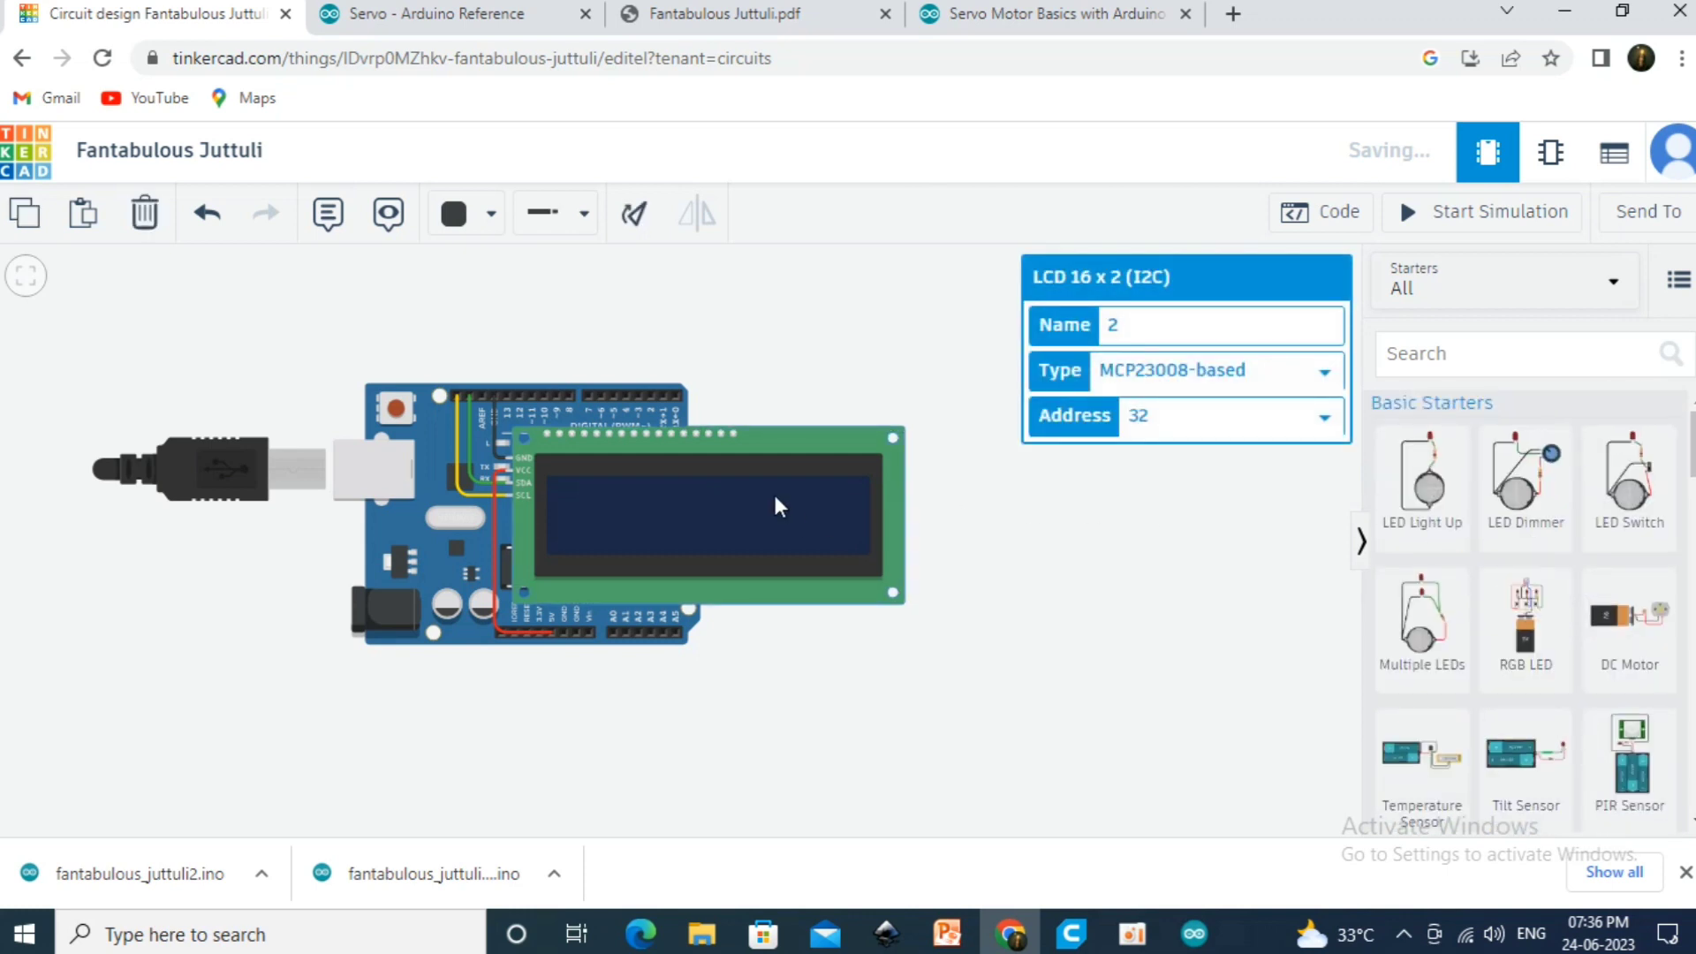
{"action": "key", "text": "Delete"}
{"action": "left_click", "coordinate": [618, 463]}
{"action": "key", "text": "Delete"}
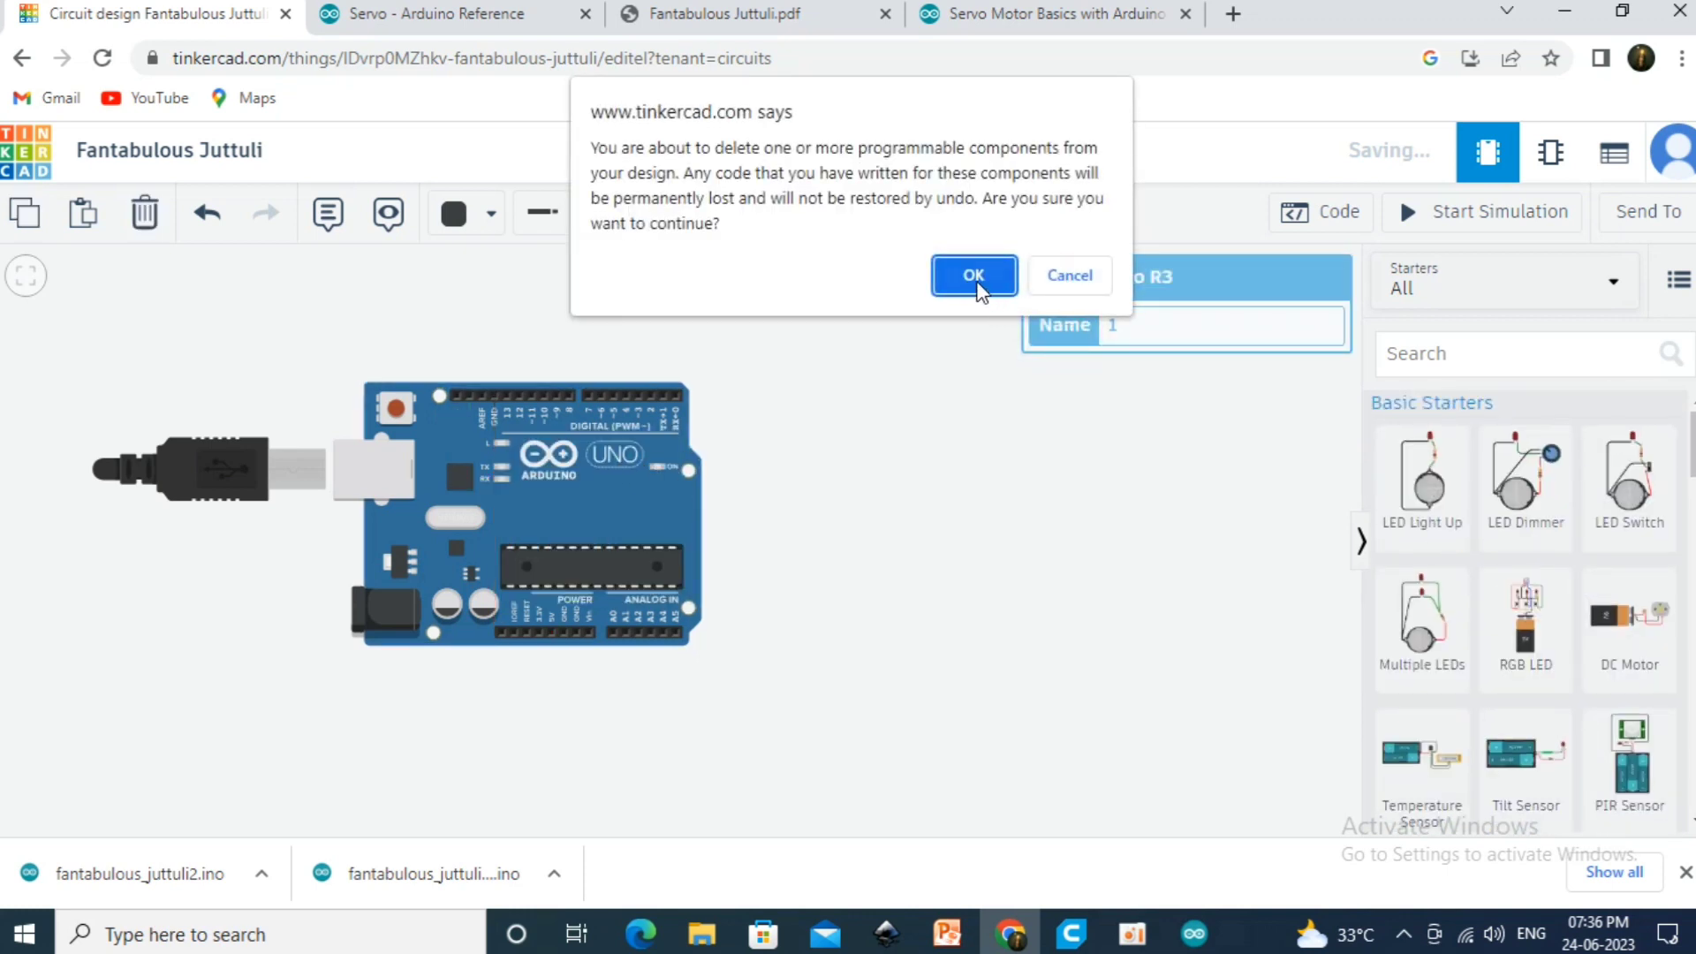
{"action": "left_click", "coordinate": [974, 276]}
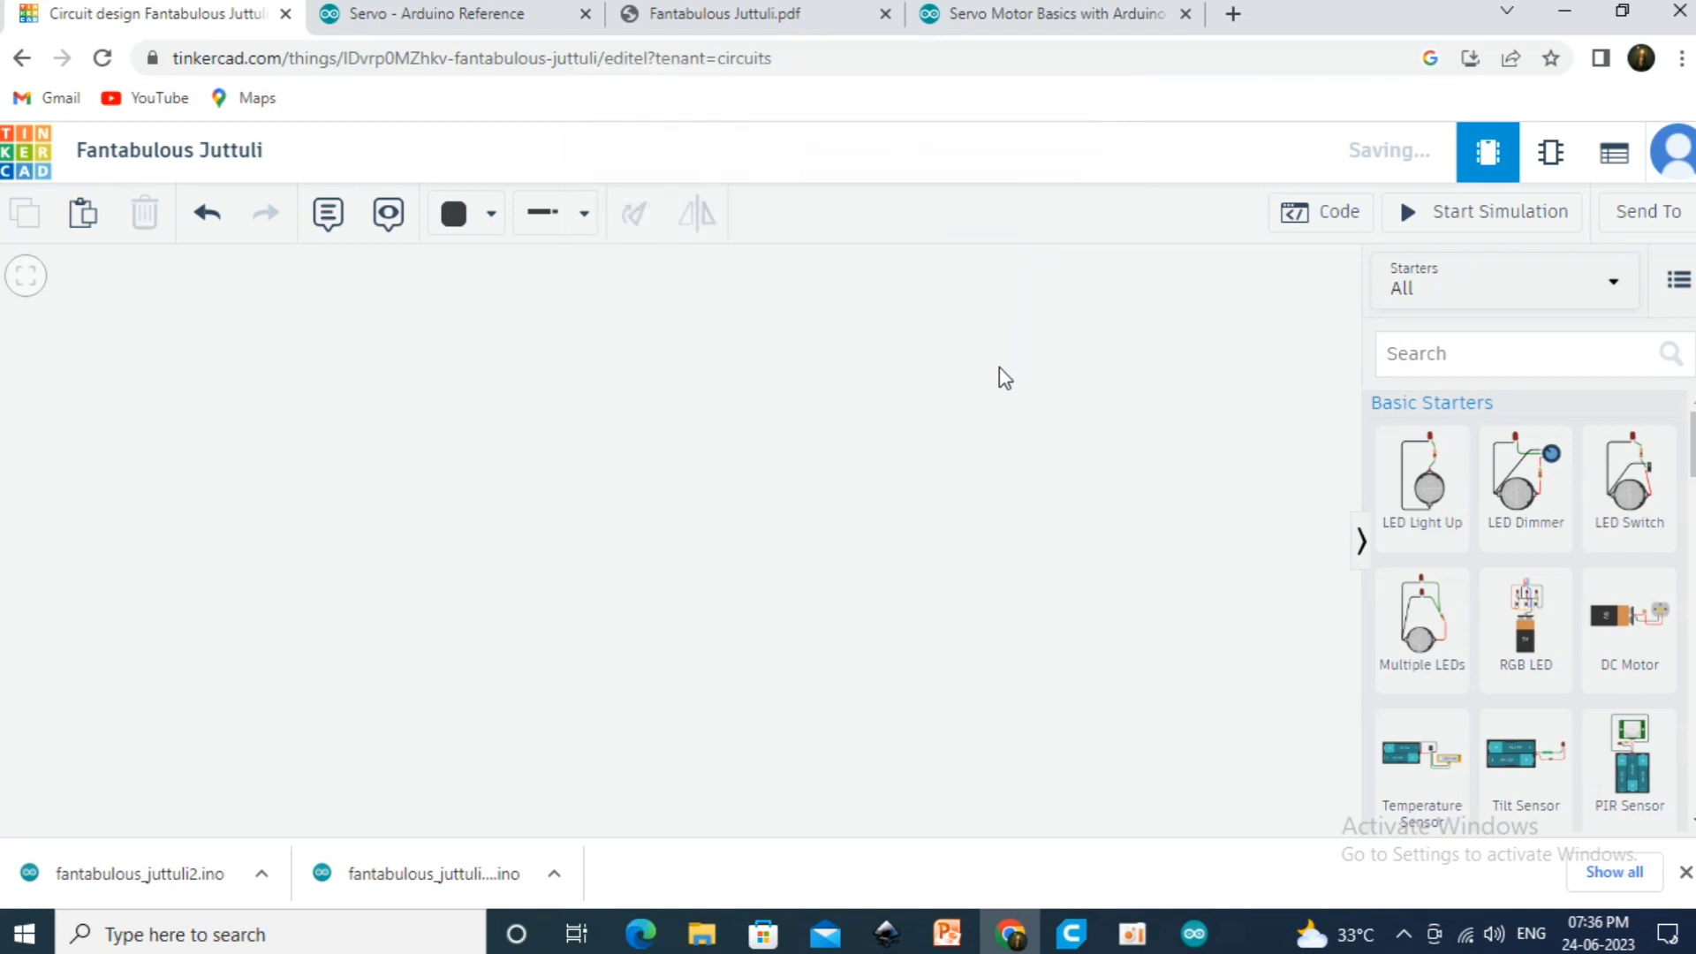
{"action": "left_click", "coordinate": [251, 159]}
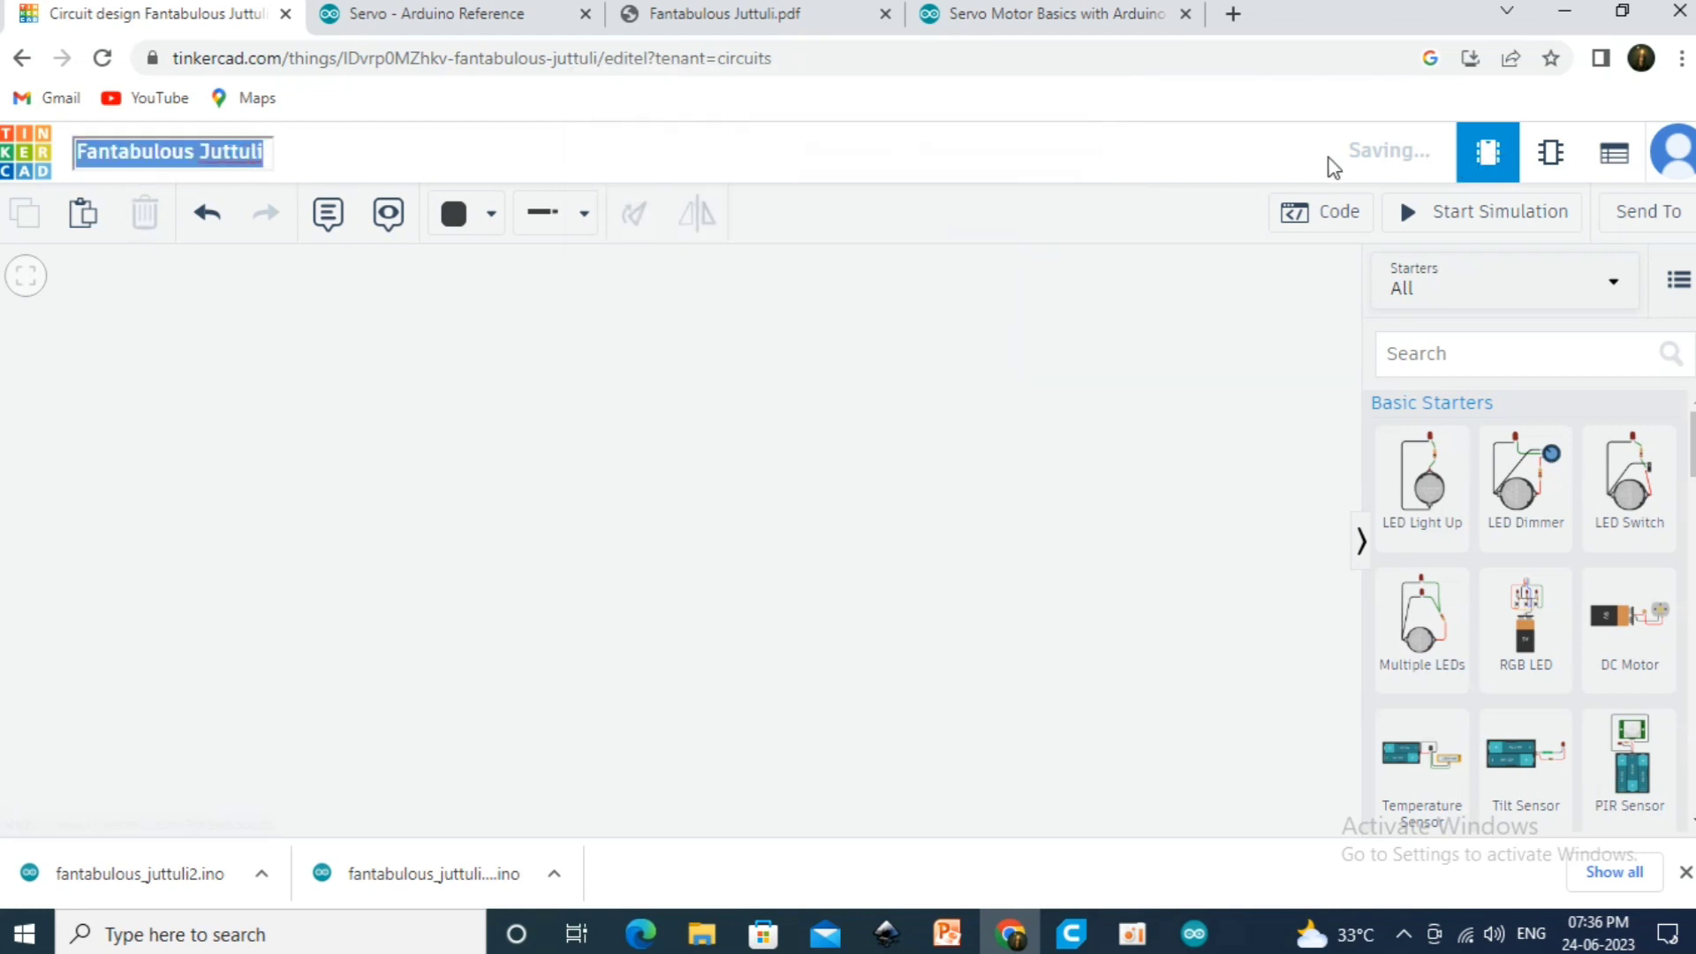
{"action": "left_click", "coordinate": [335, 477]}
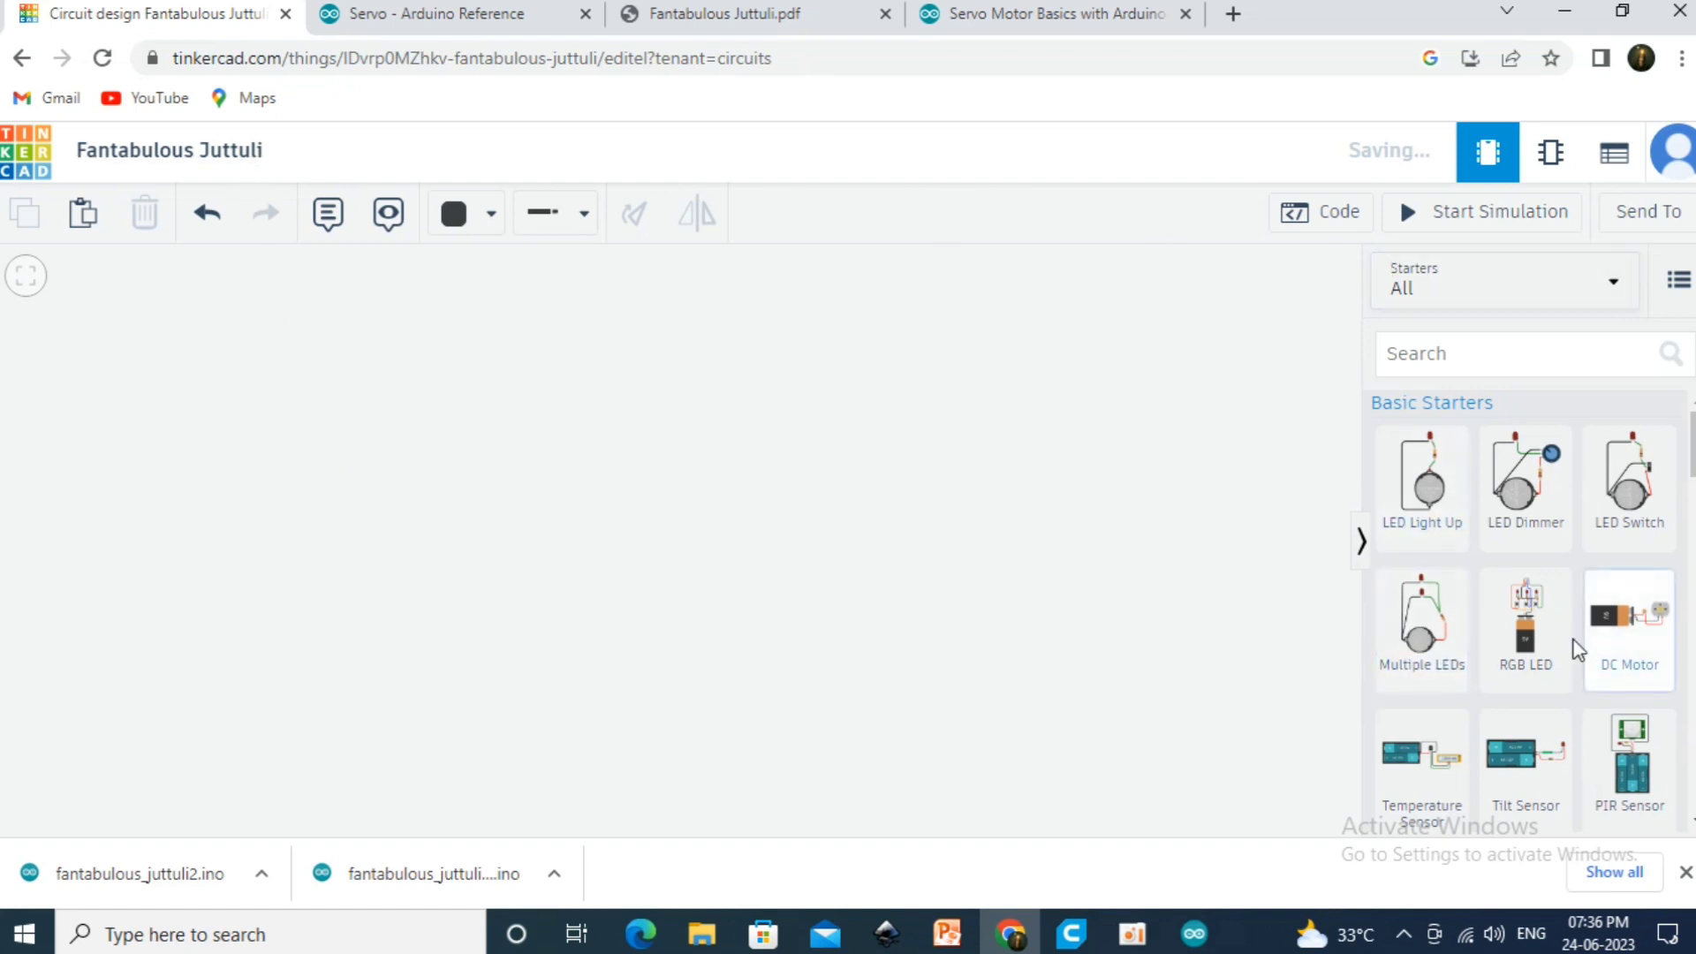
Place the RGB LED starter circuit from the Basic Starters on the empty workspace and fit it in view
{"action": "left_click_drag", "start_coordinate": [1526, 655], "coordinate": [723, 542]}
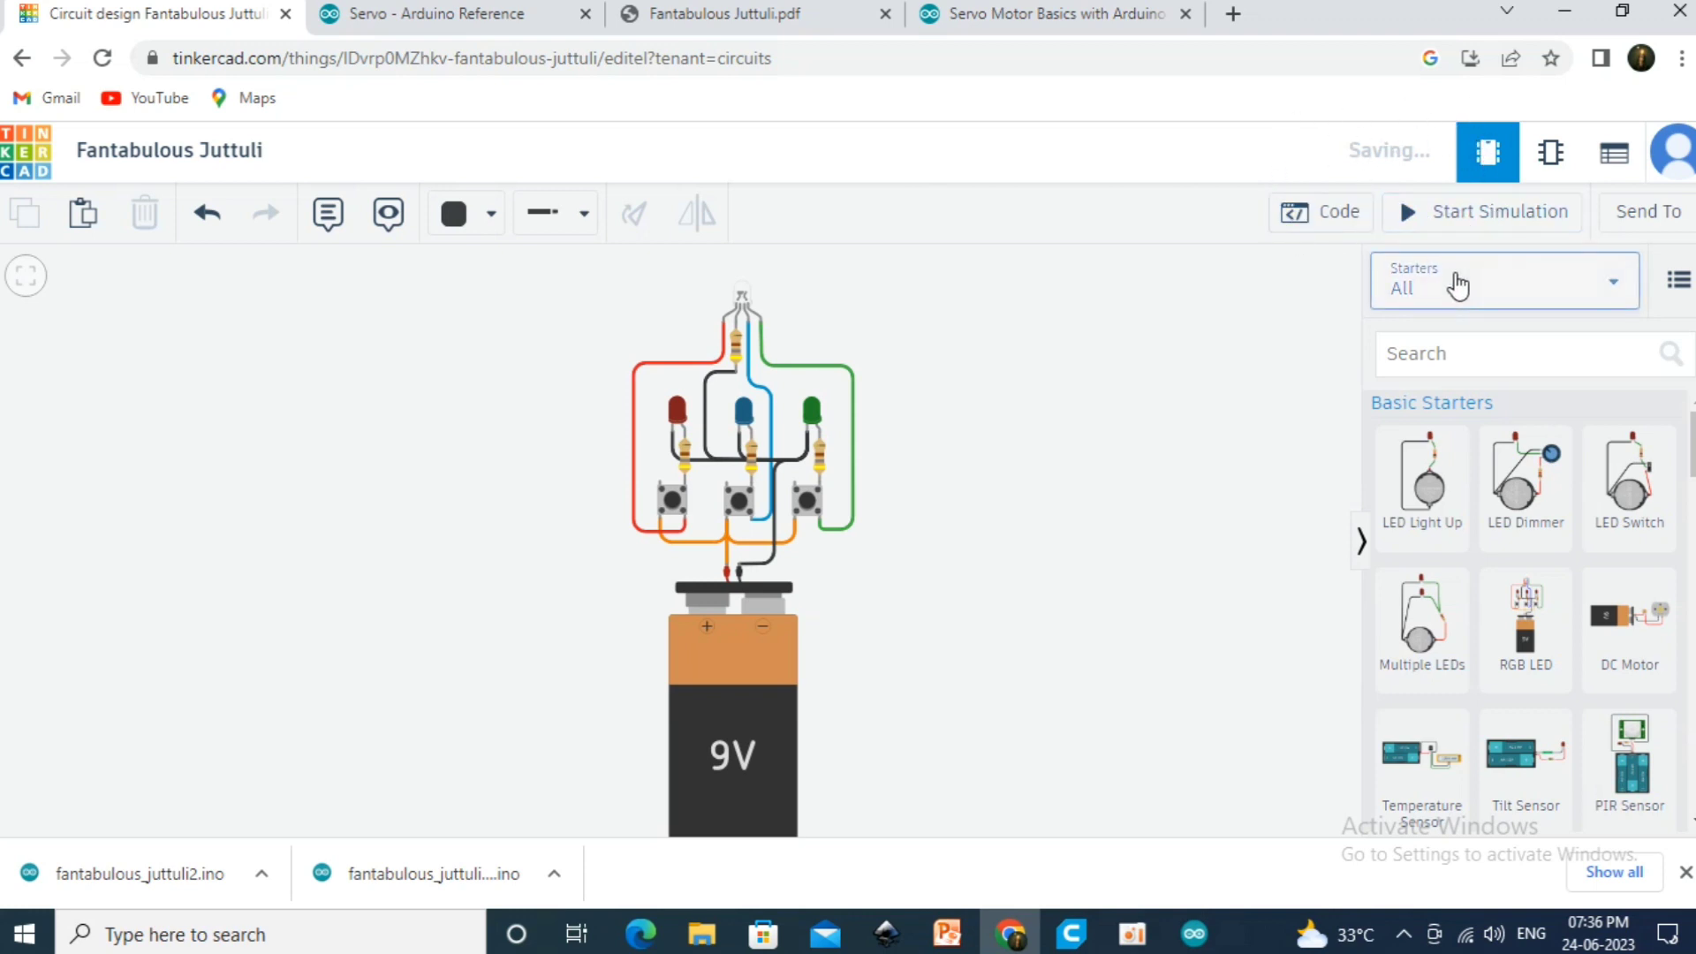
{"action": "scroll", "coordinate": [886, 430], "scroll_direction": "down", "scroll_amount": 2}
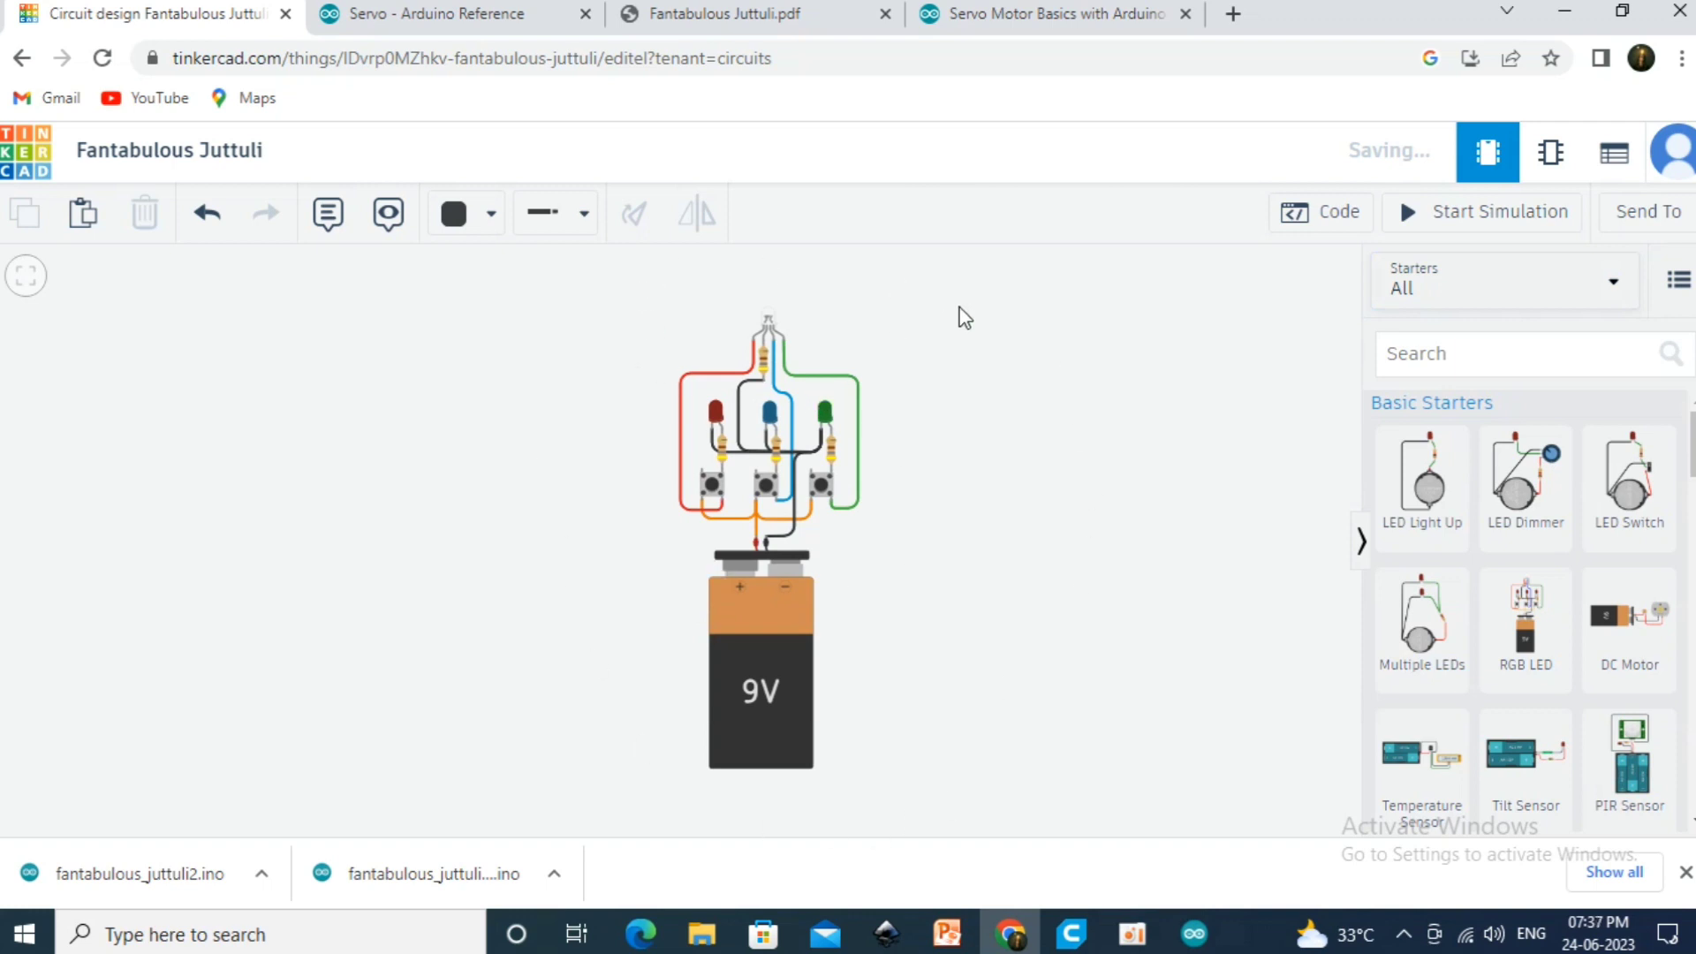
Examine the RGB LED circuit's schematic up close, then return to the circuit view
{"action": "left_click", "coordinate": [1551, 152]}
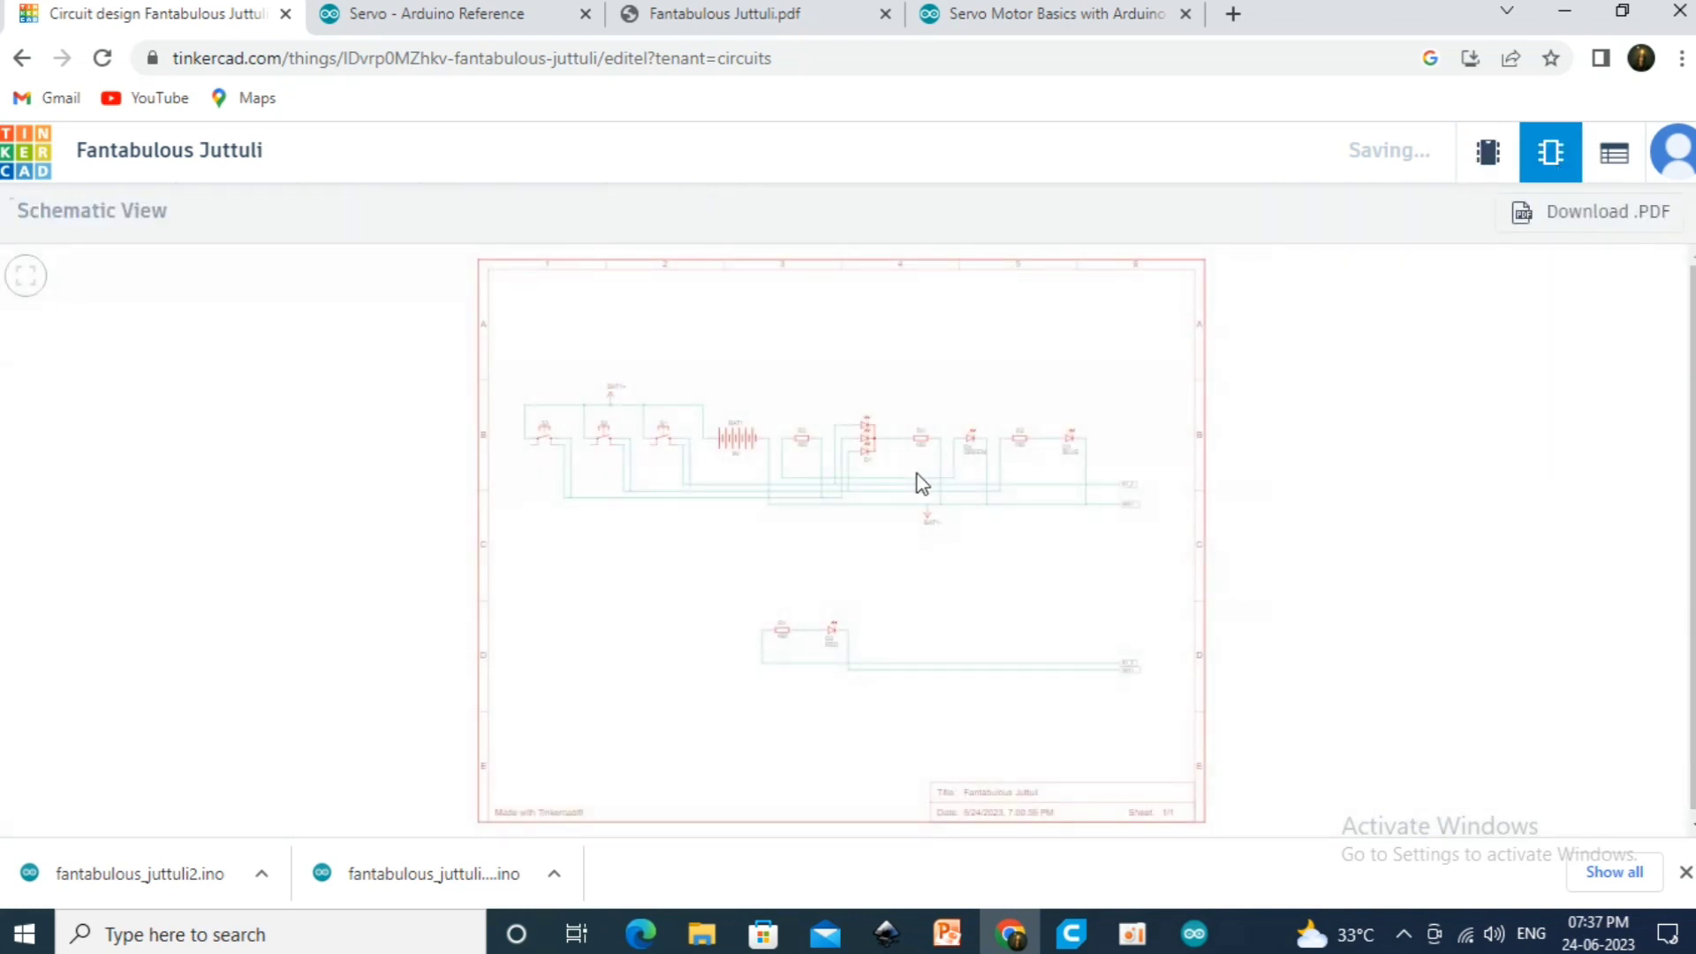
{"action": "scroll", "coordinate": [916, 481], "scroll_direction": "up", "scroll_amount": 3}
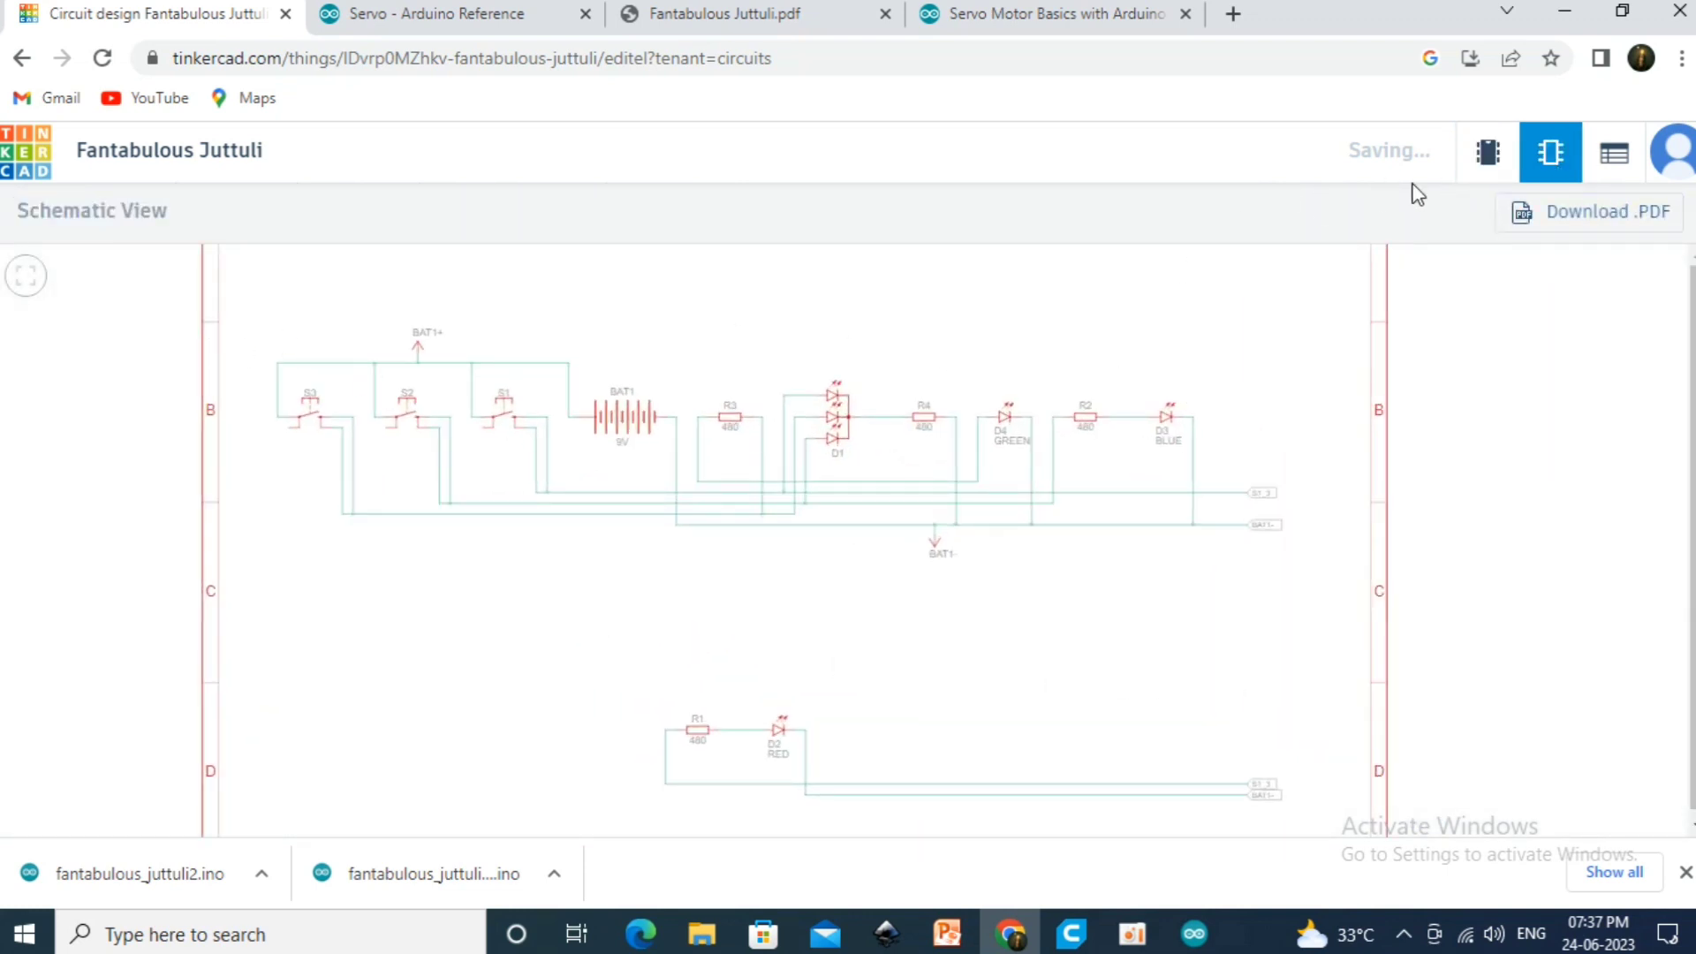
{"action": "left_click", "coordinate": [1489, 152]}
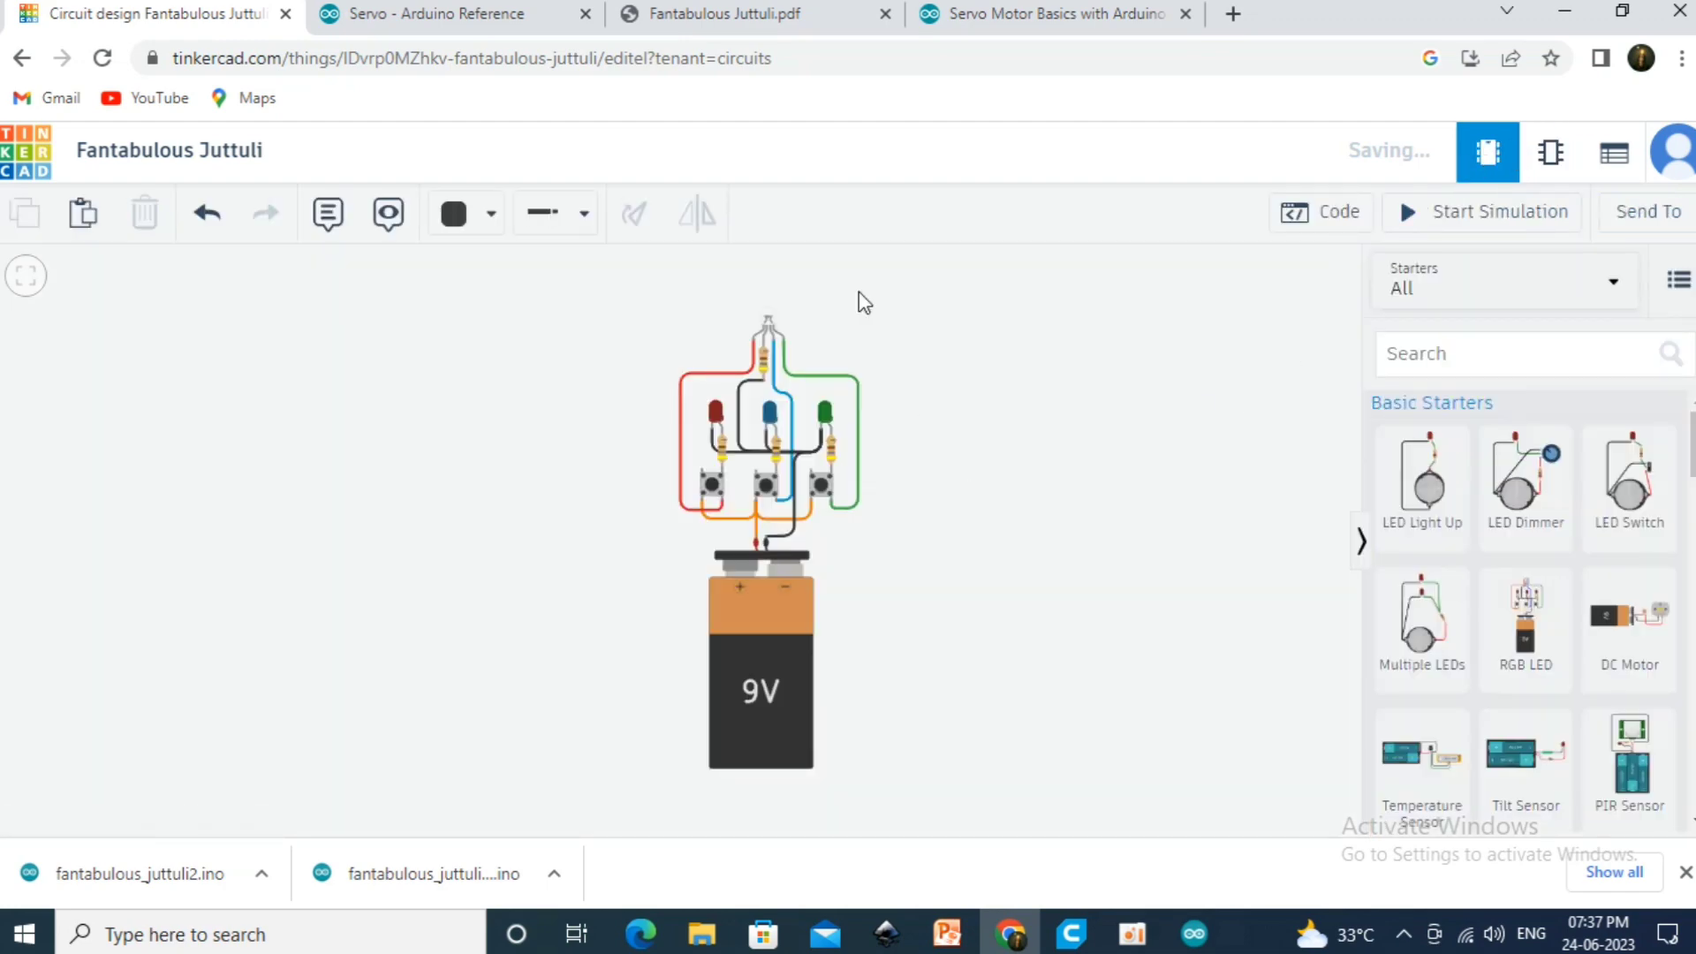